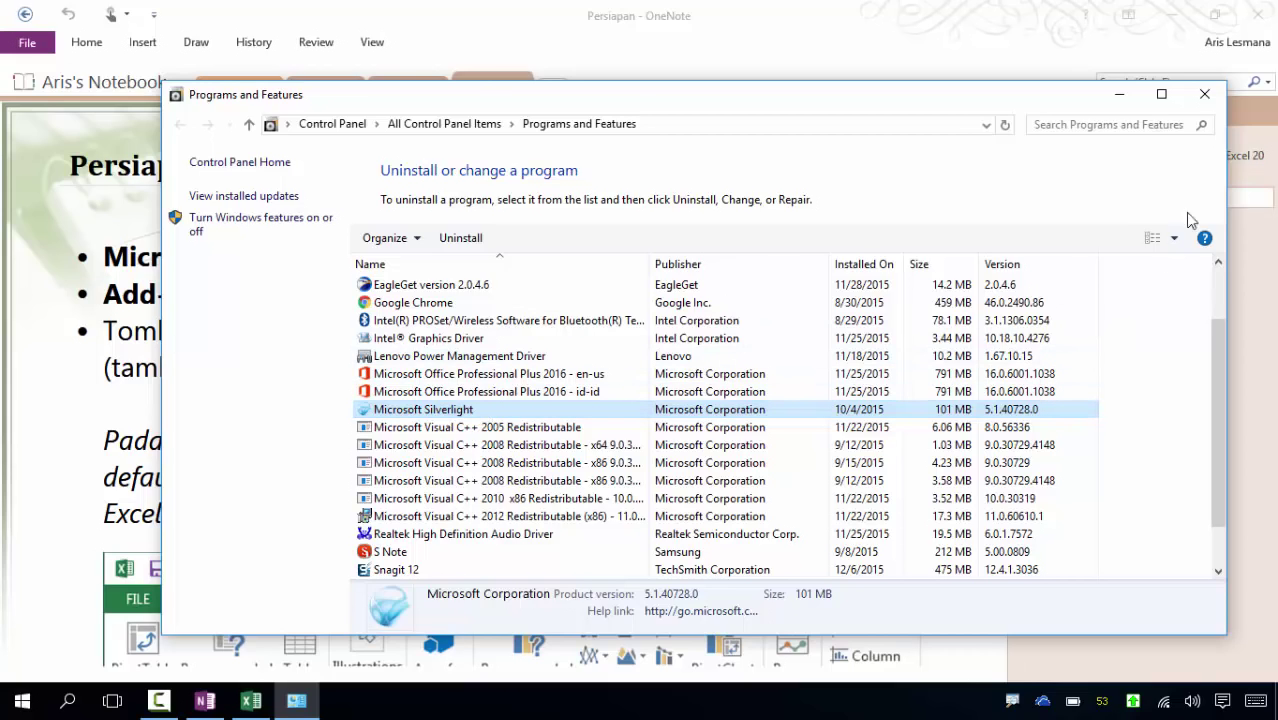
Close Programs and Features, switch to the Sample Data workbook in Excel, and show the add-ins in Excel Options.
click(1206, 100)
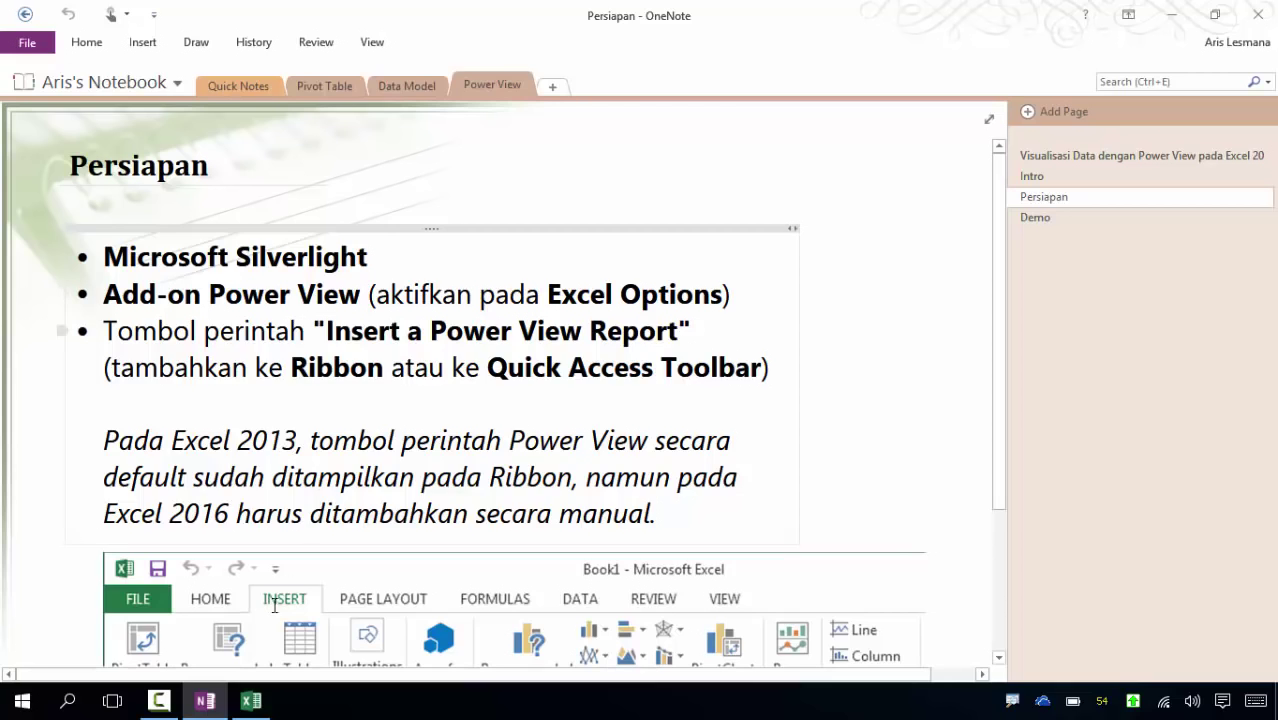
click(251, 706)
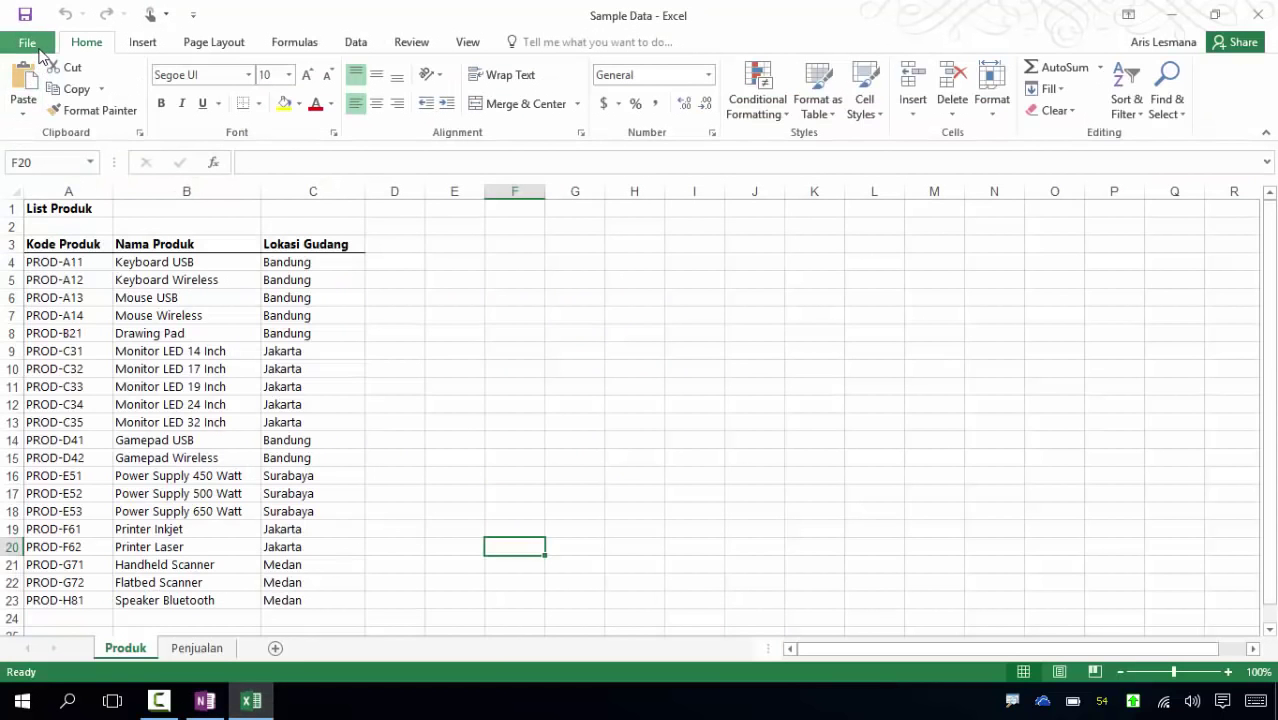
click(30, 44)
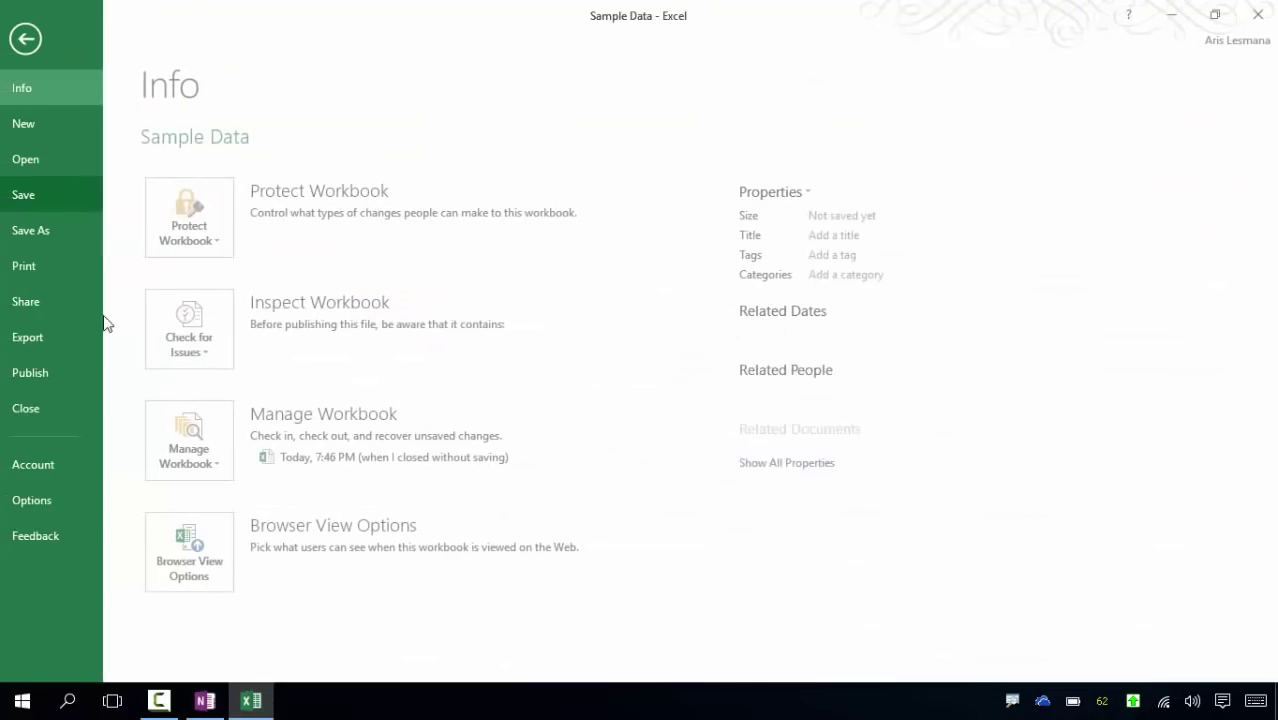
click(66, 500)
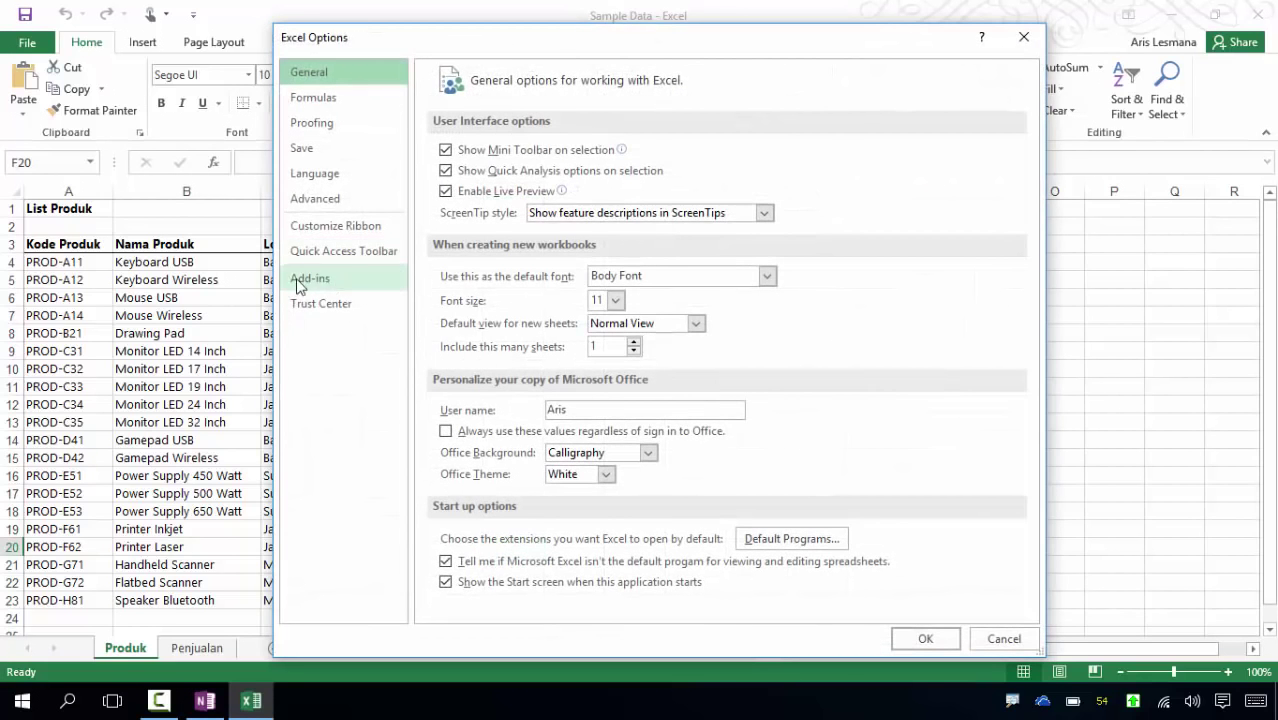
drag(491, 48, 456, 48)
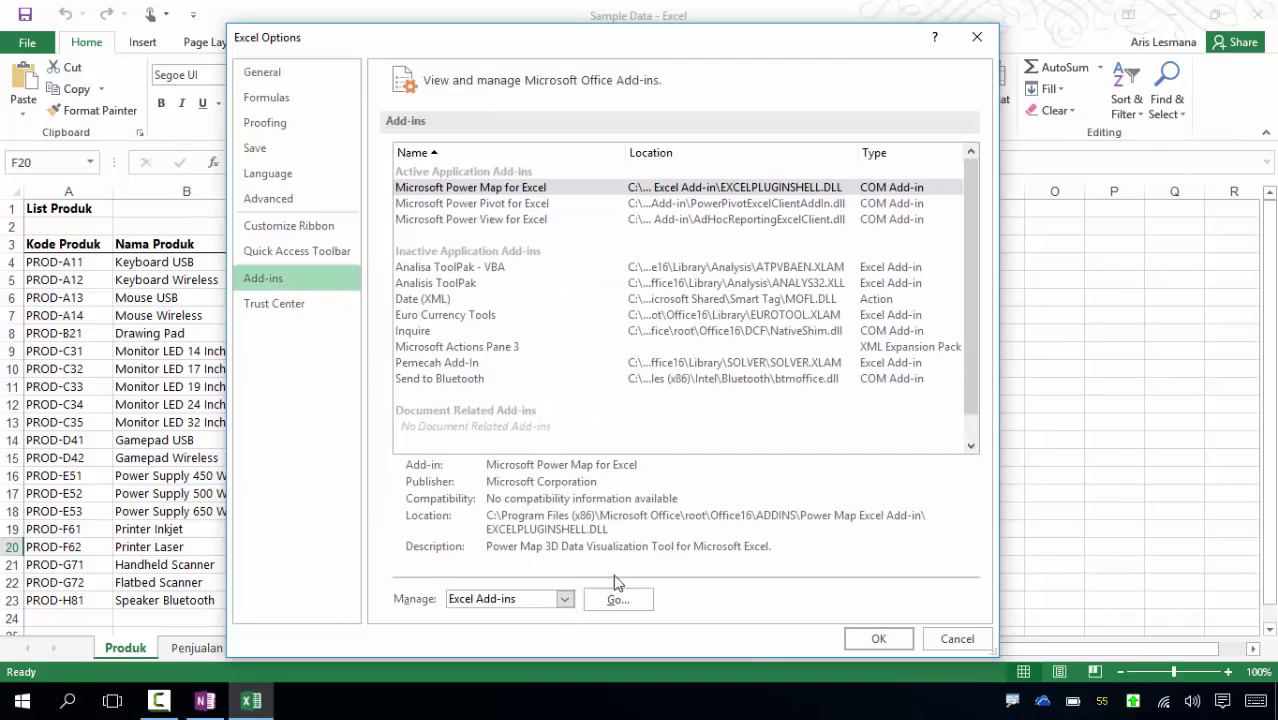
Check the Microsoft Power View for Excel entry among the COM Add-ins and leave without making changes.
click(565, 599)
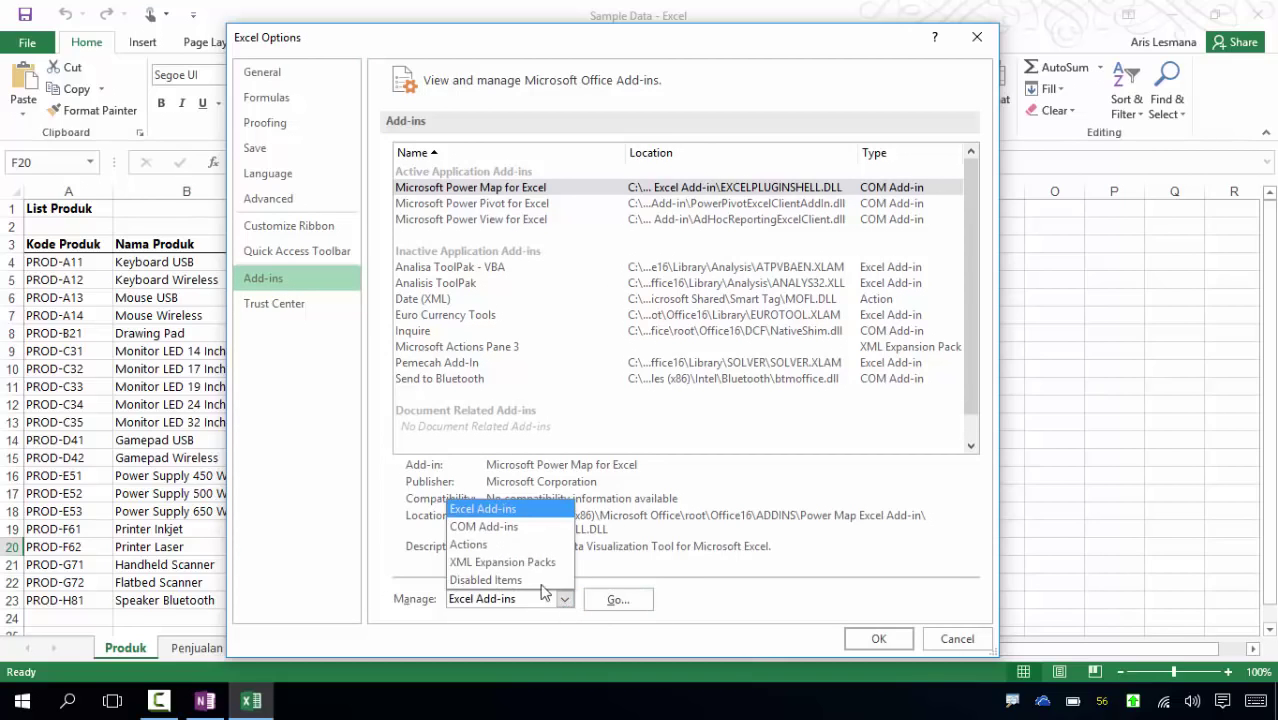
click(523, 530)
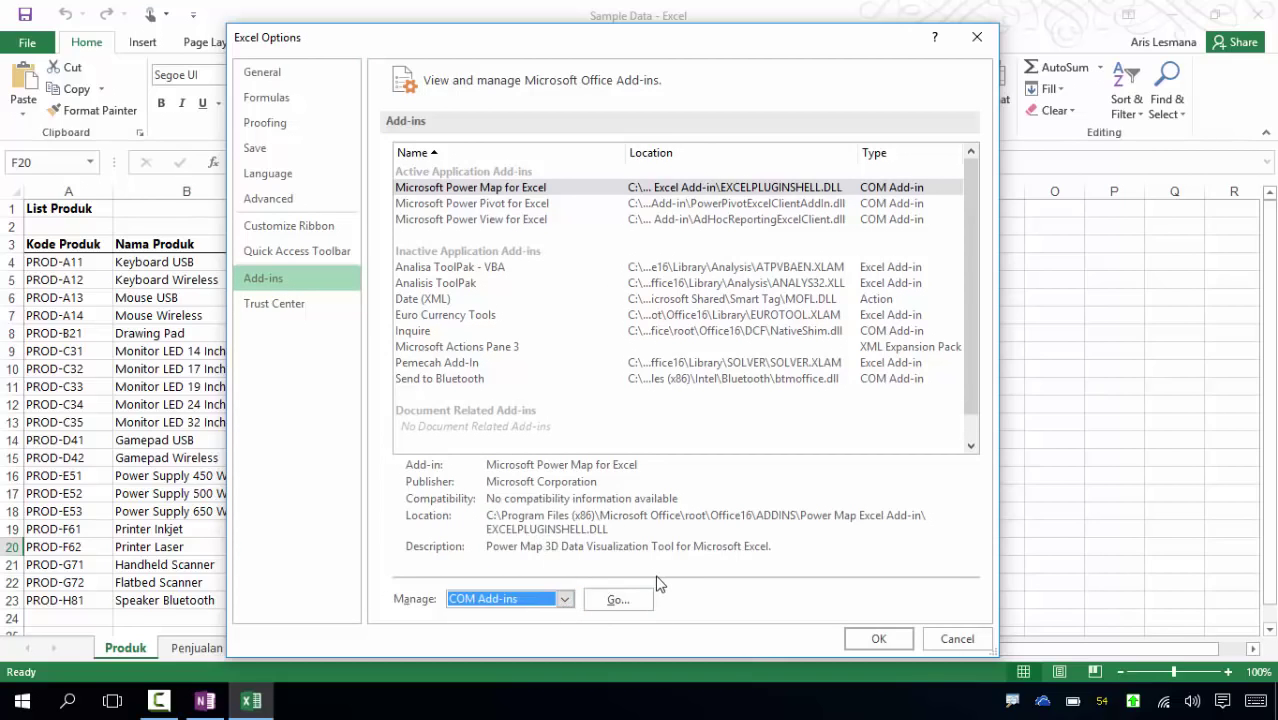
click(632, 608)
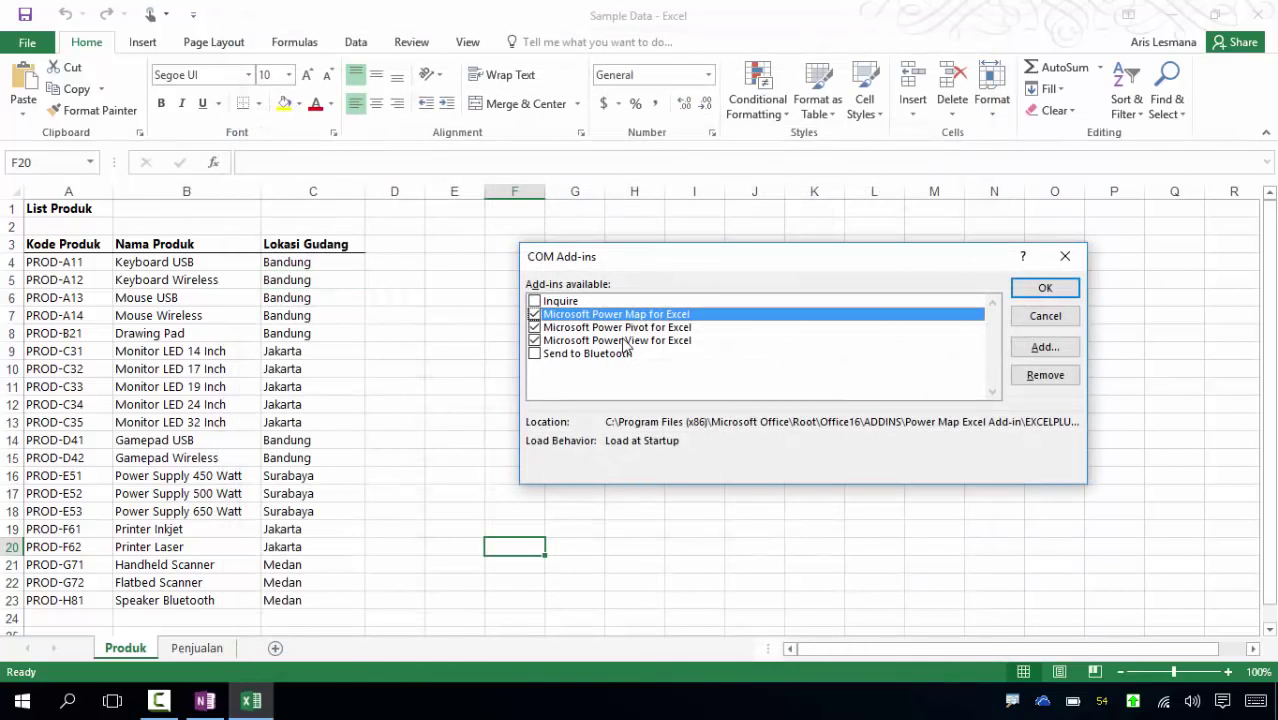
click(670, 342)
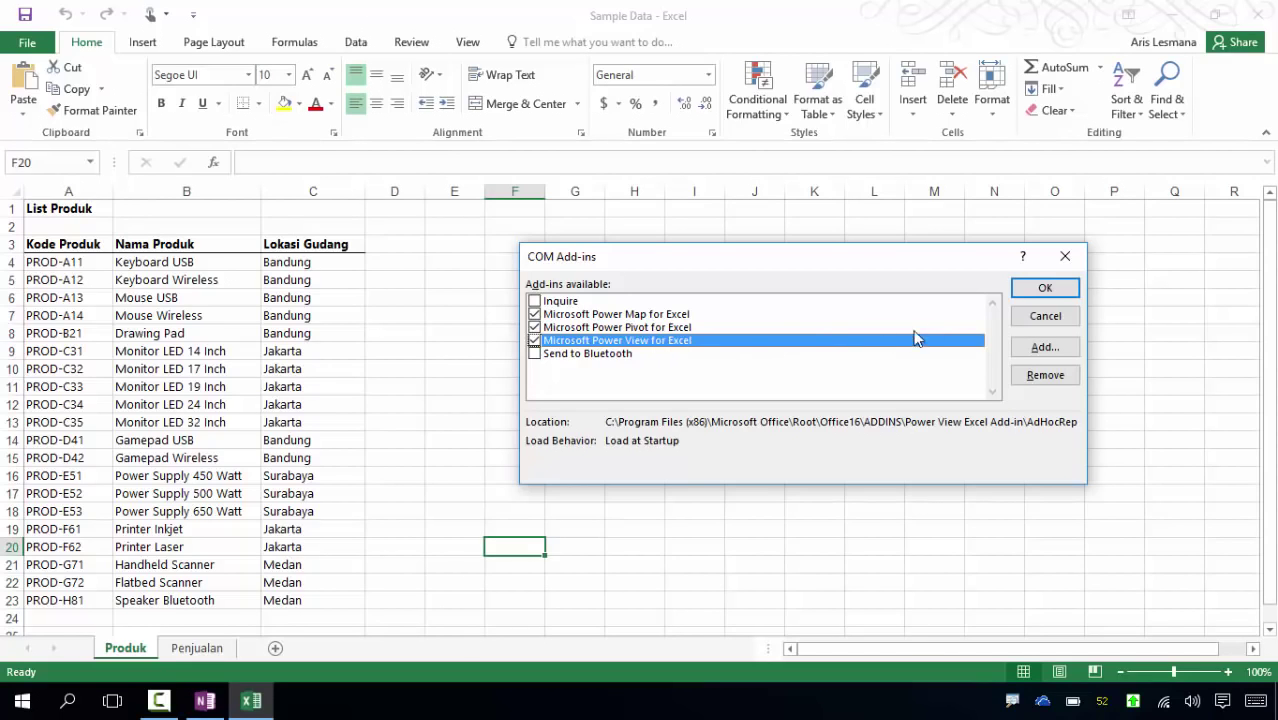
click(1046, 317)
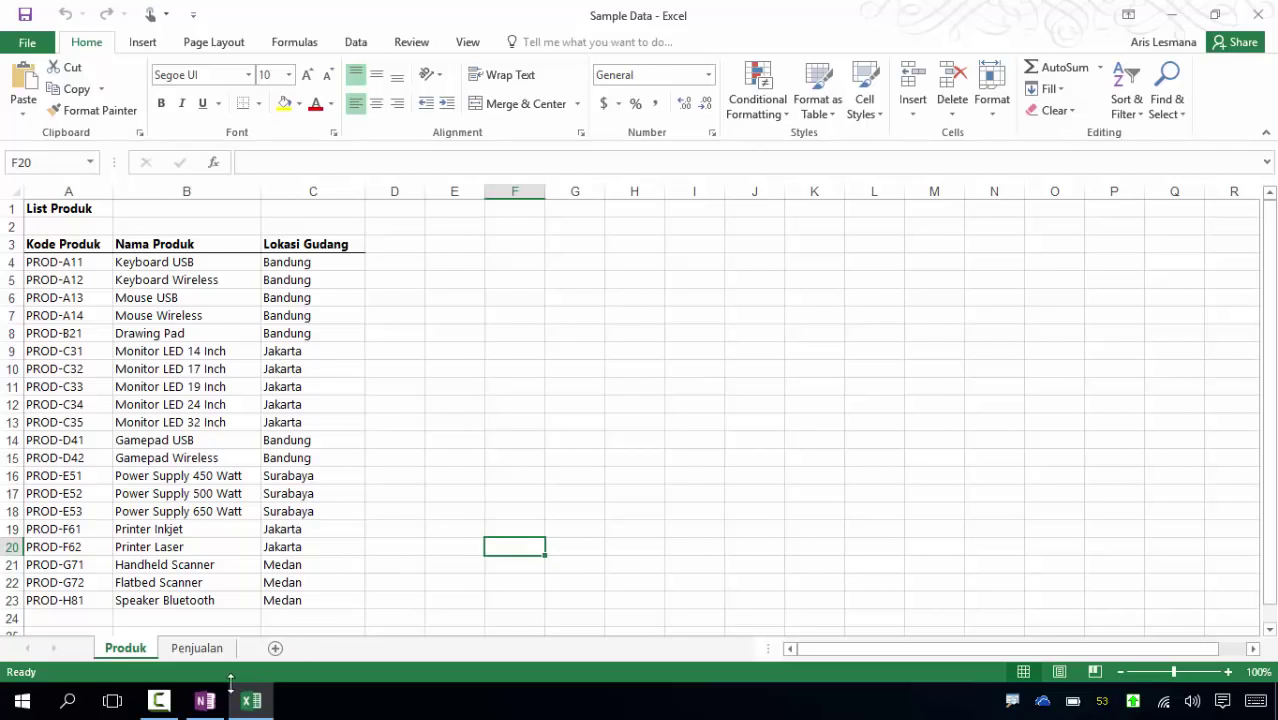
Switch to OneNote and review the Persiapan page's note and picture about the Power View command in Excel 2013.
click(205, 701)
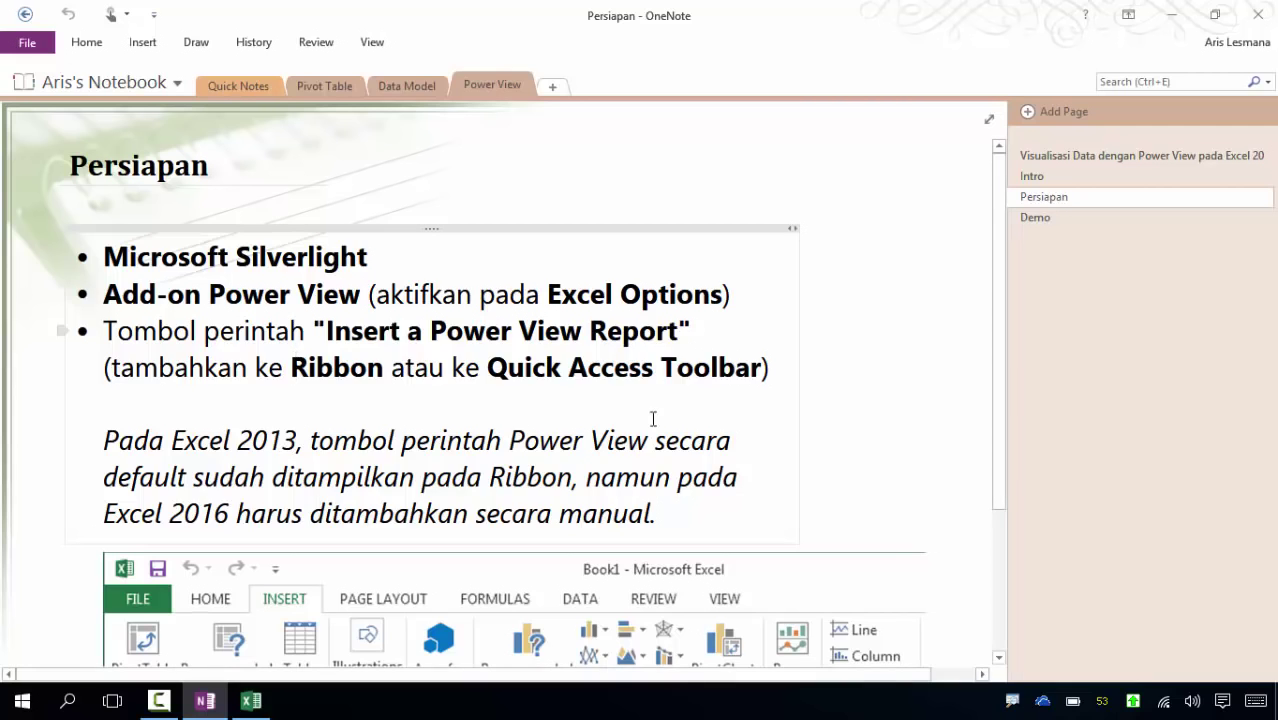
scroll(917, 457, down, 1)
scroll(917, 457, down, 1)
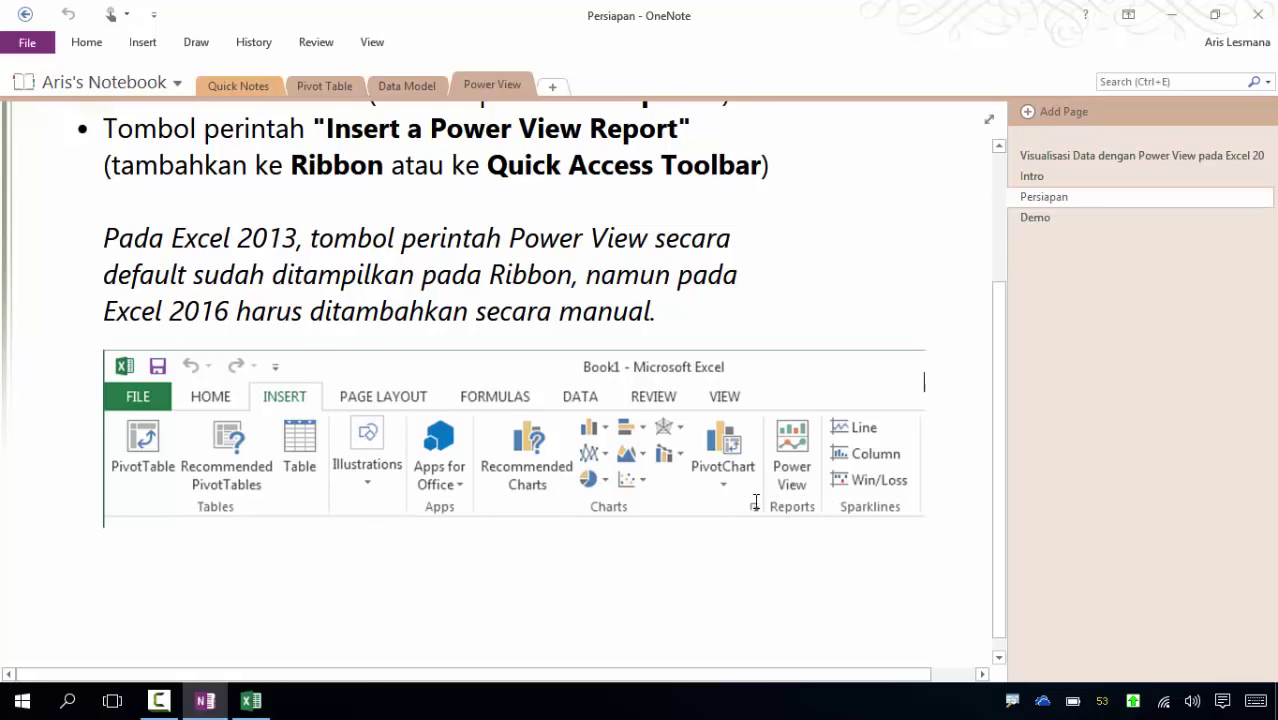
scroll(754, 501, up, 3)
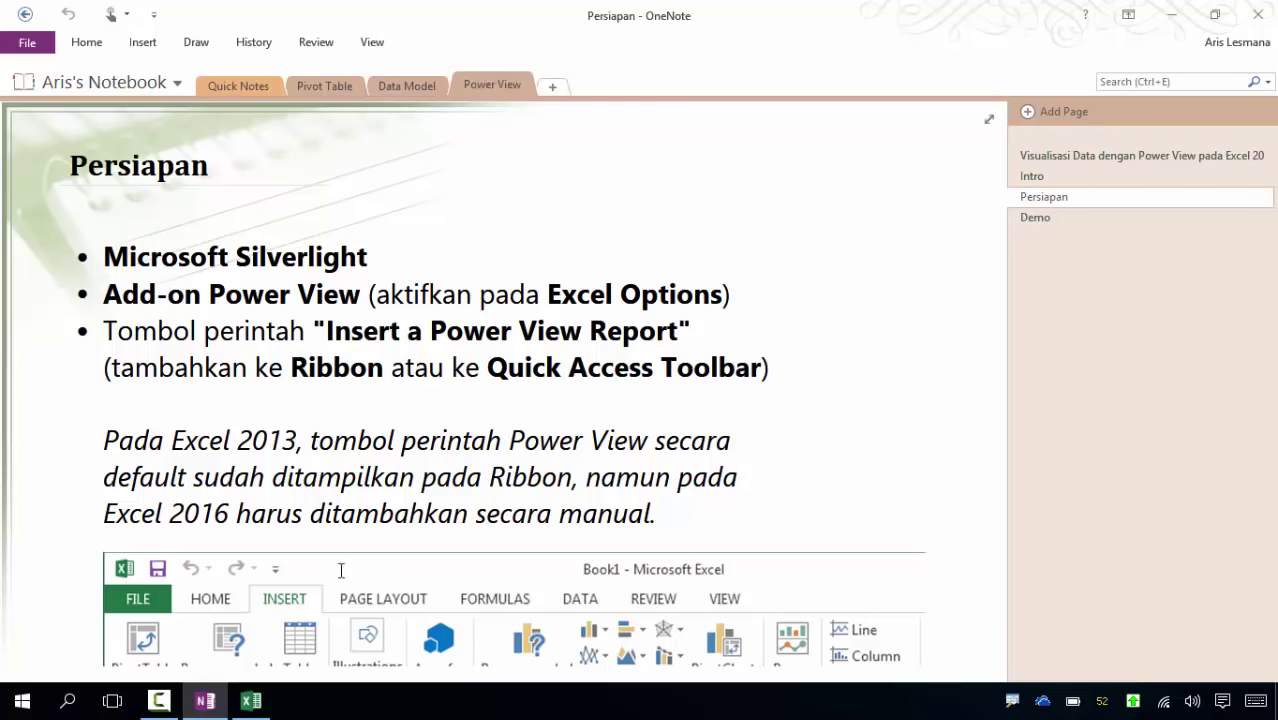
Switch back to Excel and open the Quick Access Toolbar customization in Excel Options.
click(252, 702)
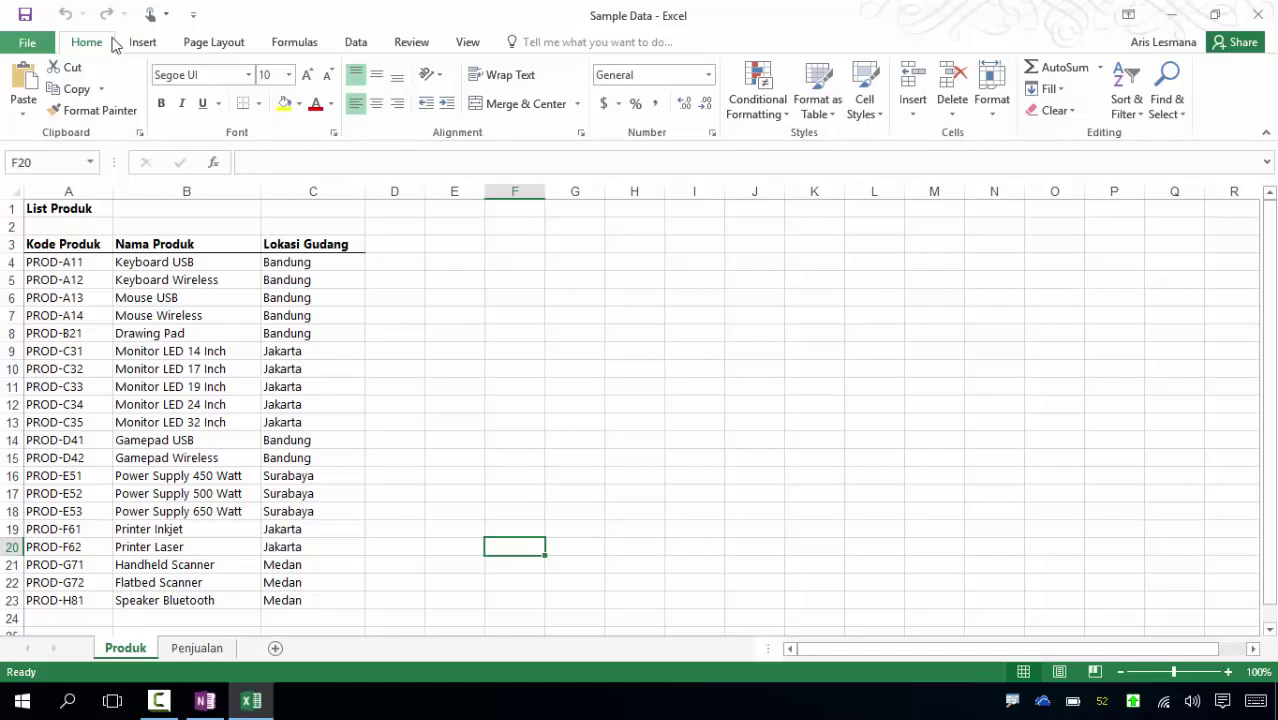
click(196, 15)
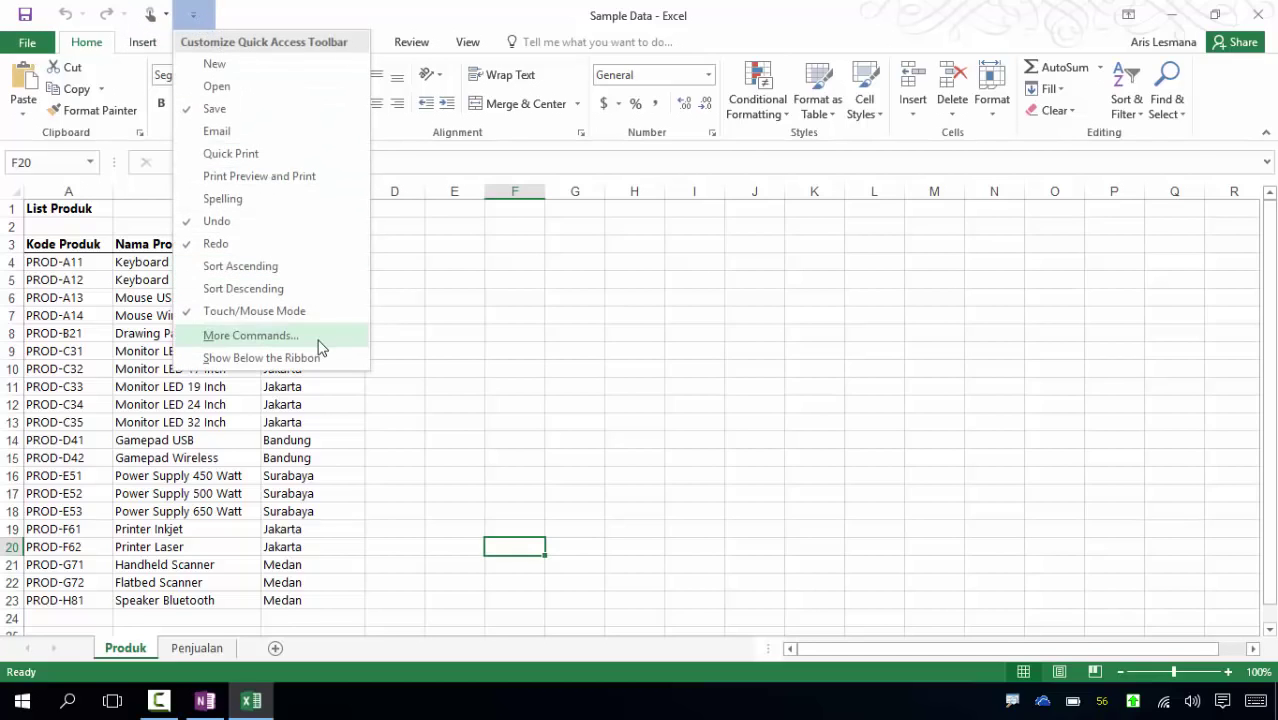
click(268, 24)
click(193, 15)
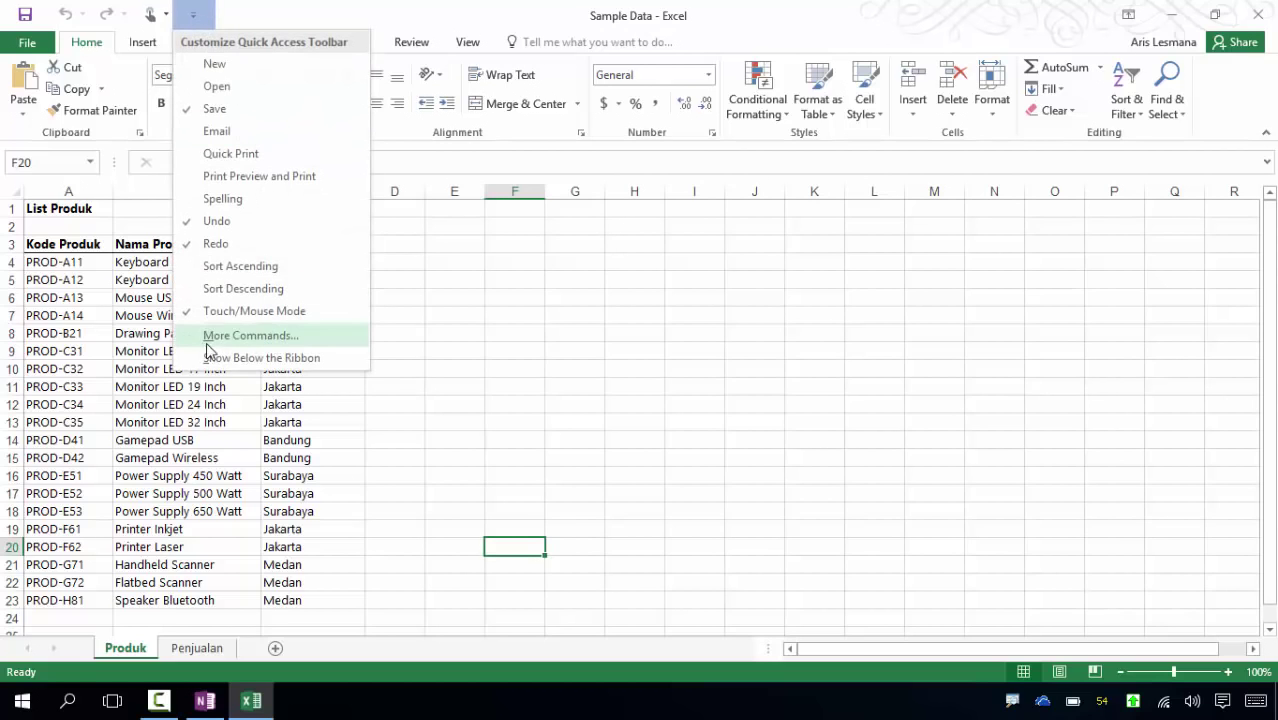
click(321, 342)
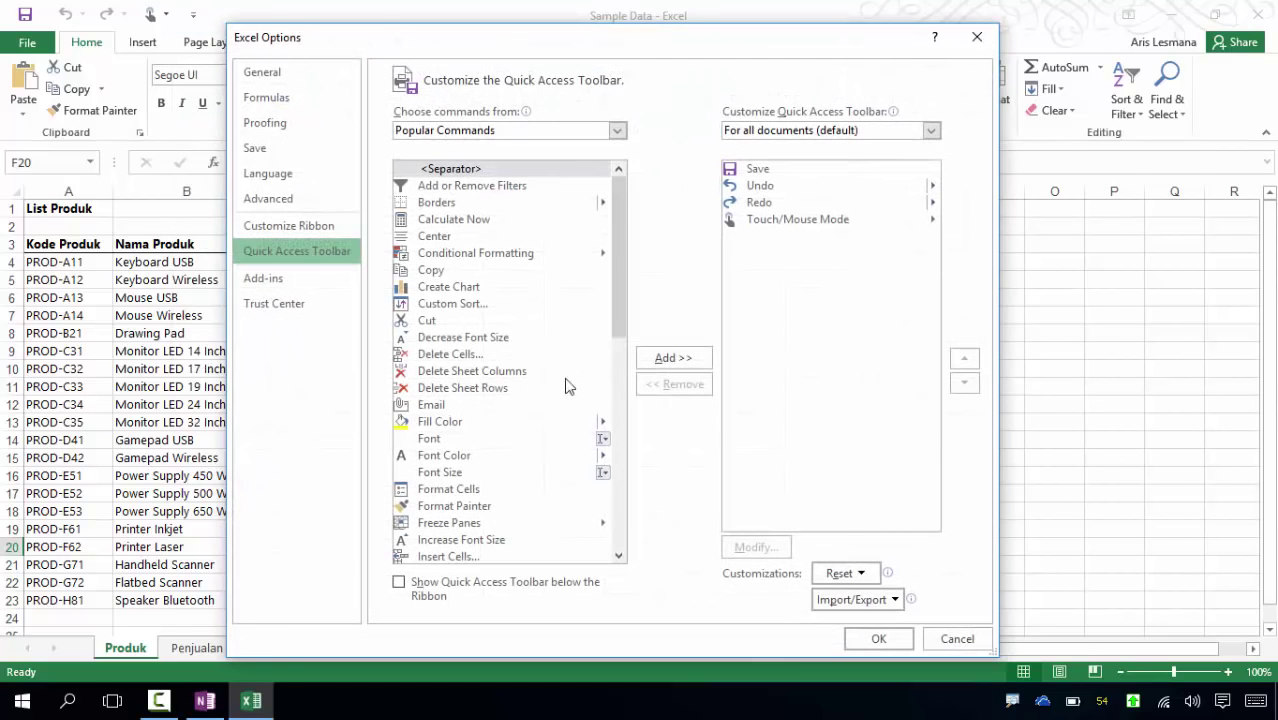
click(330, 228)
click(320, 255)
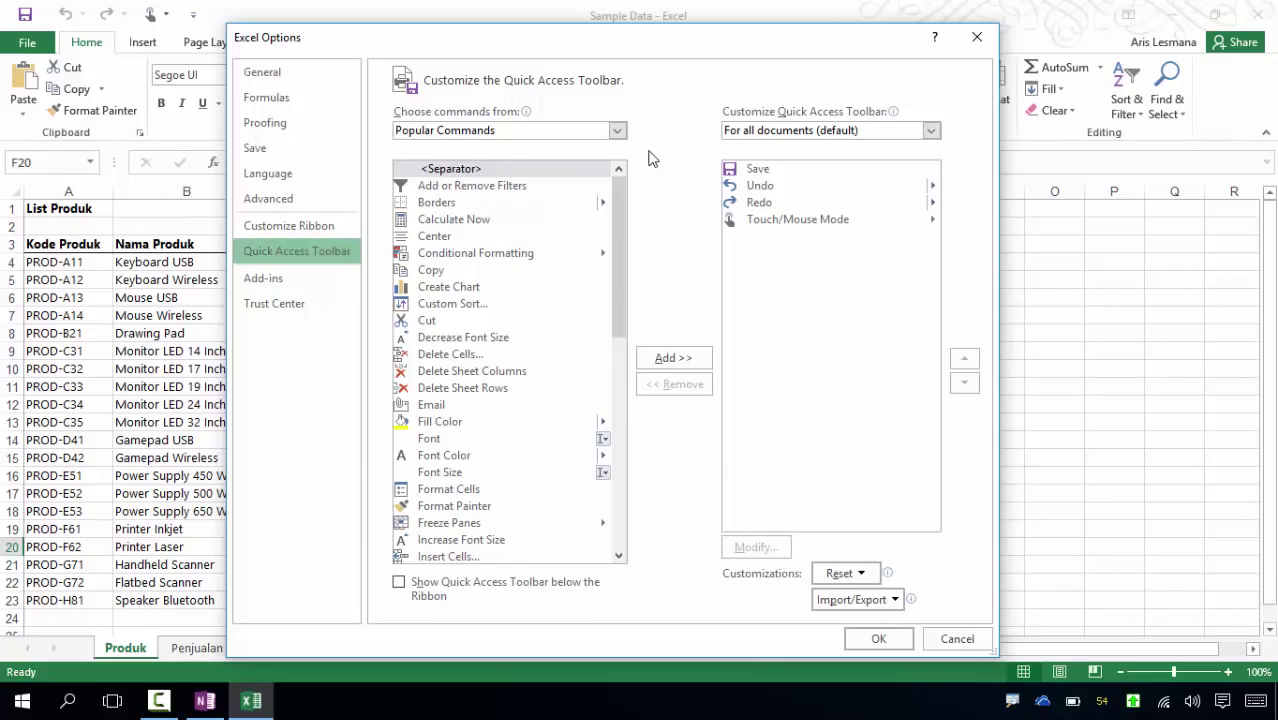
Add the Insert a Power View Report command from All Commands to the Quick Access Toolbar for all documents.
click(618, 131)
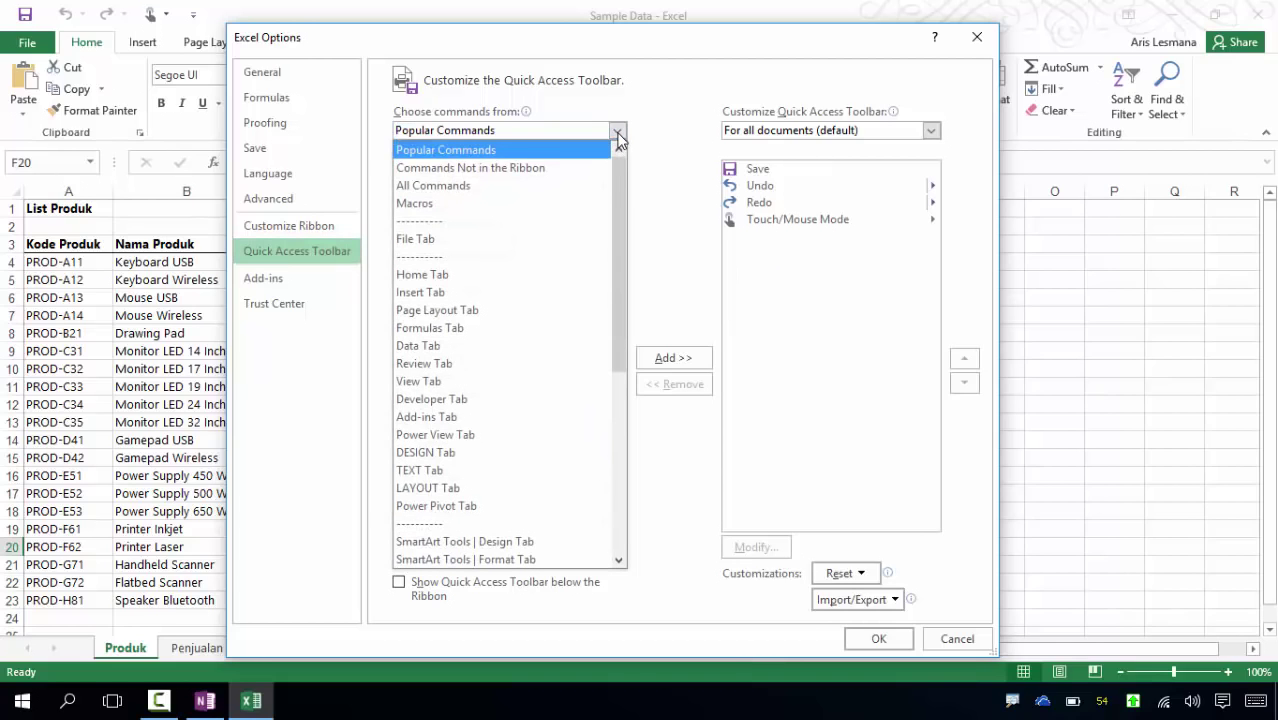
click(448, 195)
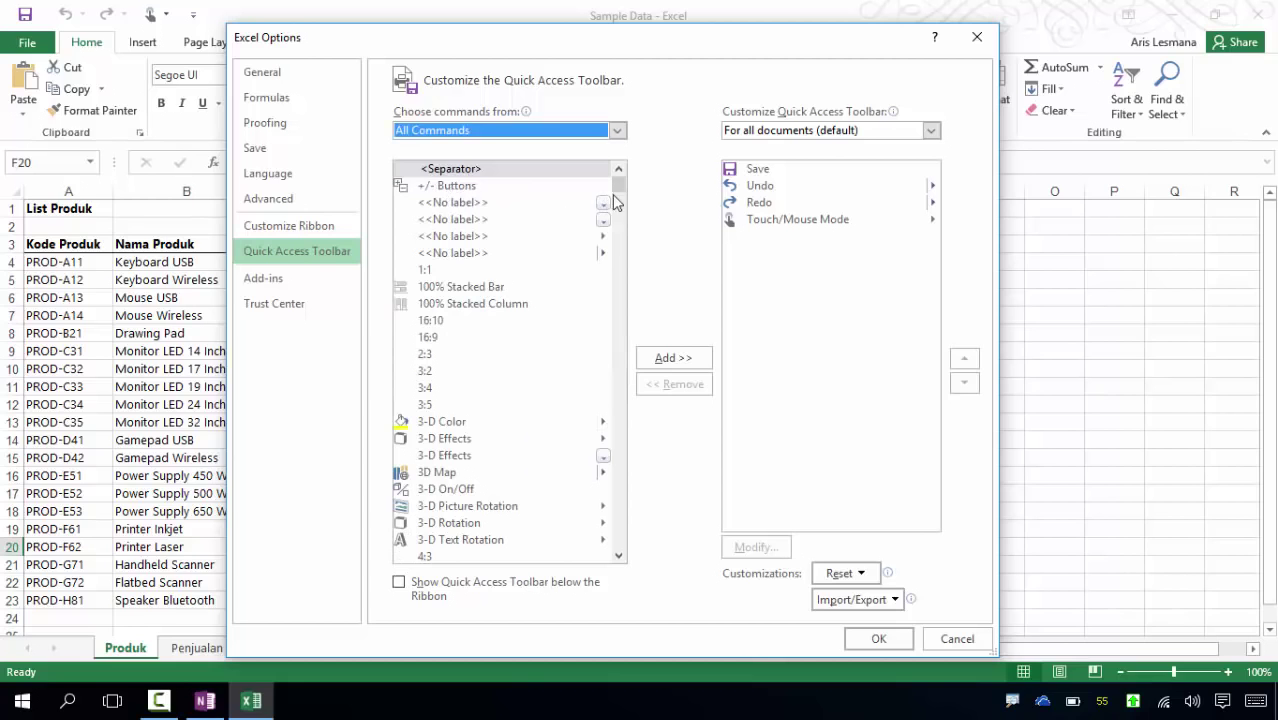
drag(617, 182, 626, 346)
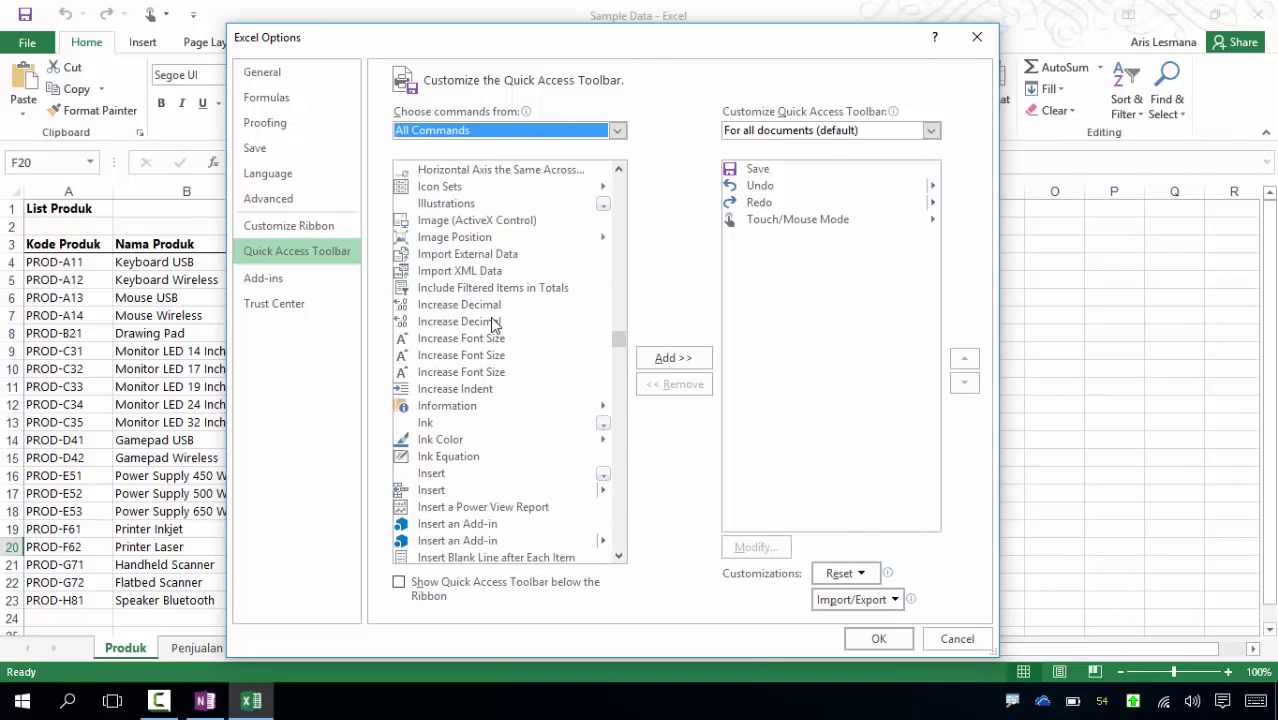
scroll(491, 320, up, 1)
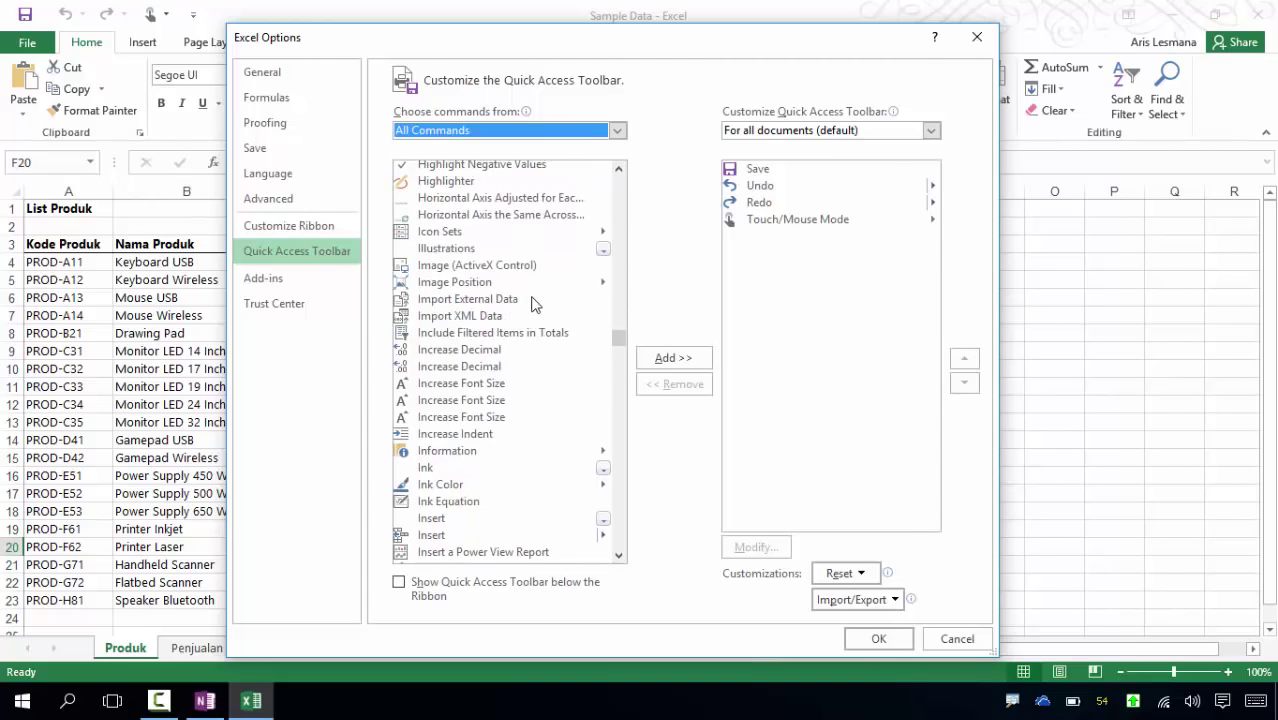
scroll(525, 453, down, 1)
scroll(528, 460, down, 3)
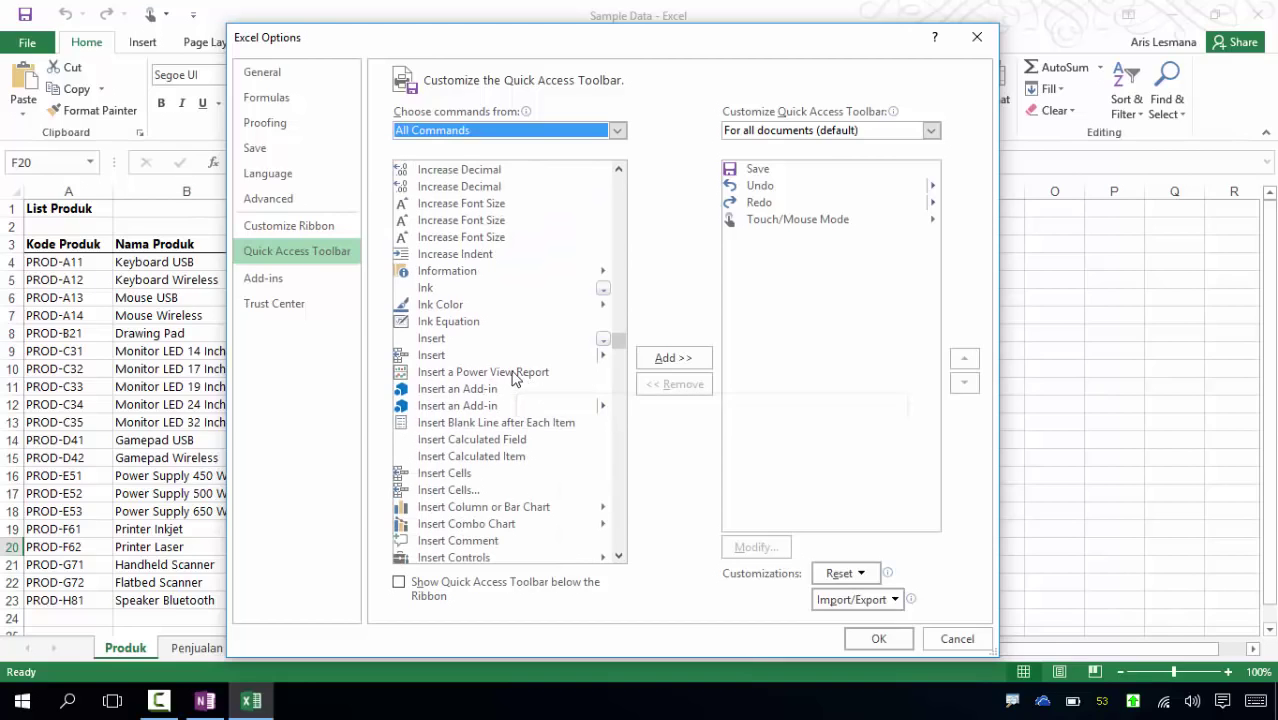
click(540, 372)
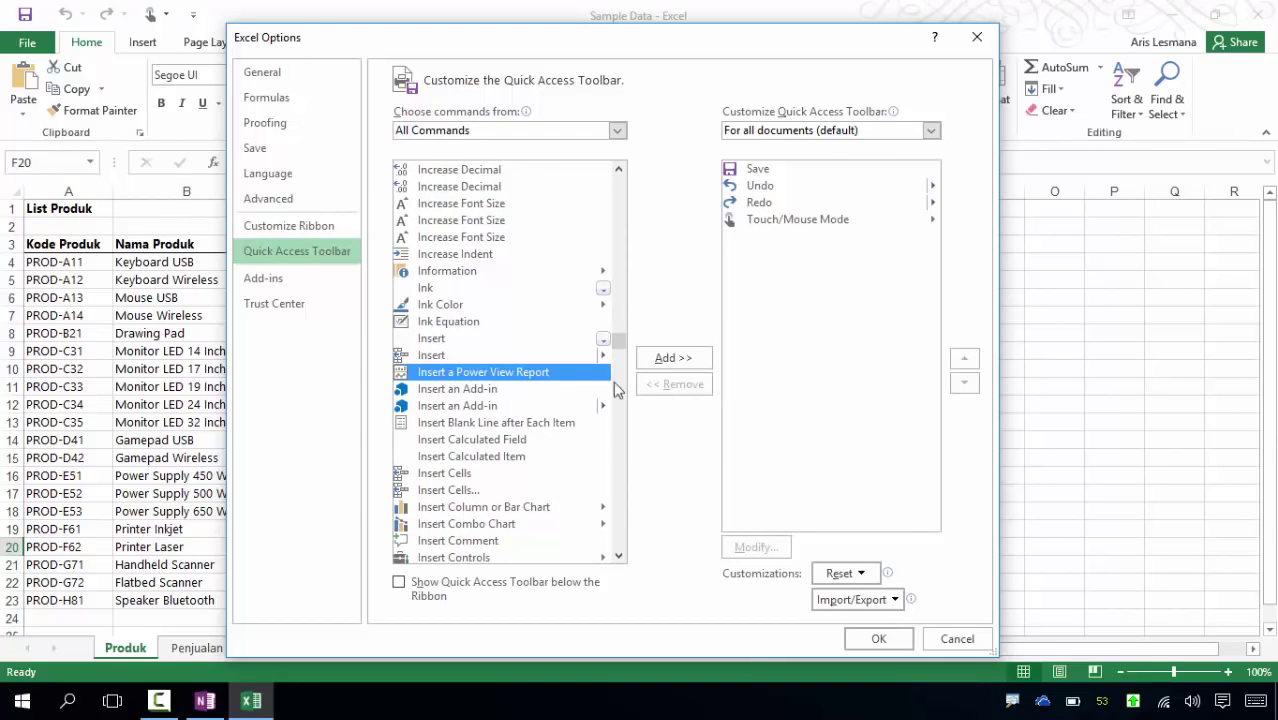
click(673, 358)
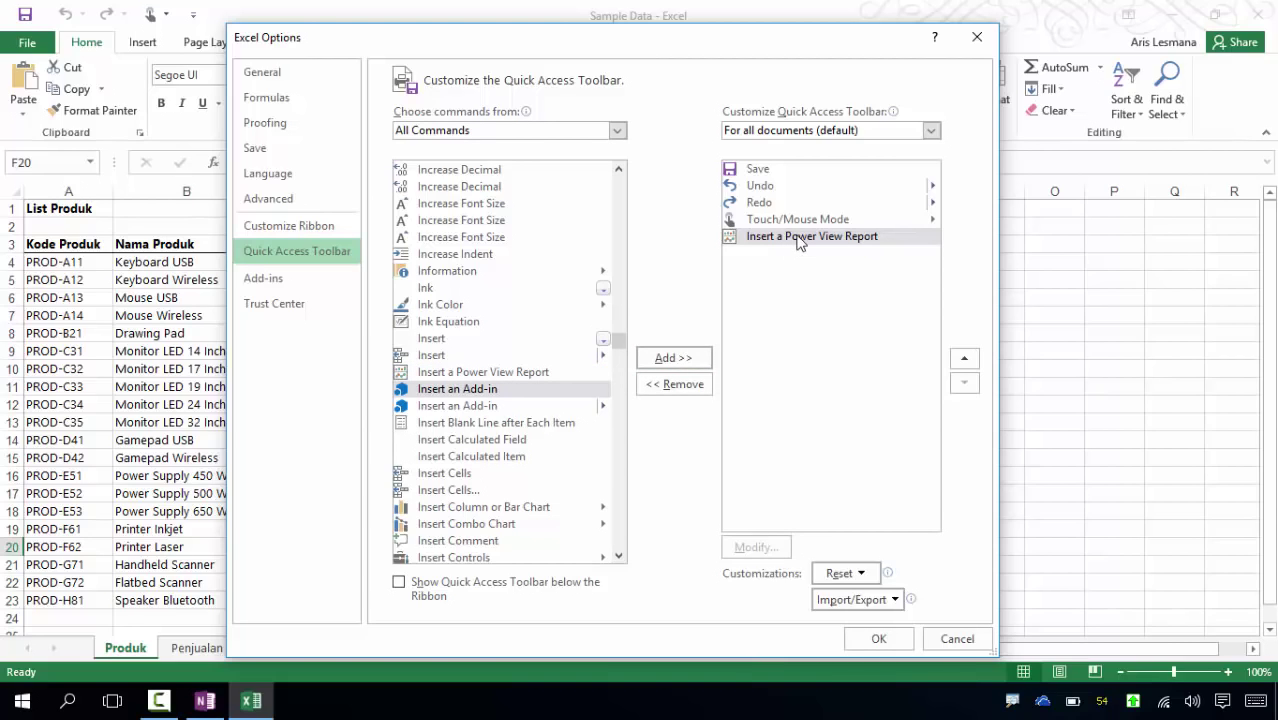
click(882, 637)
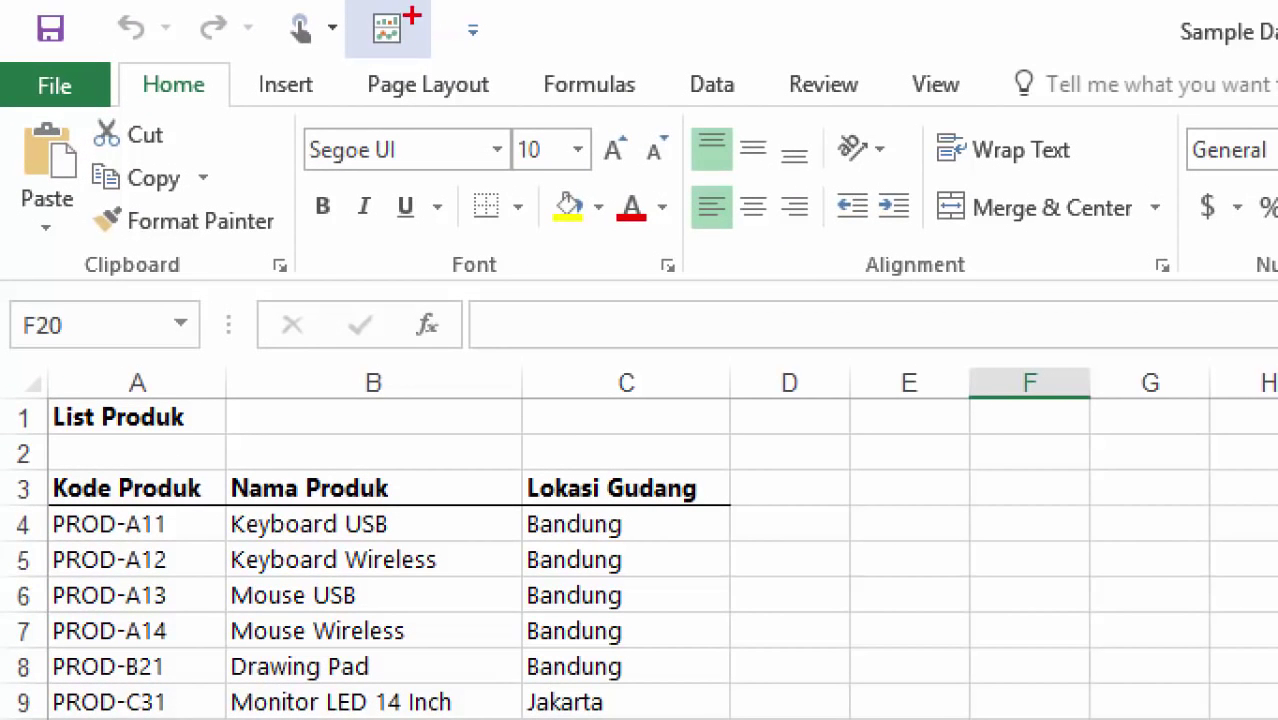
mouse_move(410, 14)
mouse_down()
mouse_move(358, 52)
mouse_move(425, 62)
mouse_move(405, 18)
mouse_up()
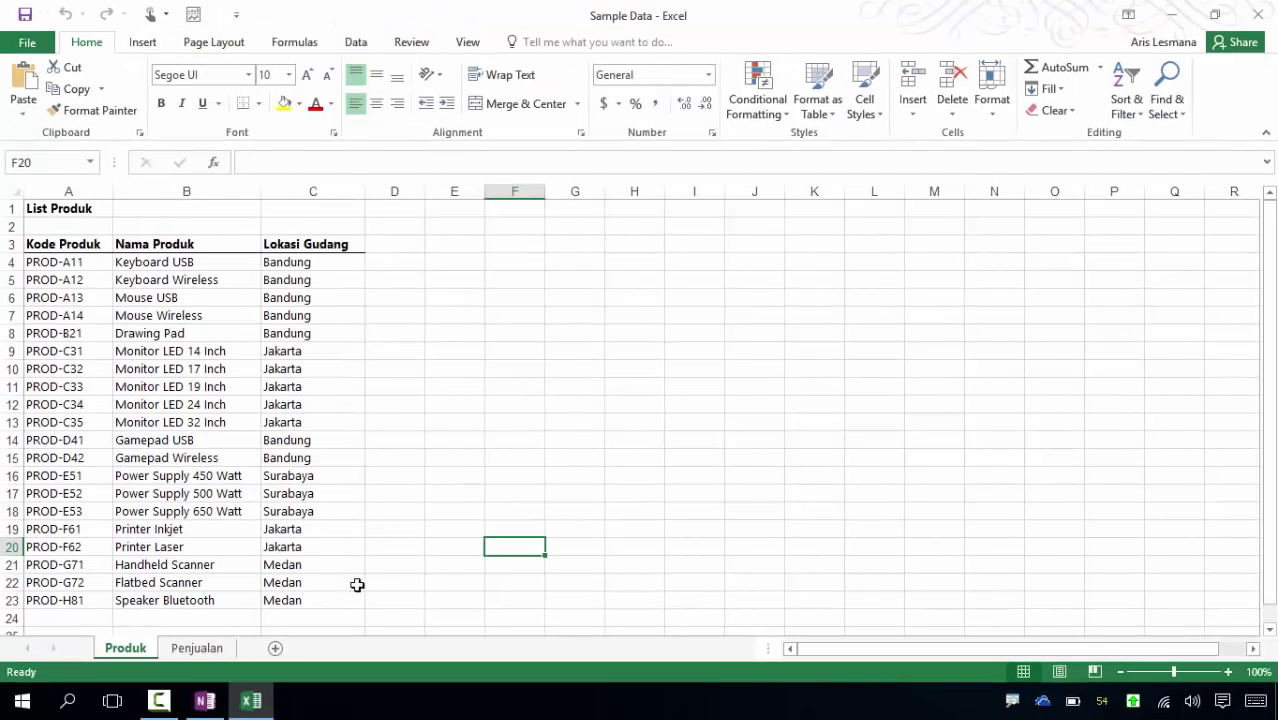
Open the Demo page in OneNote, and view the sales data on the Penjualan sheet in Excel.
click(205, 704)
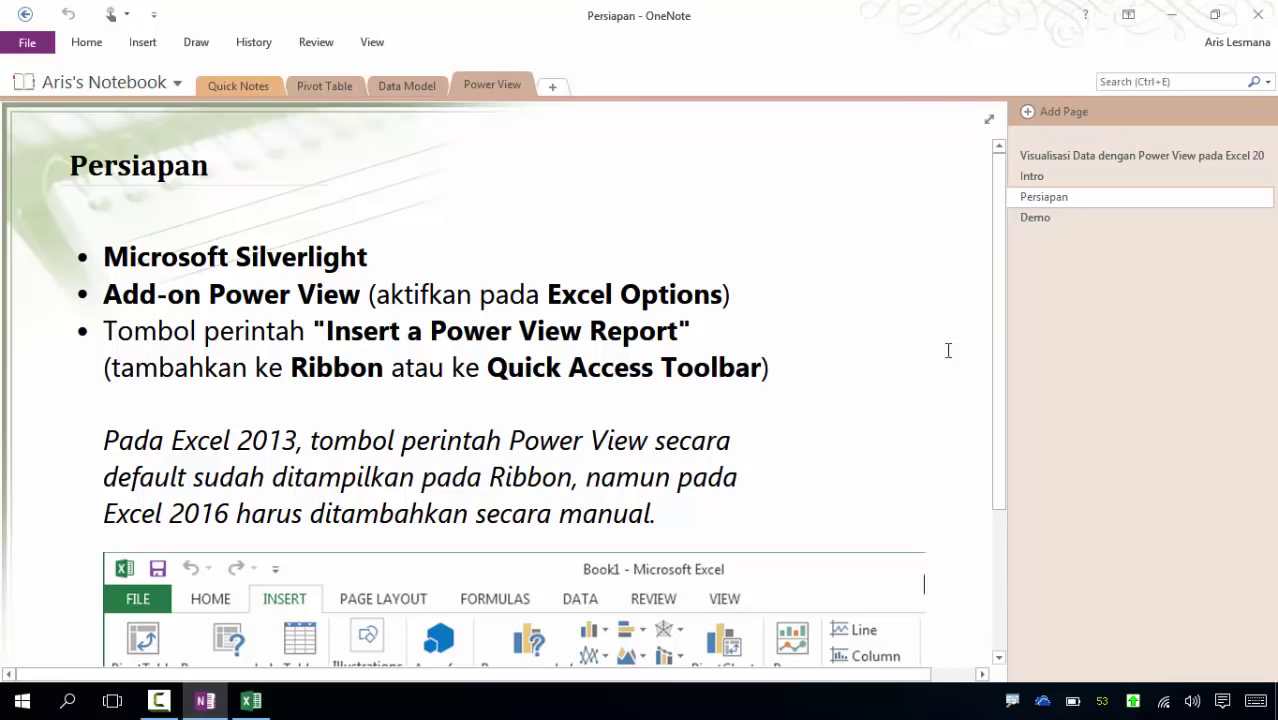
click(1036, 218)
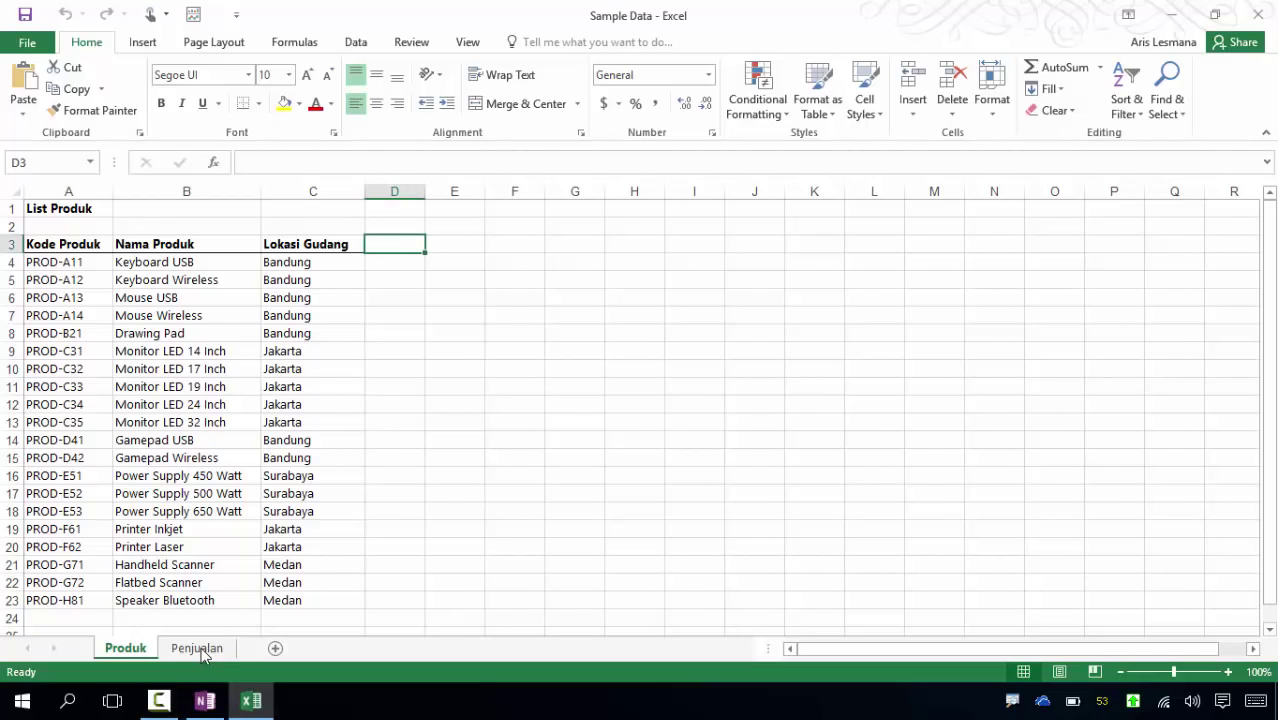
click(199, 650)
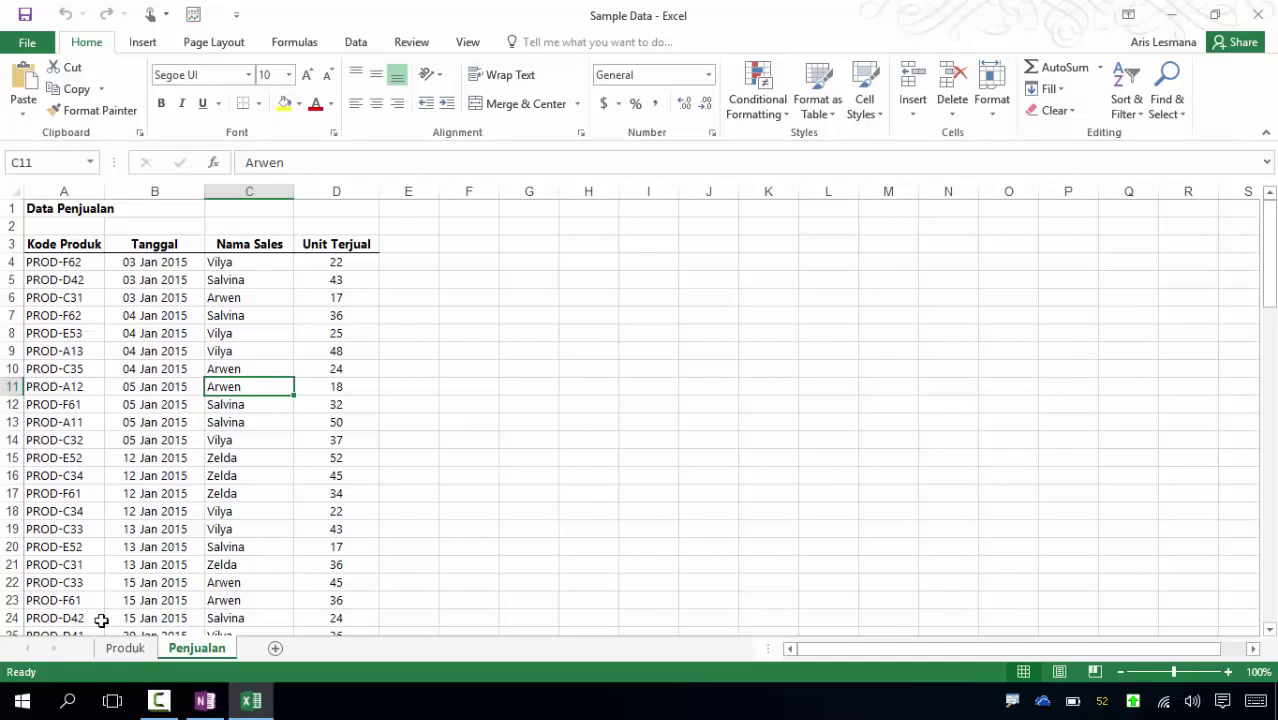
Convert the product list in A3:C23 on the Produk sheet into a table with headers.
click(125, 648)
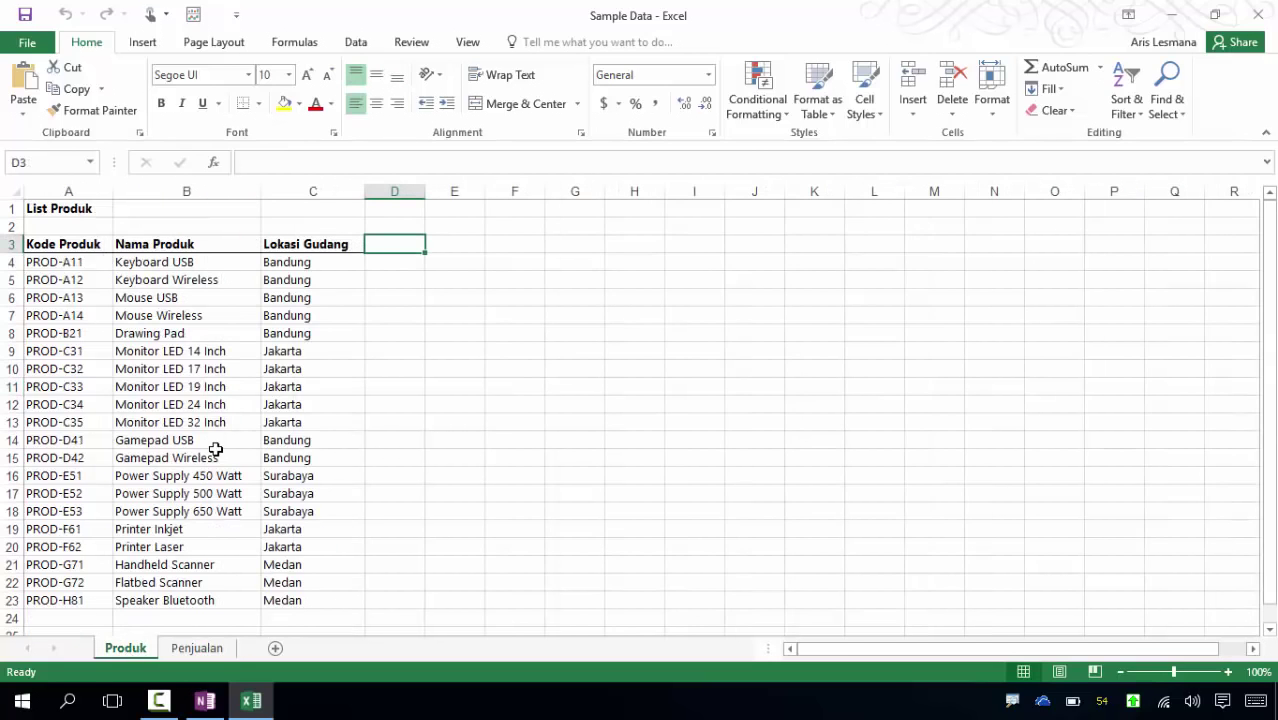
click(186, 370)
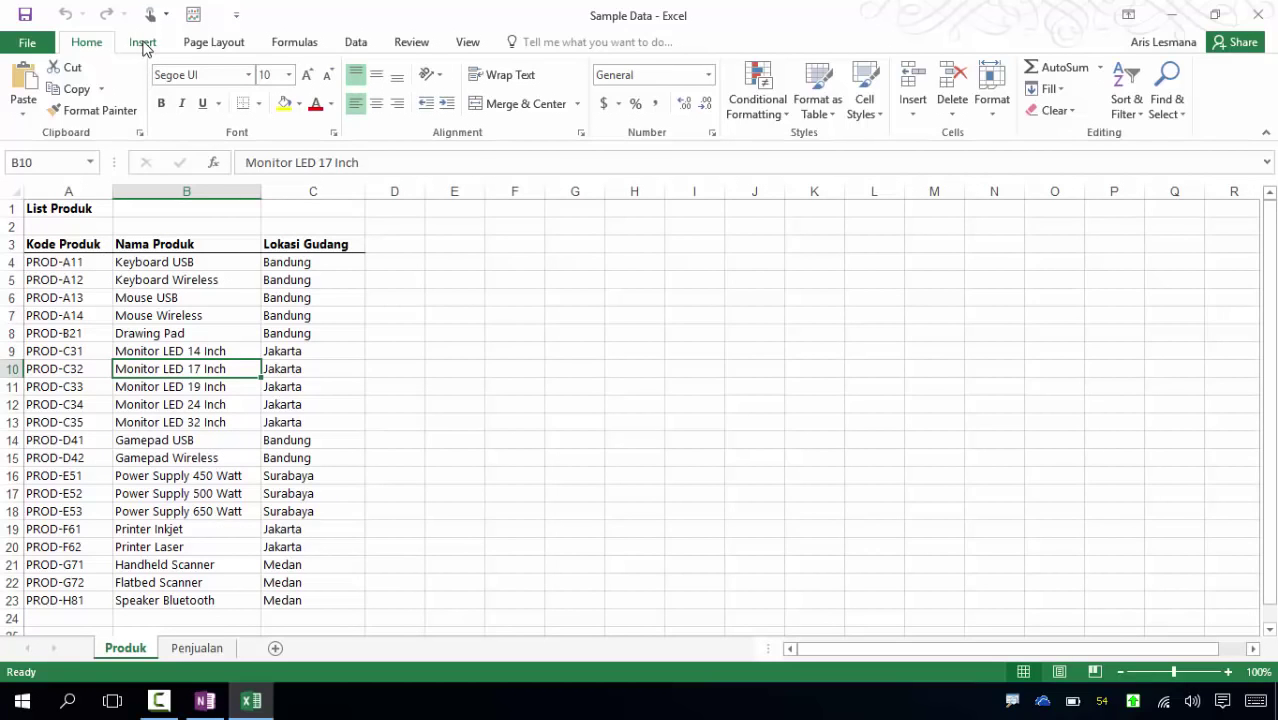
click(143, 44)
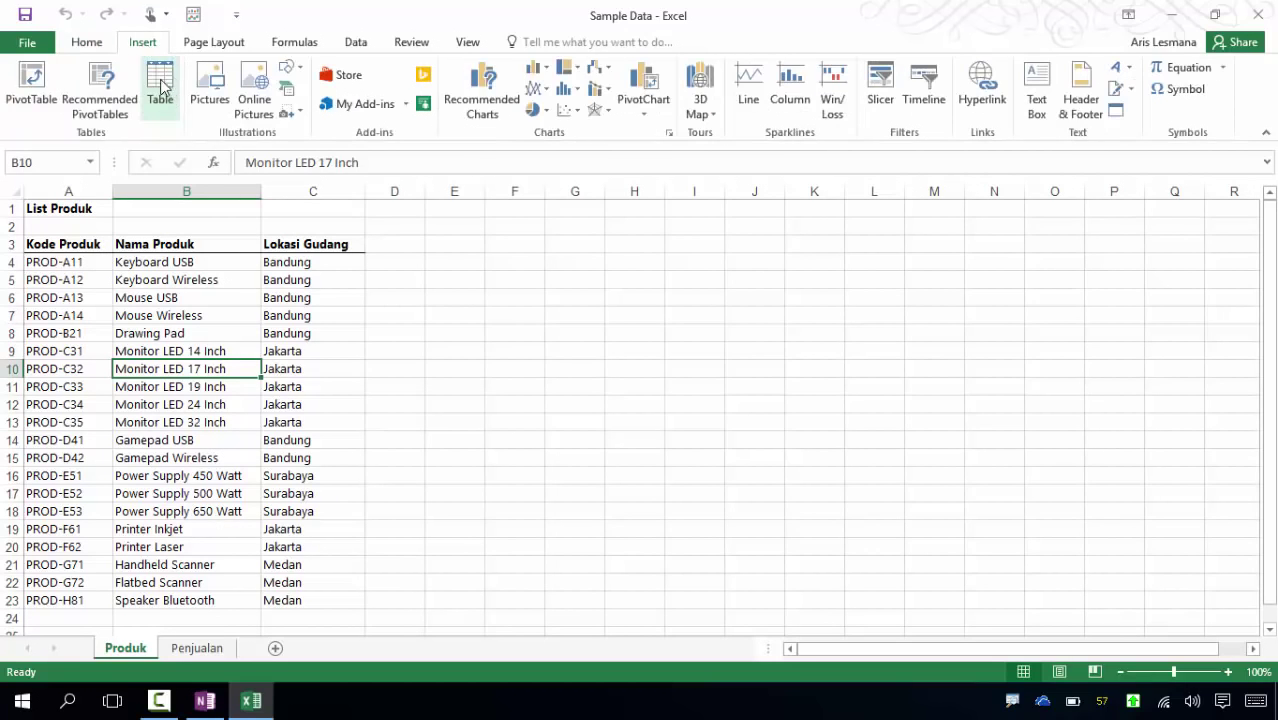
click(168, 92)
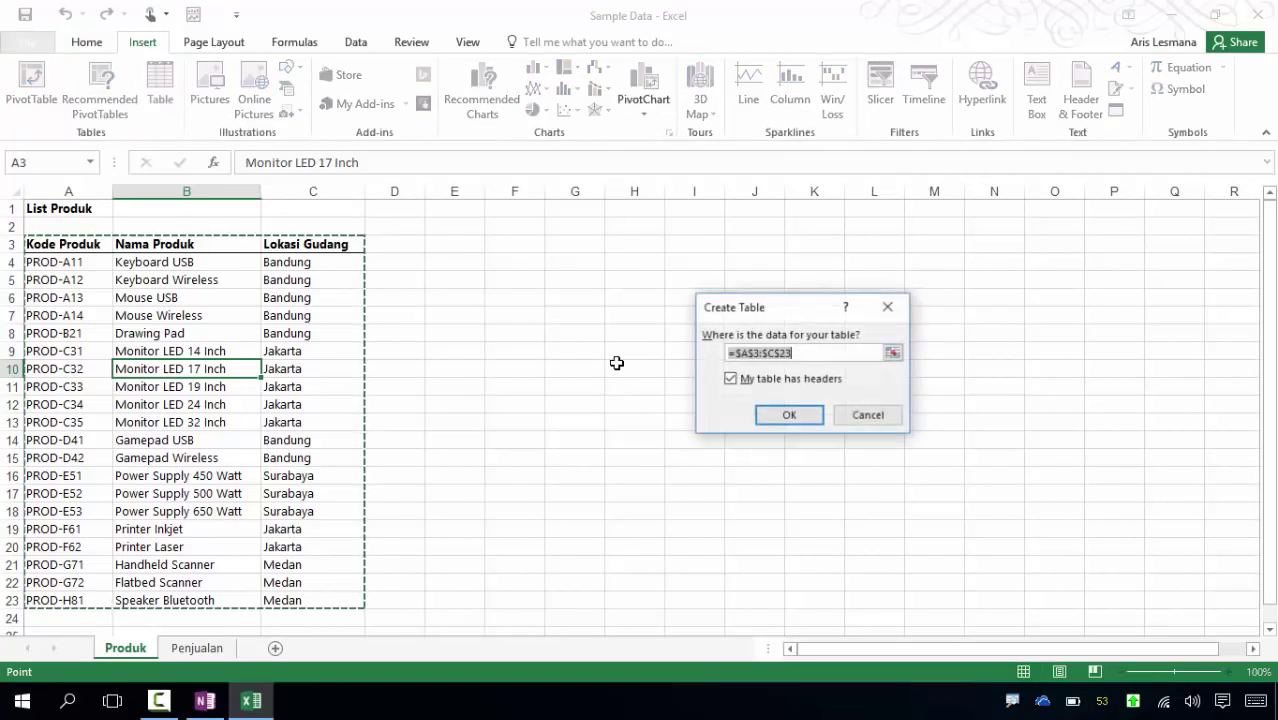
click(785, 414)
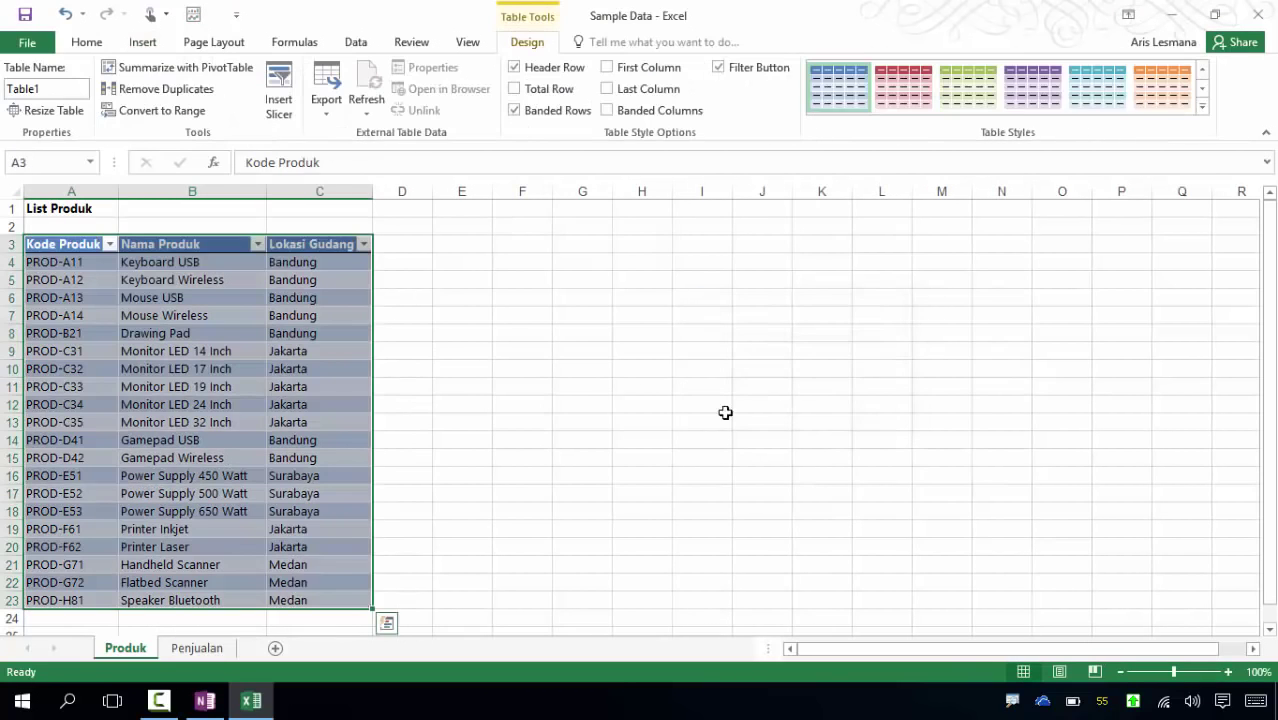
Rename the product list table as Produk.
click(50, 90)
text(Produk)
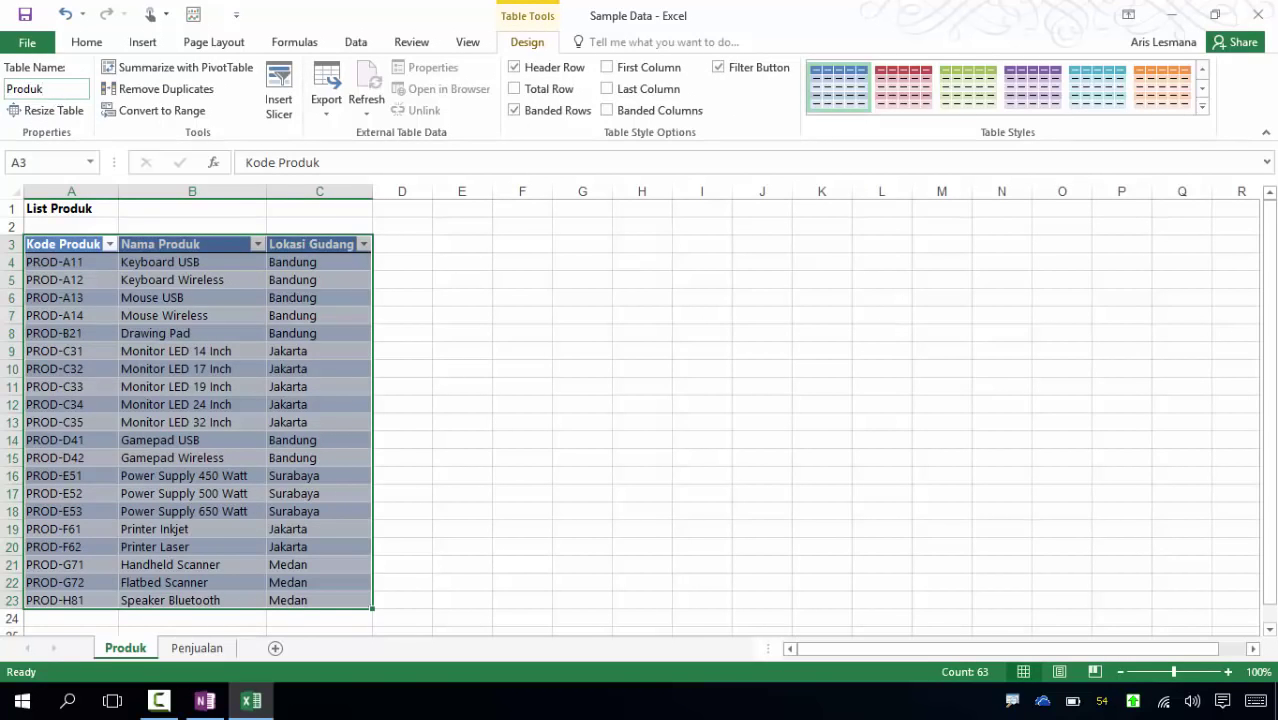
Convert the sales data in A3:D94 on the Penjualan sheet into a table with headers.
click(205, 648)
click(168, 405)
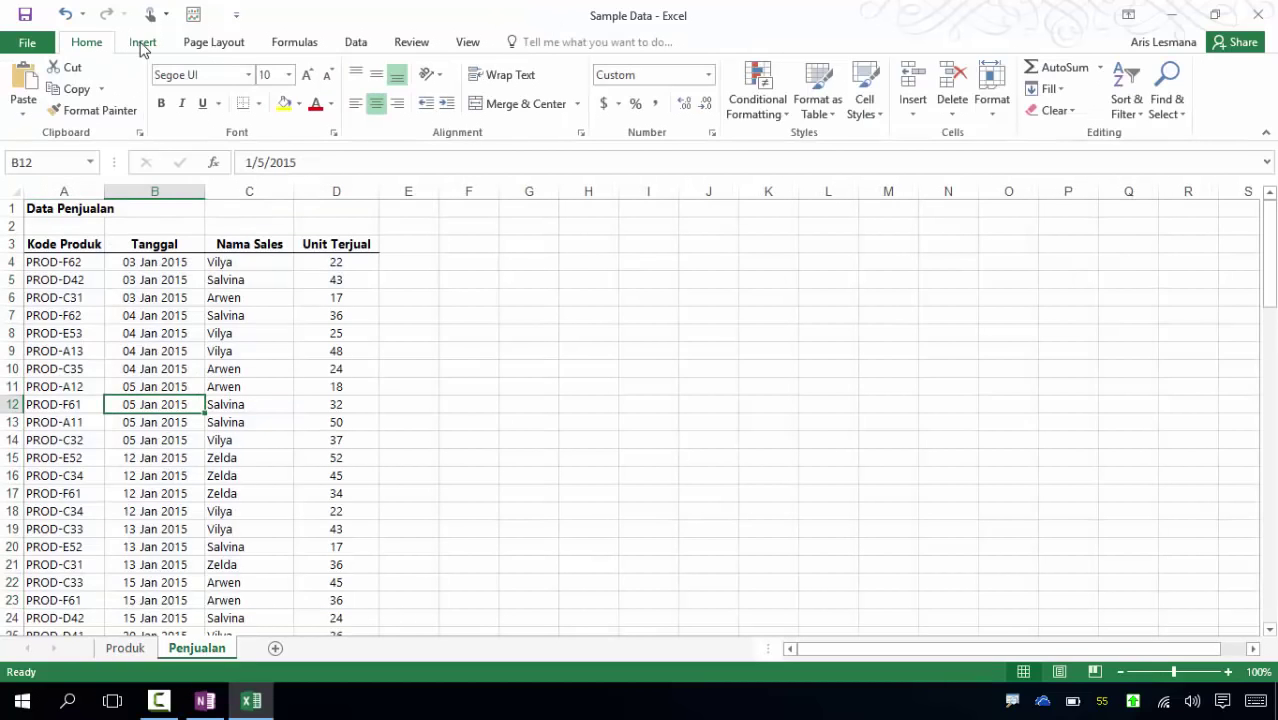
click(142, 44)
click(160, 85)
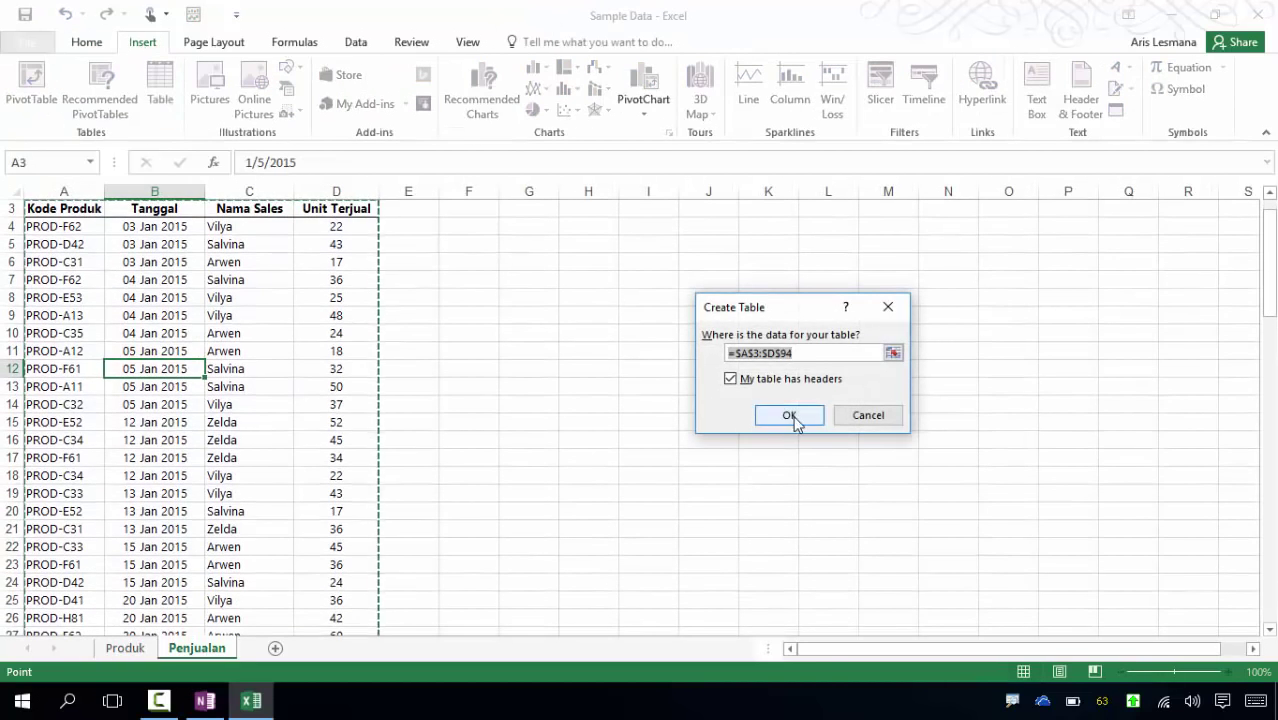
click(790, 415)
Rename the sales data table as Penjualan.
click(54, 90)
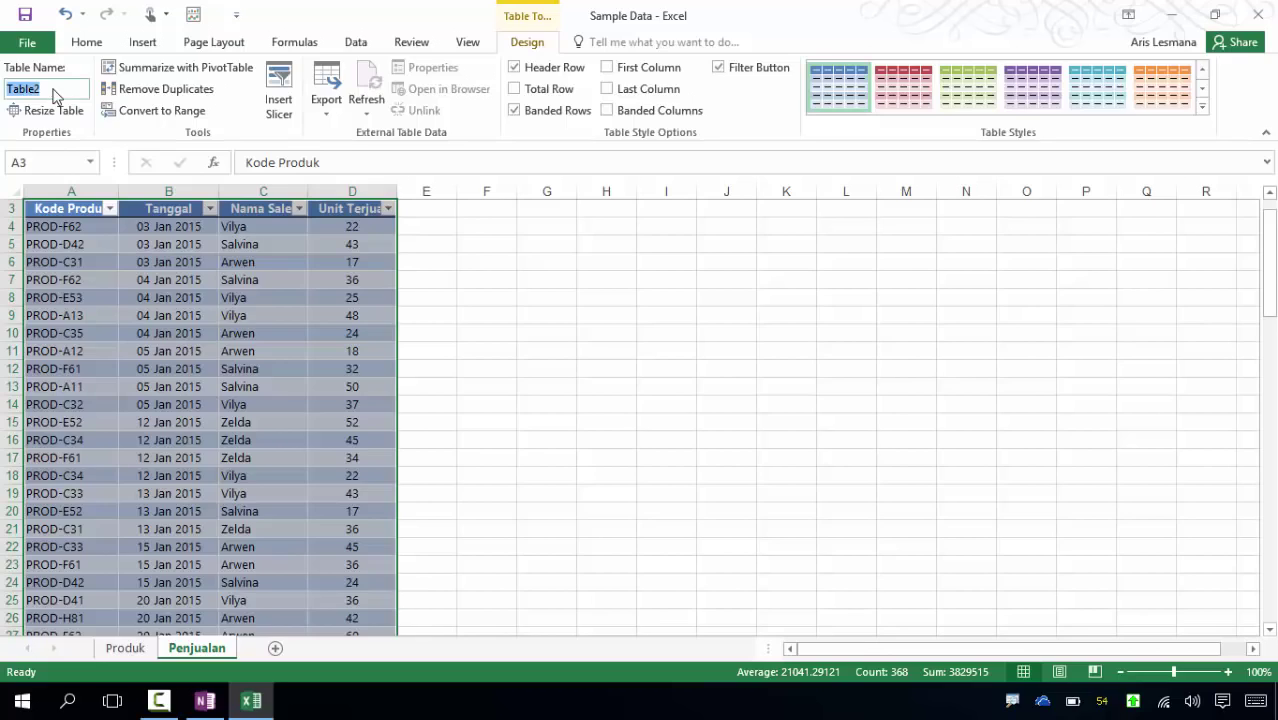
text(Penjualan)
click(488, 383)
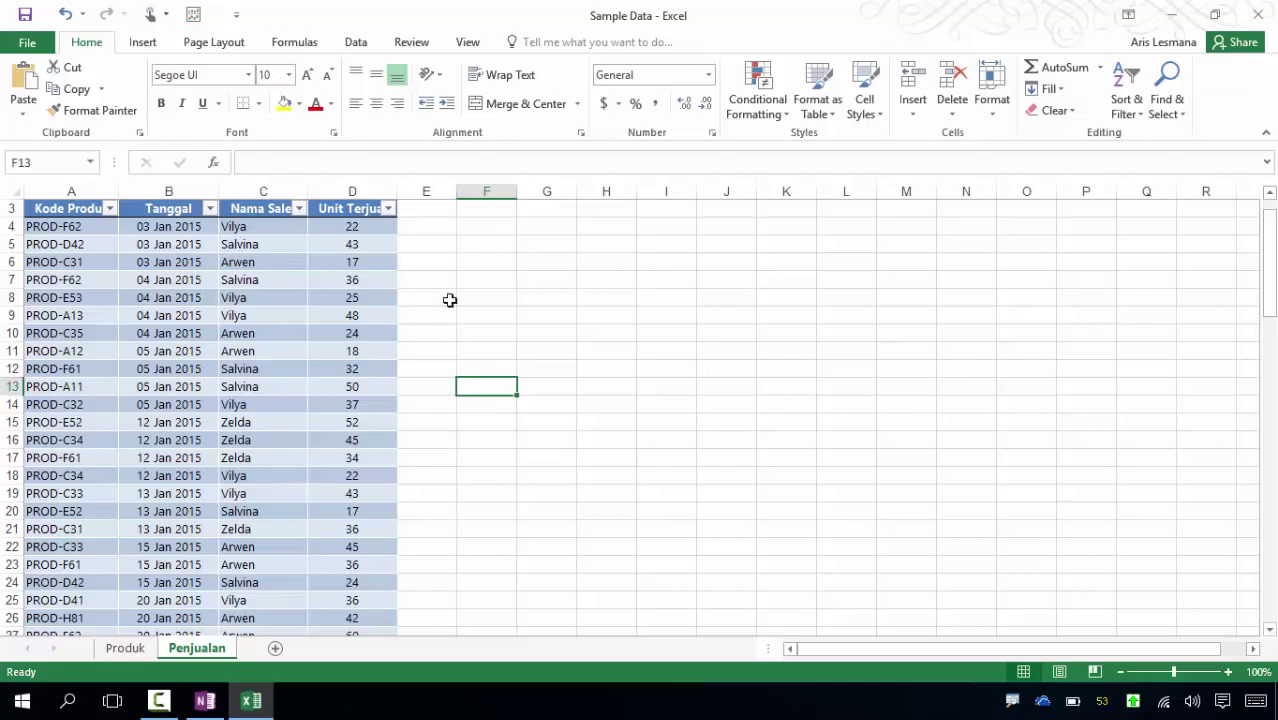
Add the Produk table to the workbook's Data Model through the workbook connections.
click(356, 42)
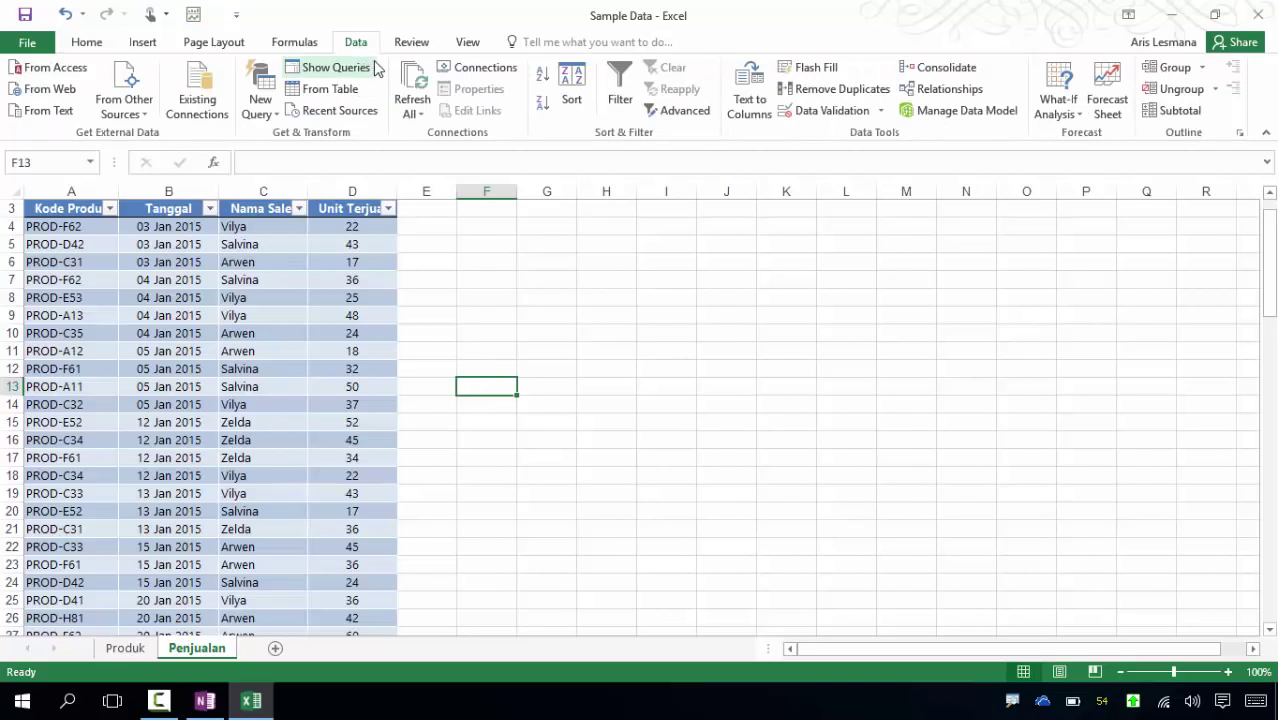
click(483, 70)
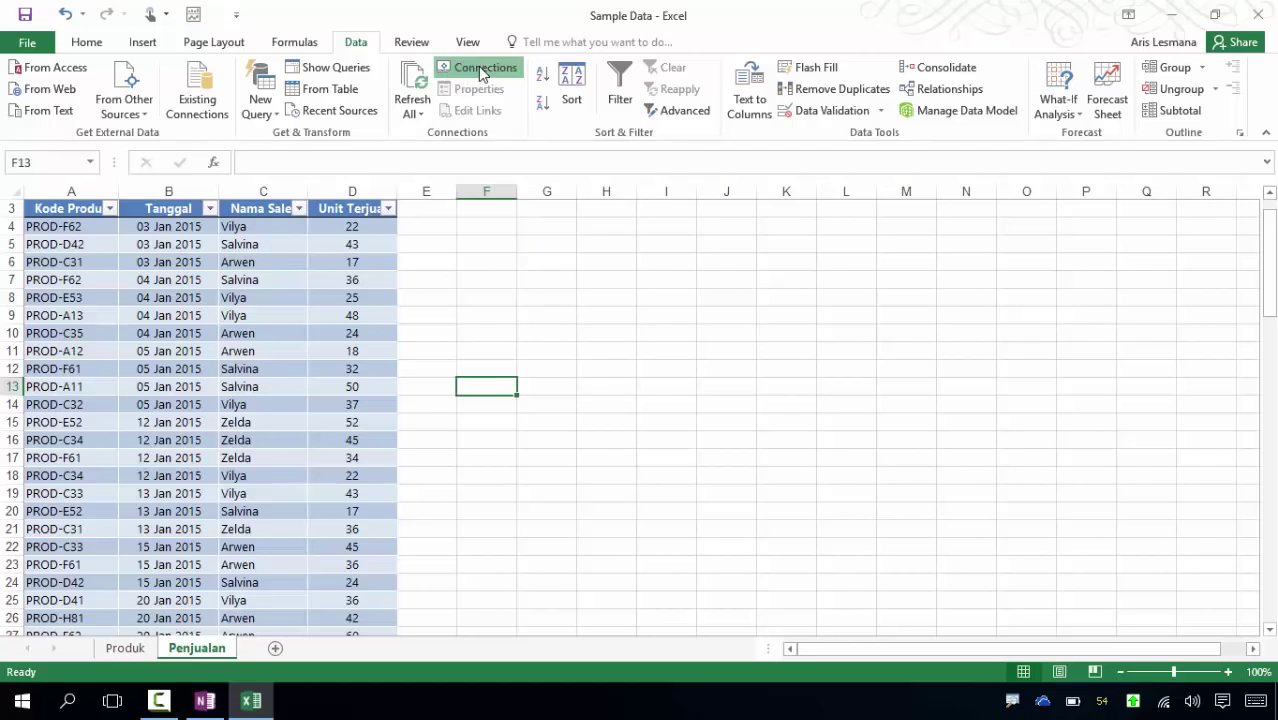
click(1050, 229)
click(907, 274)
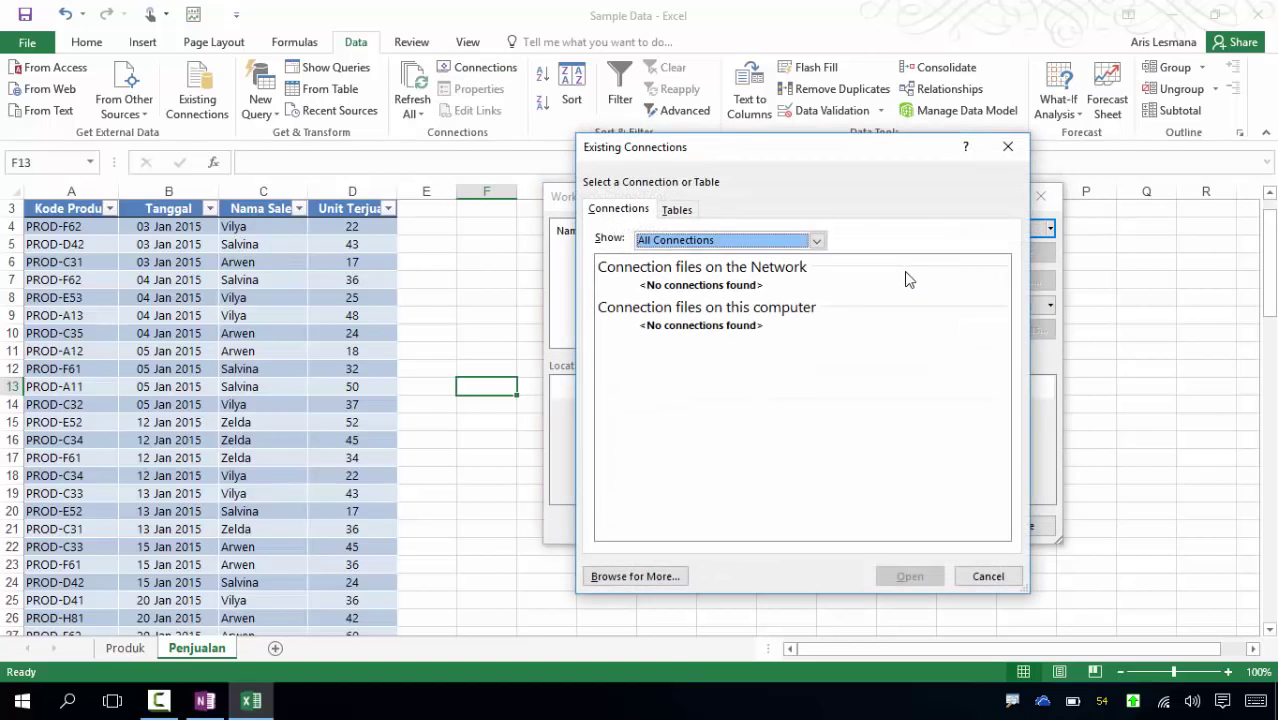
click(677, 211)
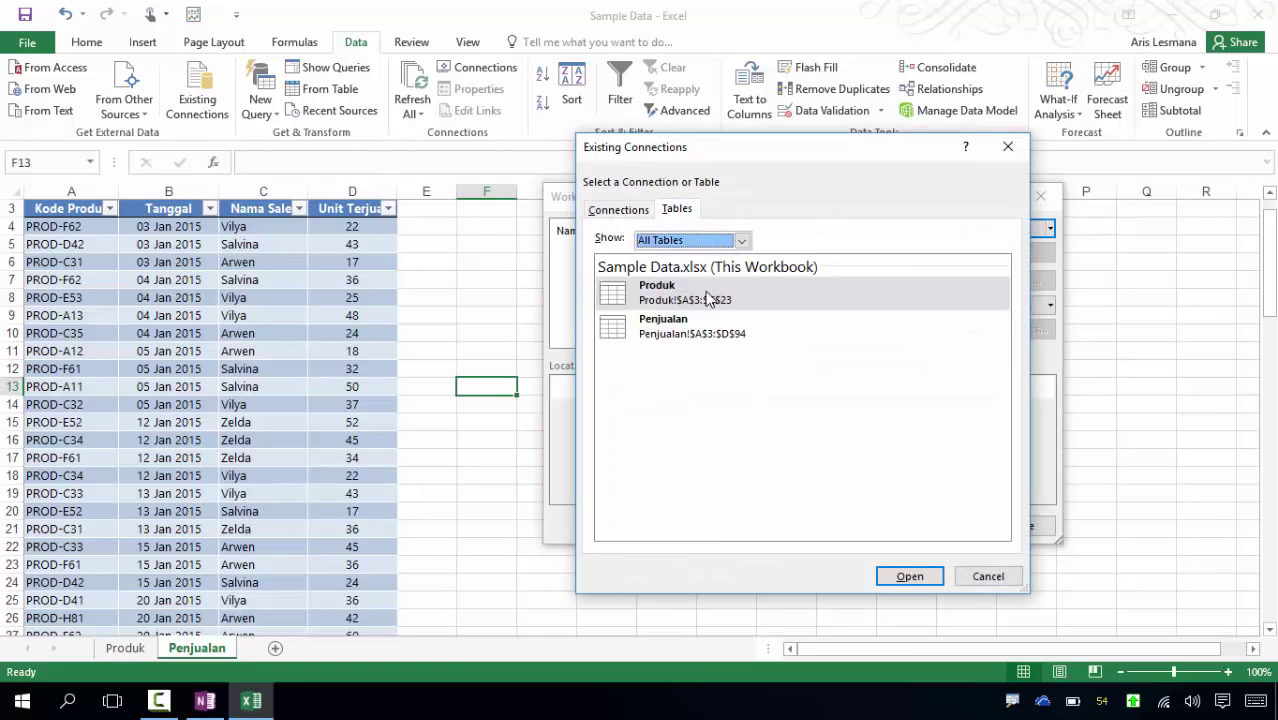
click(689, 303)
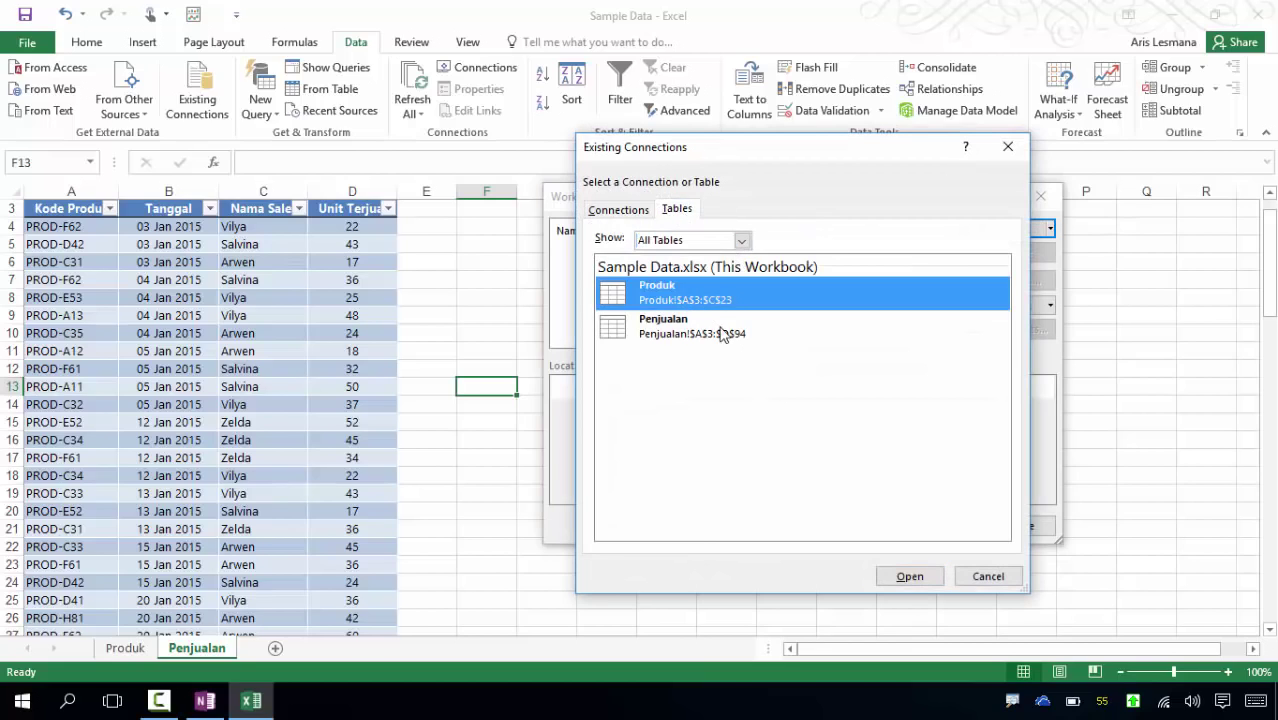
click(909, 577)
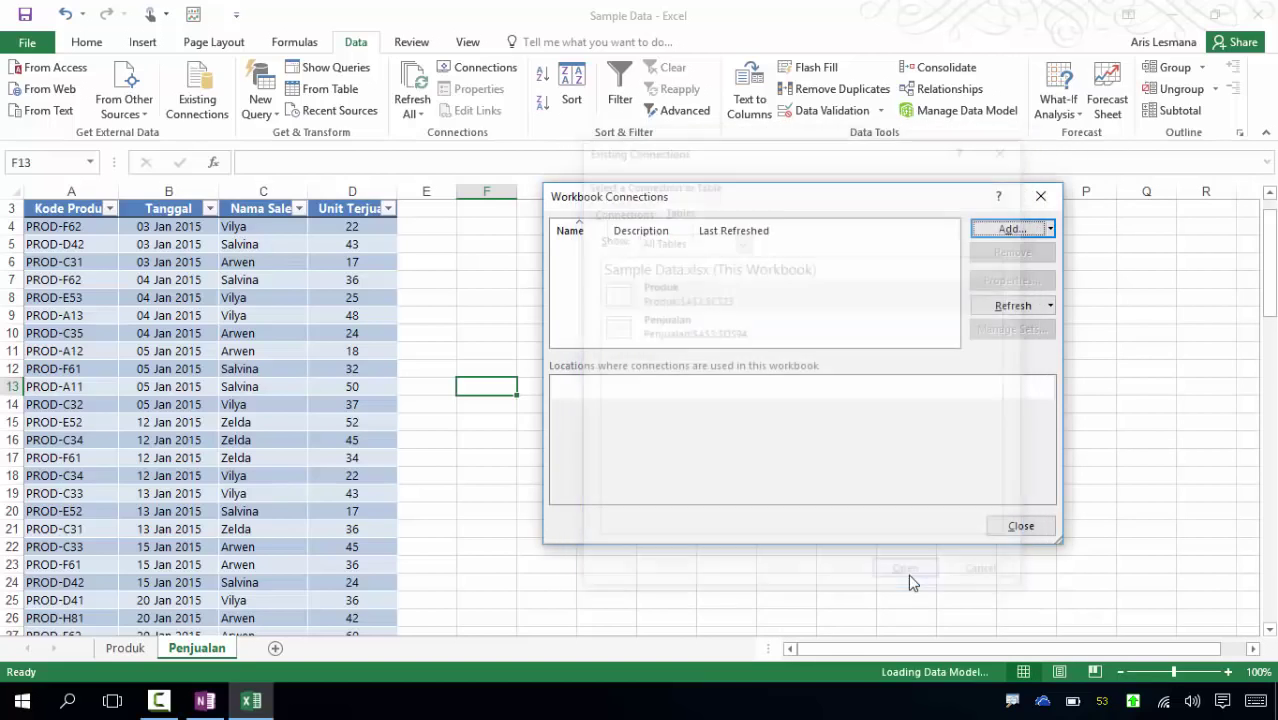
Add the Penjualan table to the Data Model as well, and finish managing the workbook connections.
click(1050, 230)
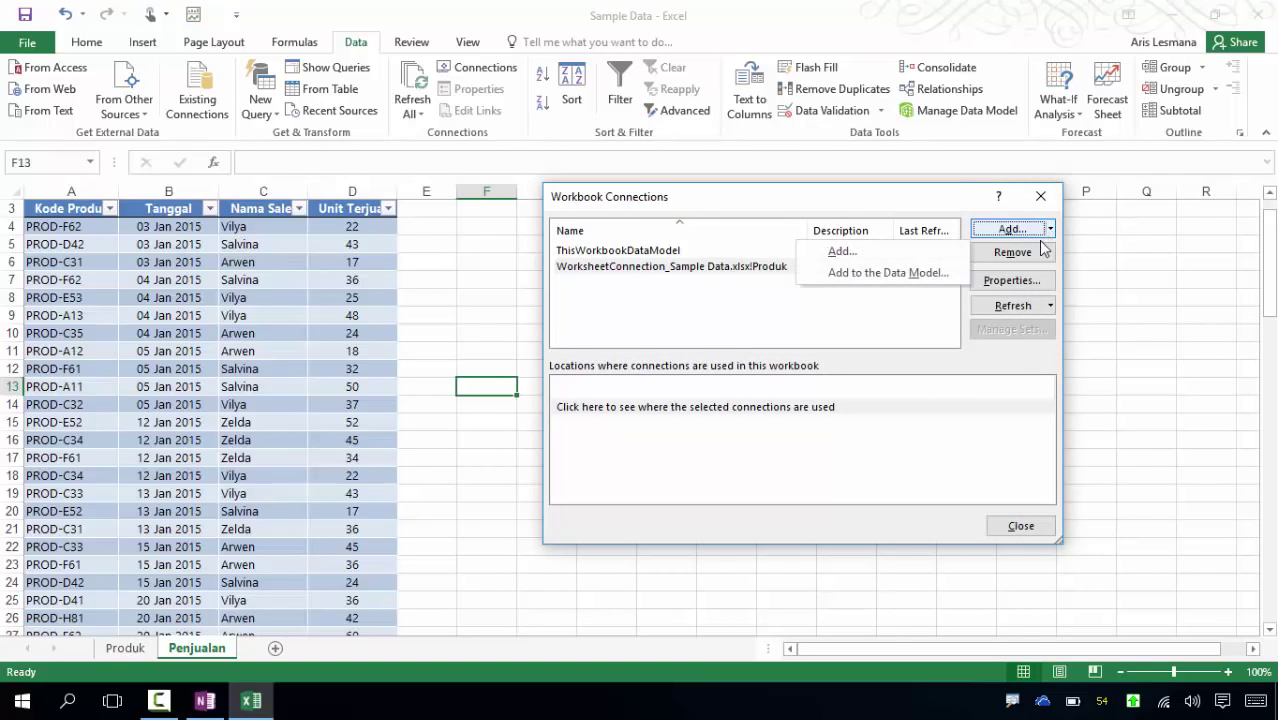
click(898, 273)
click(677, 210)
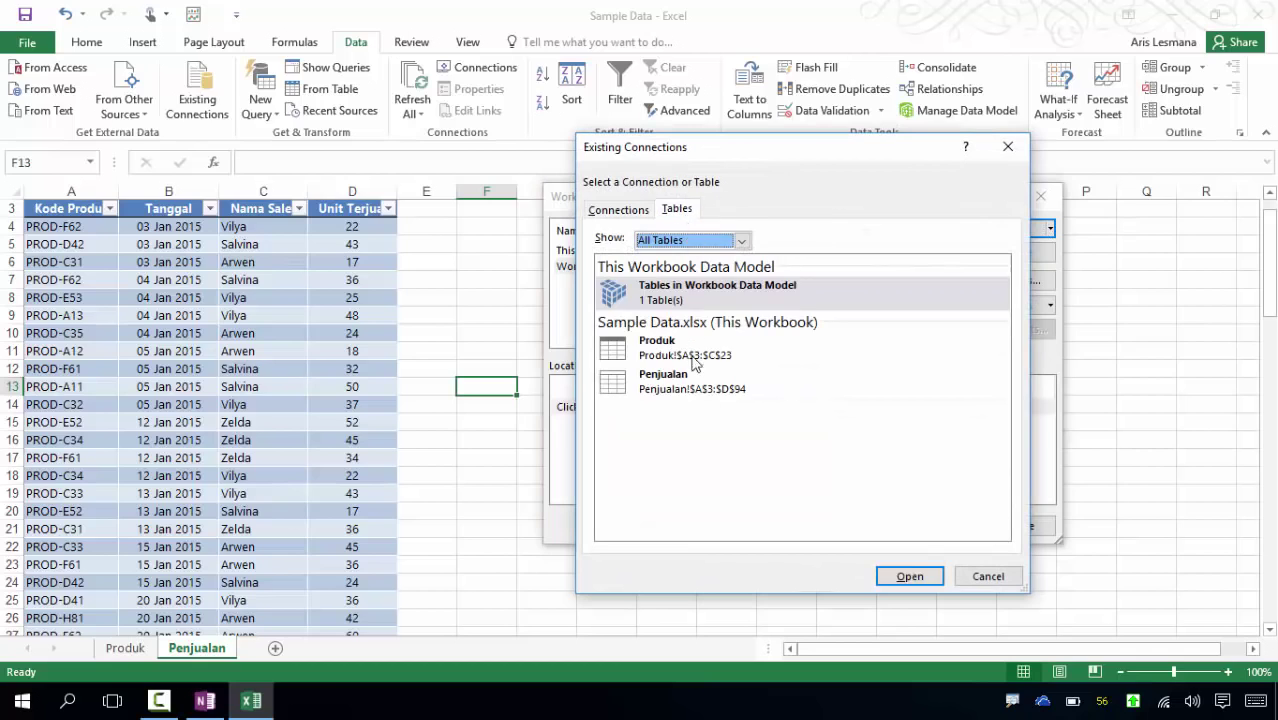
click(688, 390)
click(909, 578)
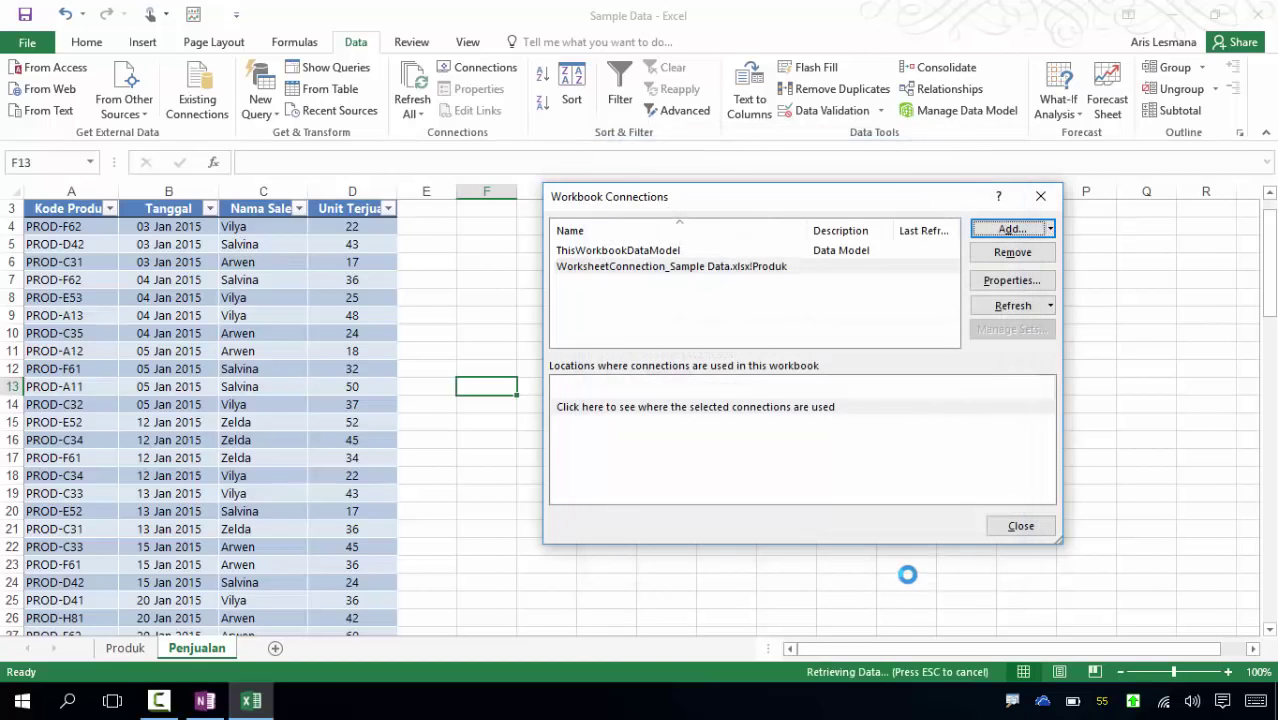
click(1020, 526)
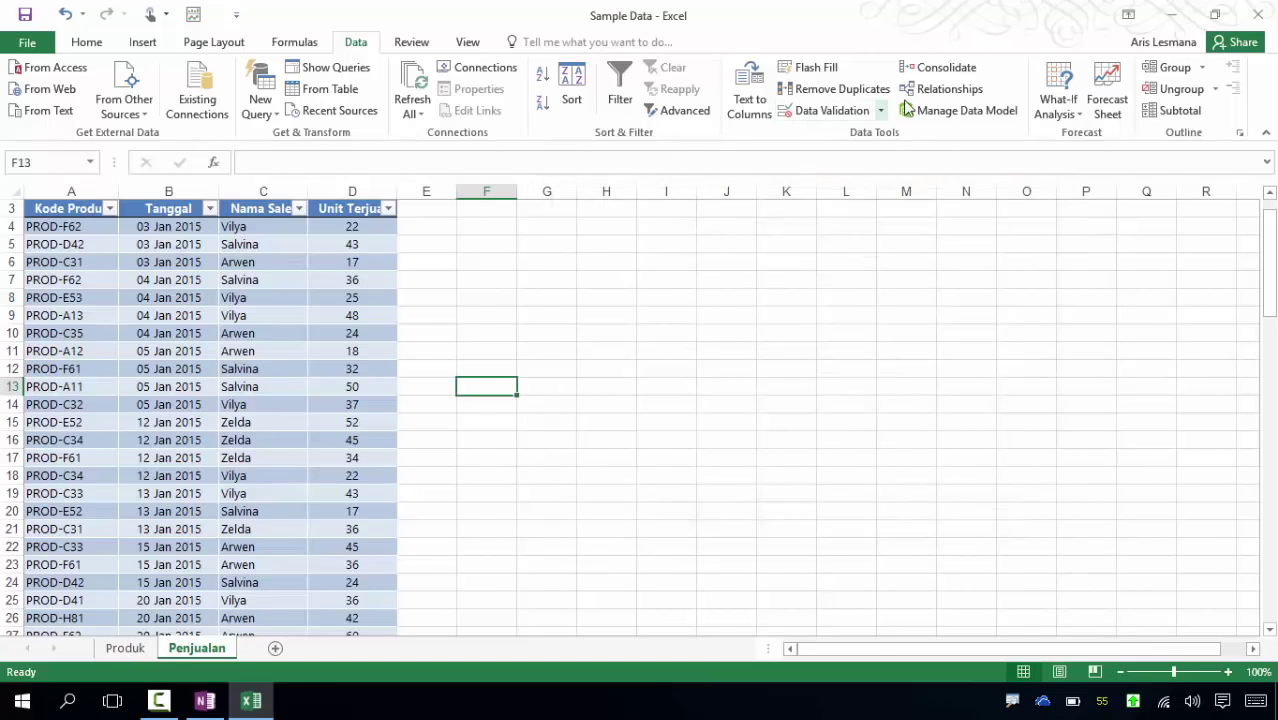
Create a relationship from the Kode Produk column of Penjualan to the primary Kode Produk column of the related table Produk.
click(944, 89)
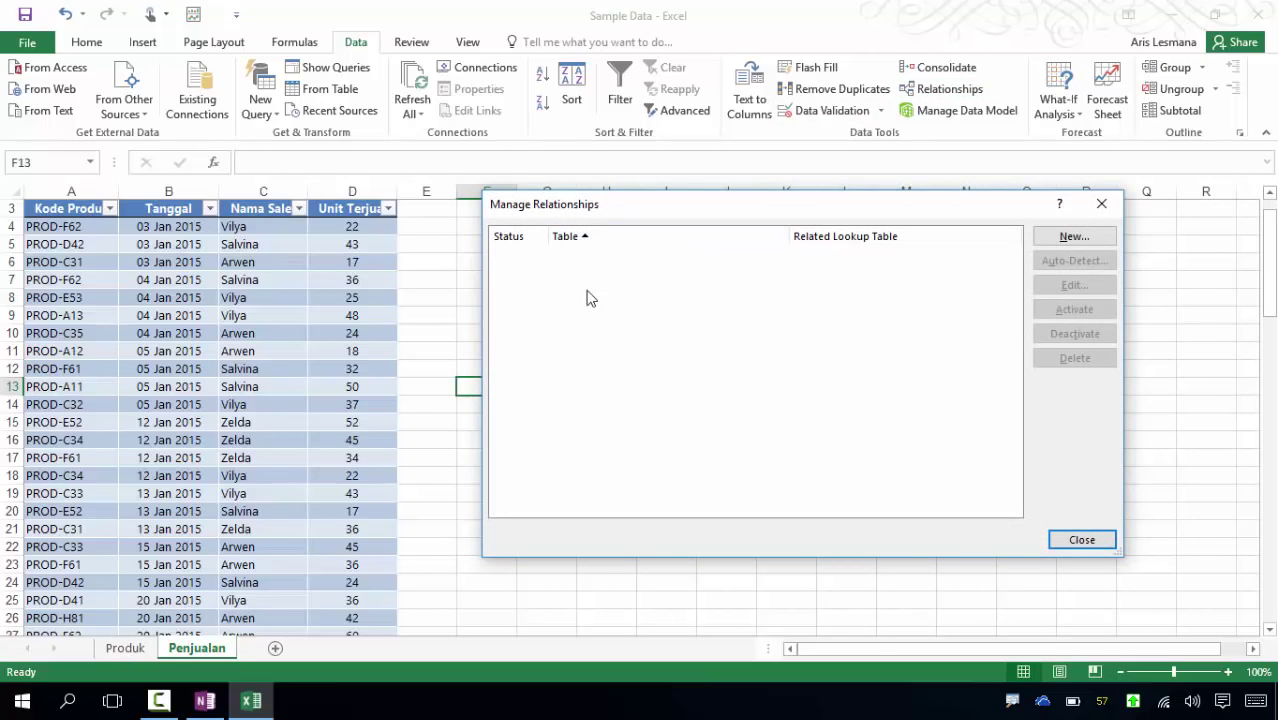
click(1074, 236)
click(792, 391)
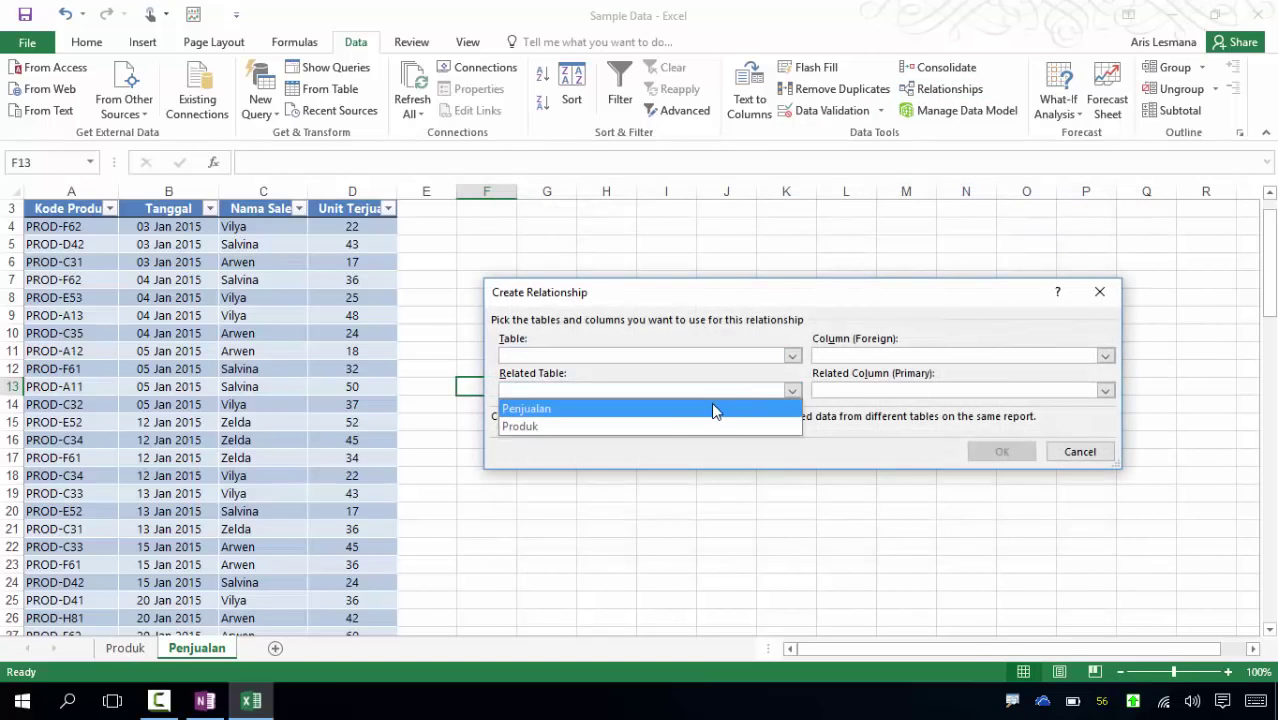
click(649, 430)
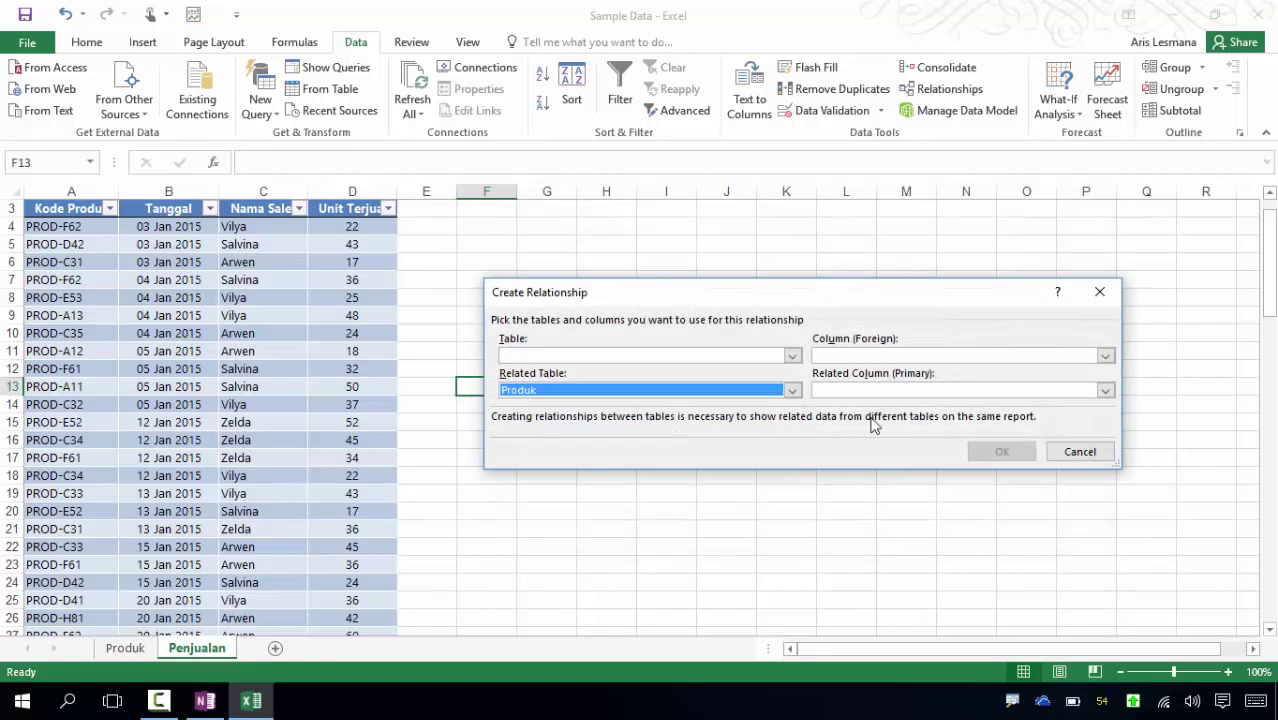
click(1104, 390)
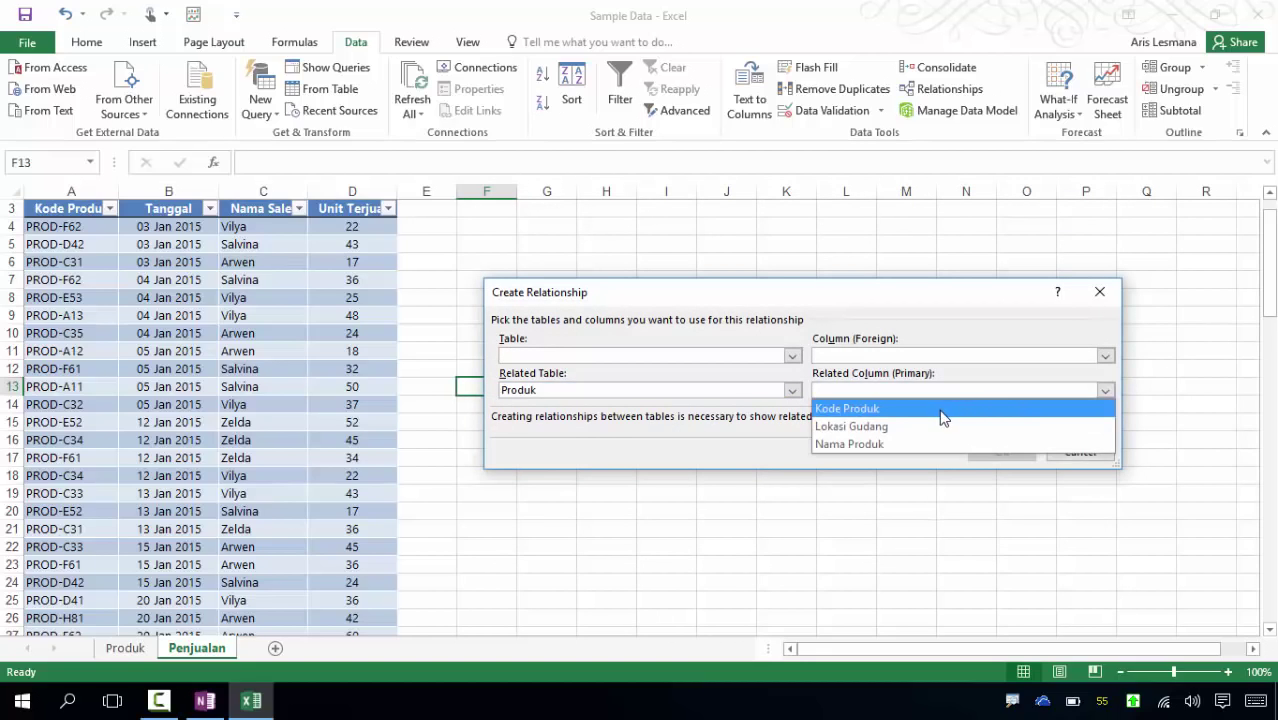
click(941, 410)
click(793, 357)
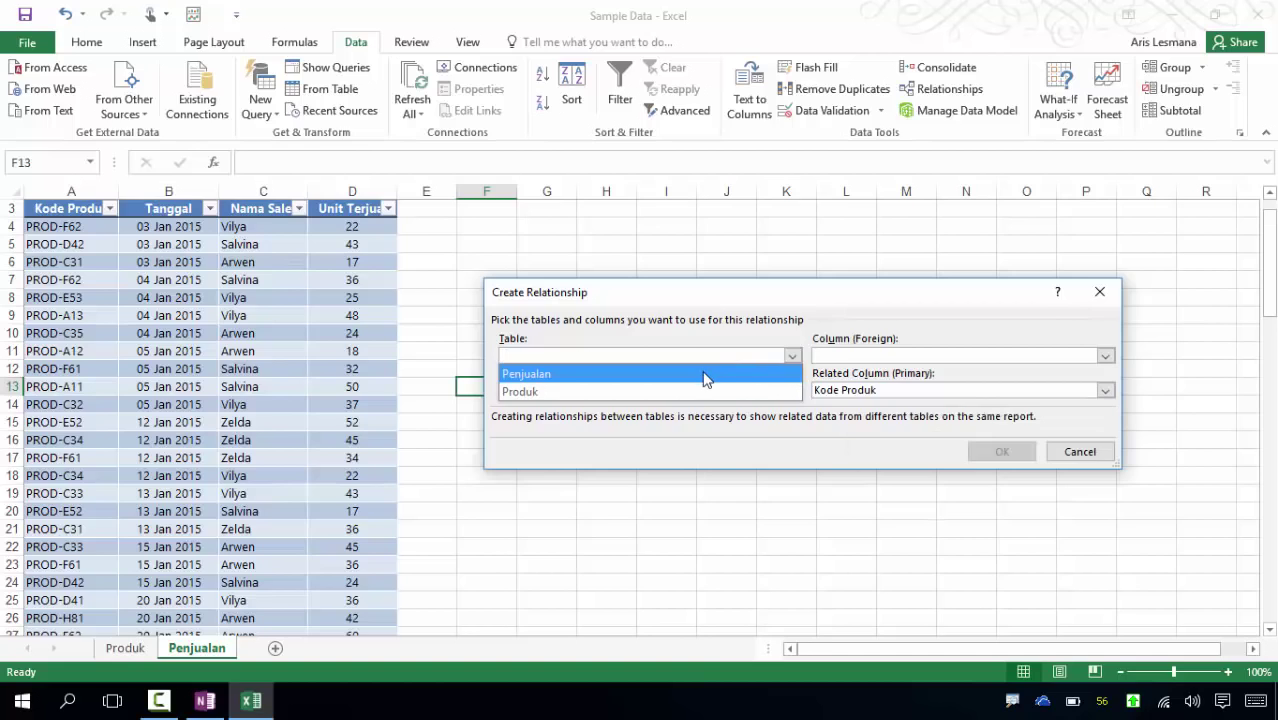
click(703, 373)
click(1012, 451)
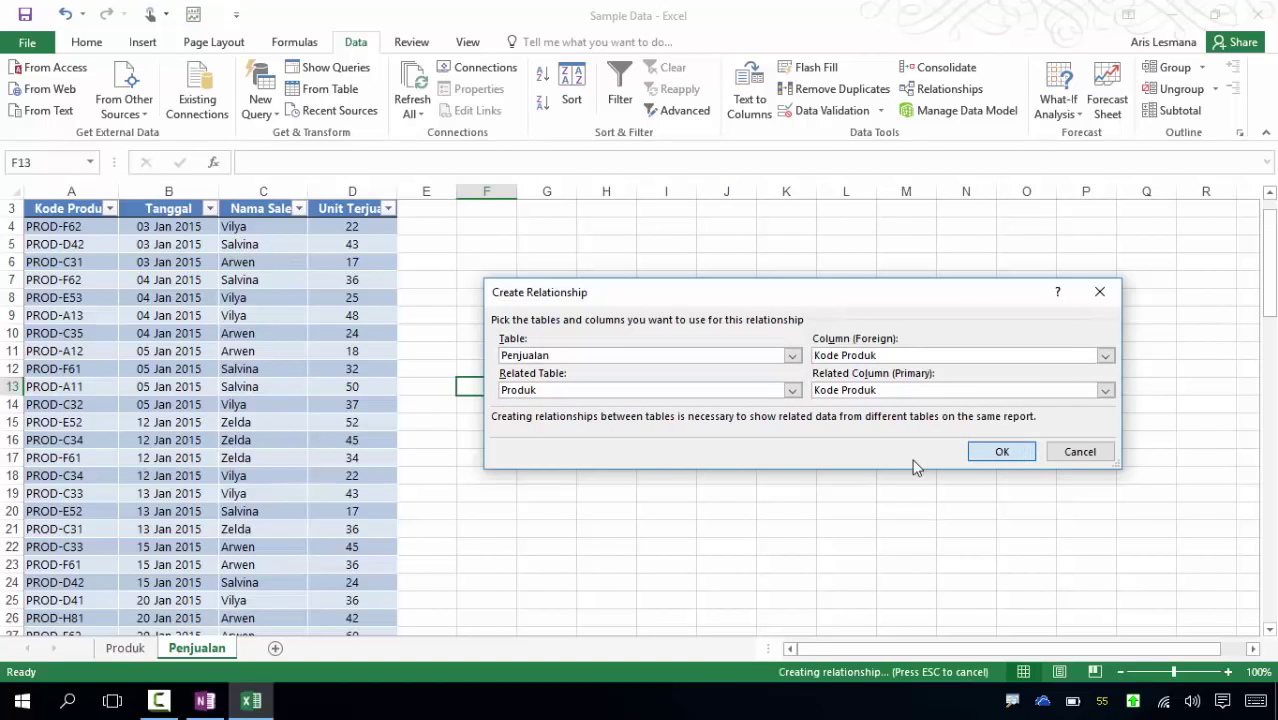
click(1078, 536)
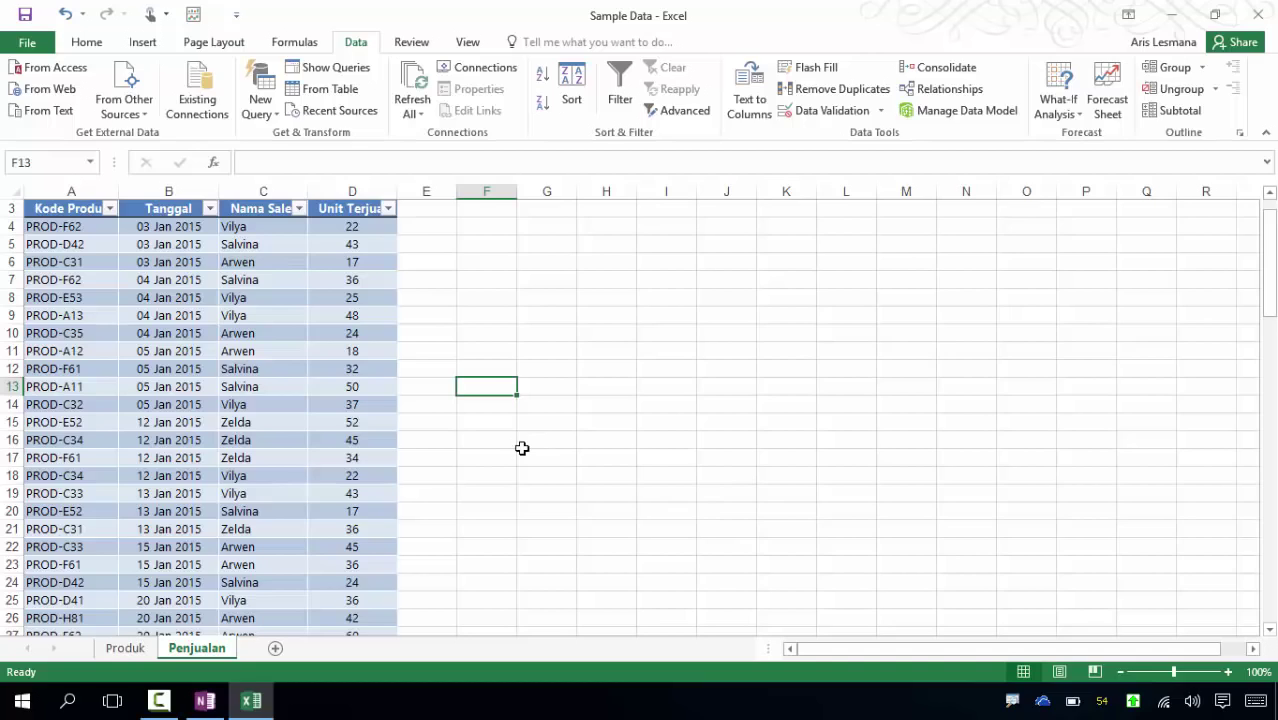
click(336, 386)
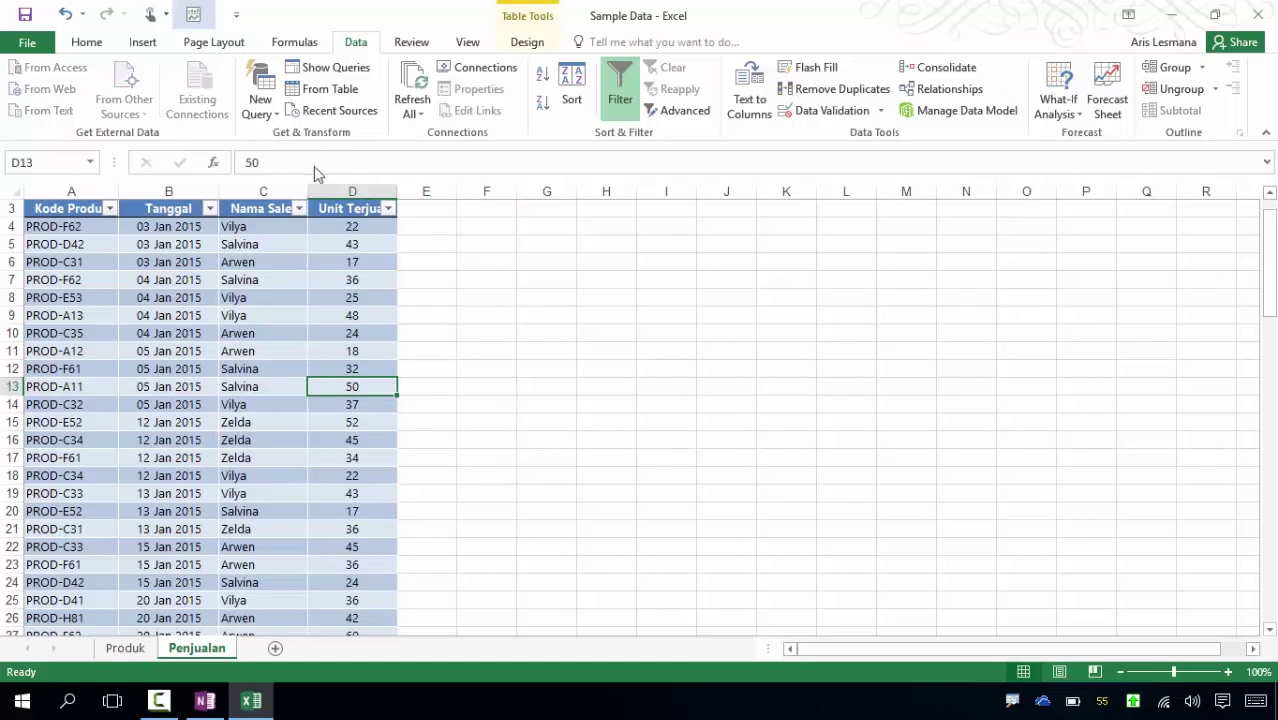
click(491, 351)
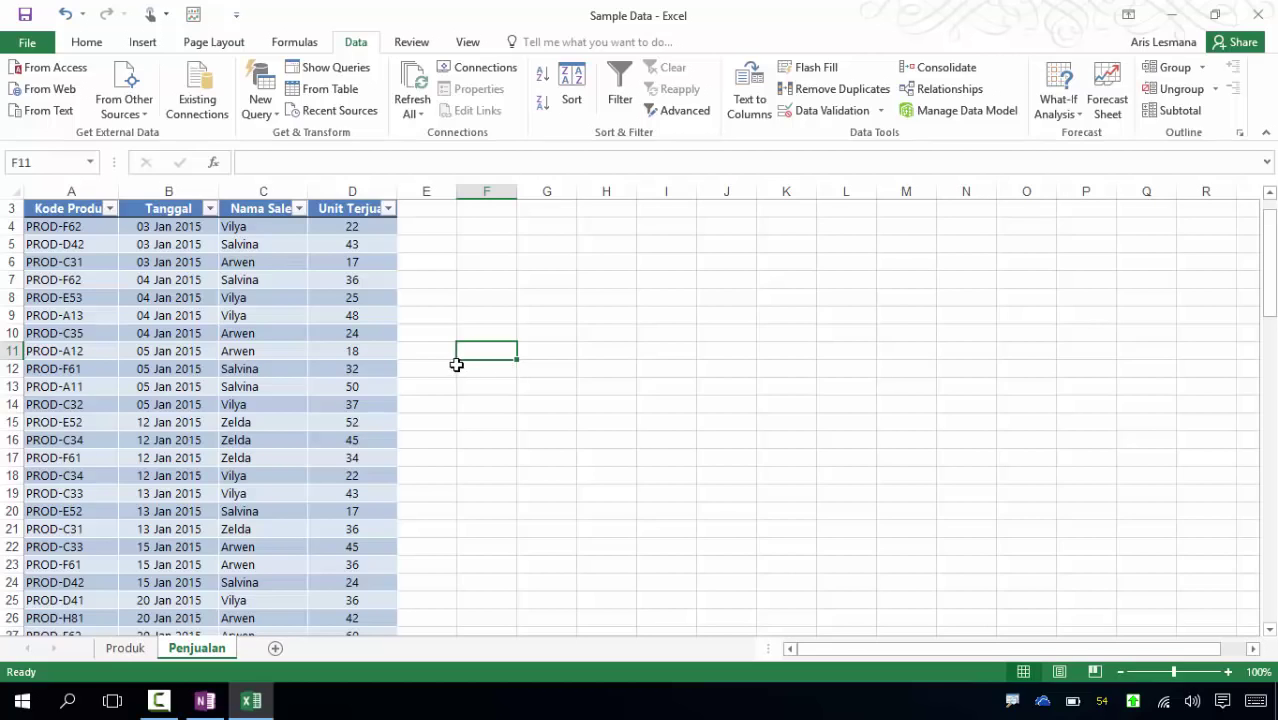
Create a PivotTable on a new worksheet, using Tables in Workbook Data Model as the external data source.
click(363, 368)
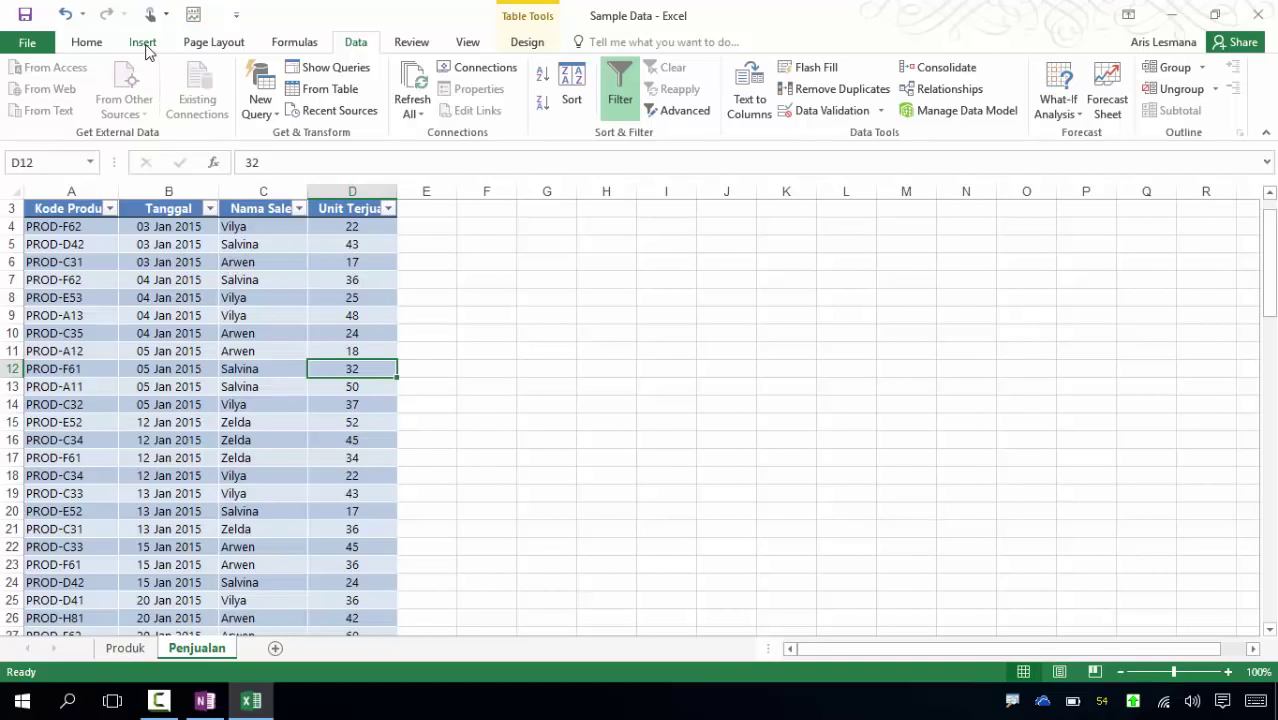
click(143, 44)
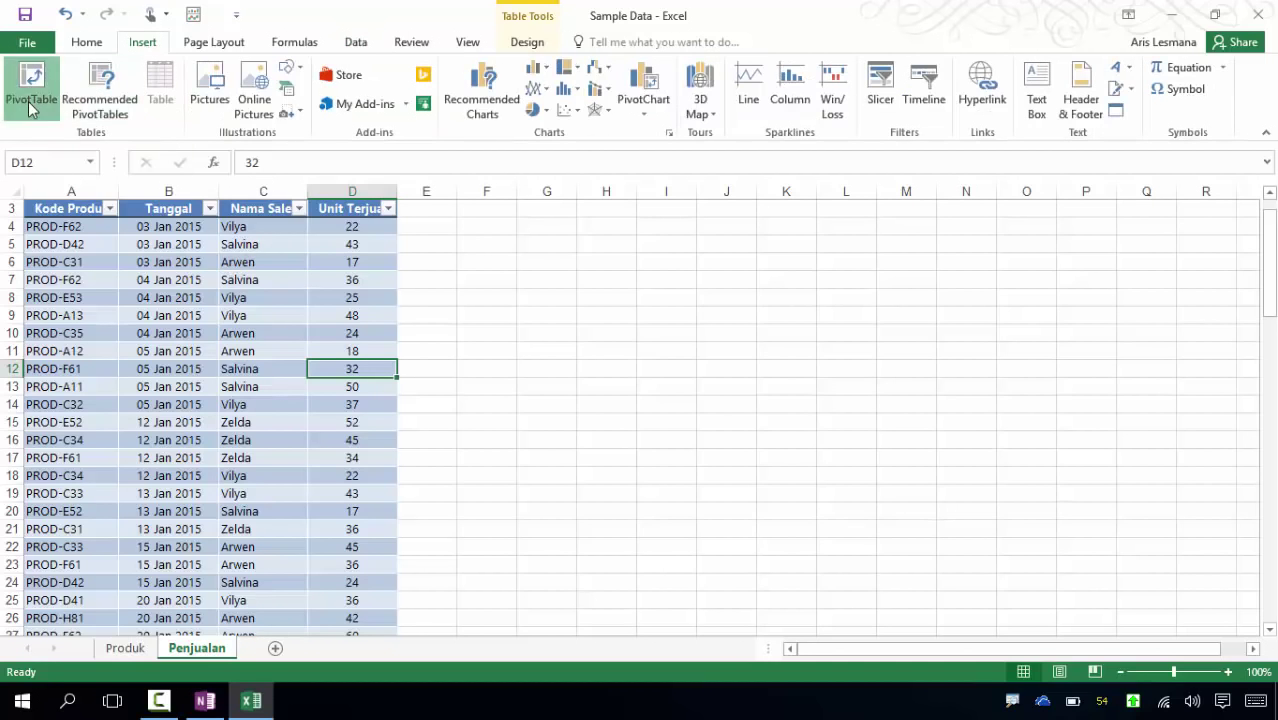
click(33, 100)
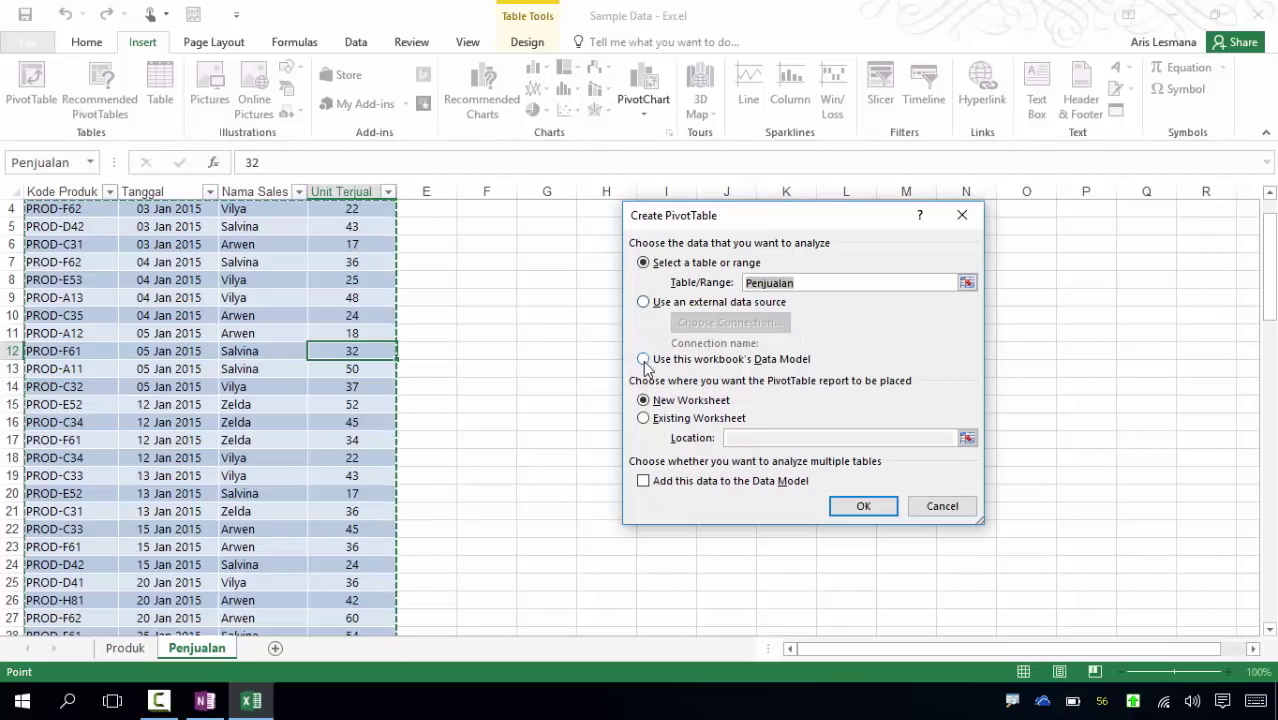
click(645, 302)
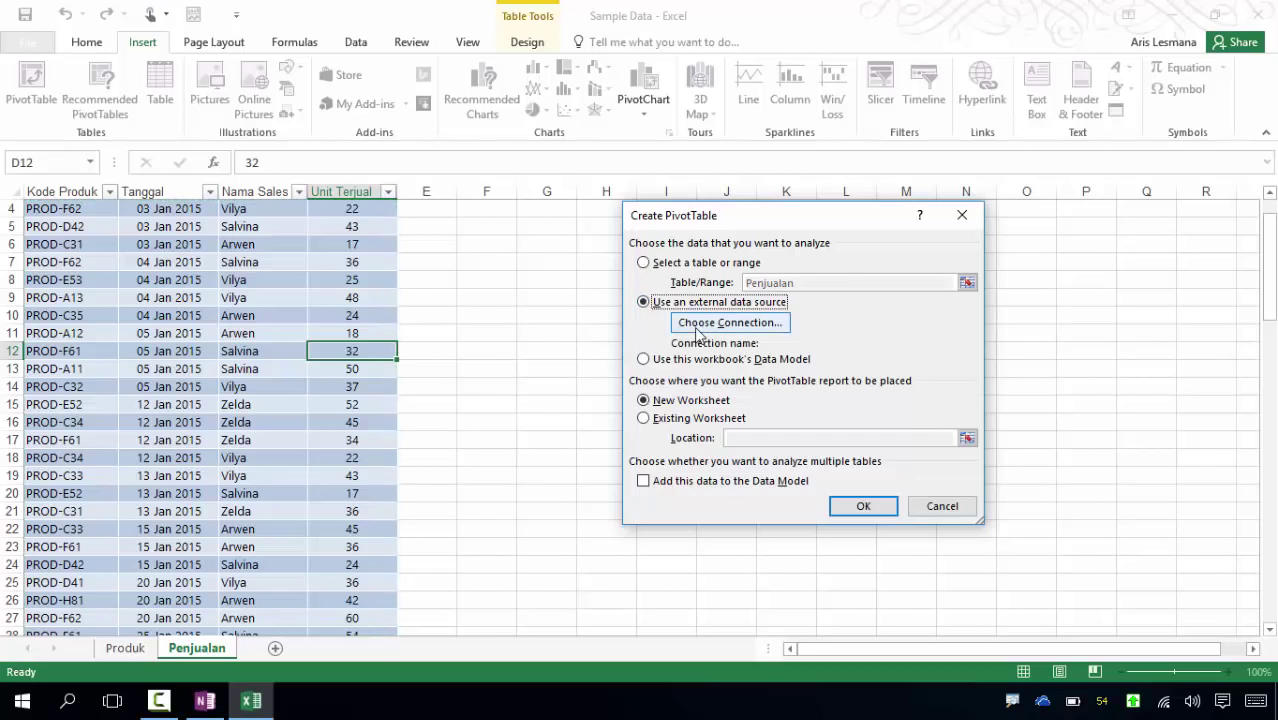
click(724, 321)
click(677, 208)
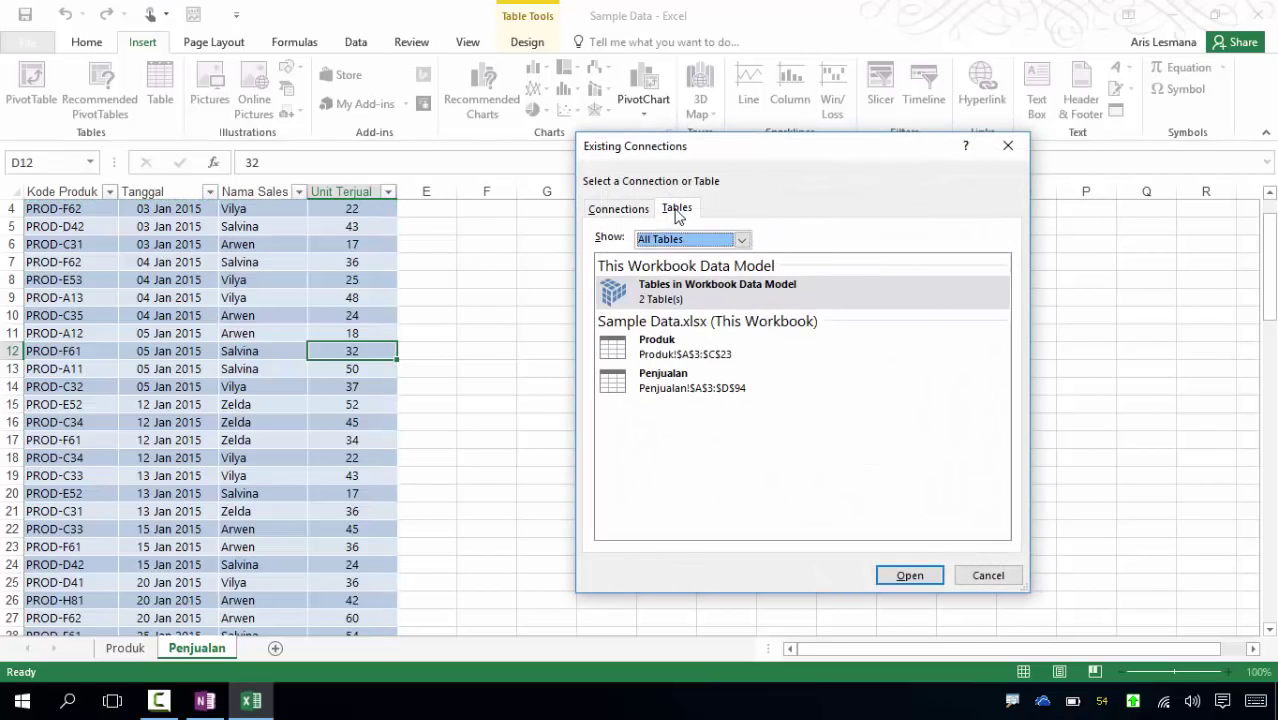
click(756, 290)
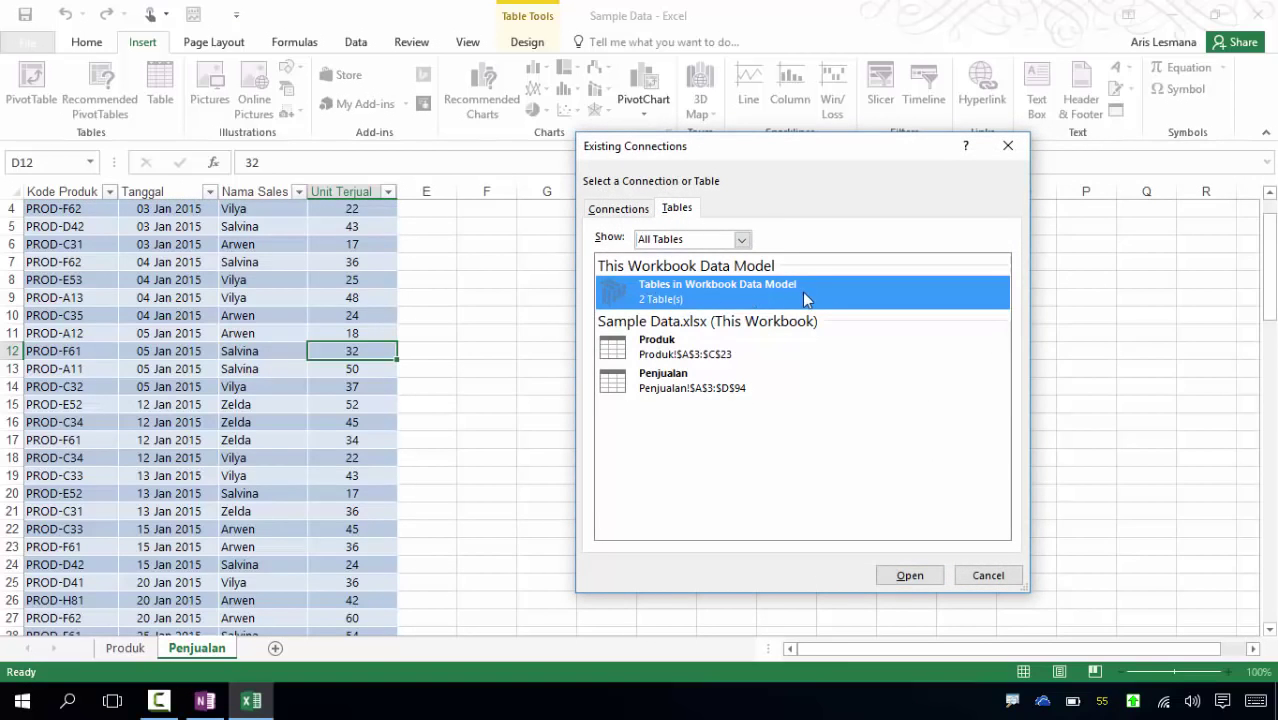
click(910, 577)
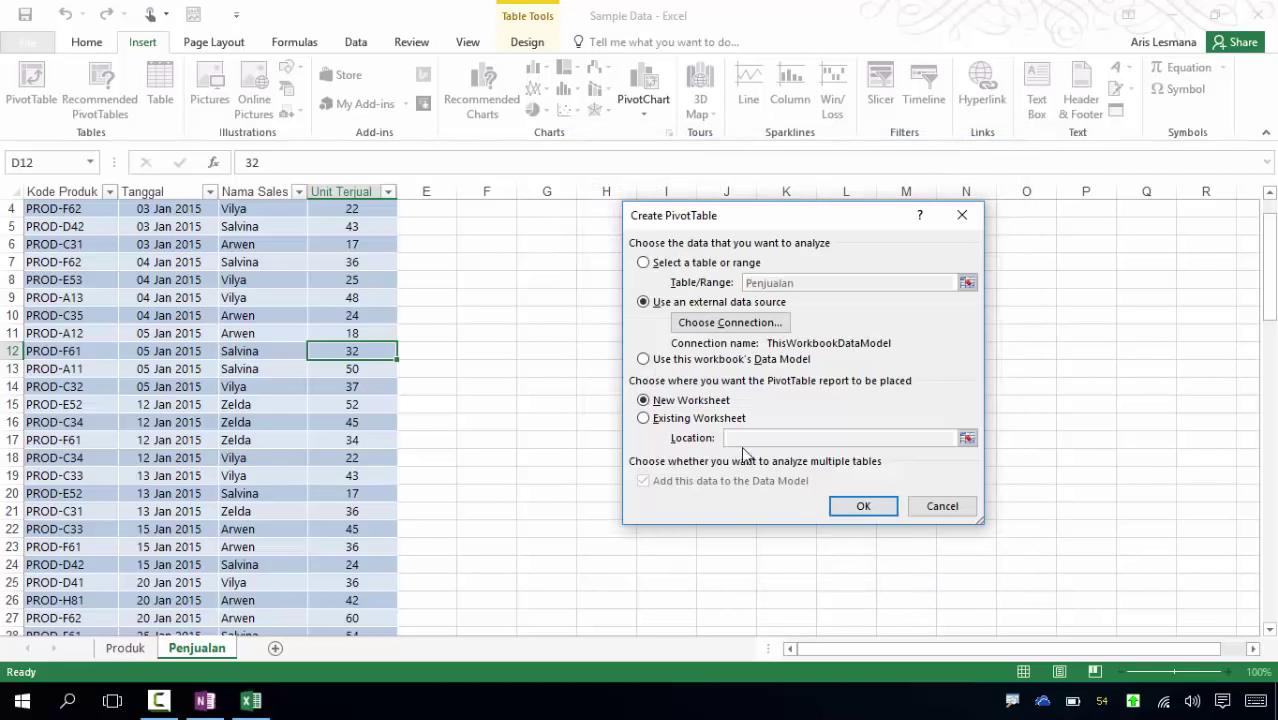
click(873, 510)
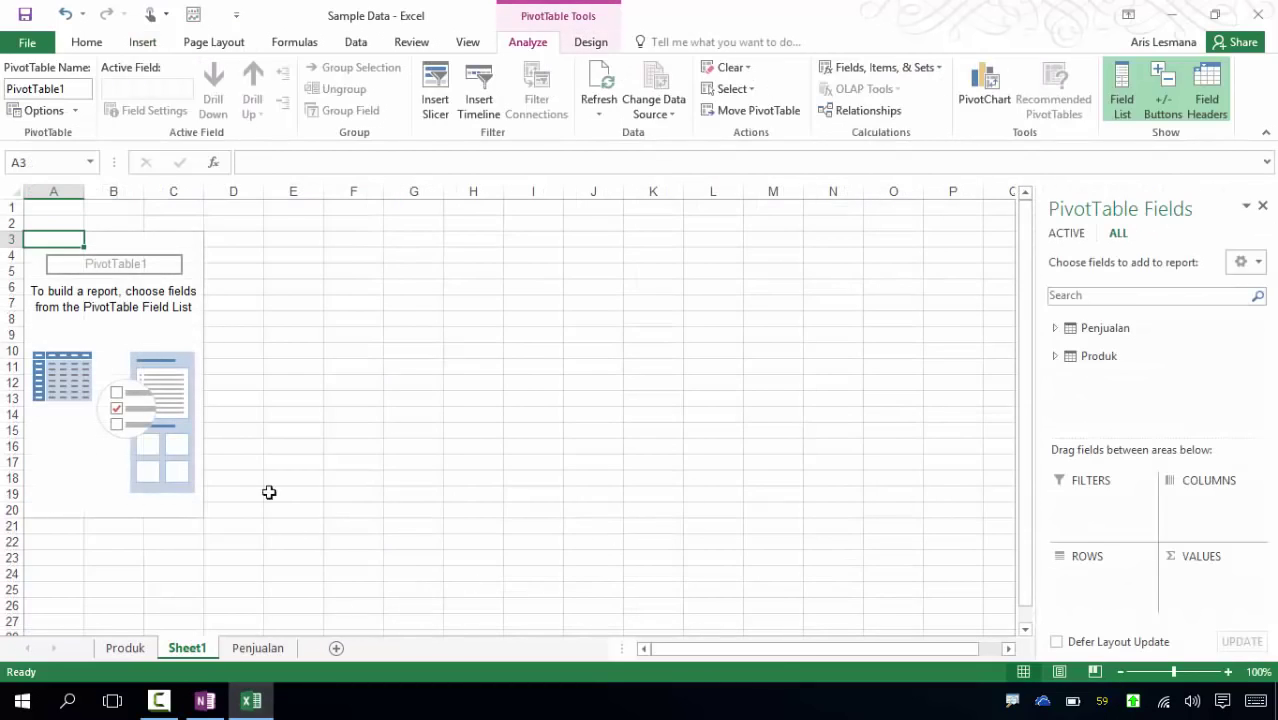
Insert a Power View report from the new PivotTable sheet and expand the Penjualan table in its field list.
click(170, 363)
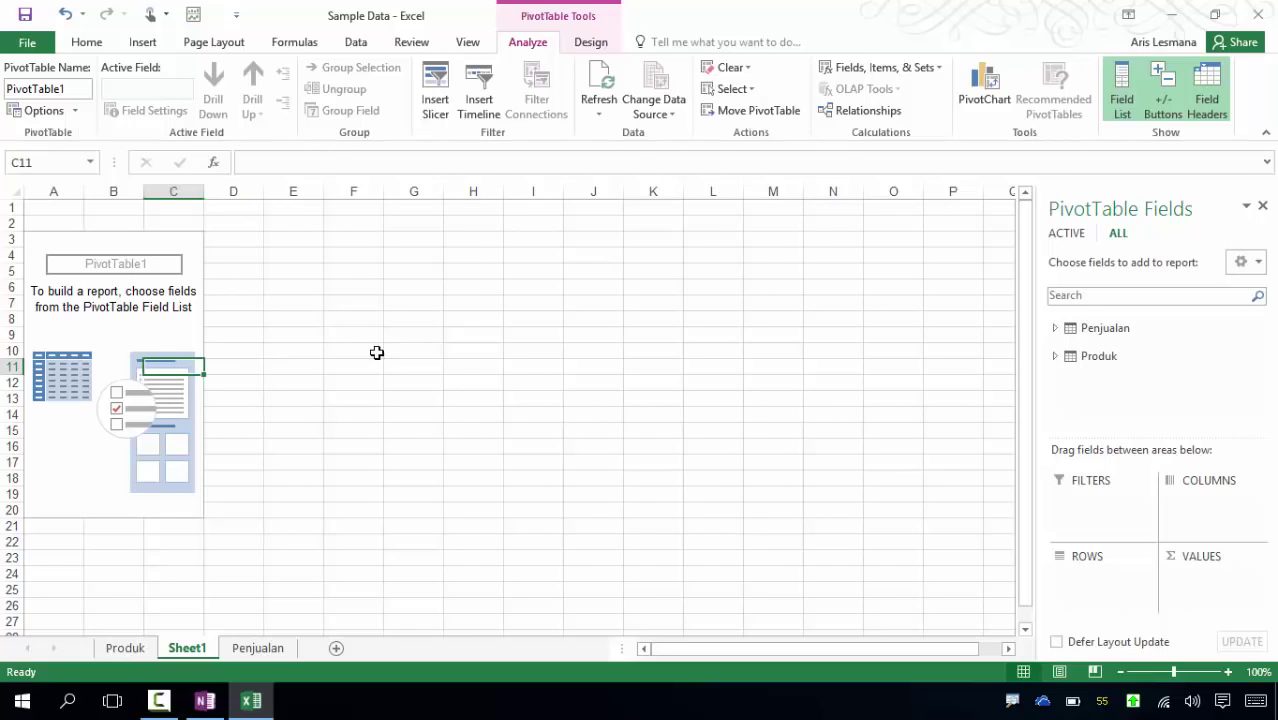
click(194, 17)
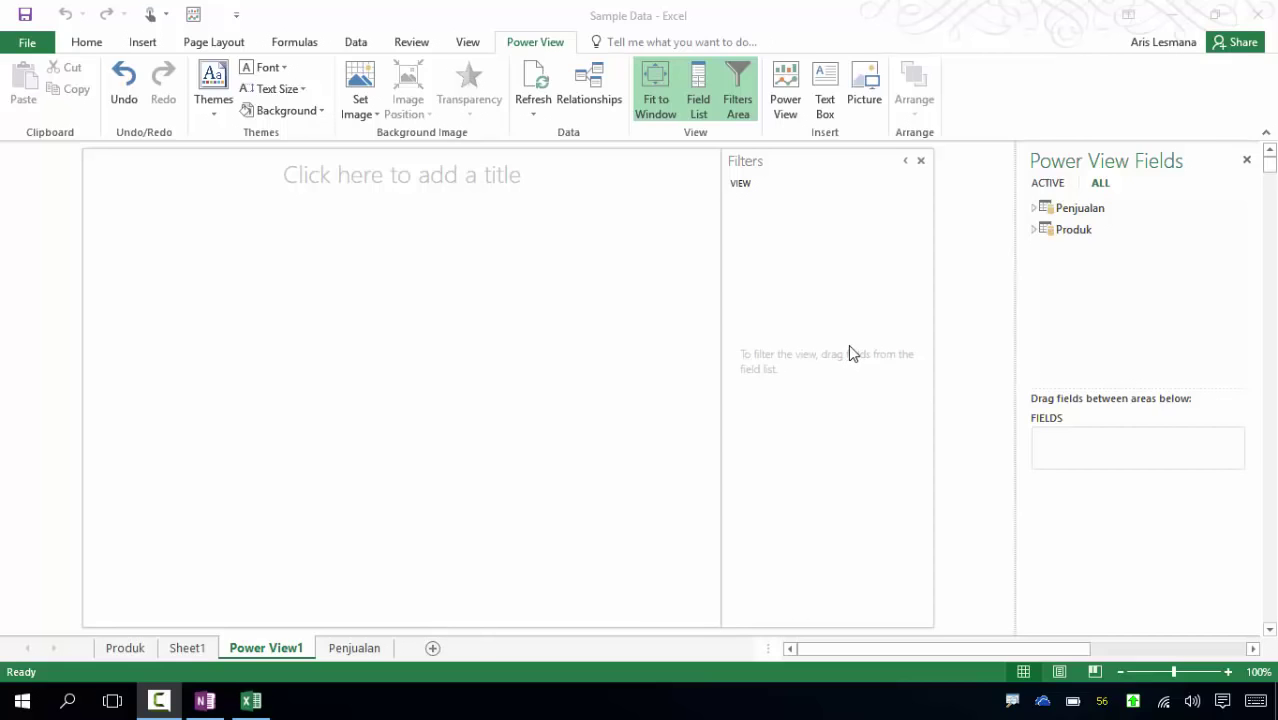
click(1035, 215)
click(1036, 210)
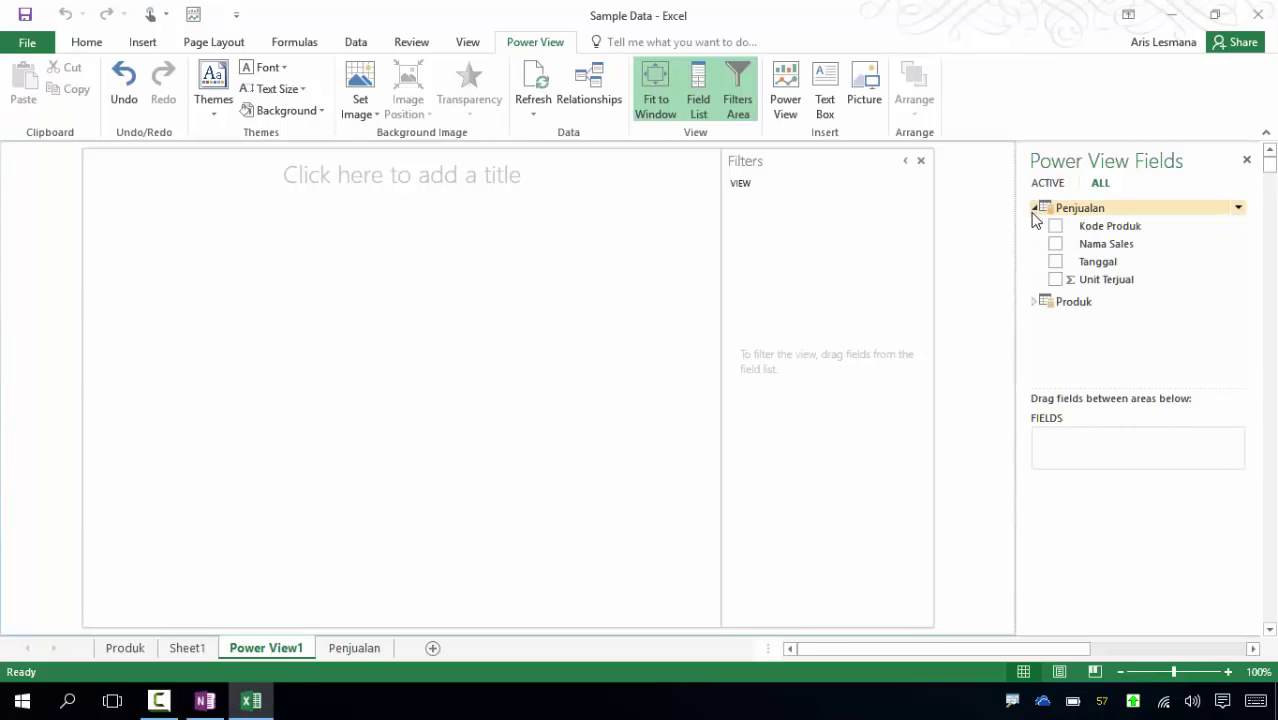
Expand the Produk table in the field list and add Nama Sales from Penjualan to the empty report as a table.
click(1037, 303)
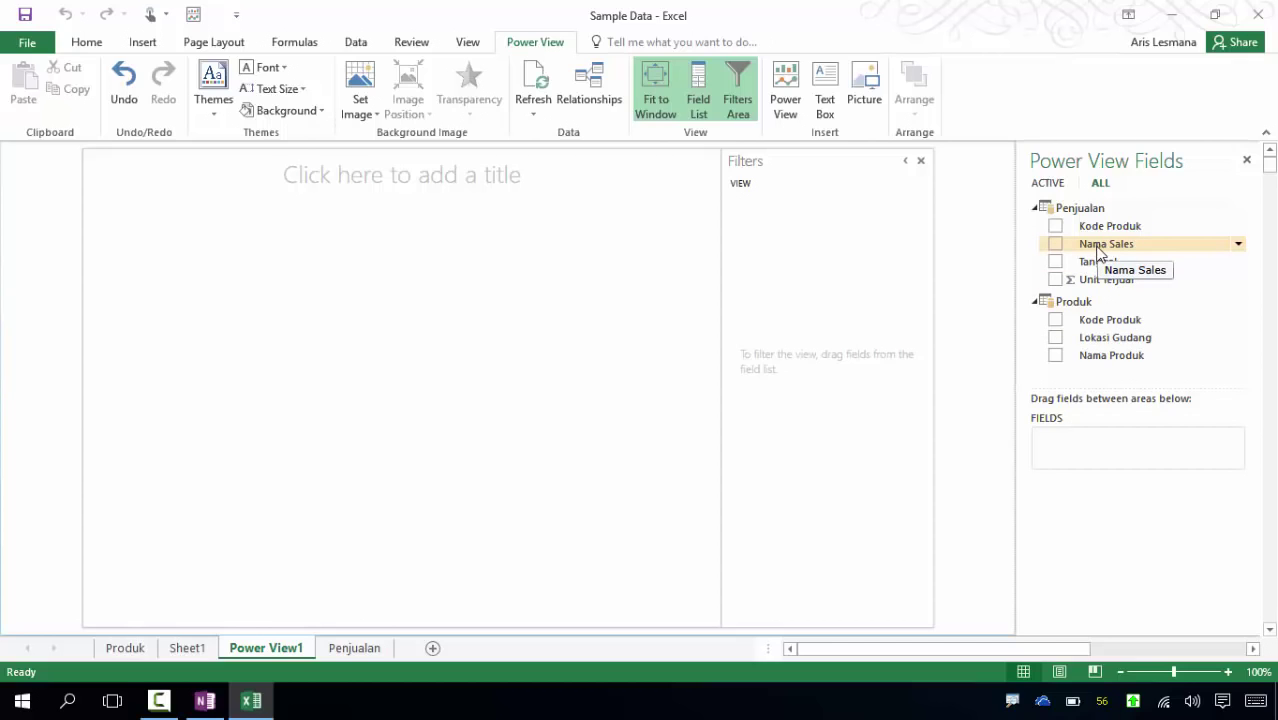
drag(1098, 252, 1100, 451)
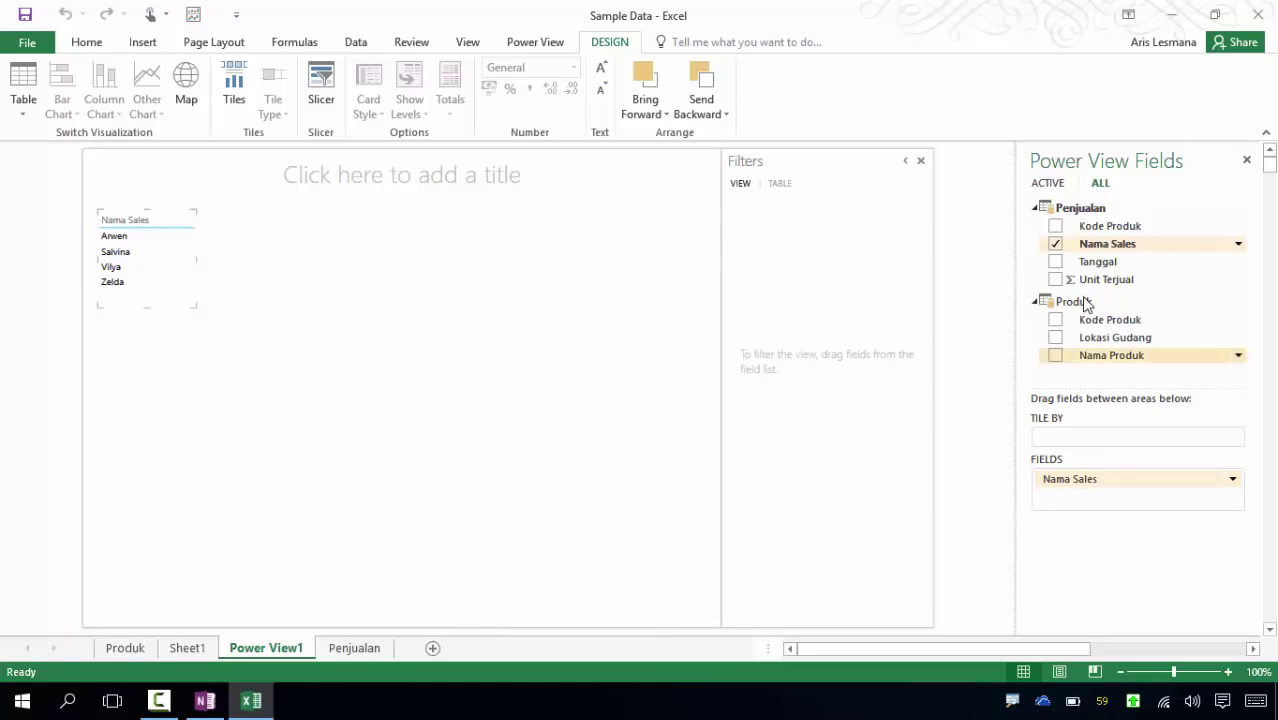
click(1055, 244)
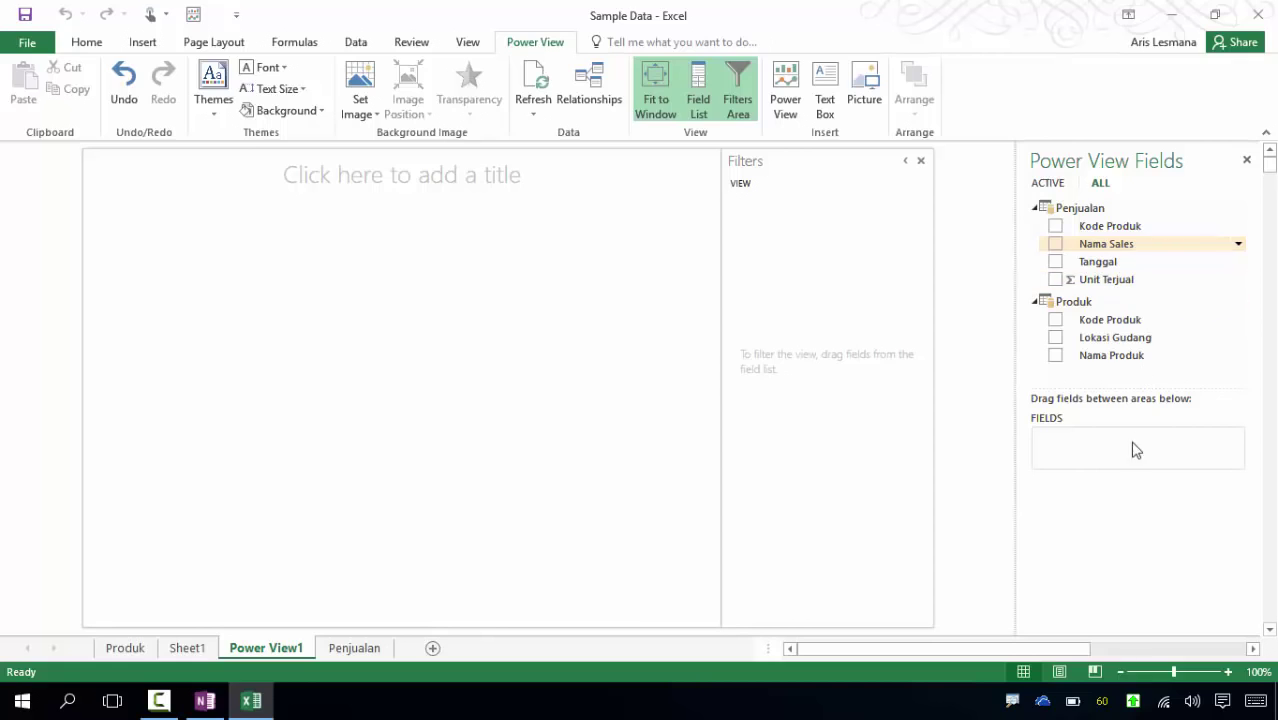
click(1055, 244)
click(1055, 246)
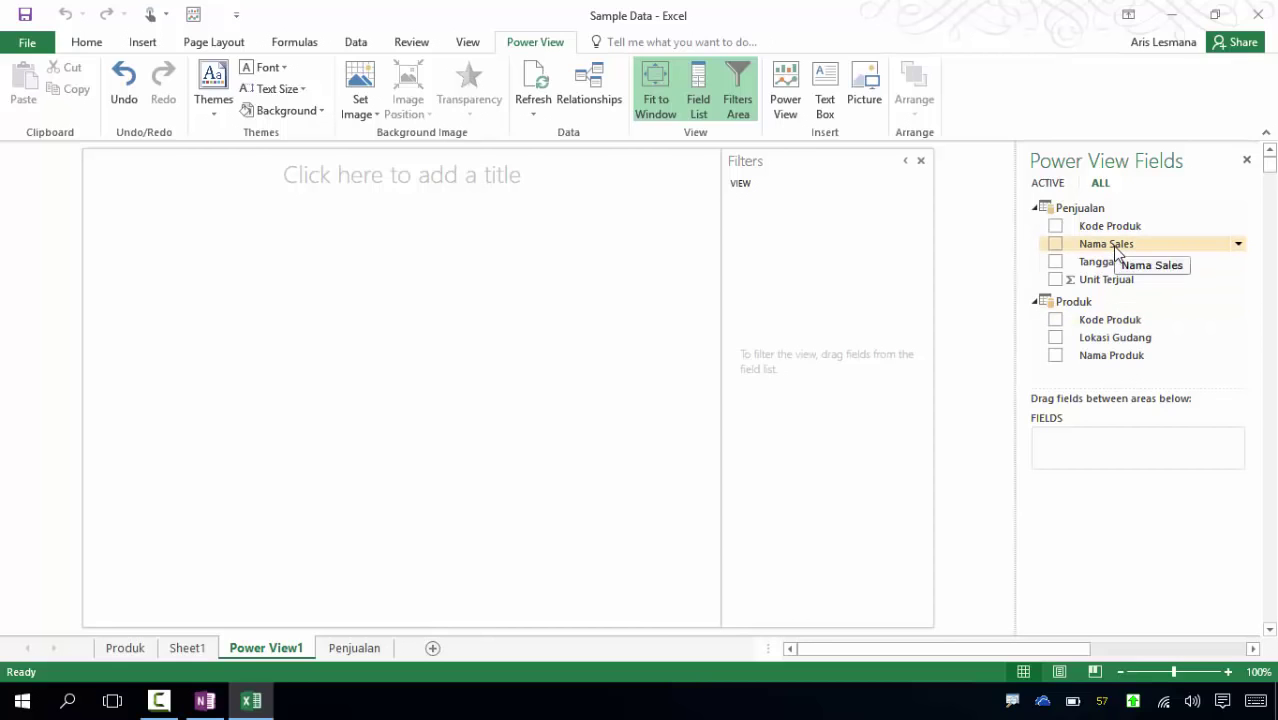
drag(1117, 251, 1079, 452)
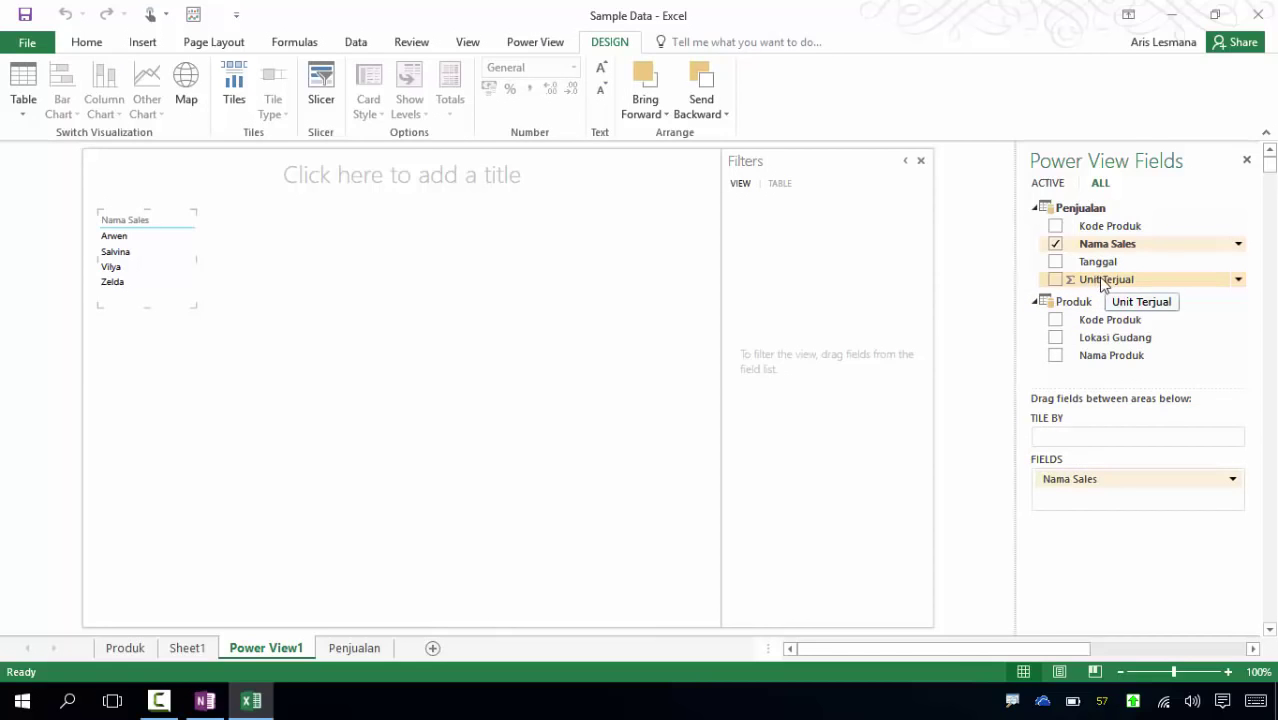
Try filtering the view by Nama Sales to a single salesperson, and remove the Nama Sales filter again.
drag(1112, 250, 789, 261)
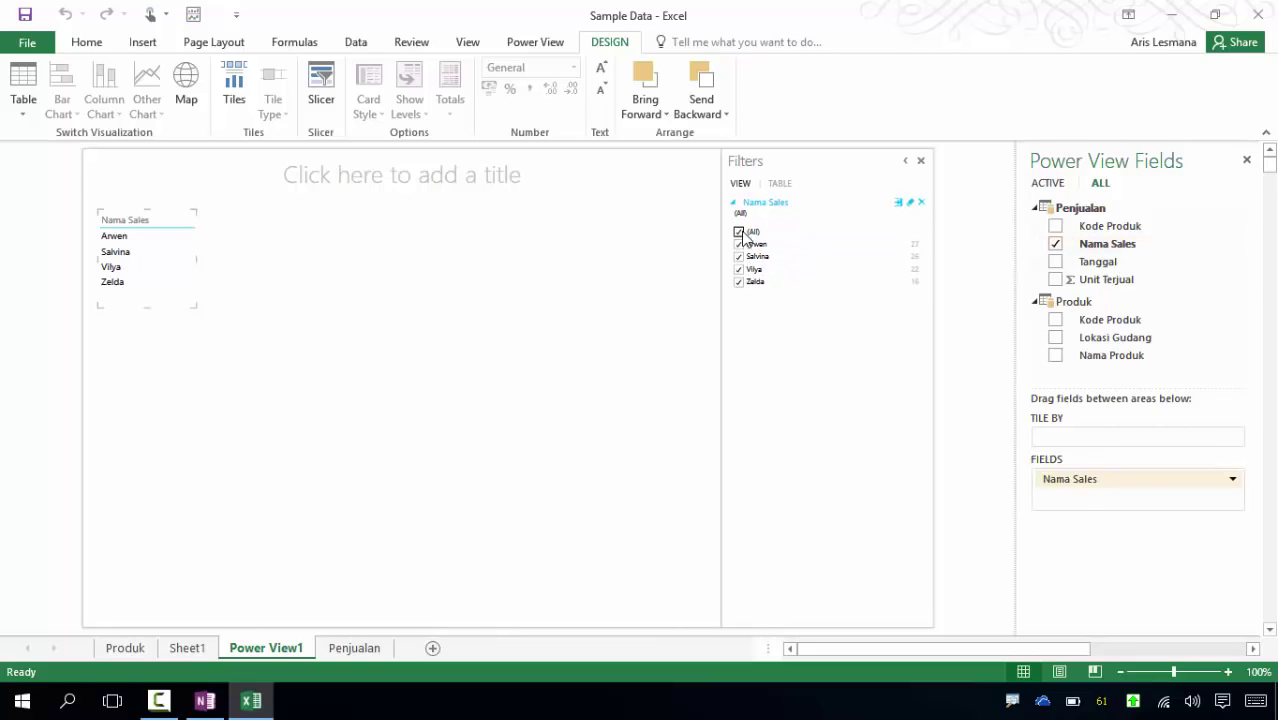
click(739, 245)
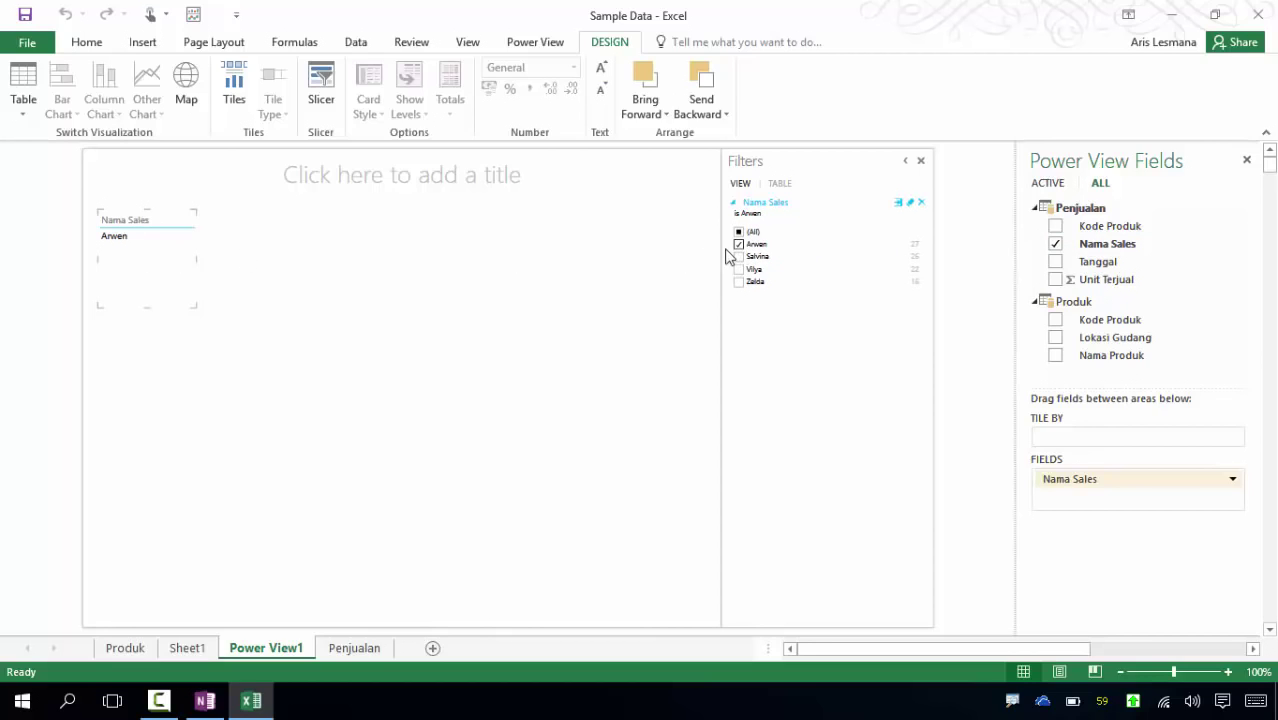
click(739, 246)
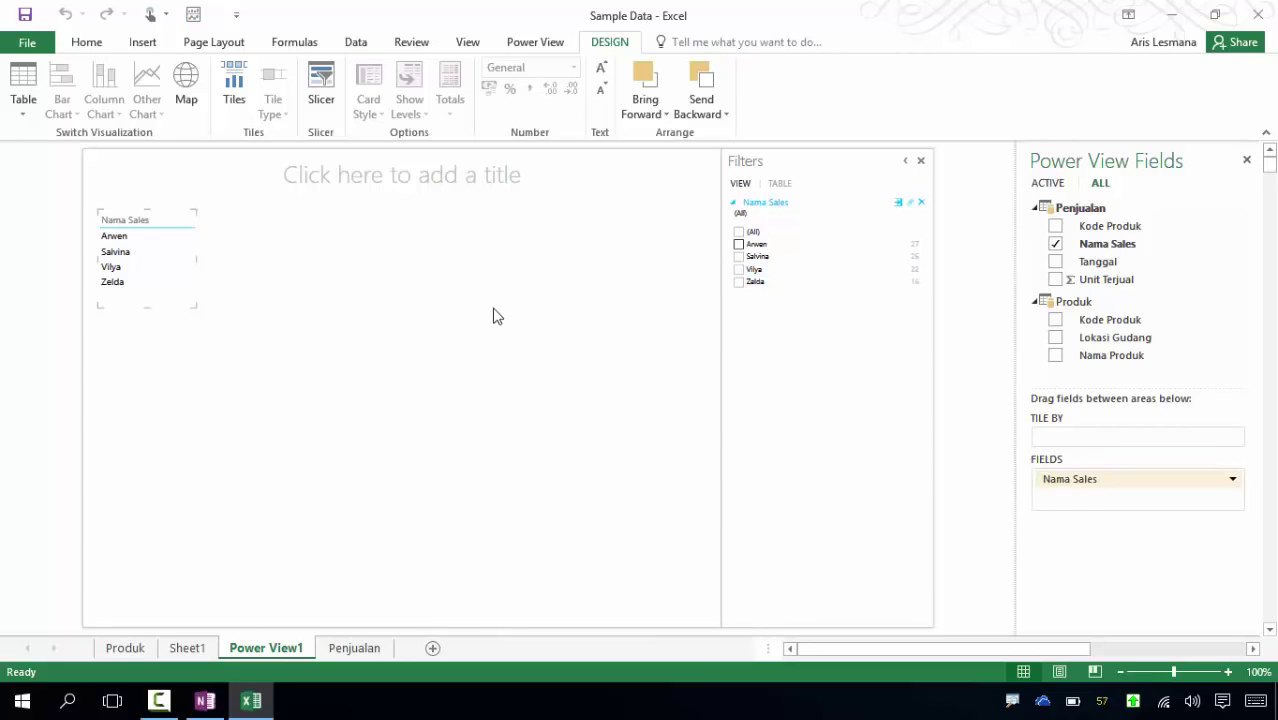
click(922, 205)
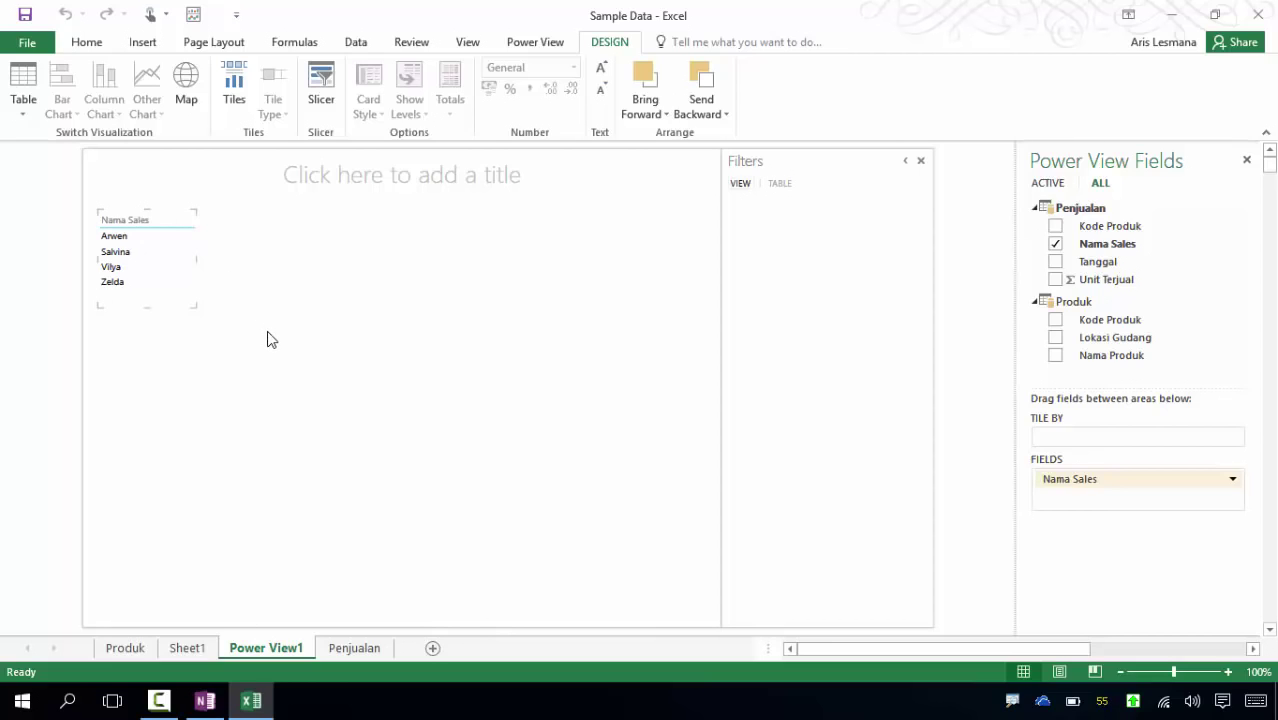
Add the Unit Terjual field from Penjualan to the Nama Sales table in the report.
click(252, 270)
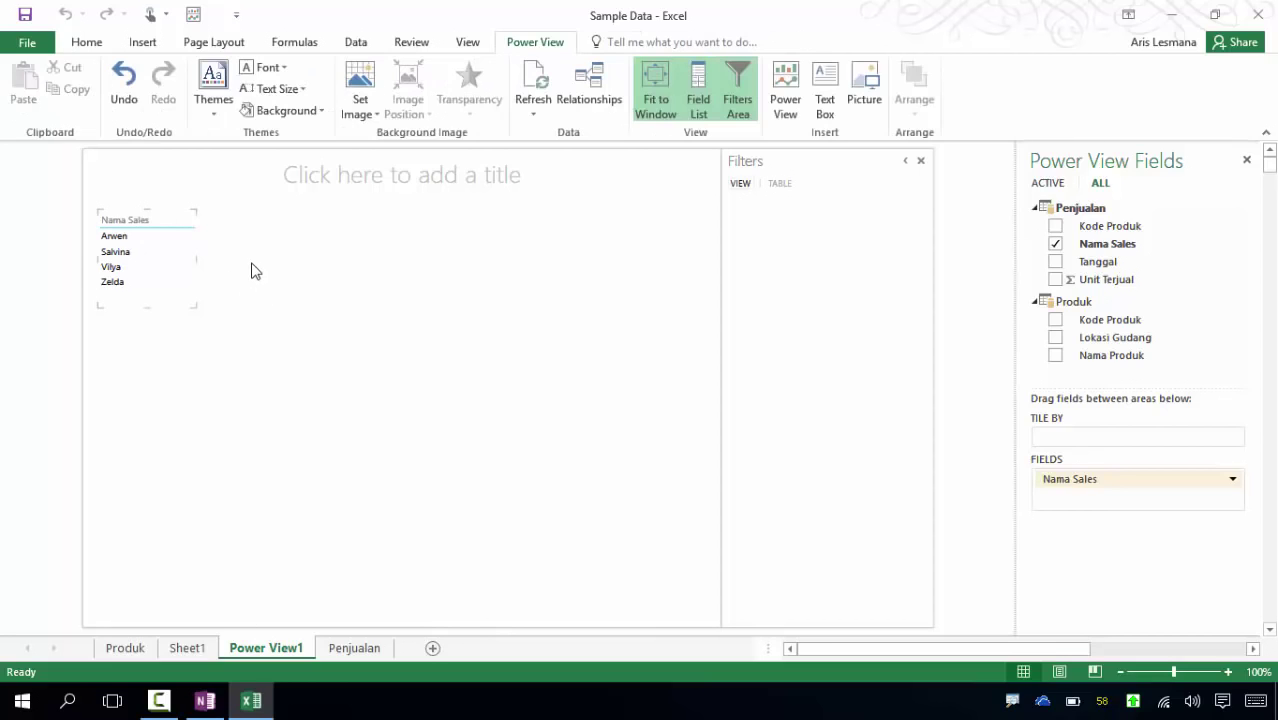
click(172, 283)
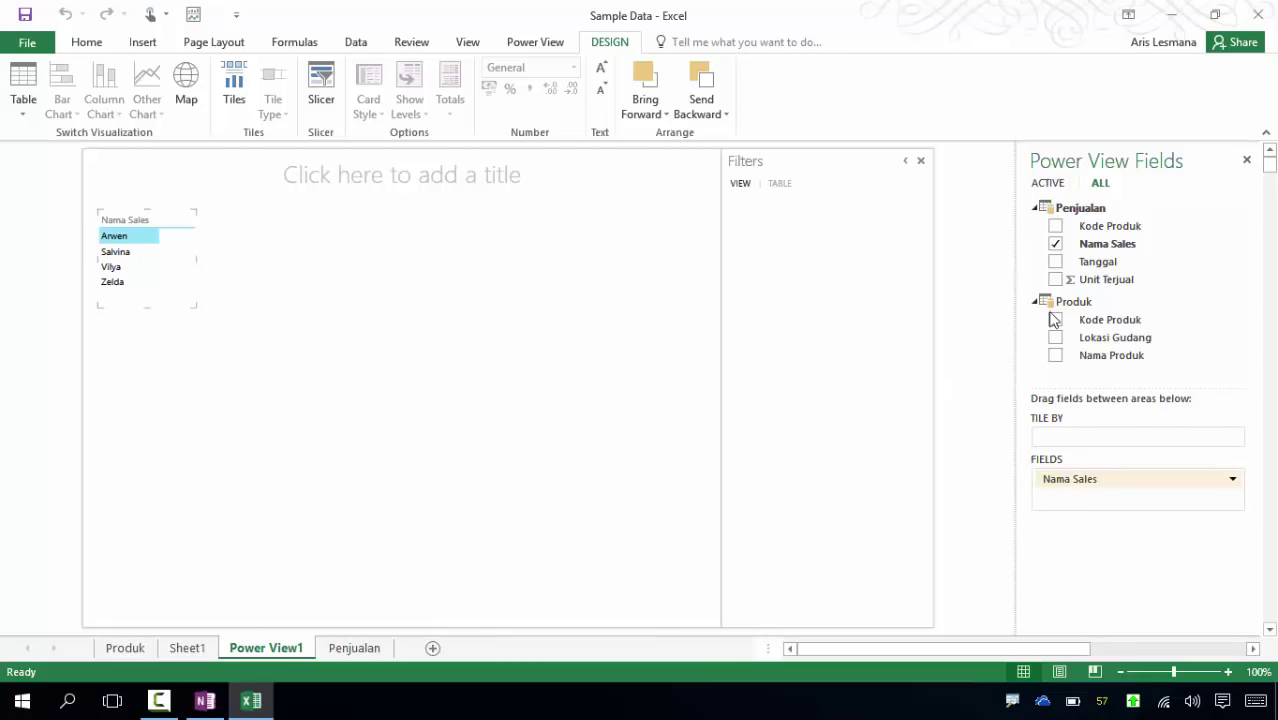
drag(1100, 338, 1080, 312)
click(1055, 279)
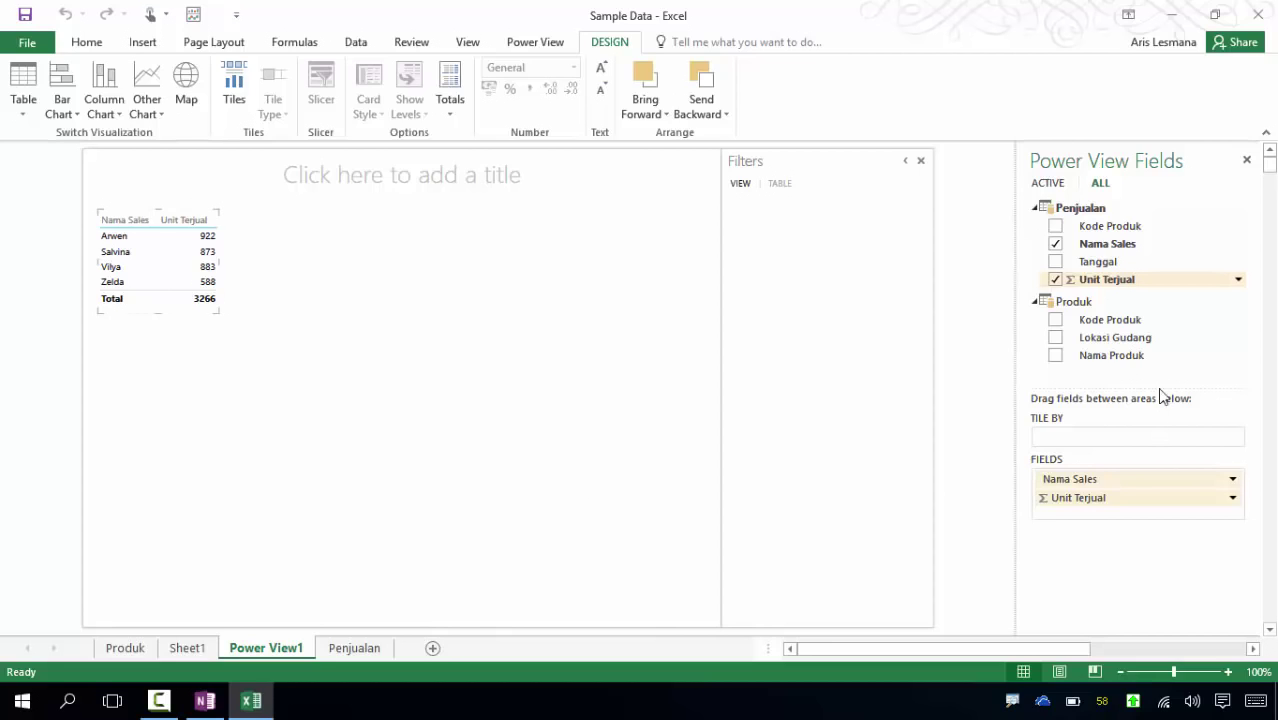
click(1055, 279)
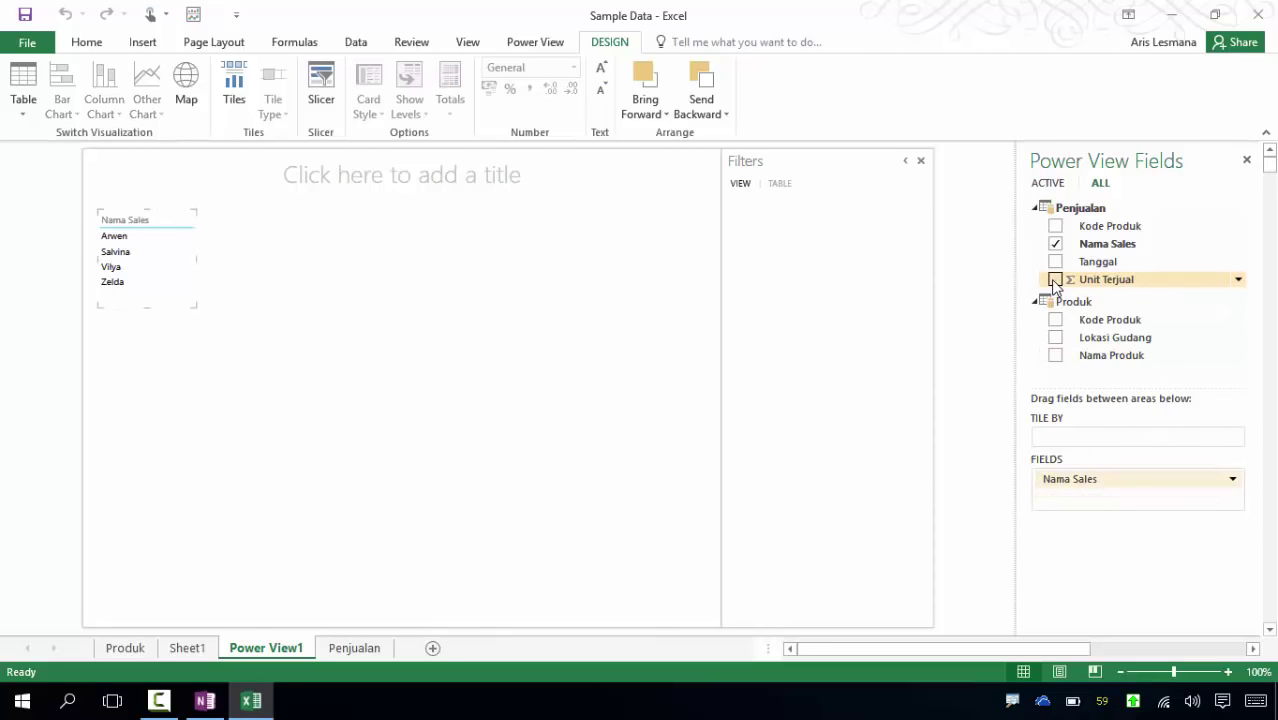
click(1055, 279)
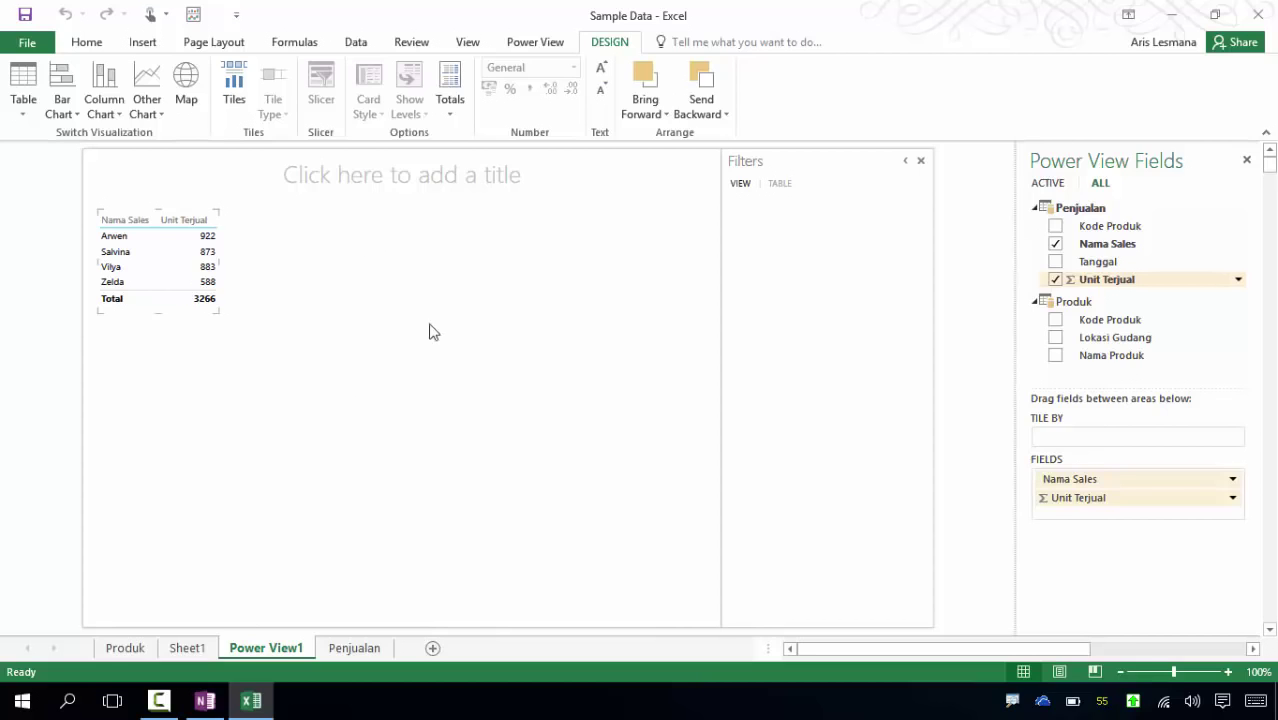
Create a second table from Nama Produk and Unit Terjual and enlarge it until all its rows and the total fit.
click(347, 279)
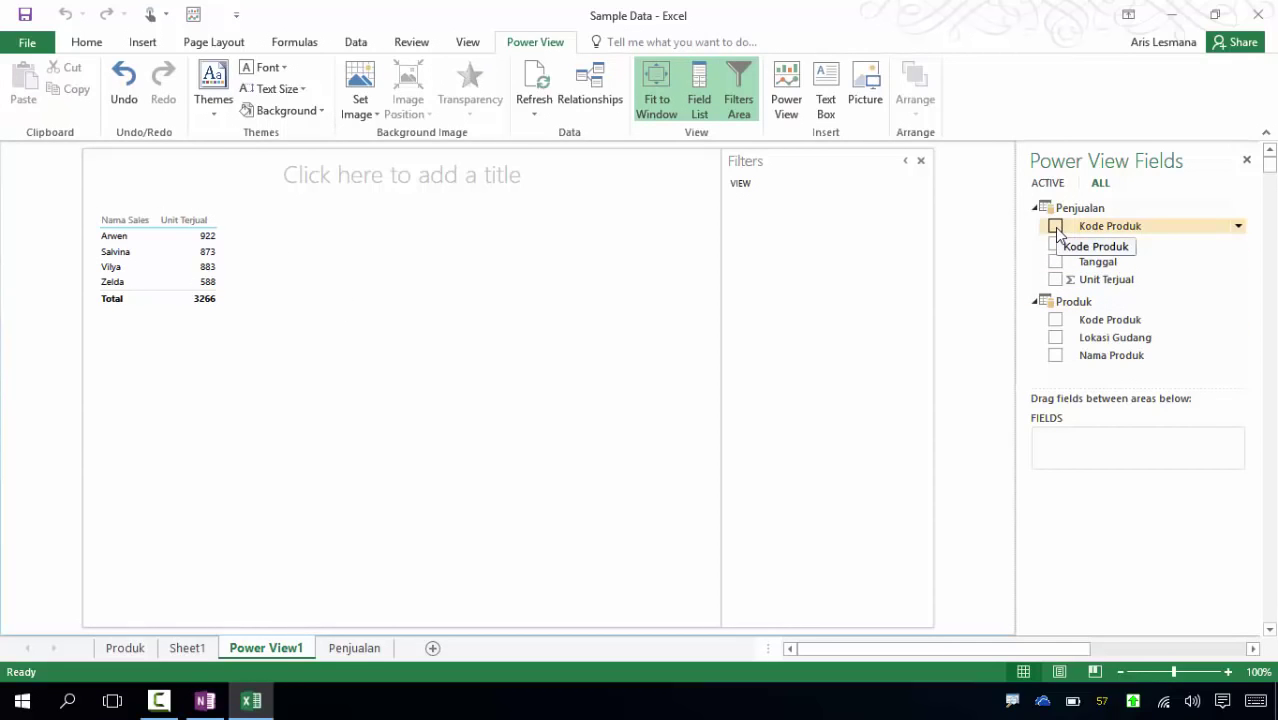
click(1057, 360)
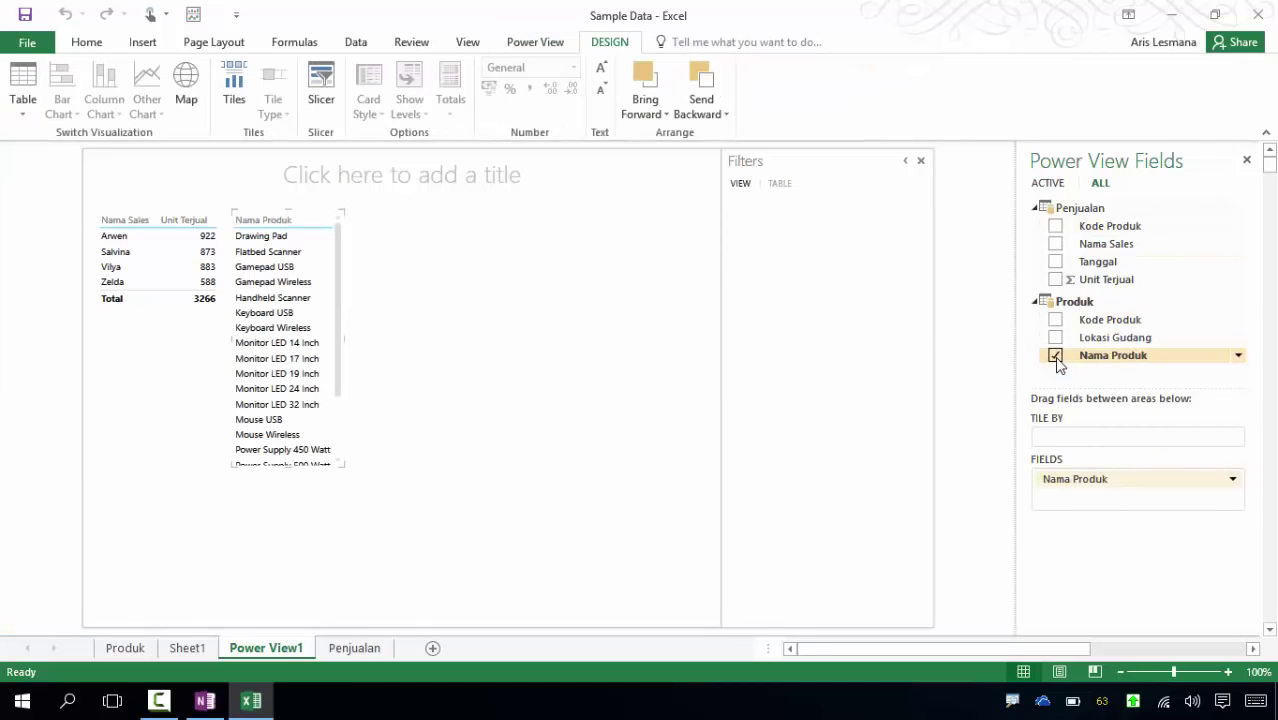
click(1057, 281)
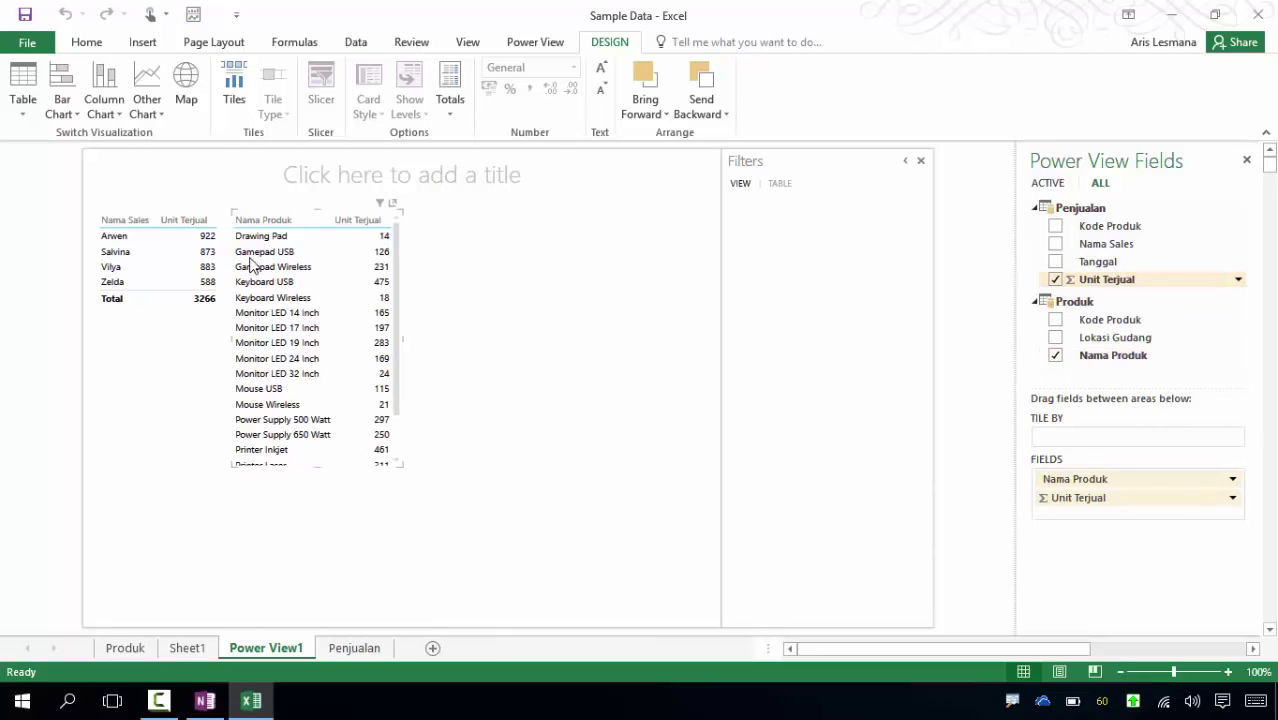
drag(400, 466, 404, 514)
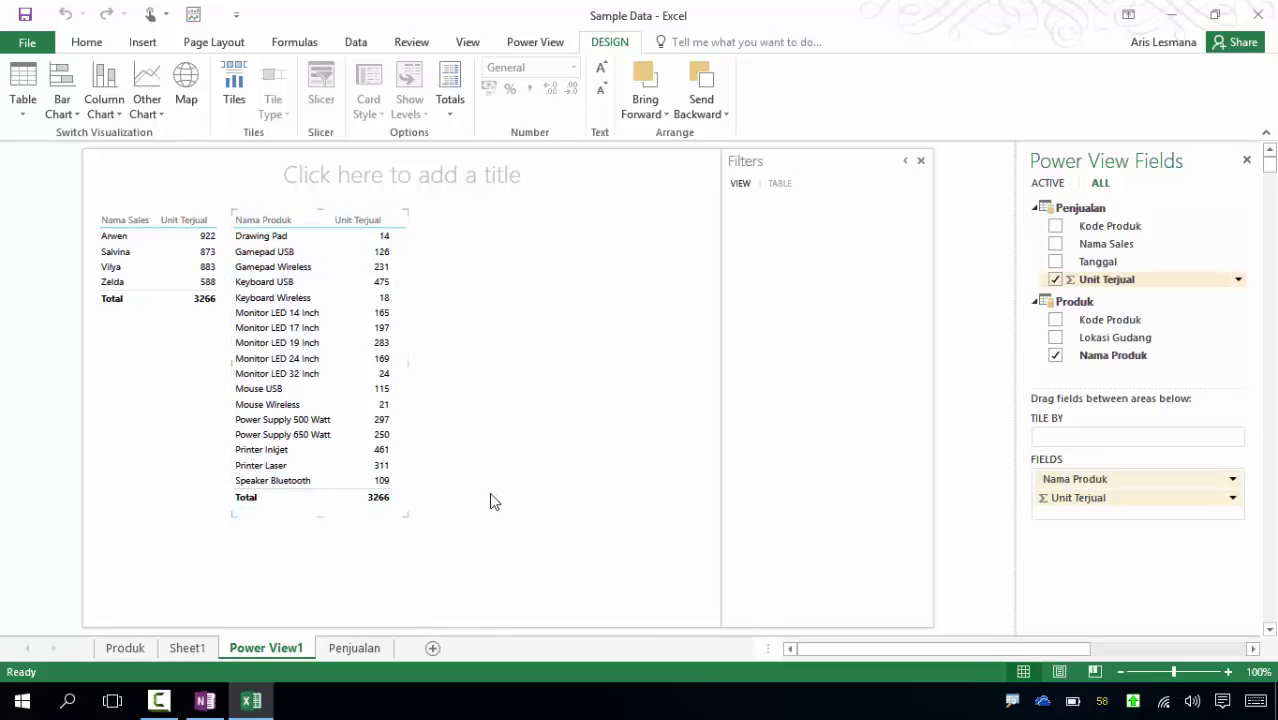
mouse_move(405, 516)
mouse_down()
mouse_move(331, 391)
mouse_move(417, 528)
mouse_move(416, 512)
mouse_move(403, 515)
mouse_up()
Move the product table to the lower right of the report and the sales table down along the left side.
drag(397, 221, 700, 320)
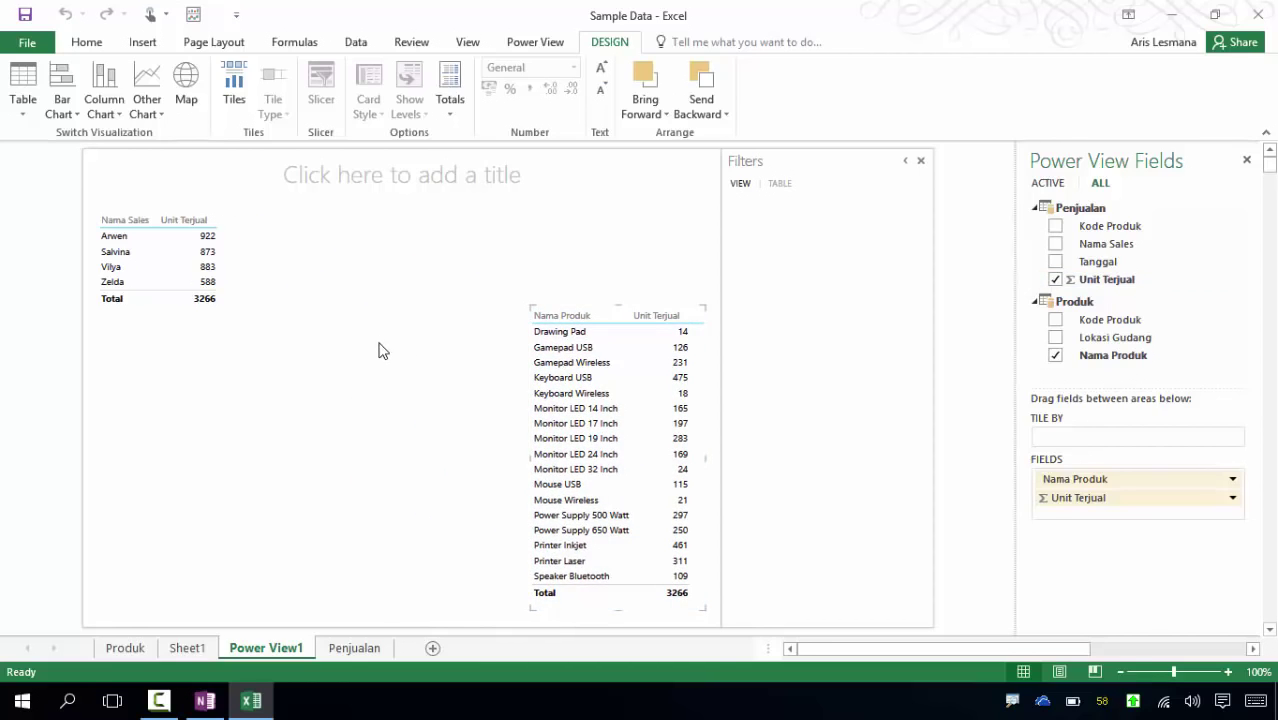
click(190, 267)
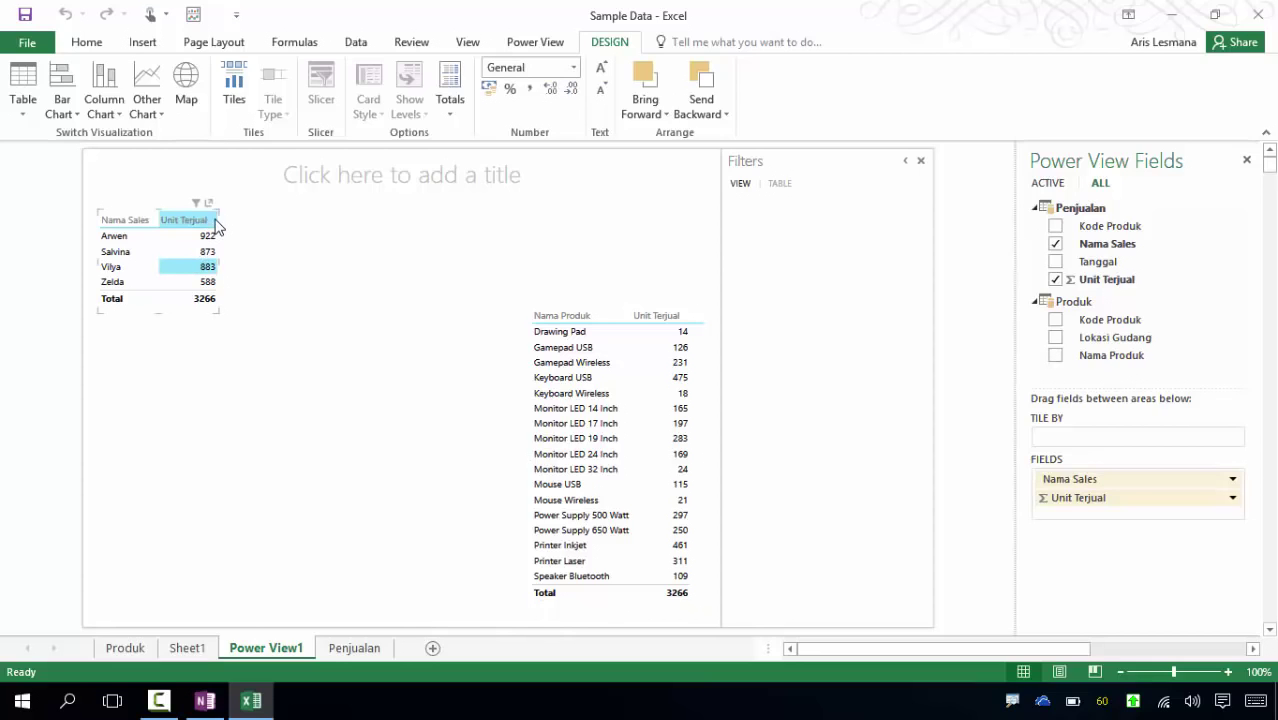
drag(214, 222, 220, 363)
click(400, 372)
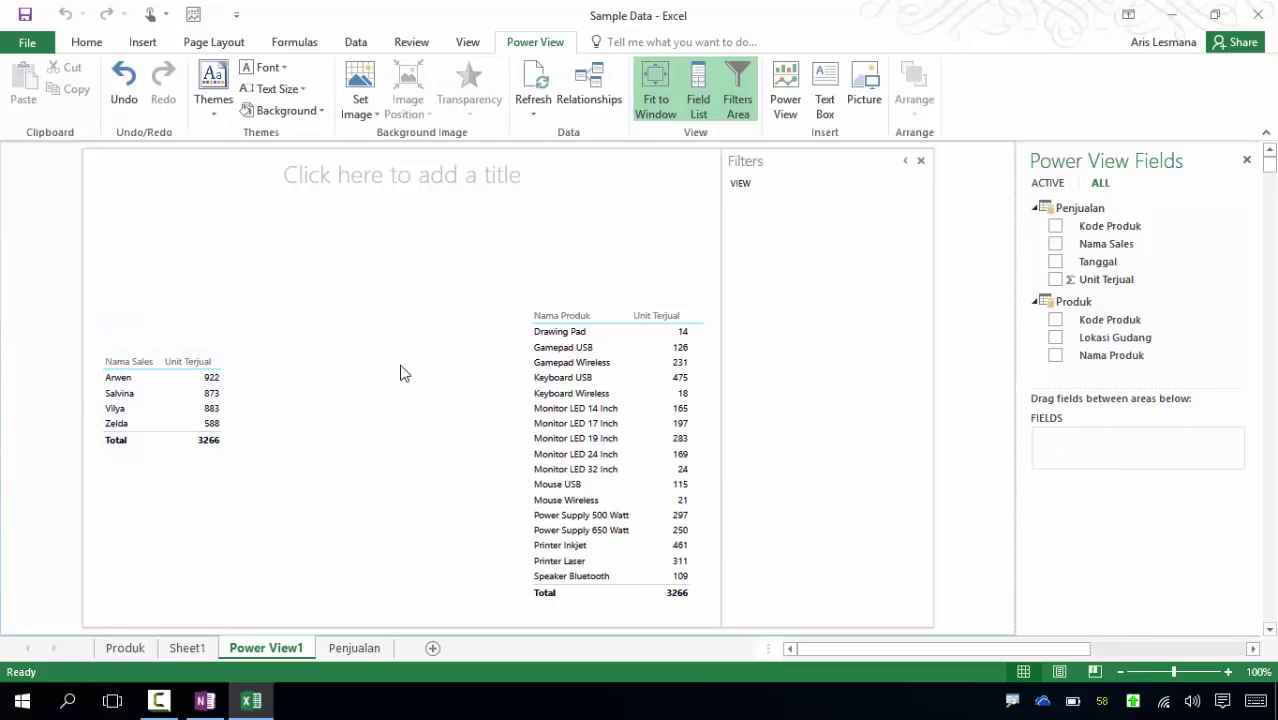
Delete both the Nama Sales table and the Nama Produk table from the report.
click(173, 398)
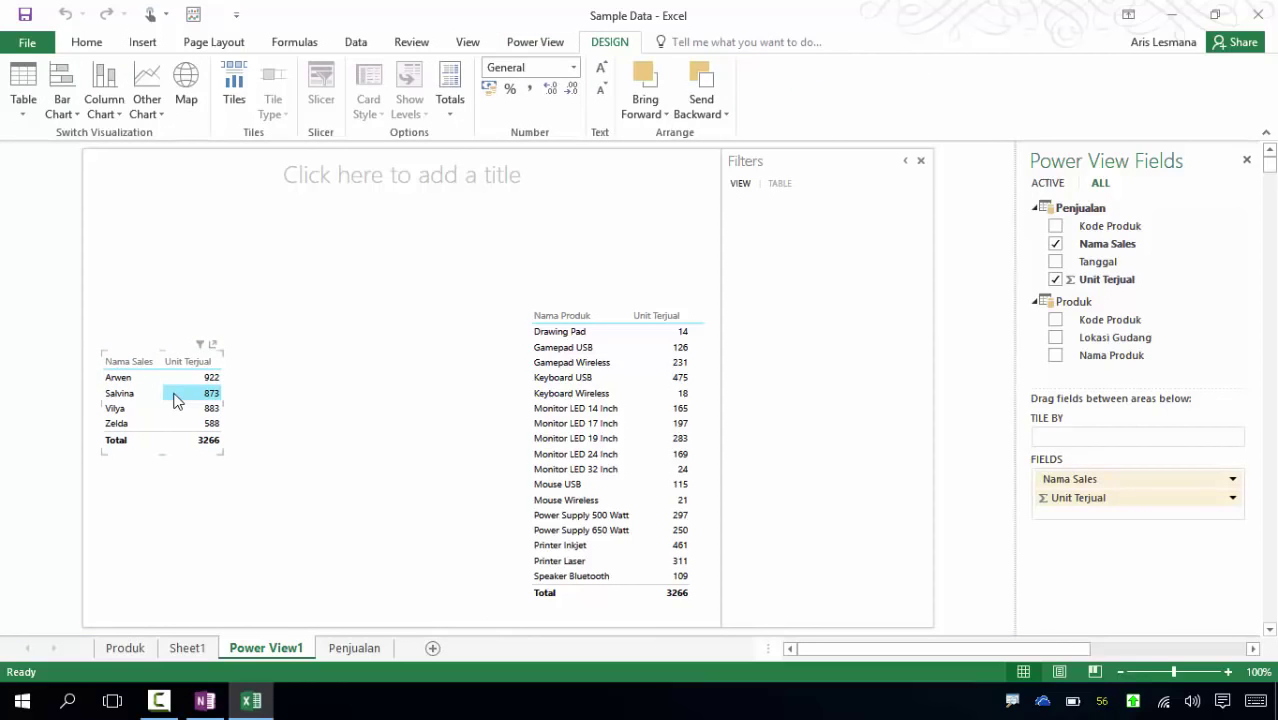
key(Delete)
click(642, 381)
key(Delete)
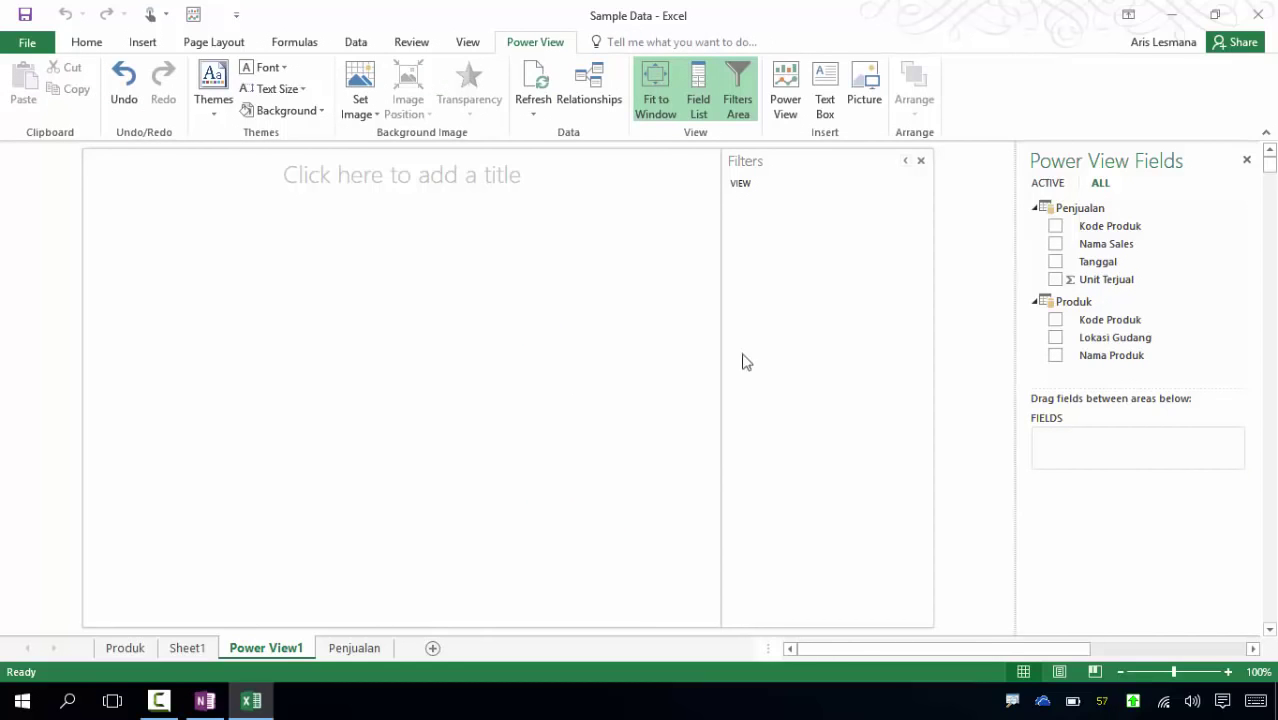
Build a new report table from Nama Sales and Unit Terjual, and look briefly at the Penjualan sheet.
click(1055, 244)
click(1055, 280)
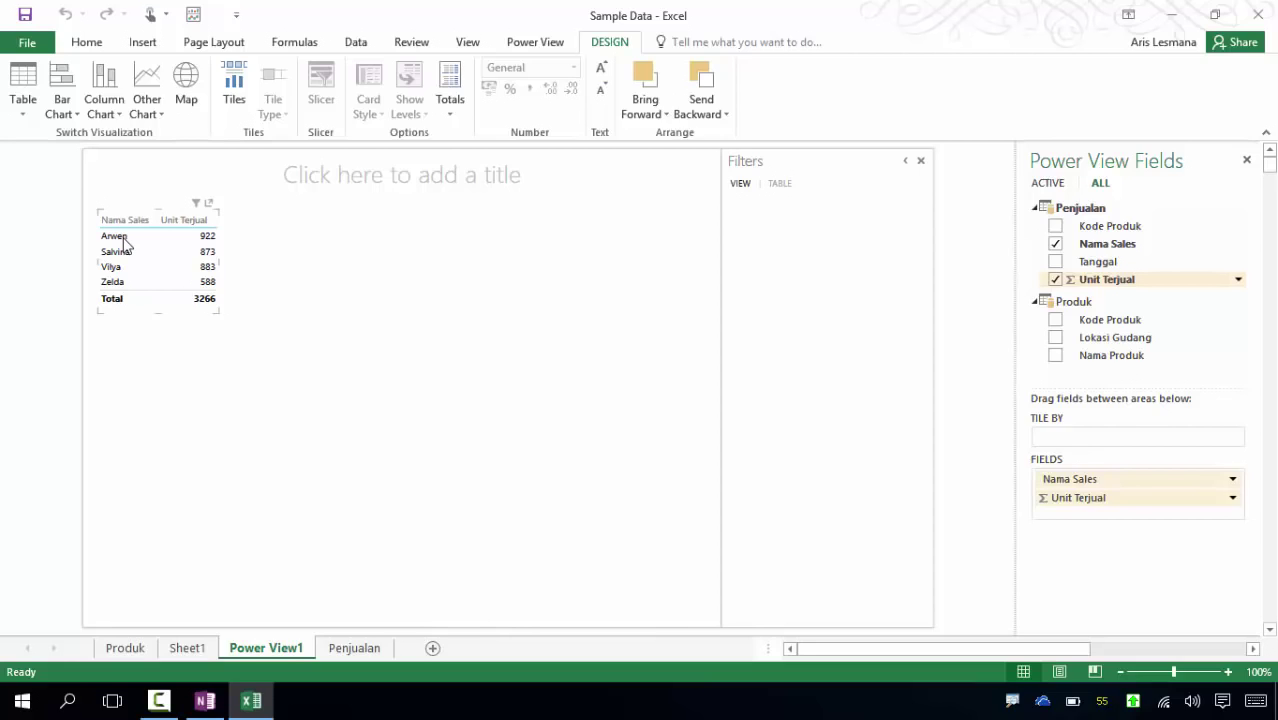
click(360, 648)
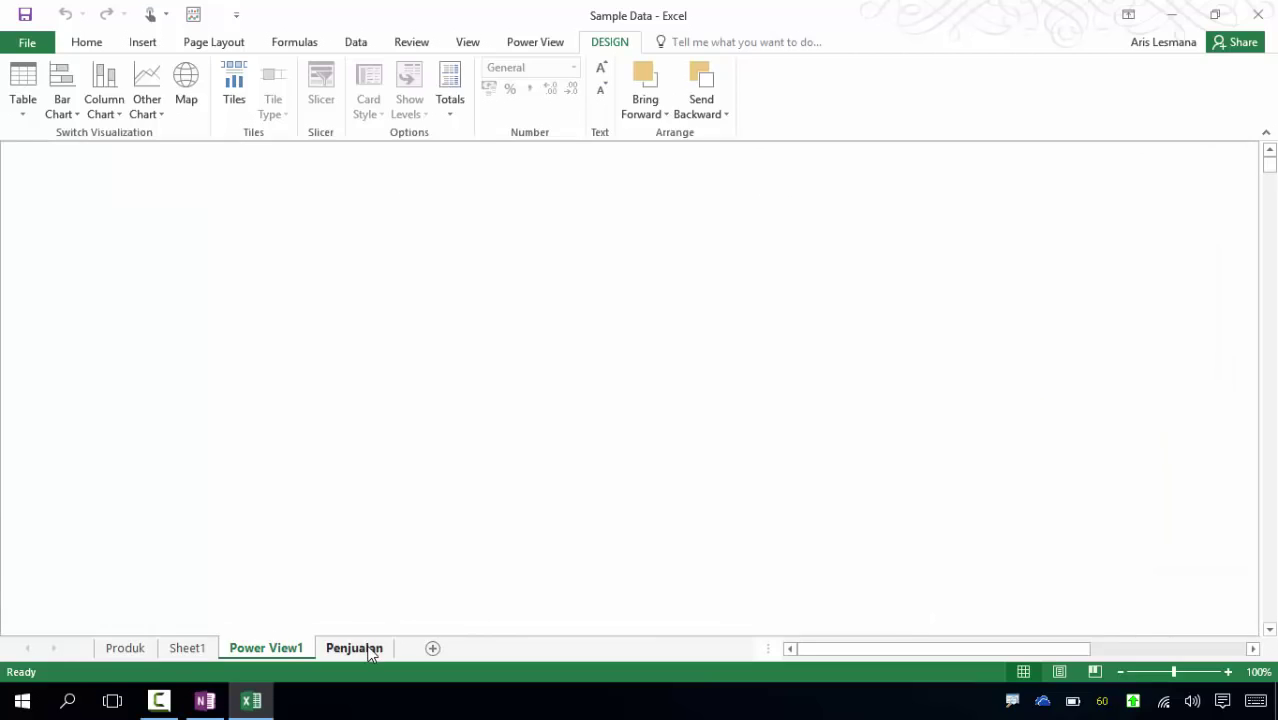
click(297, 650)
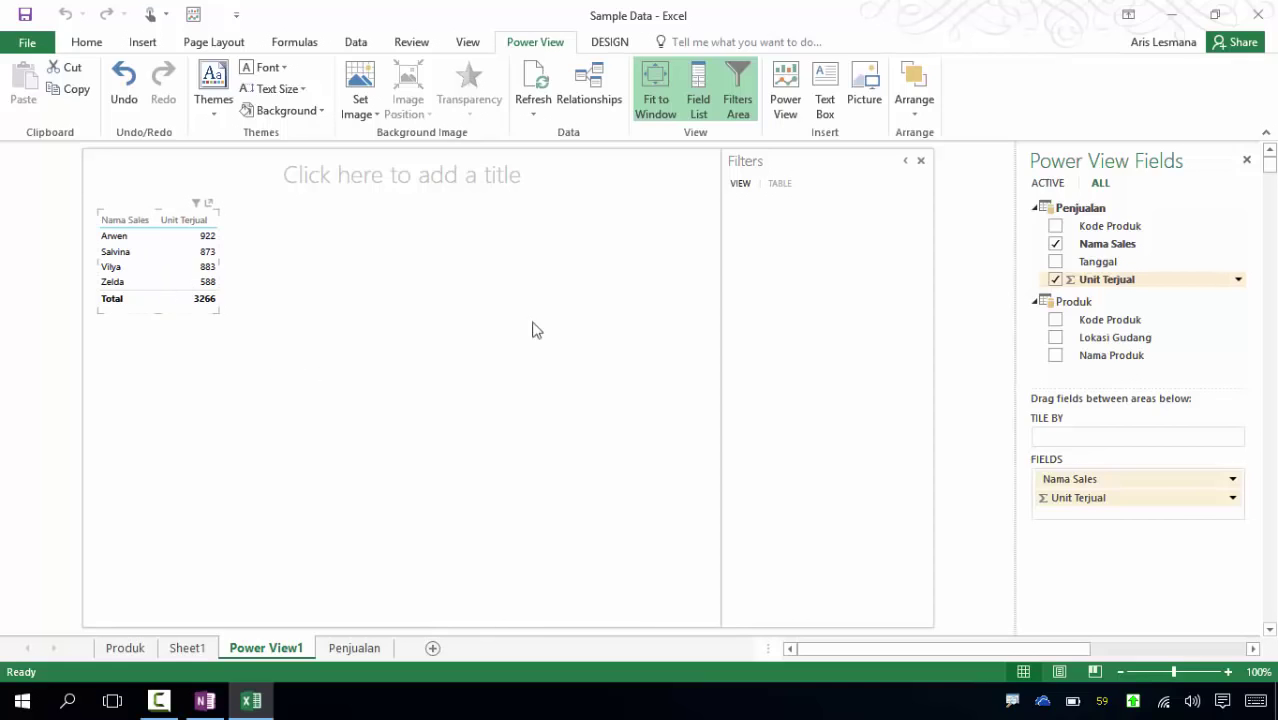
Add Kode Produk from Penjualan to the table between Nama Sales and Unit Terjual, and make the table taller.
click(1056, 228)
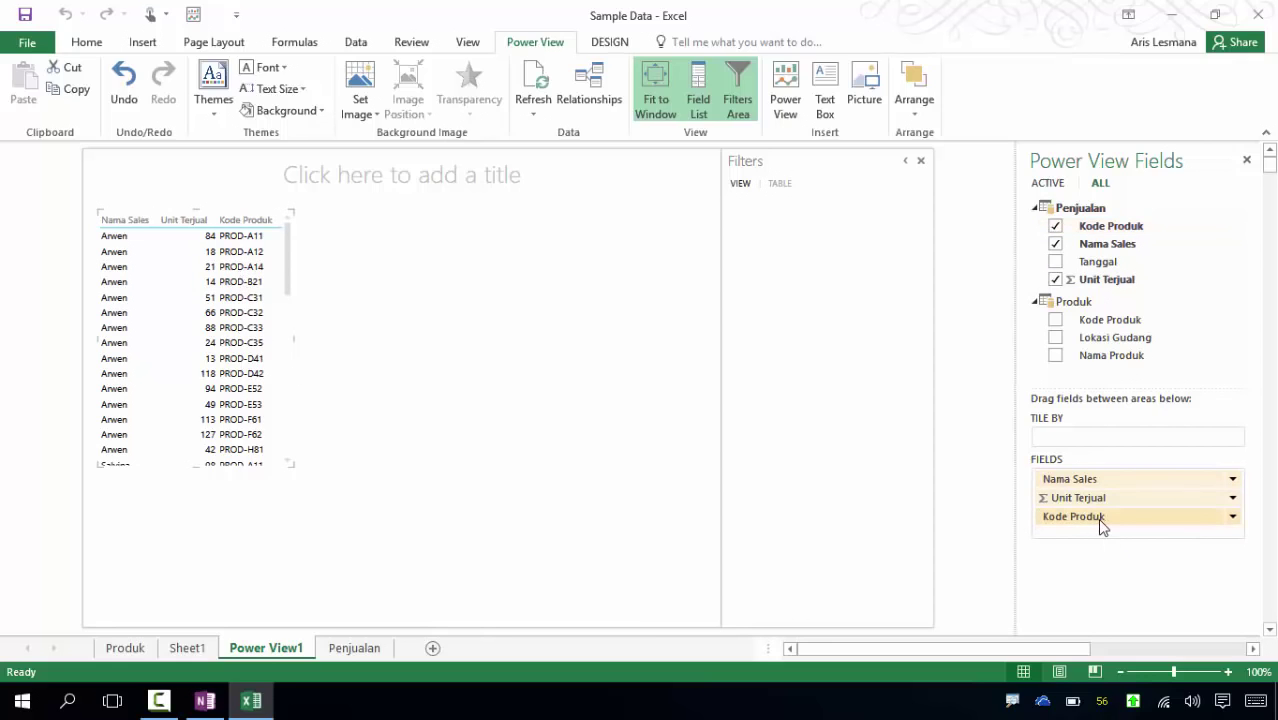
drag(1100, 518, 1097, 485)
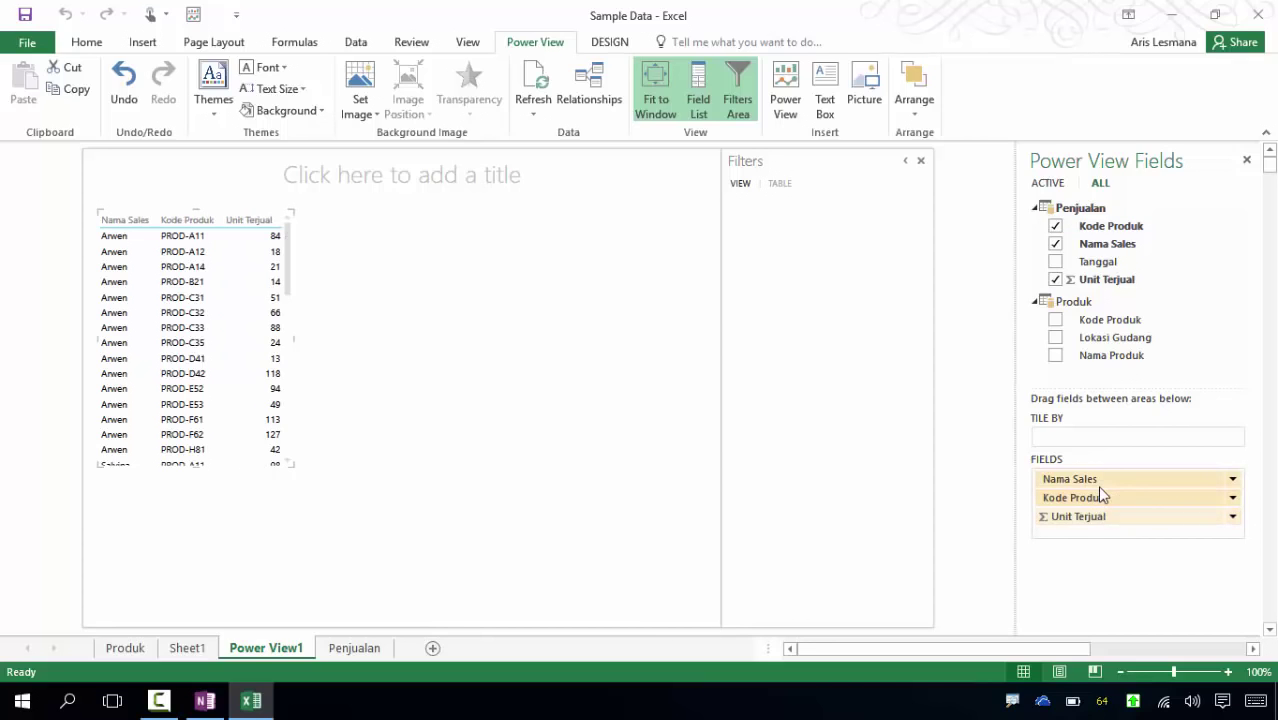
click(296, 490)
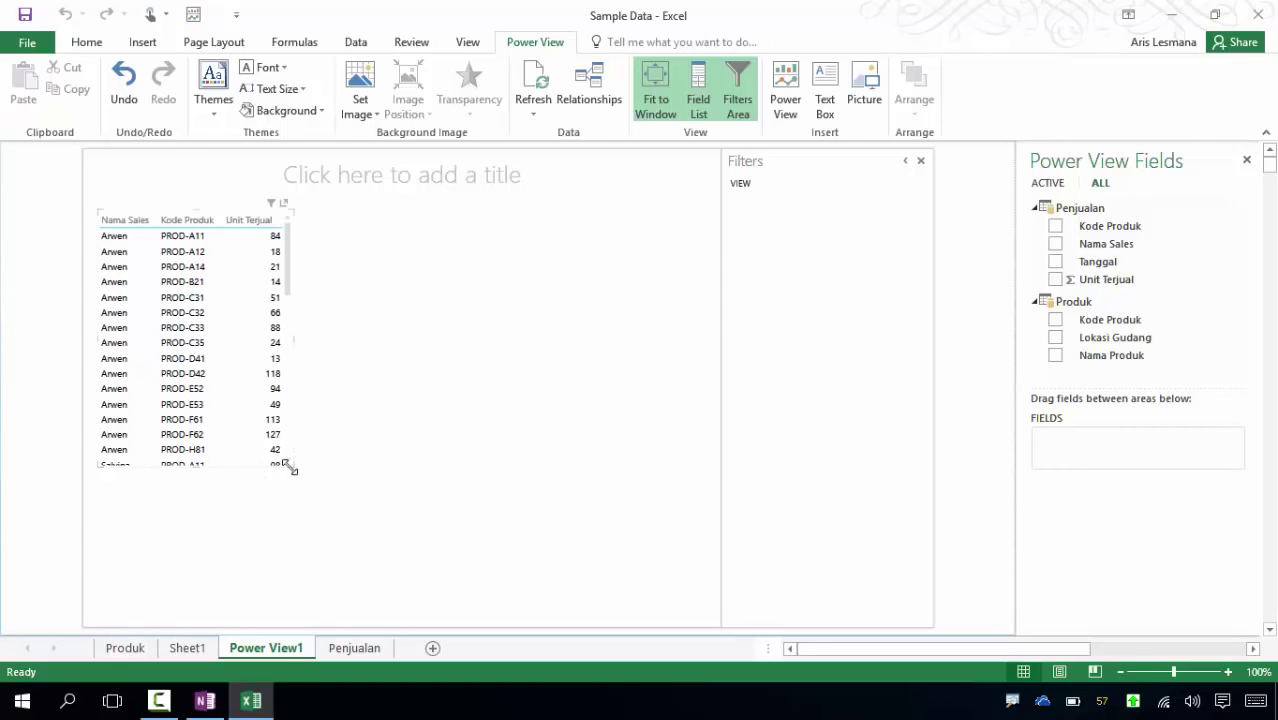
drag(291, 467, 297, 522)
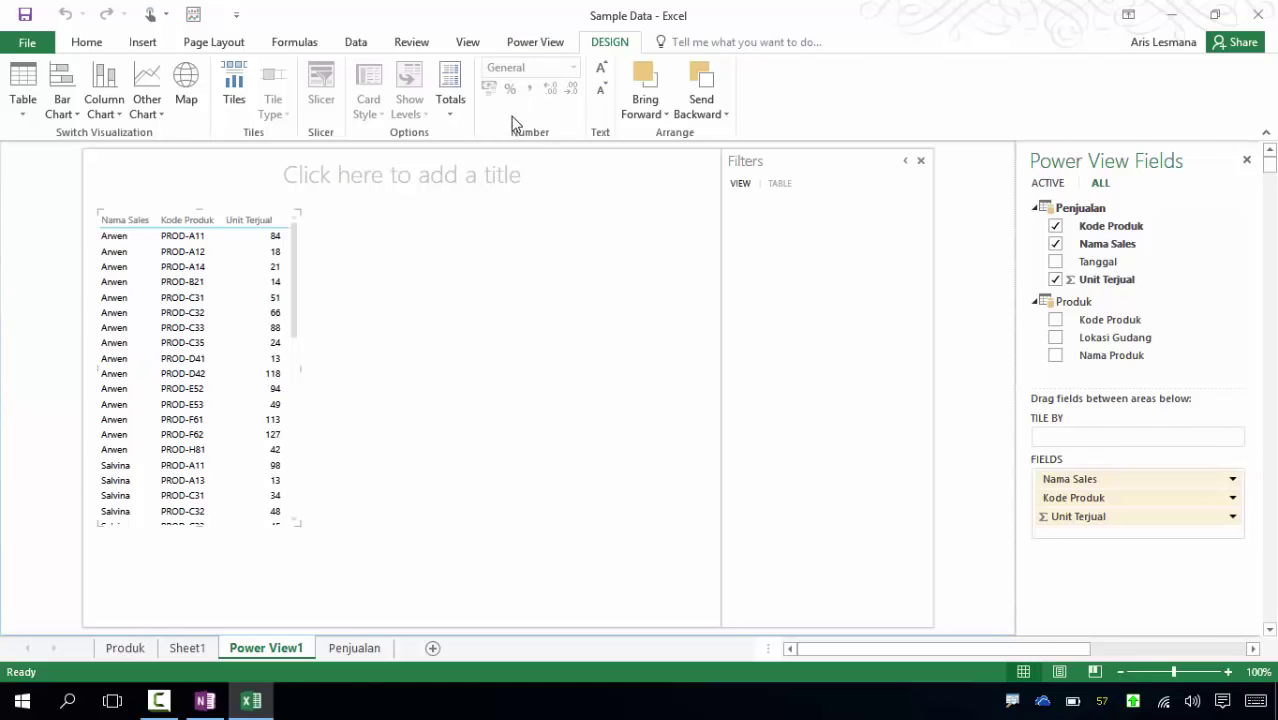
Apply the last theme in the themes gallery to the Power View report, and try another theme from the same gallery.
click(531, 45)
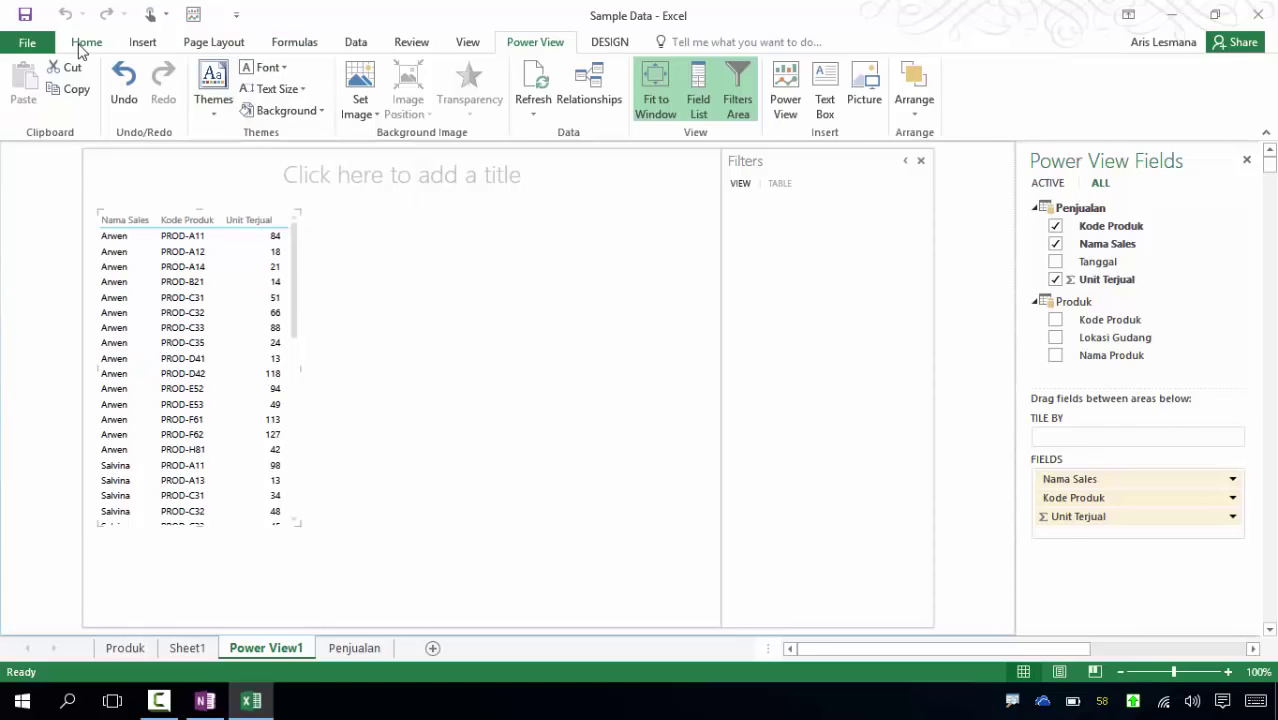
click(625, 45)
click(541, 42)
click(215, 106)
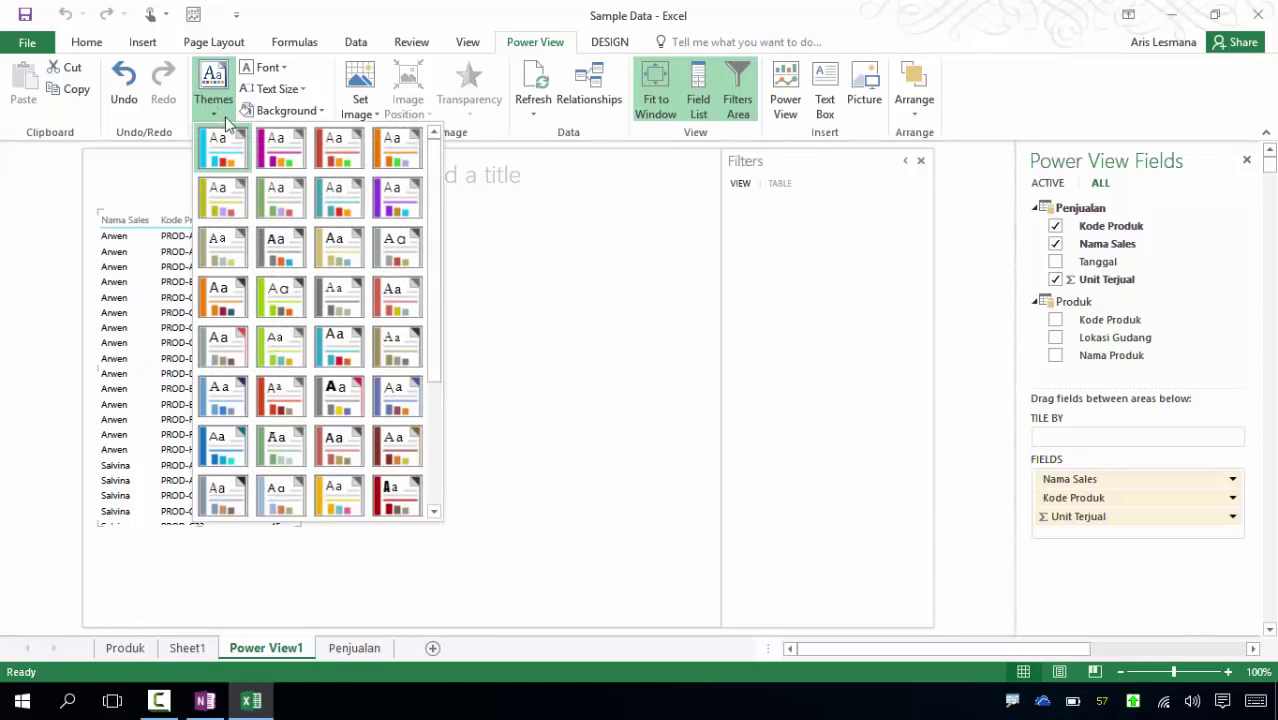
scroll(225, 360, down, 2)
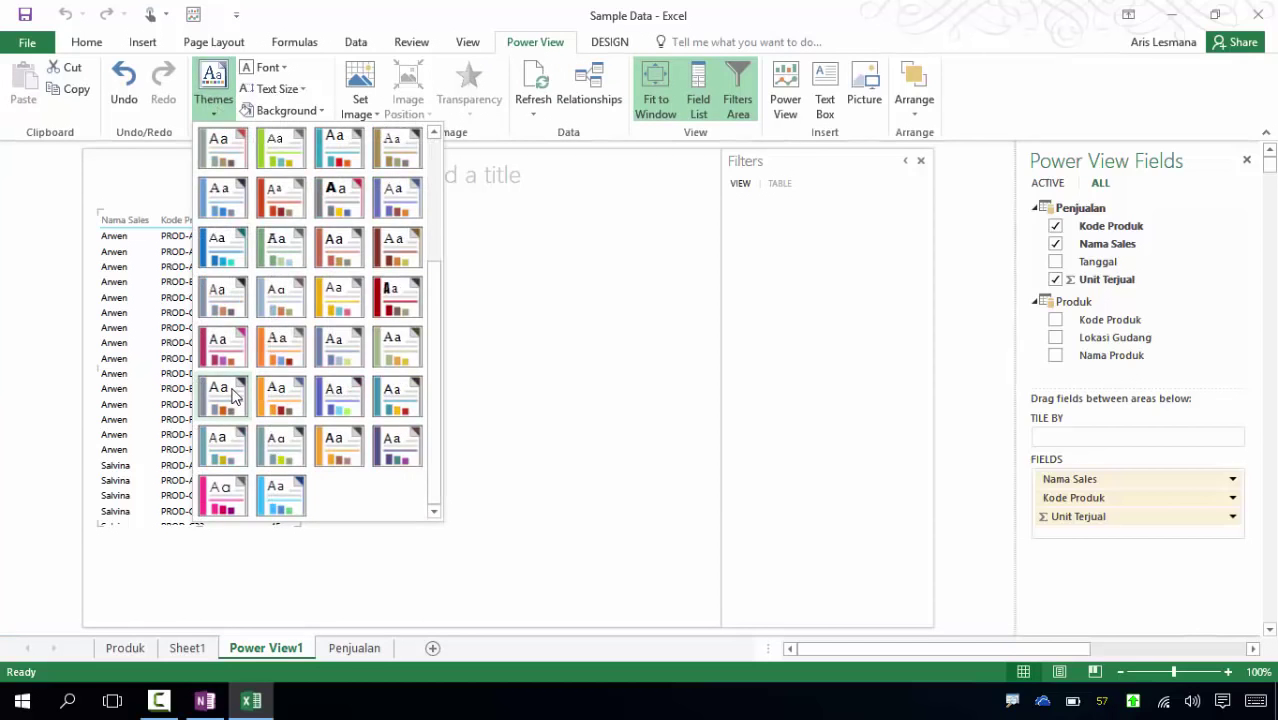
click(284, 512)
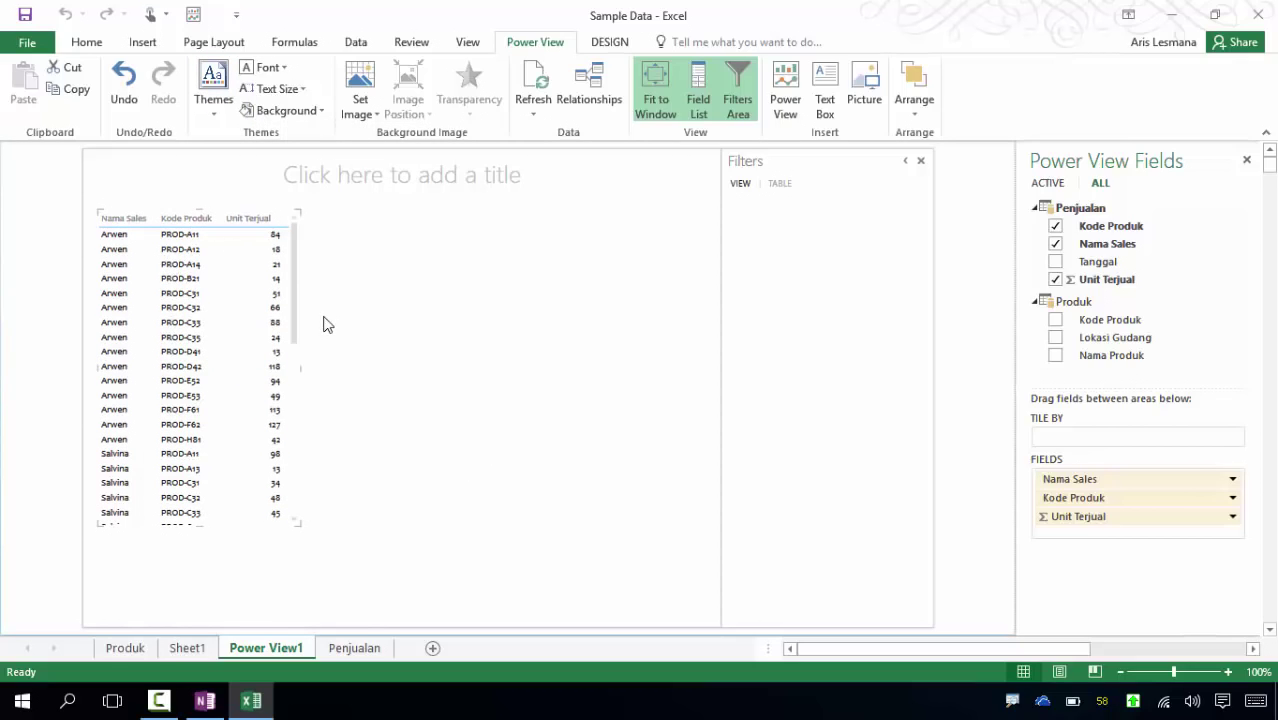
click(212, 108)
click(220, 266)
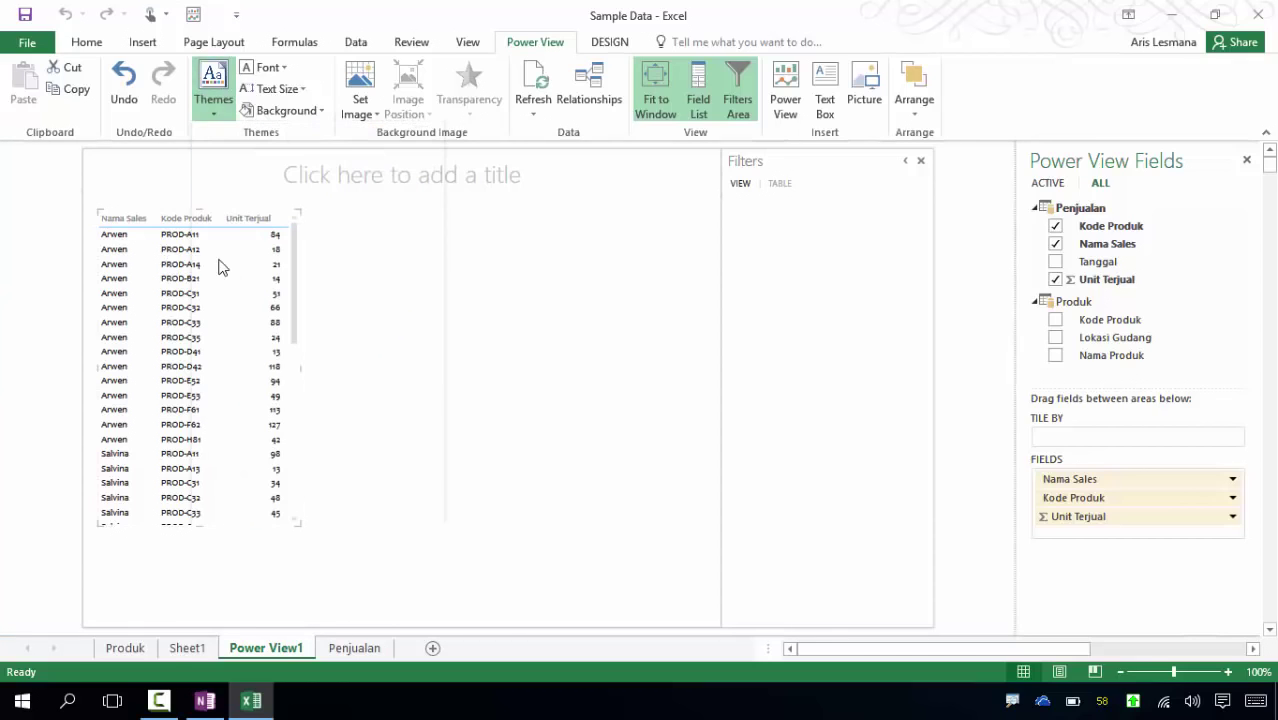
Apply the last theme in the themes gallery to the Power View report and set the report font to Segoe UI.
click(213, 104)
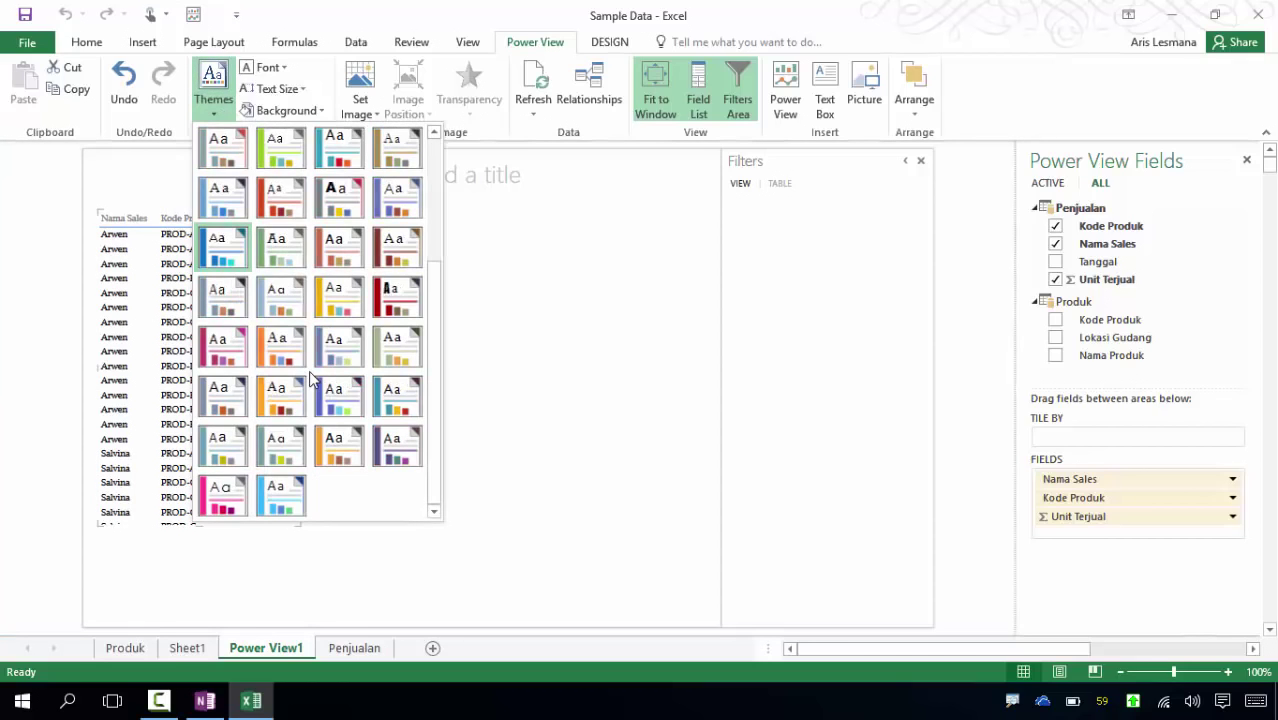
click(276, 494)
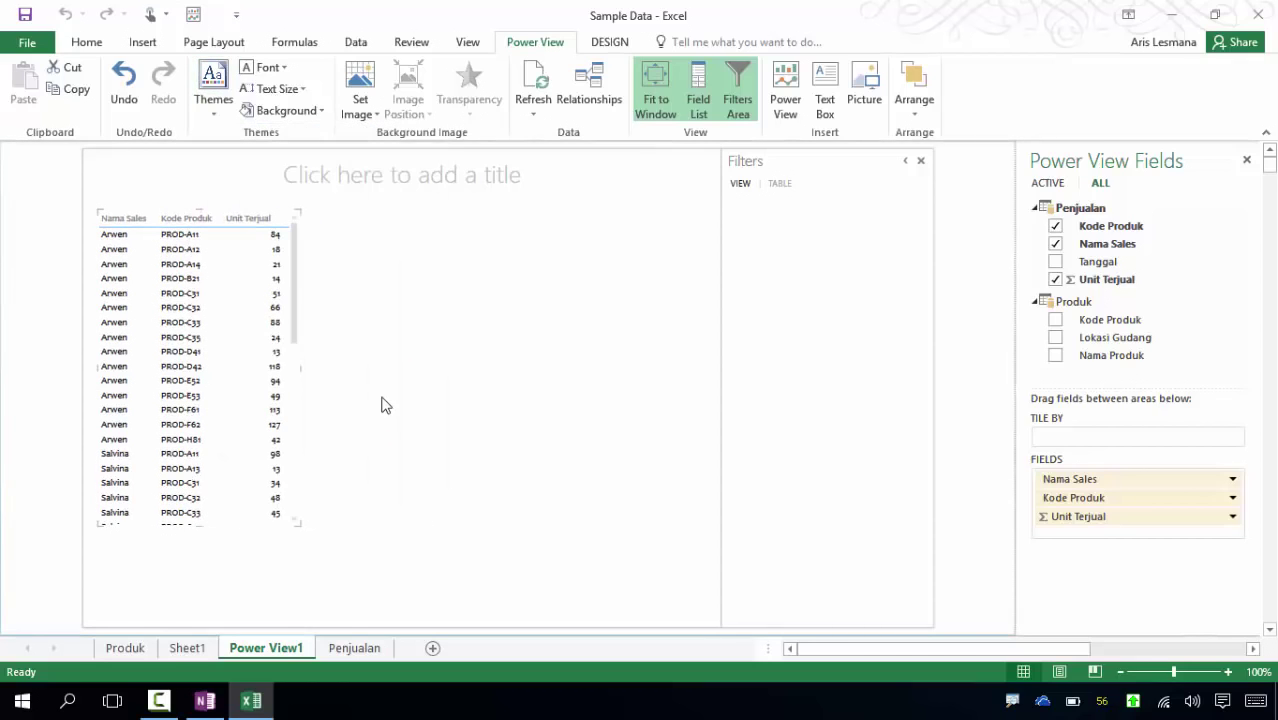
click(266, 67)
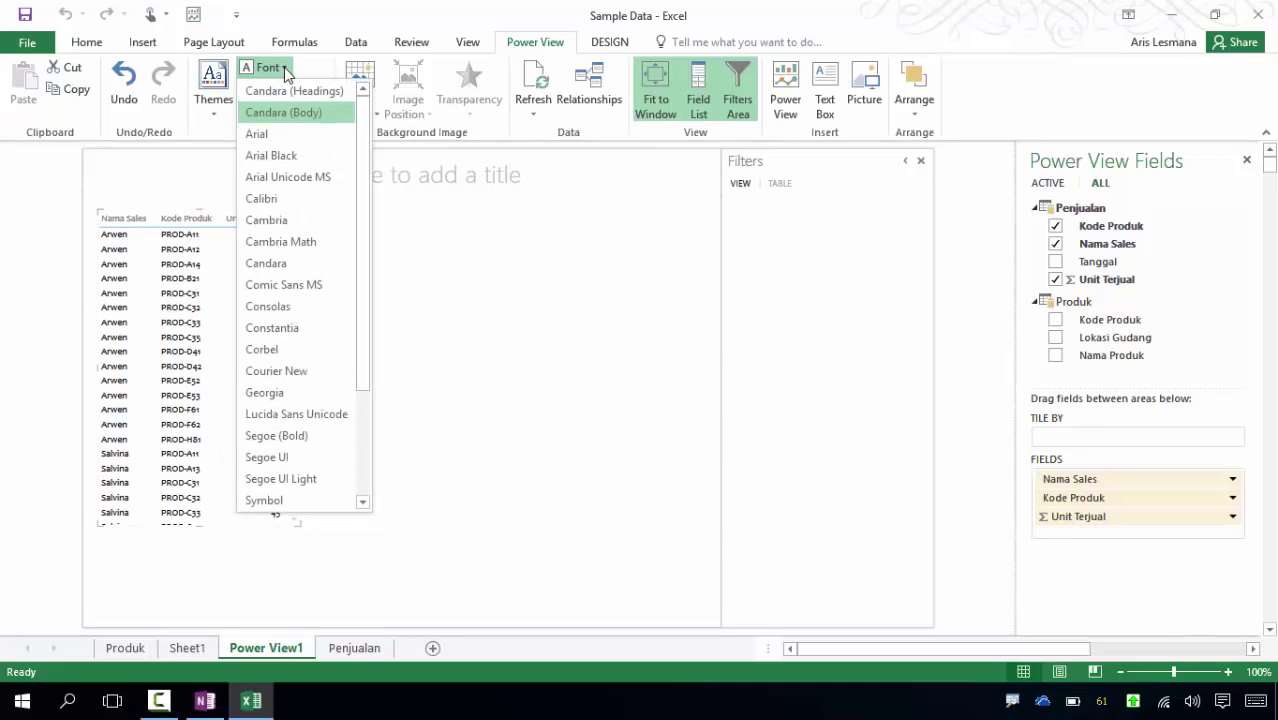
mouse_move(365, 180)
mouse_down()
mouse_move(362, 328)
mouse_move(362, 194)
mouse_up()
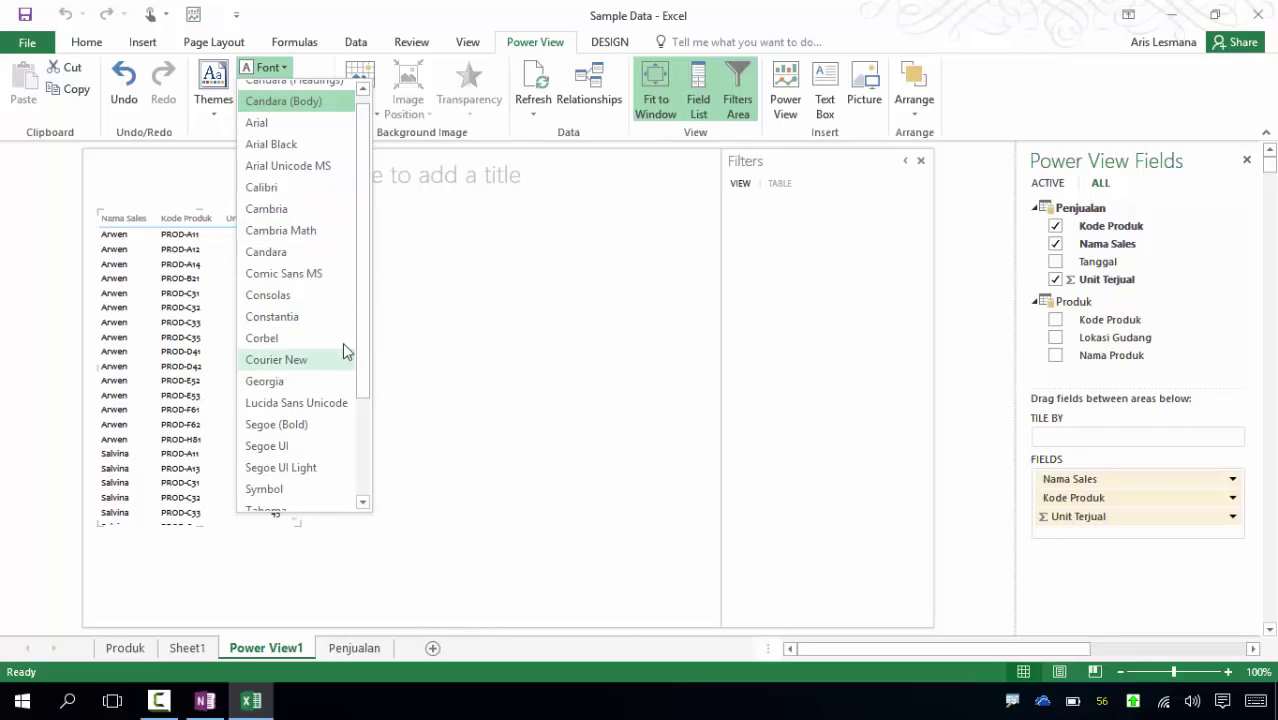
drag(365, 317, 355, 390)
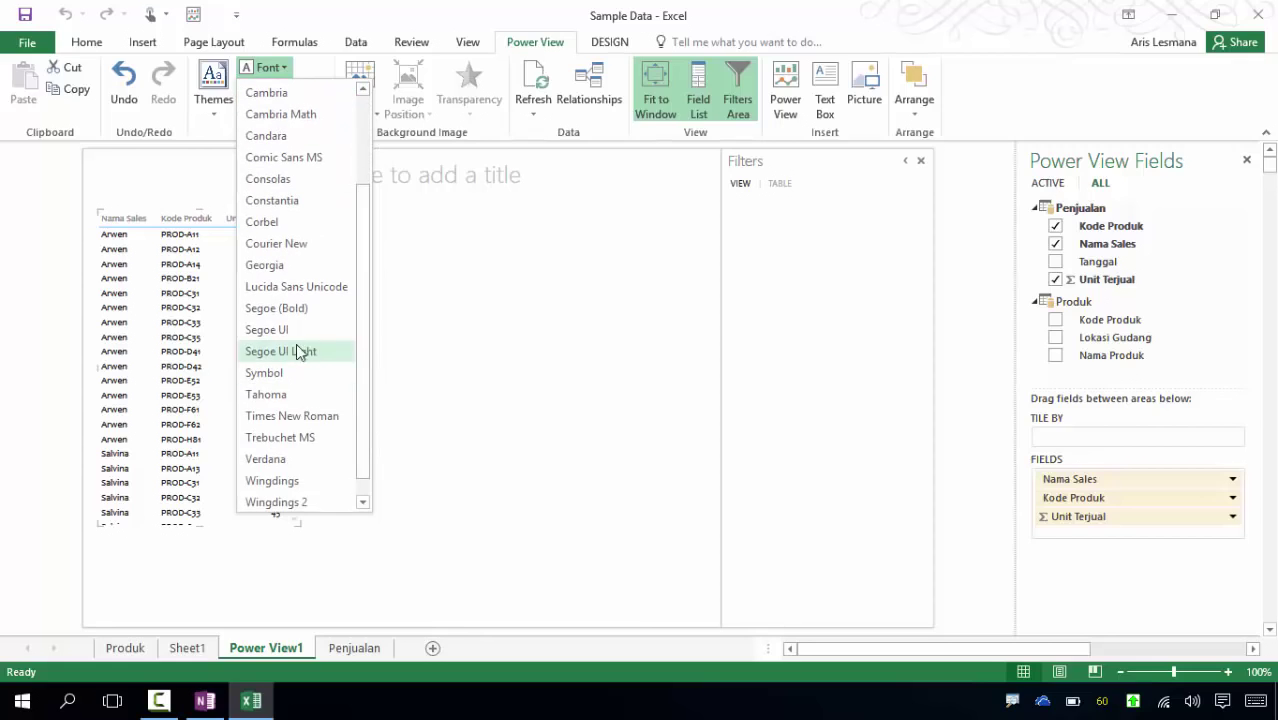
click(293, 337)
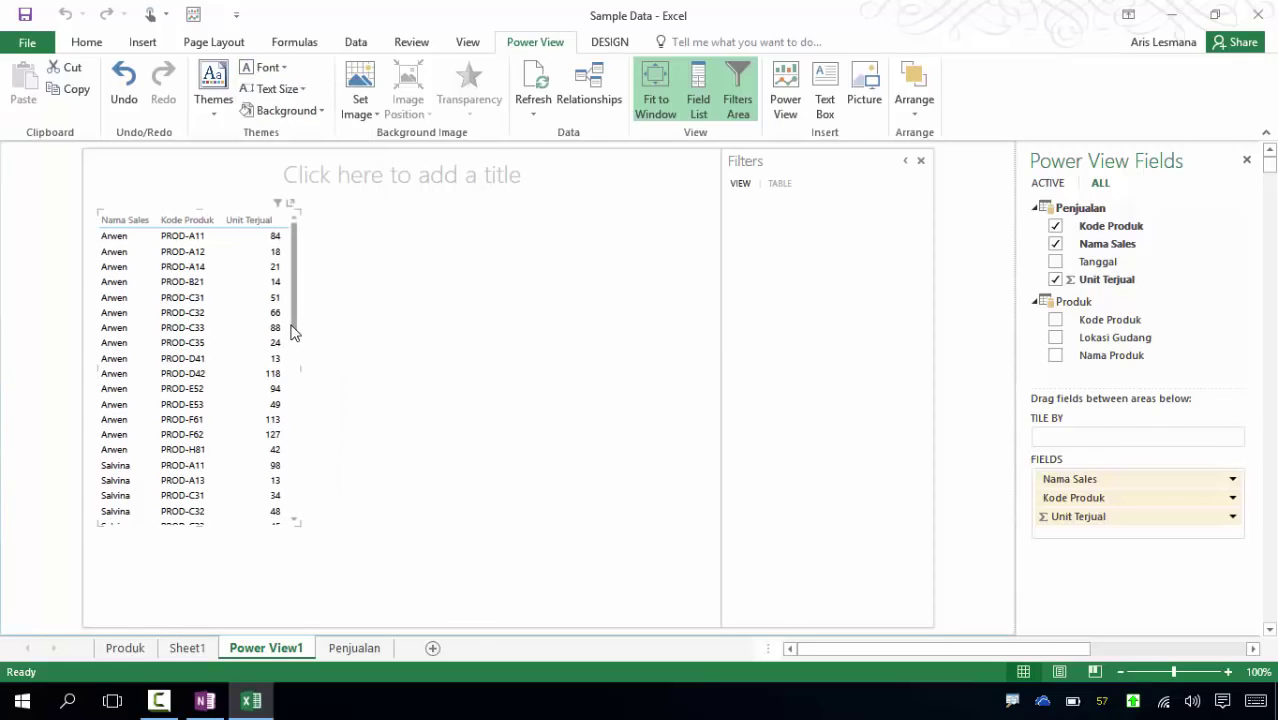
Try the report text size at 150% and at 75%.
click(303, 92)
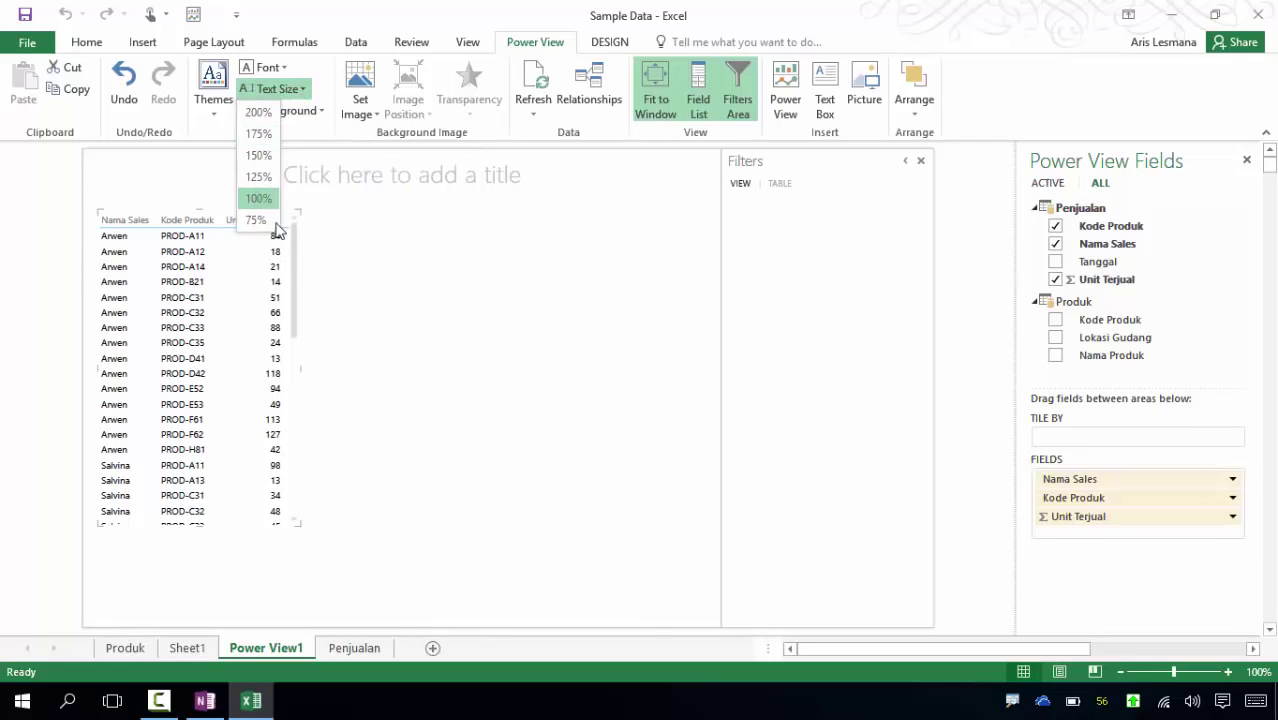
click(259, 157)
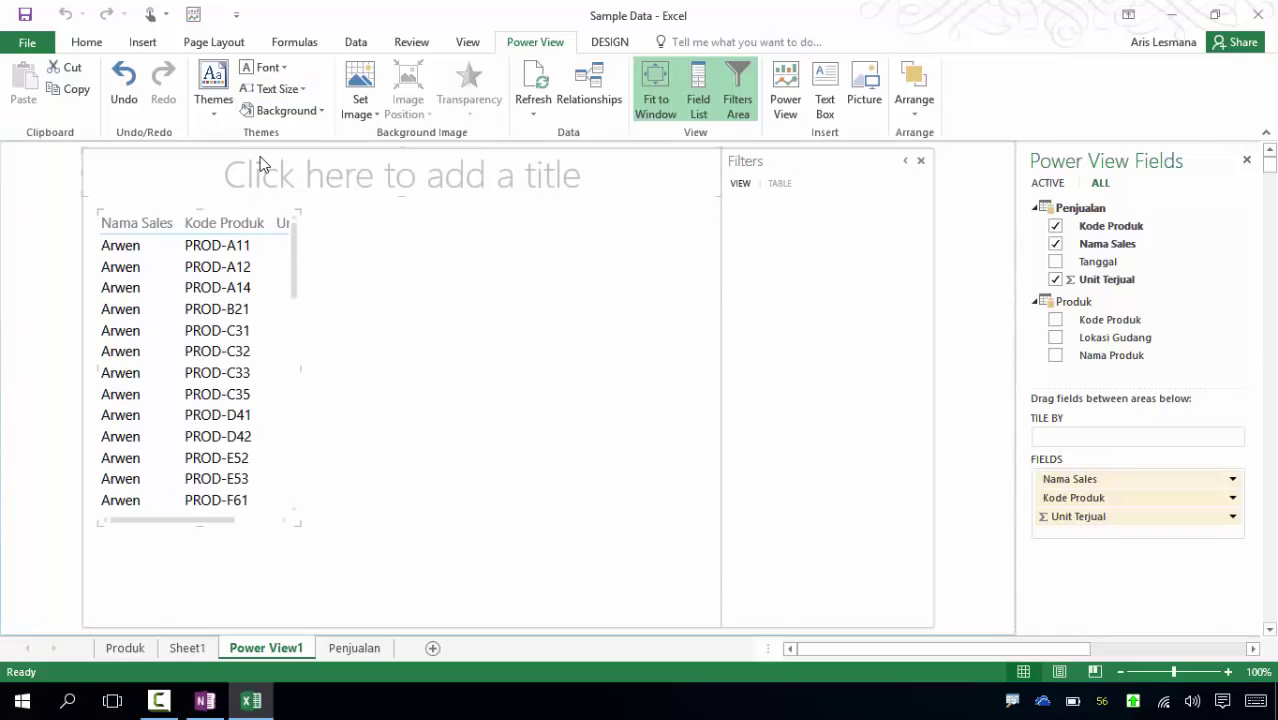
click(273, 91)
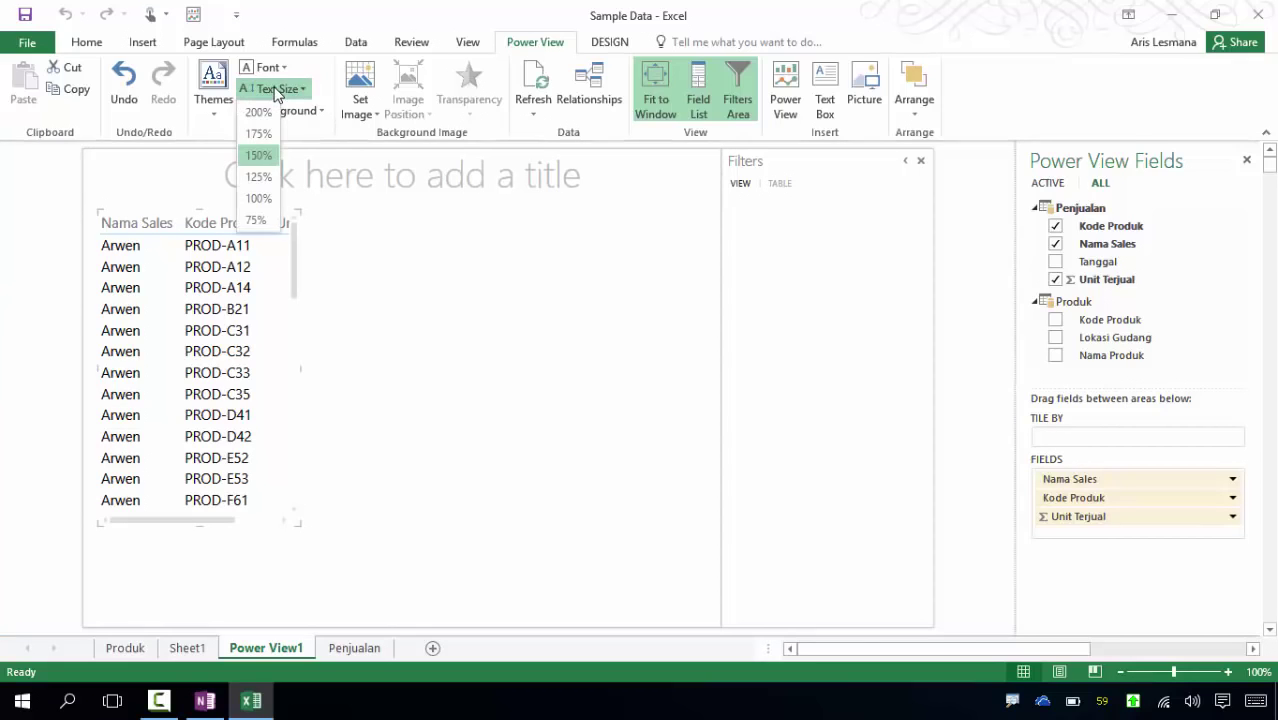
click(259, 222)
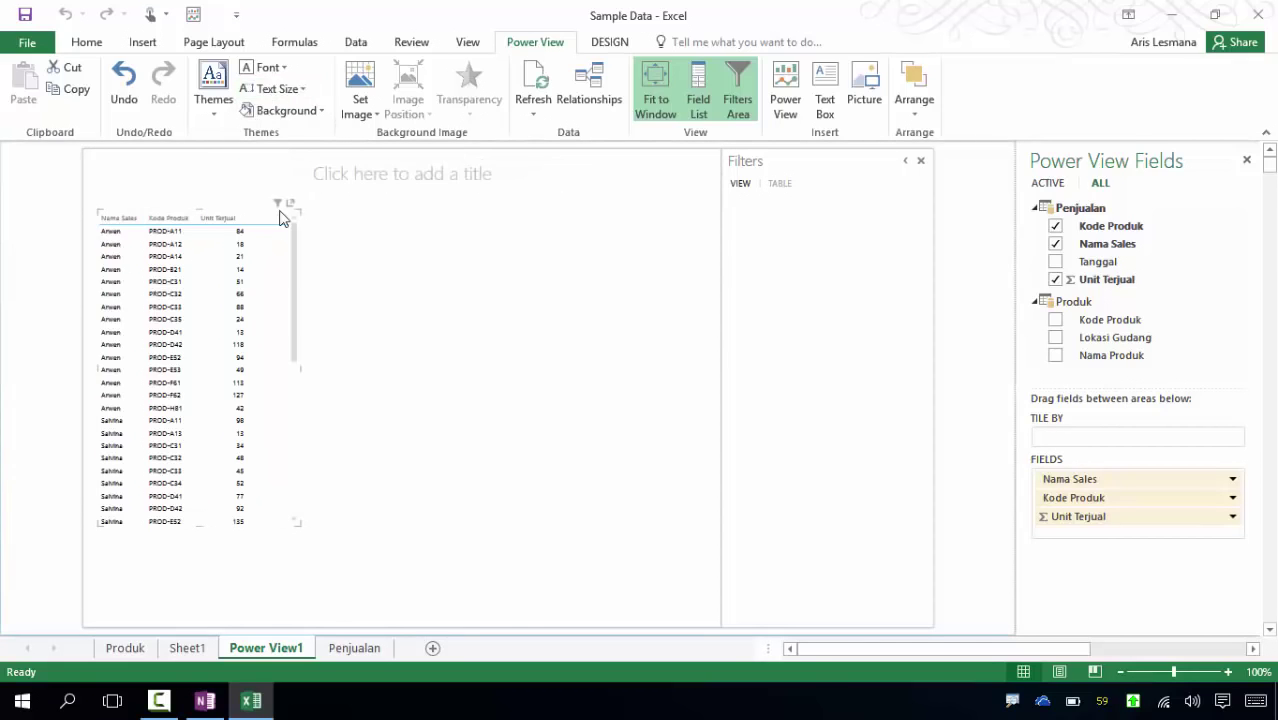
Set the report text size to 150% and enlarge the table until its Unit Terjual column fits.
click(294, 92)
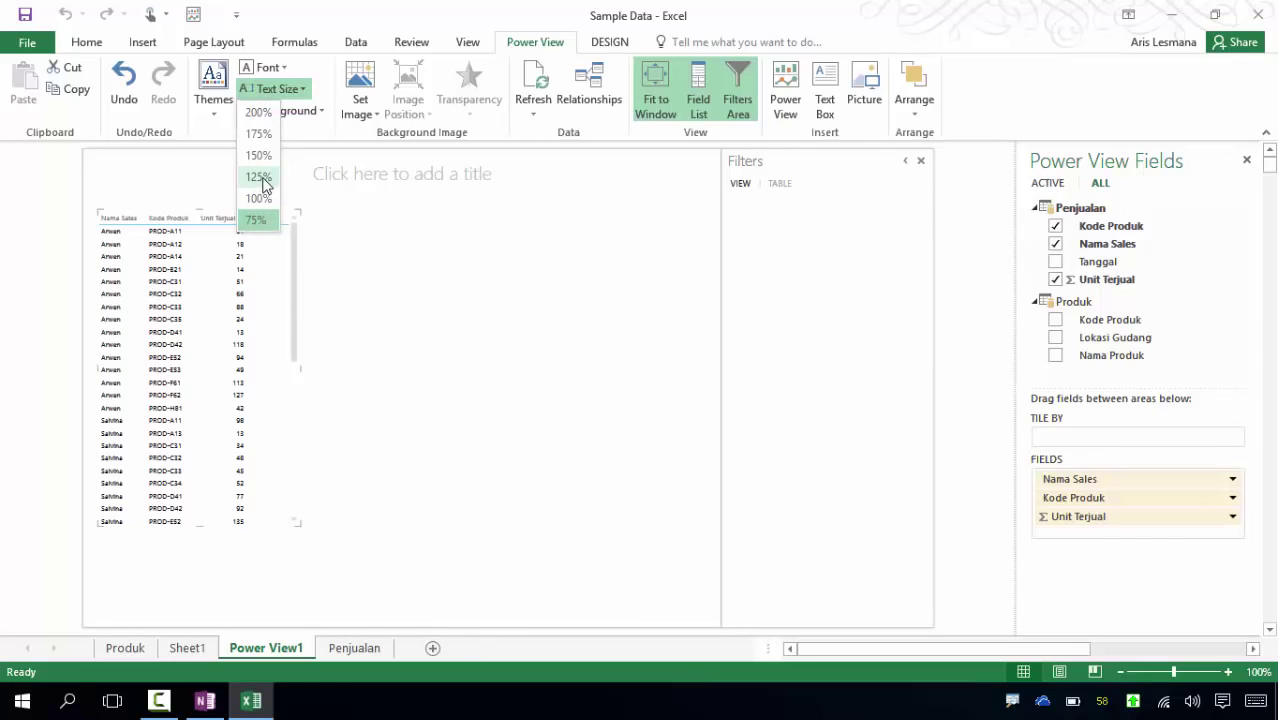
click(264, 160)
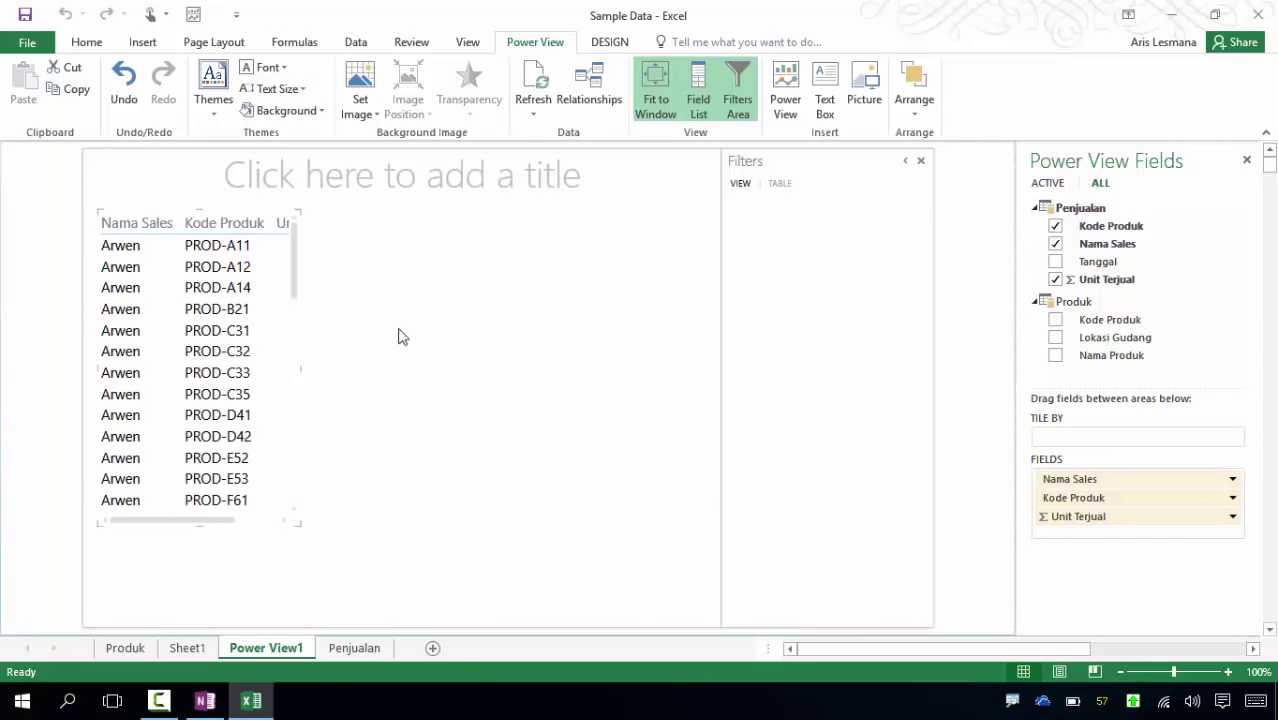
drag(301, 527, 399, 578)
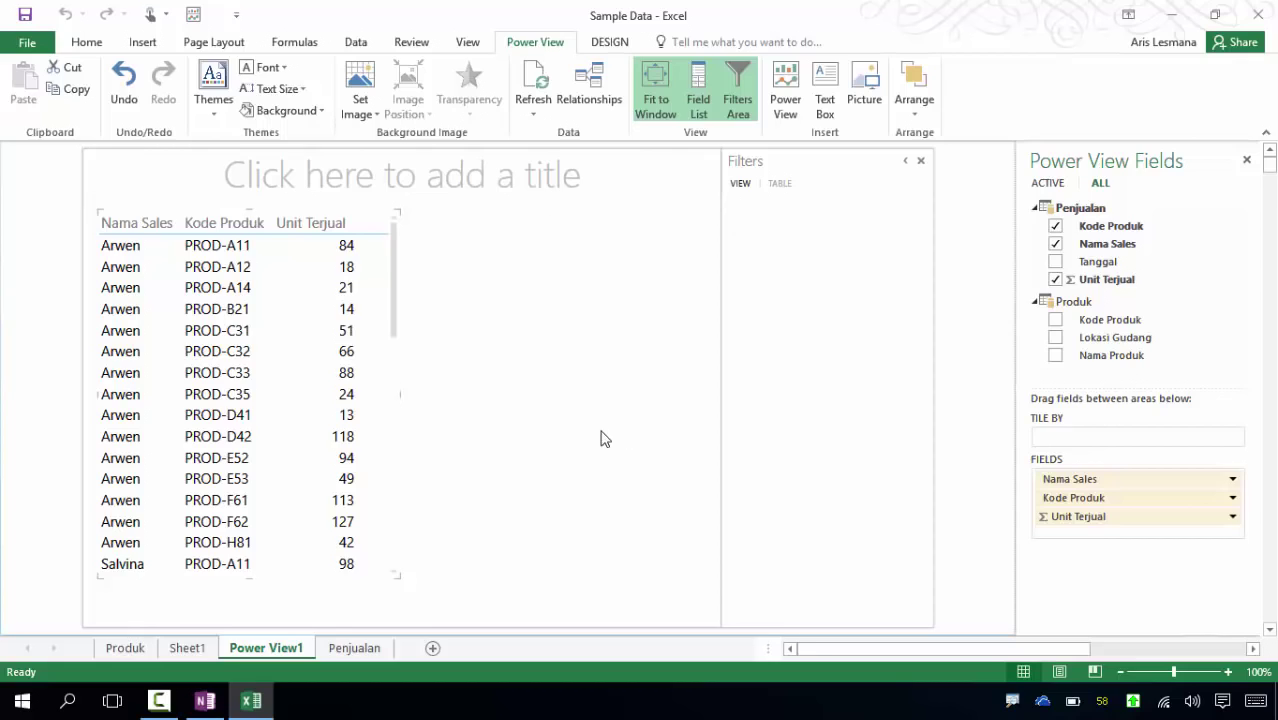
Try the solid light blue background on the report, and restore the plain white background.
click(312, 110)
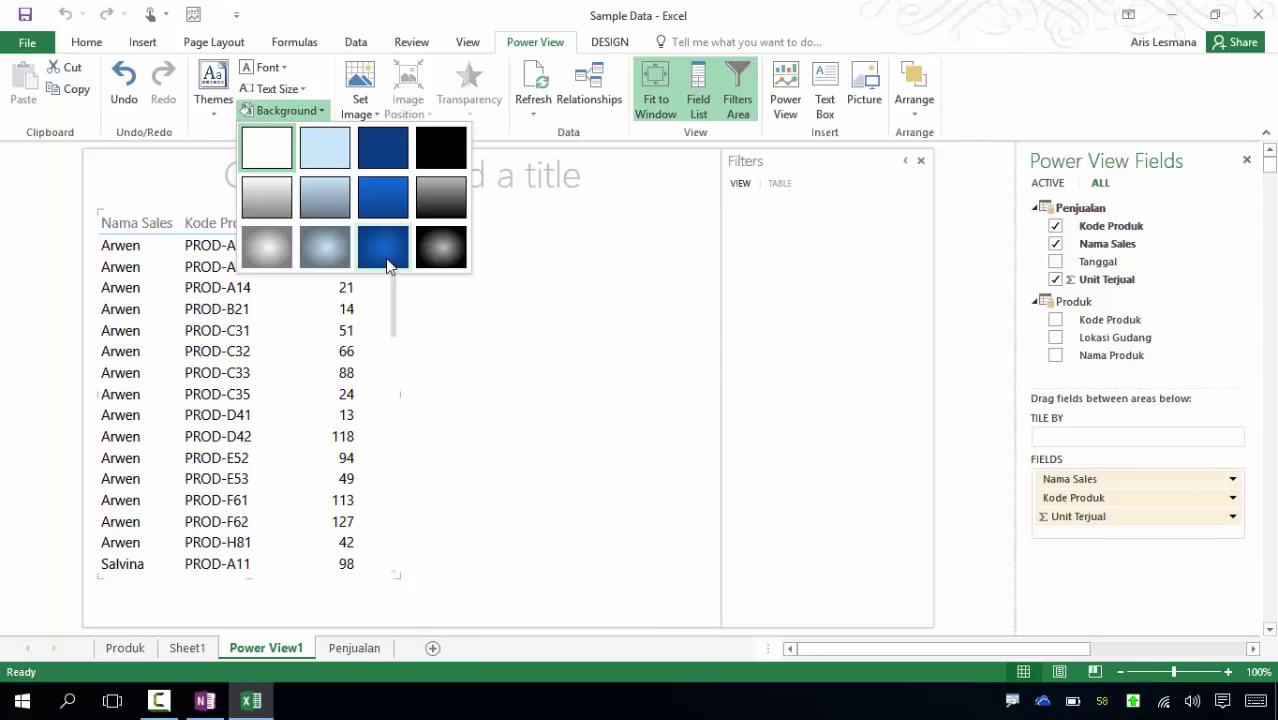
click(327, 151)
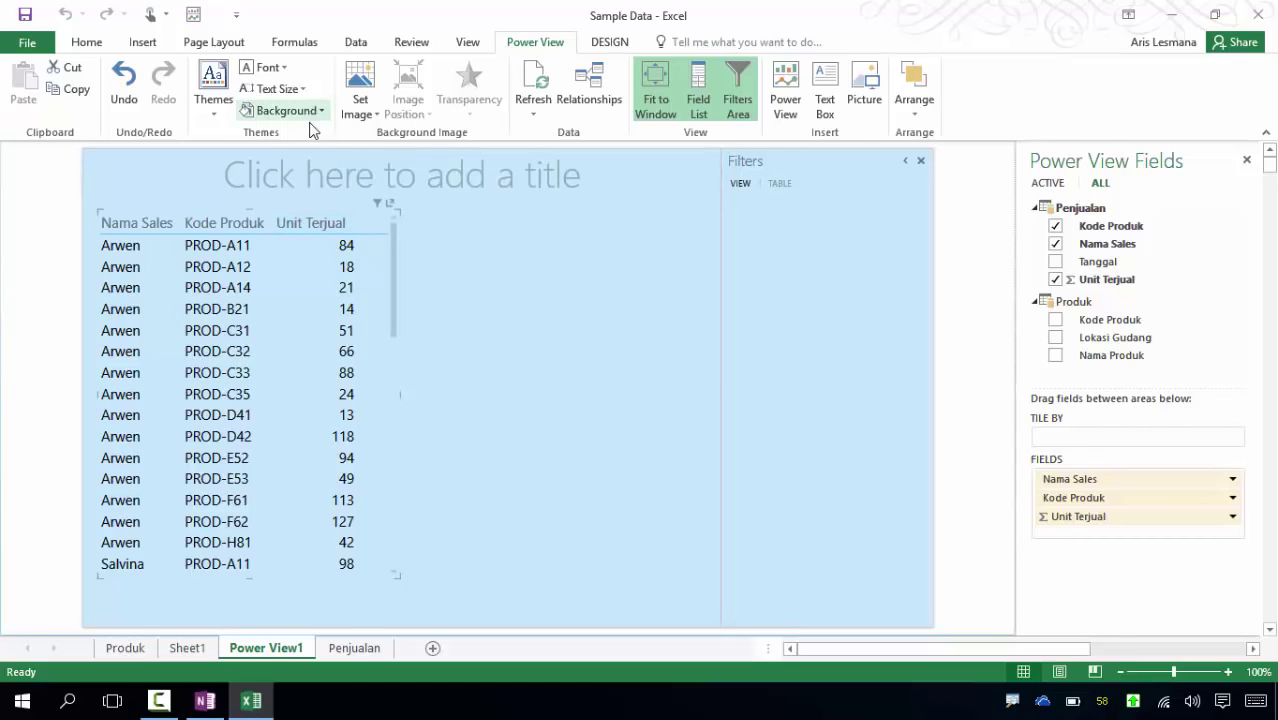
click(312, 116)
click(272, 143)
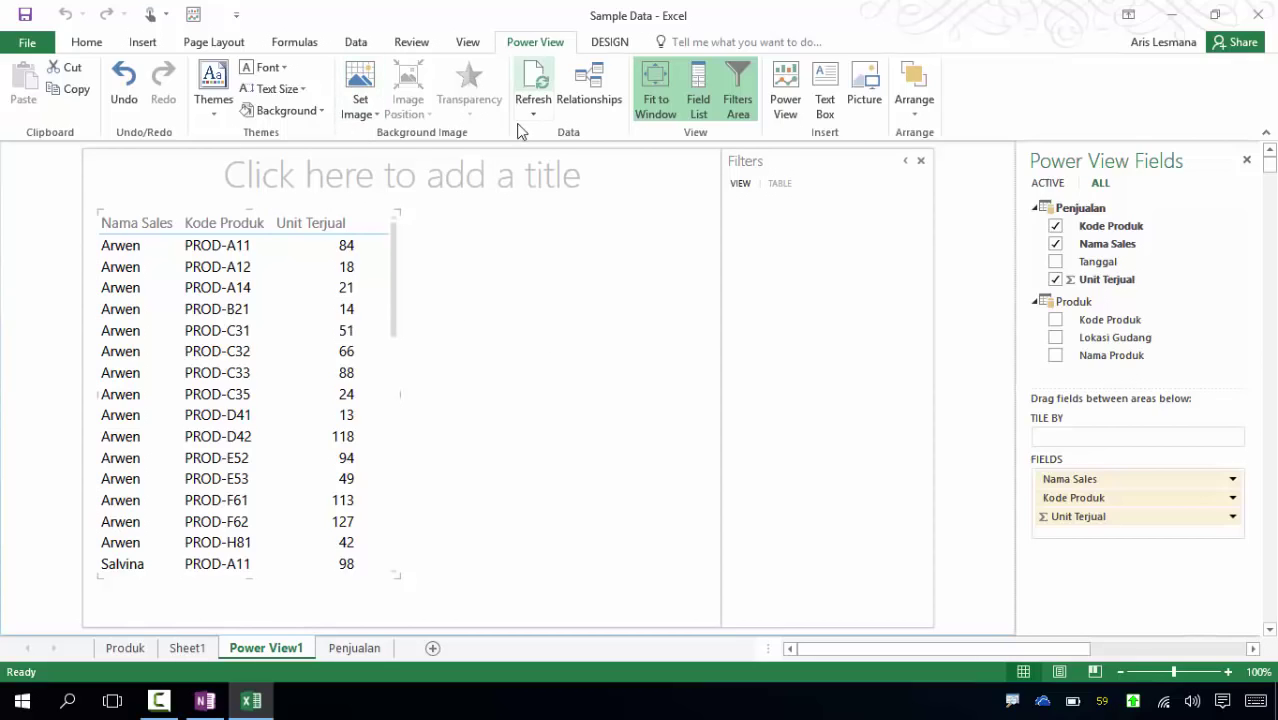
Set Picture1 from Local Disk (D:) as the report's background image and stretch it over the canvas.
click(360, 106)
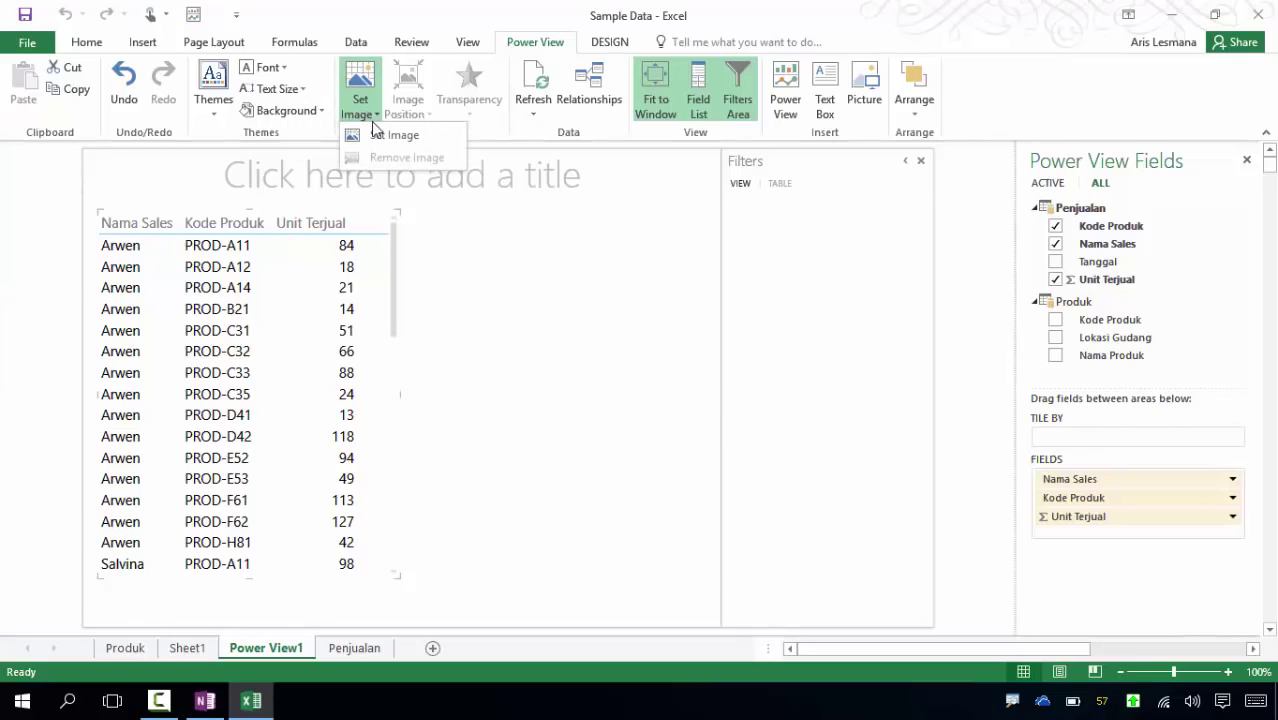
click(384, 140)
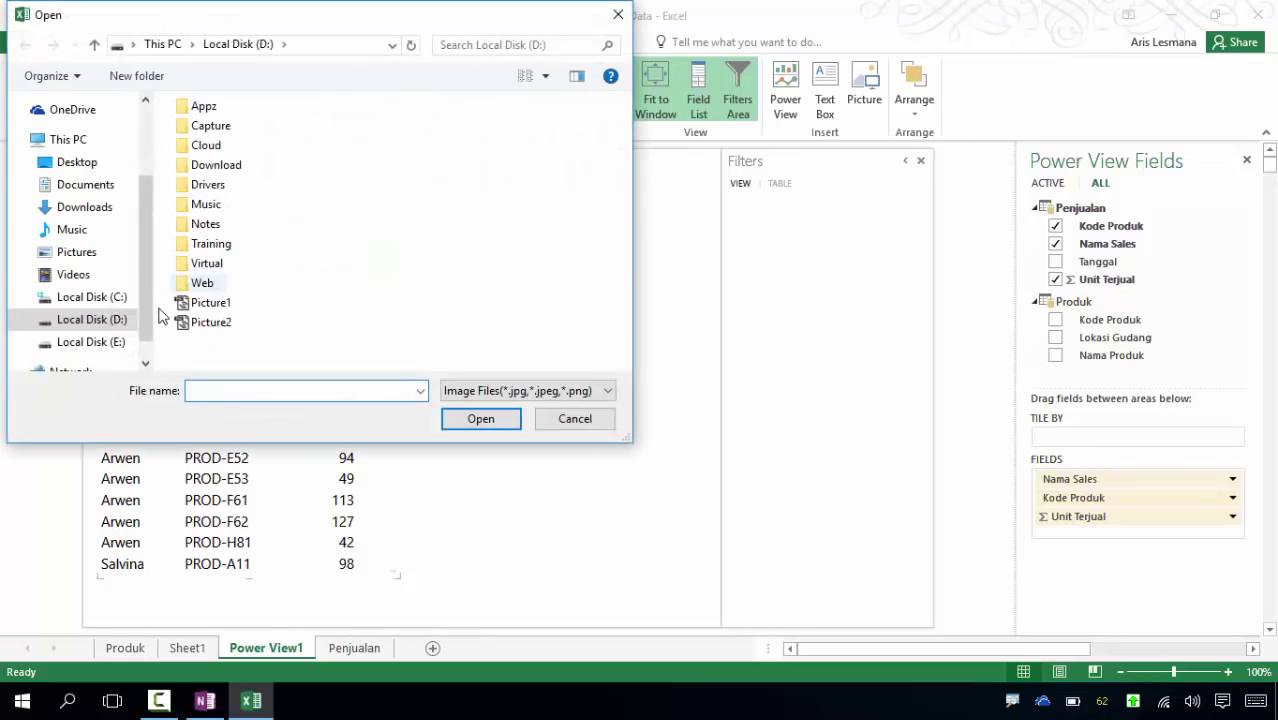
click(205, 303)
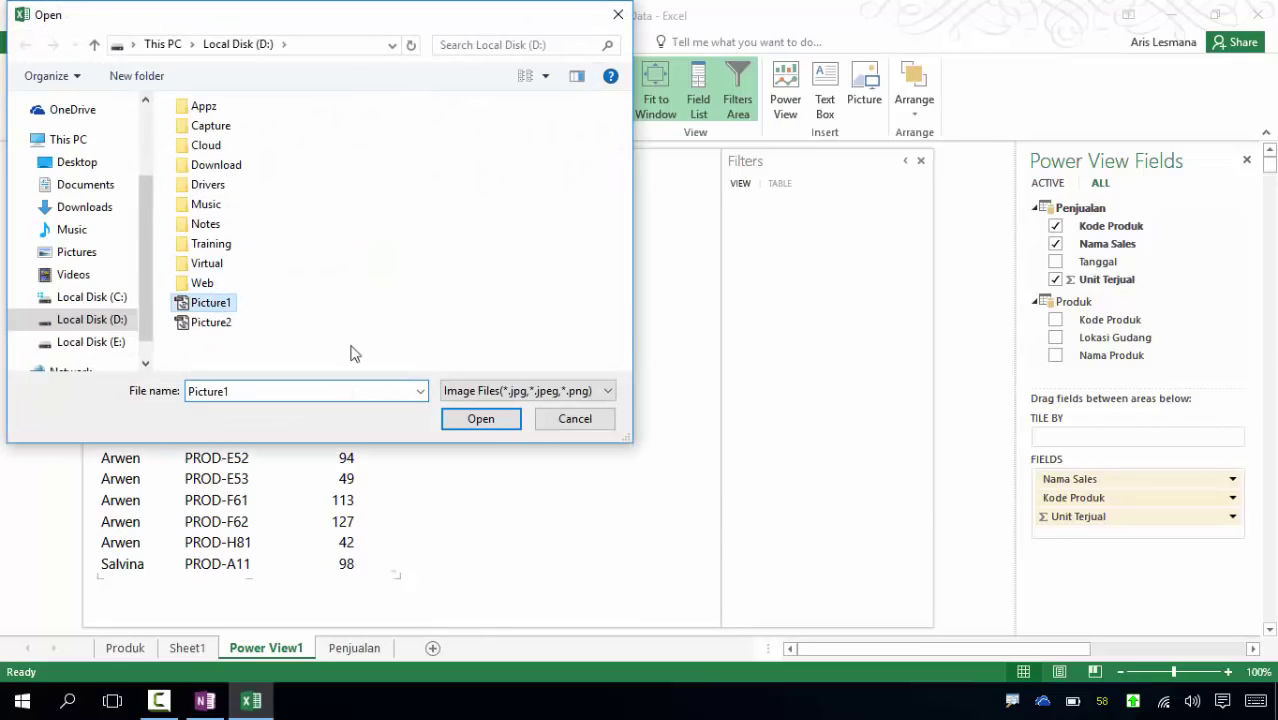
click(492, 418)
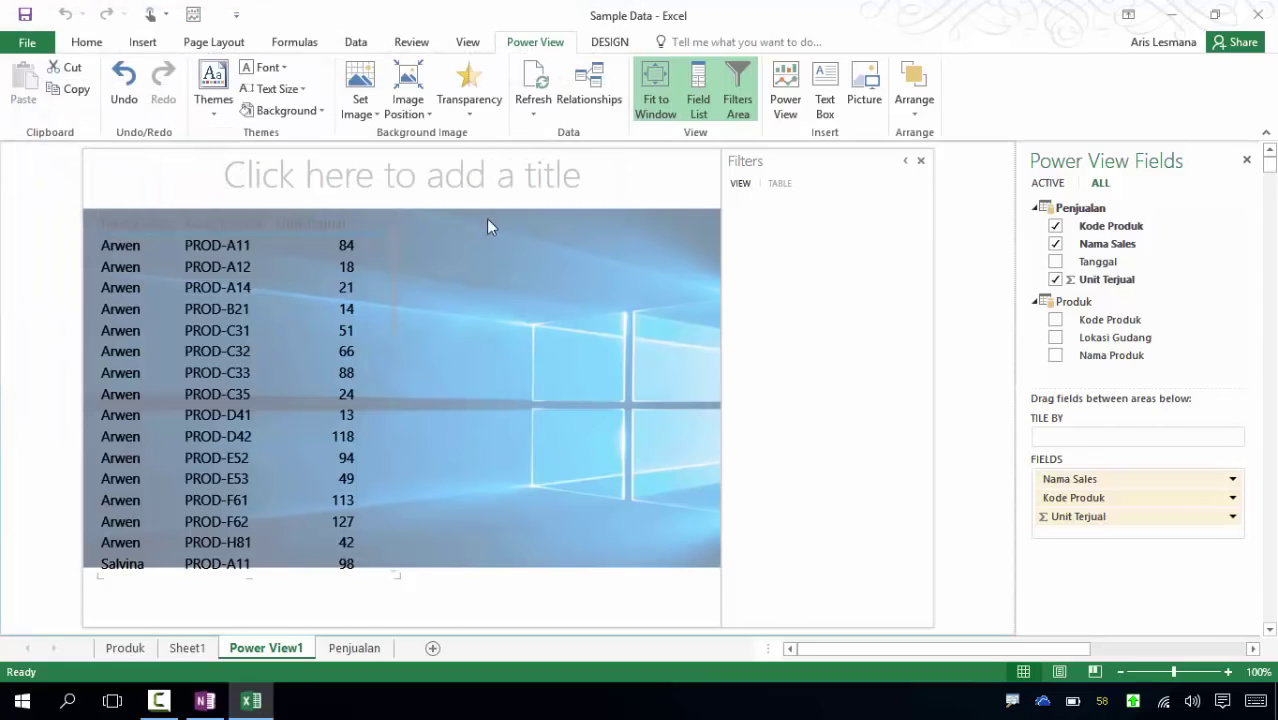
click(424, 118)
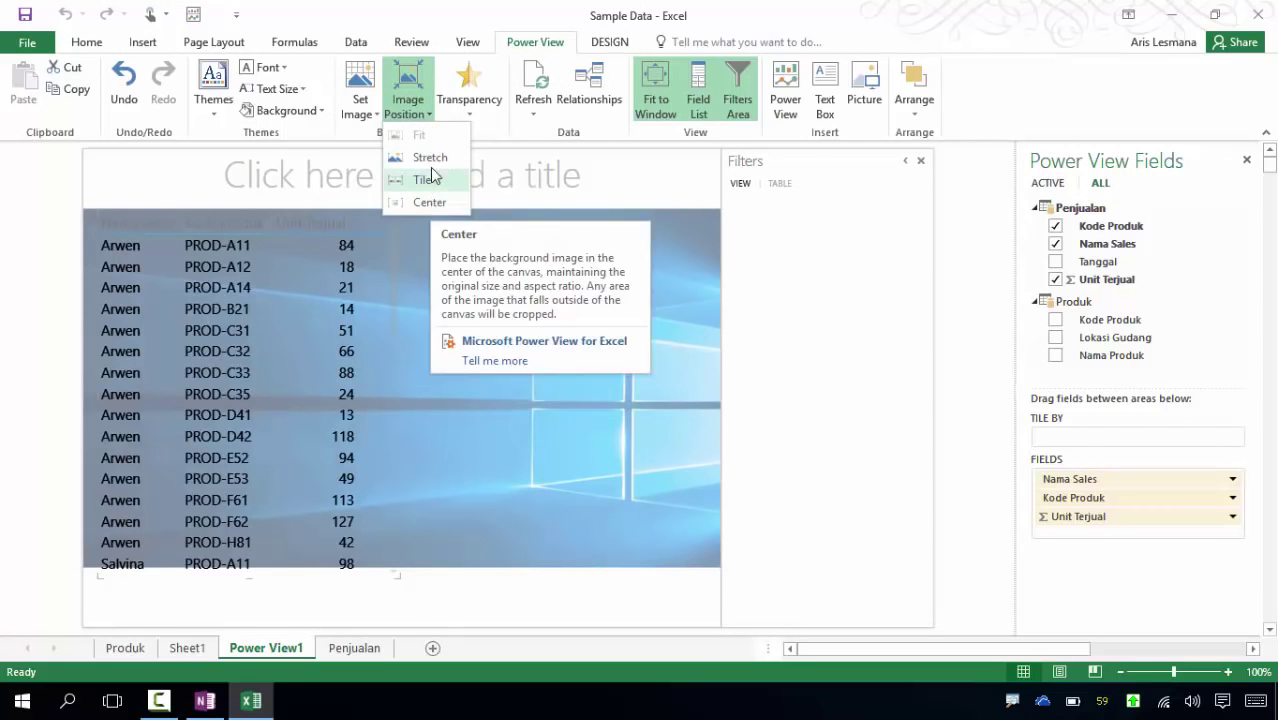
click(429, 158)
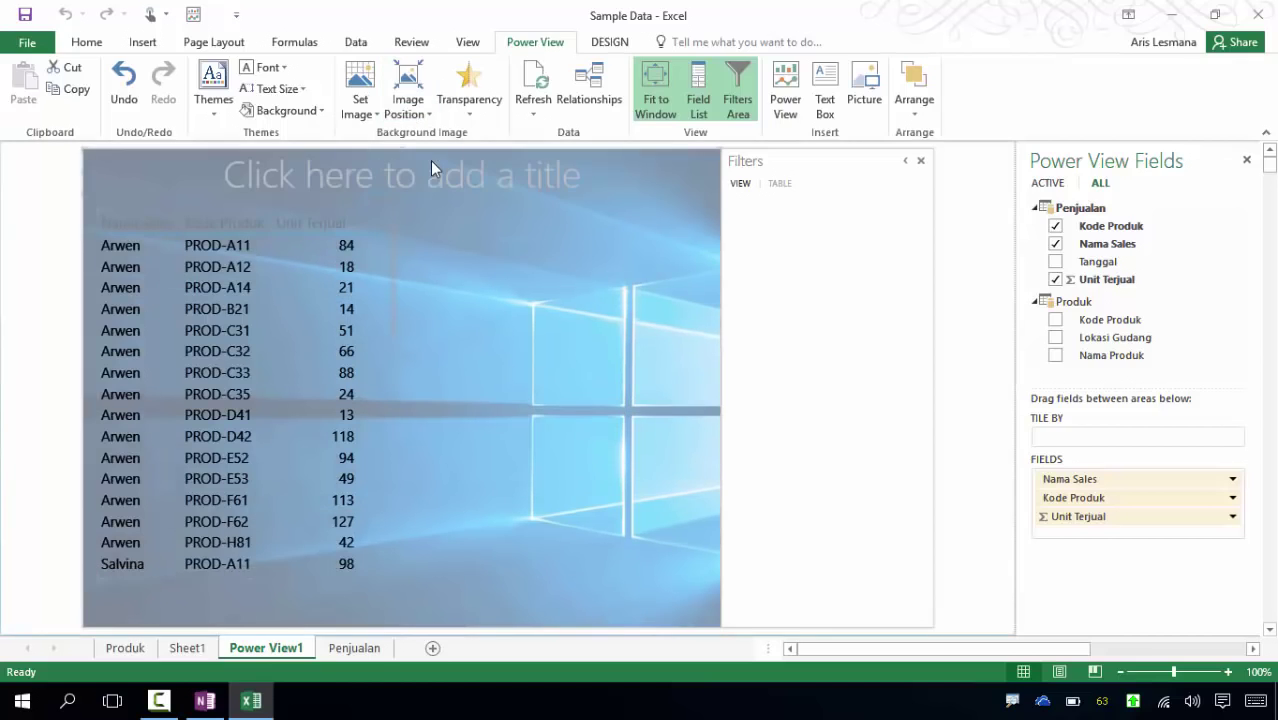
Try 100%, 40% and 0% transparency on the background image, and remove the image from the report.
click(468, 110)
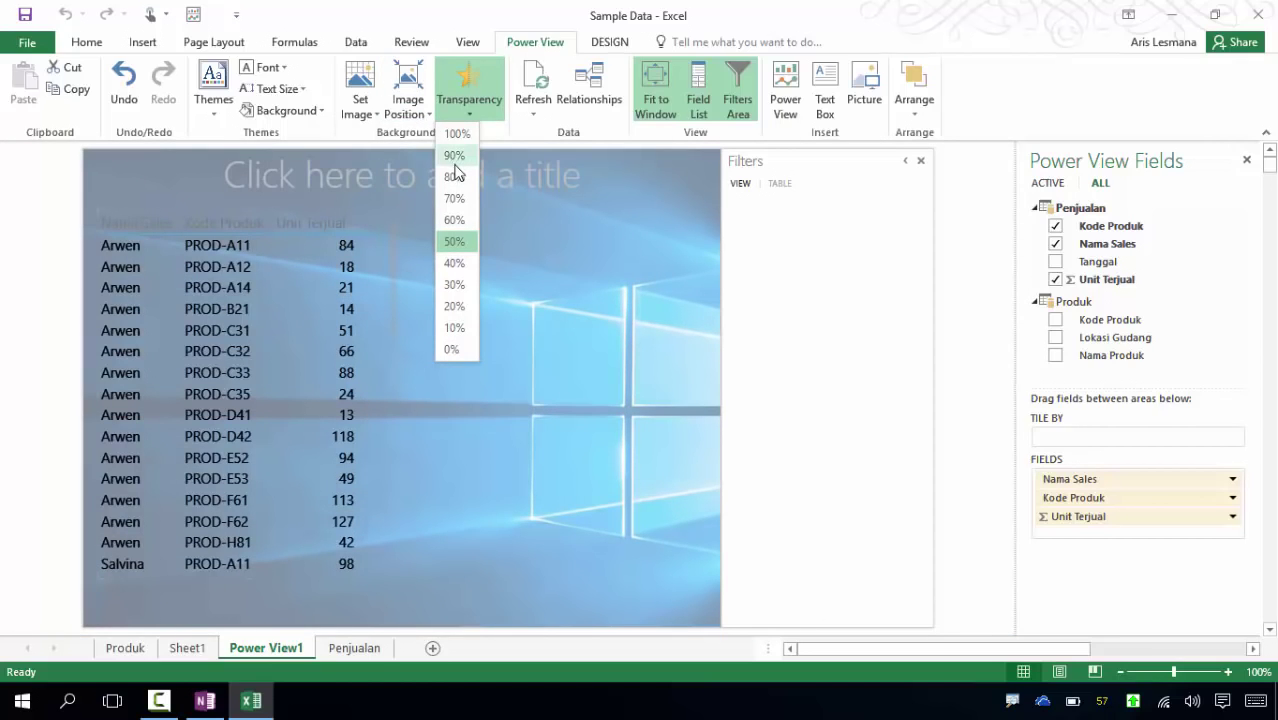
click(456, 134)
click(466, 118)
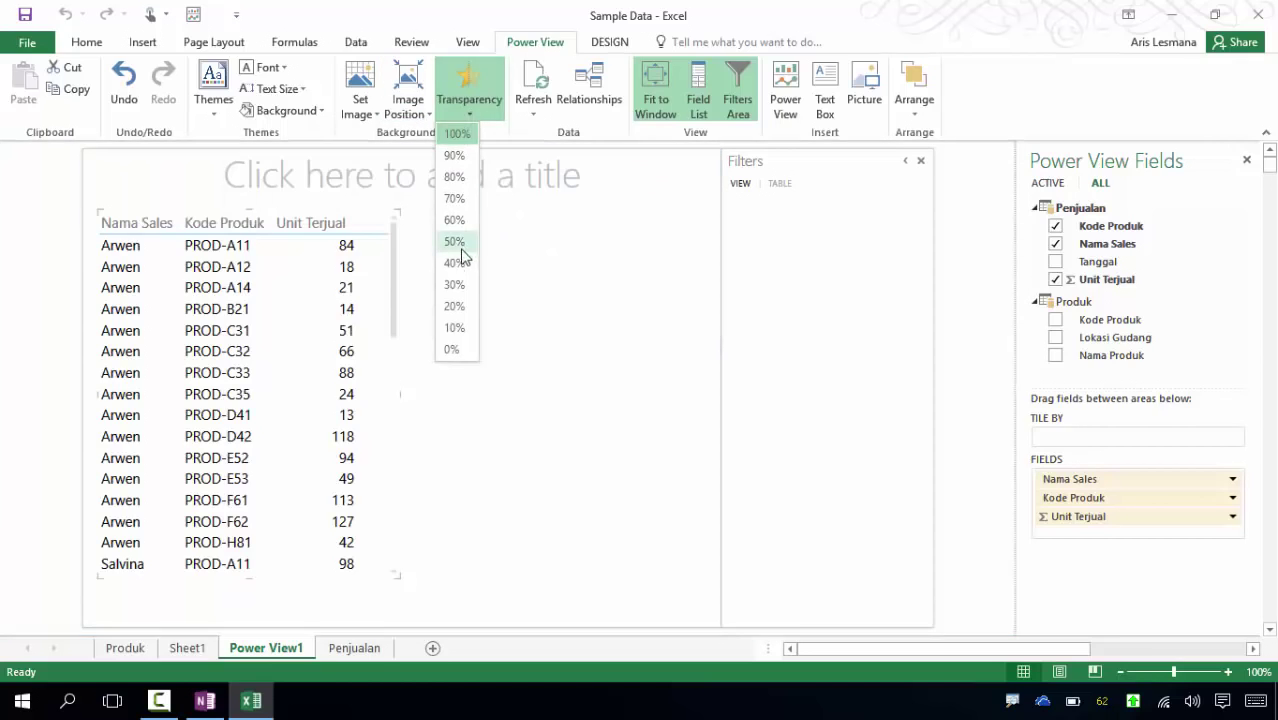
click(454, 261)
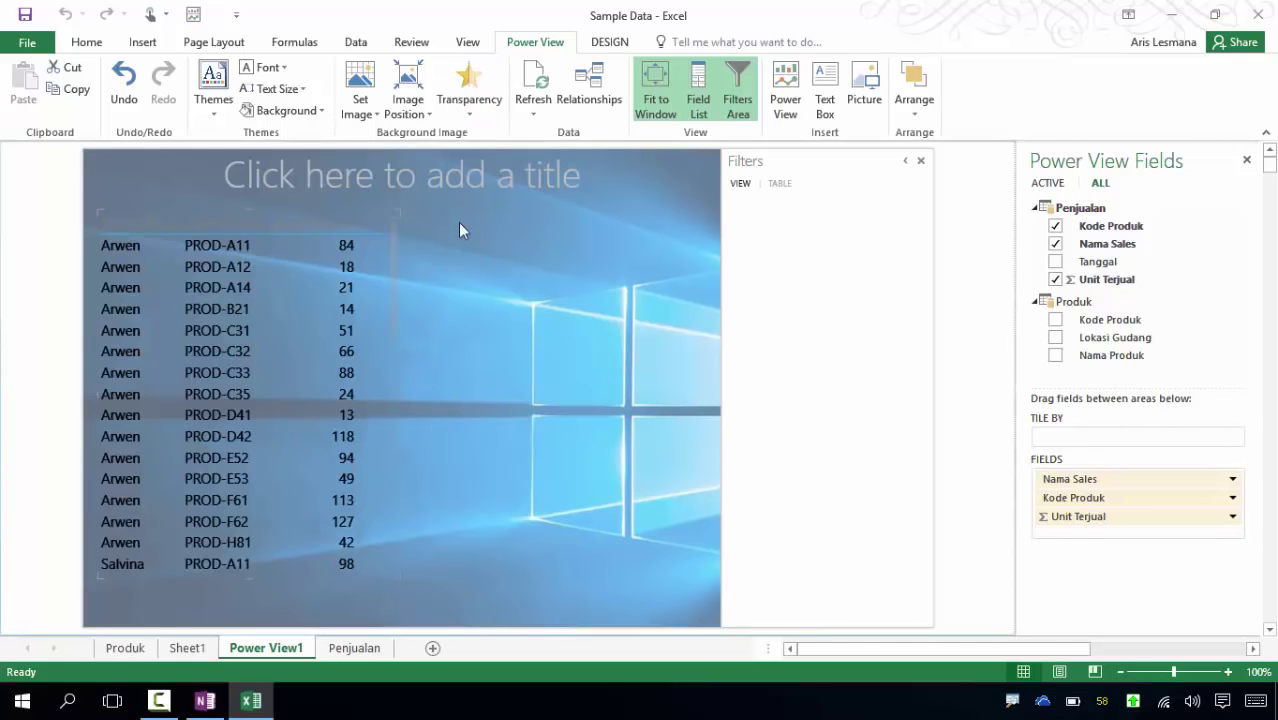
click(478, 112)
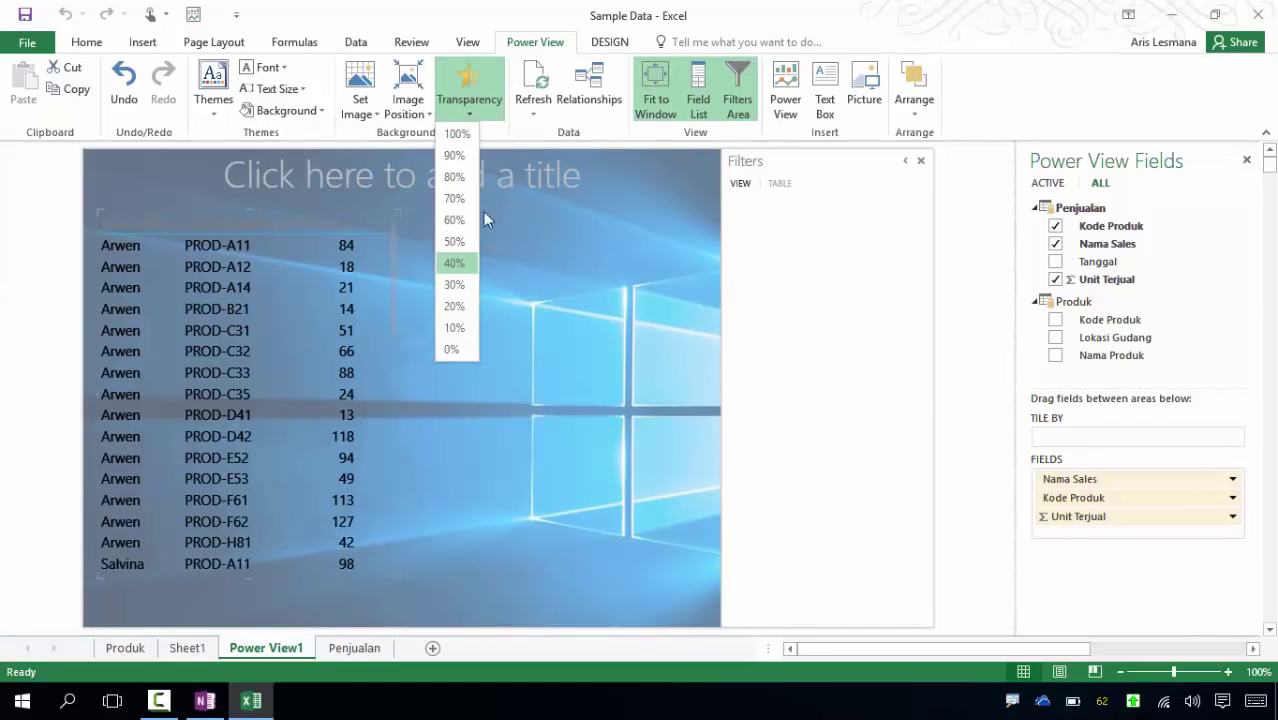
click(450, 349)
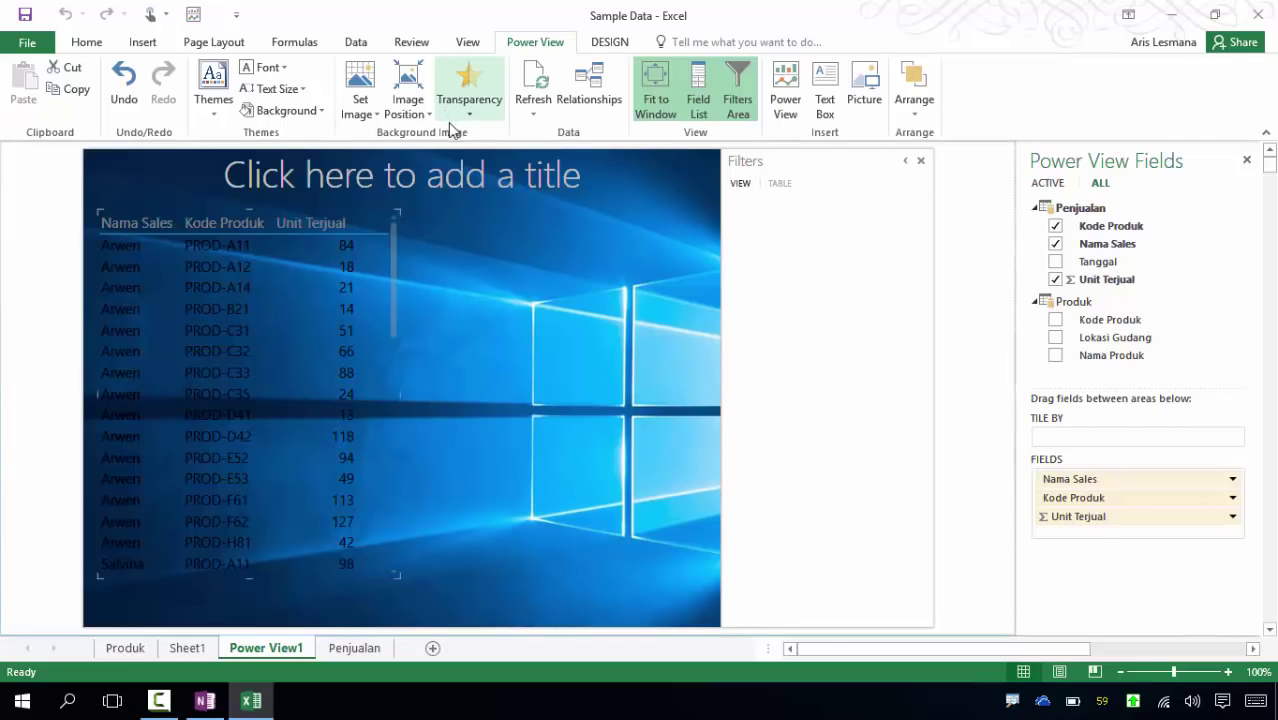
click(370, 114)
click(386, 157)
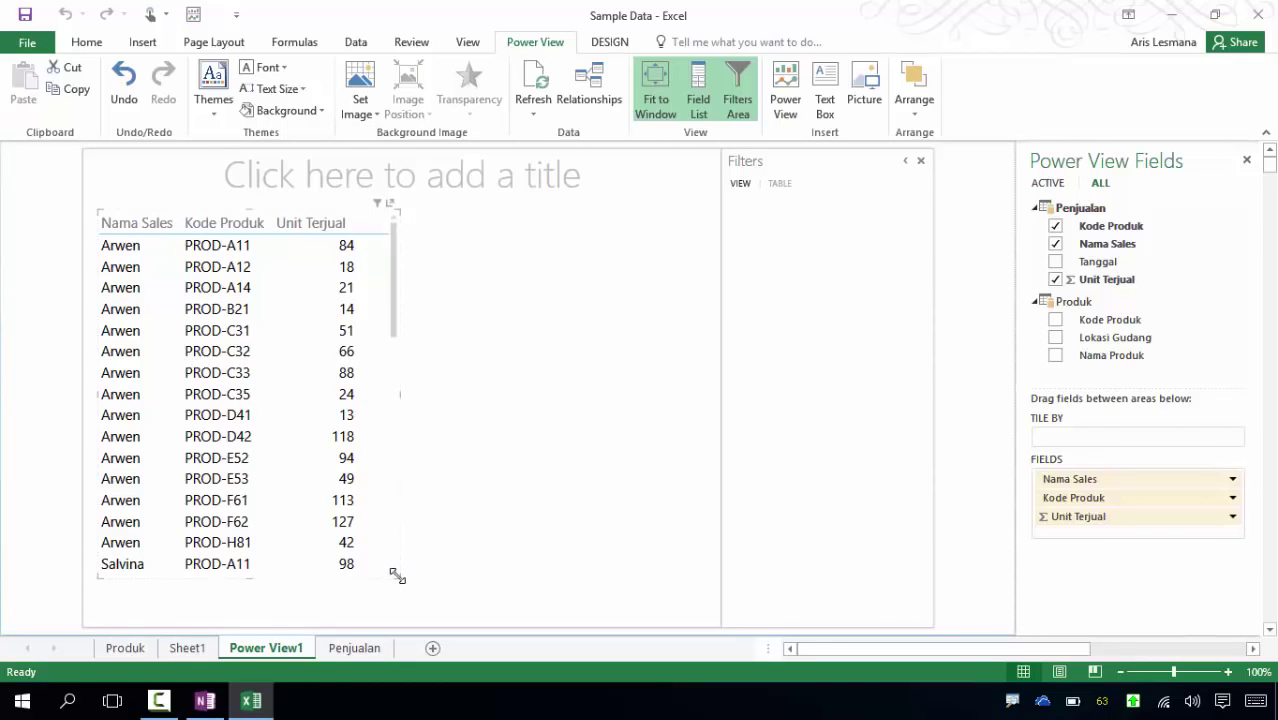
Shorten the Nama Sales table and build a second table beside it from Nama Produk and Unit Terjual.
drag(397, 577, 383, 470)
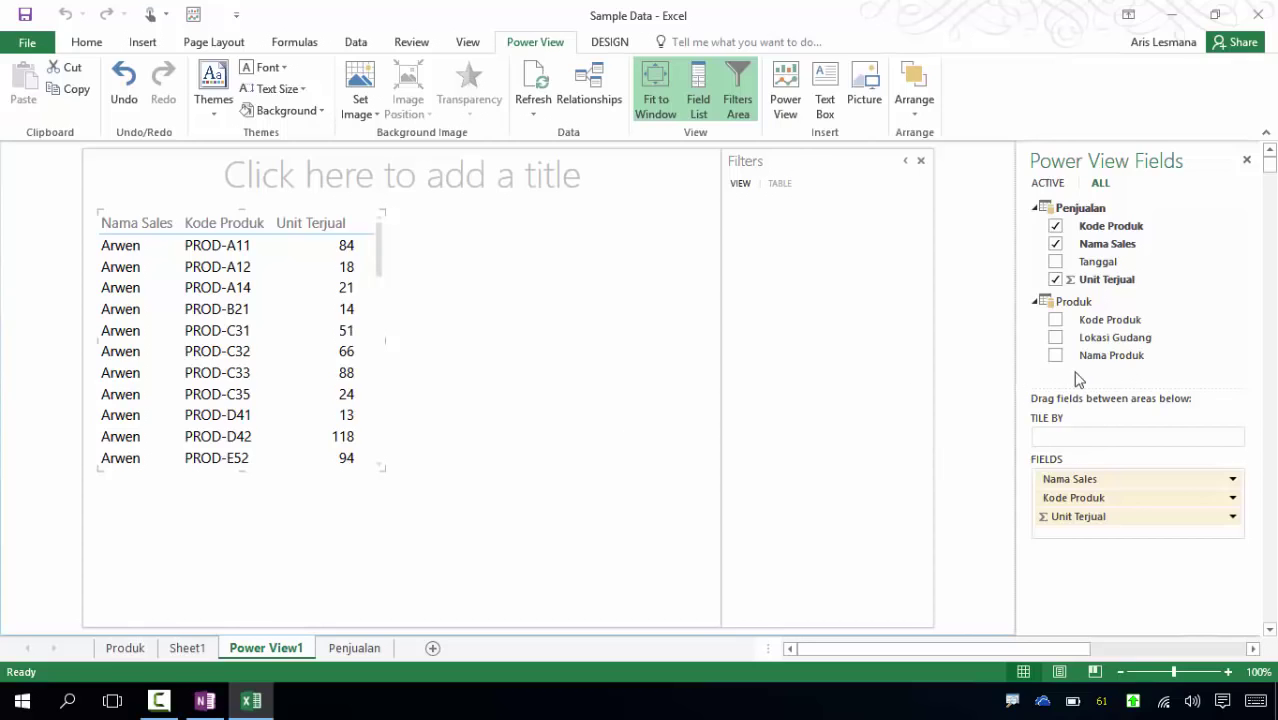
click(571, 394)
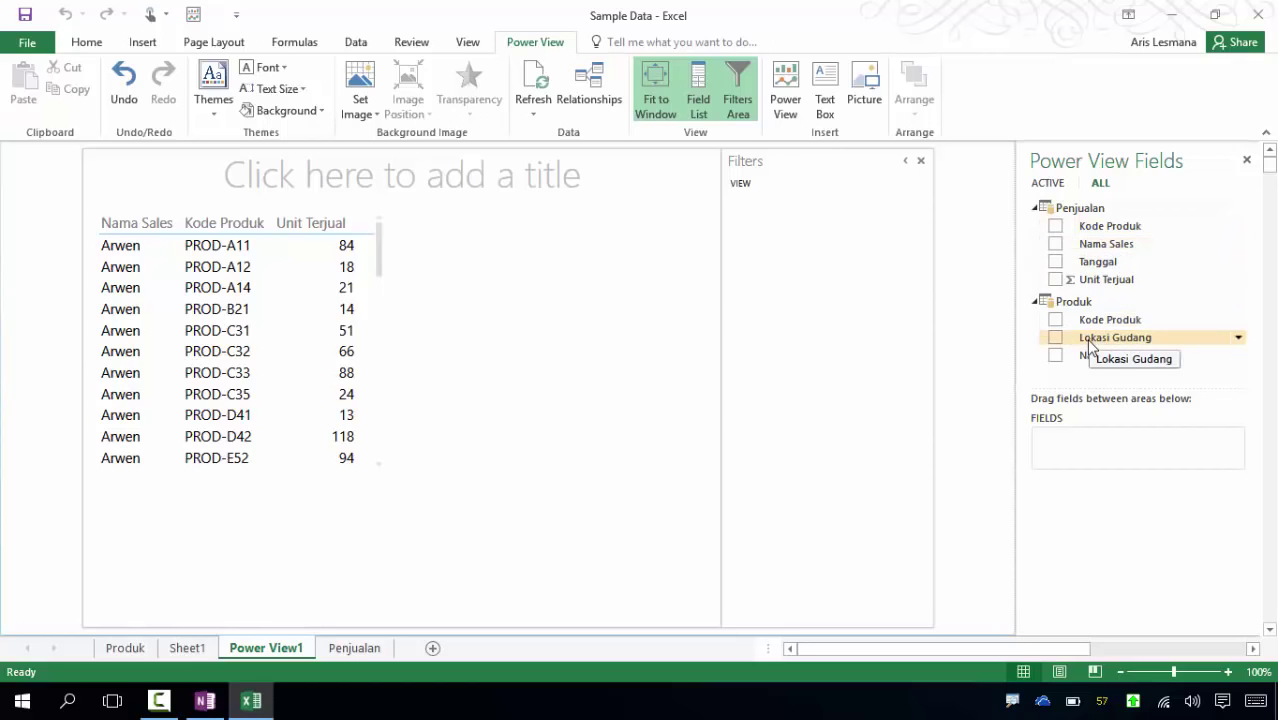
click(1054, 356)
click(1055, 279)
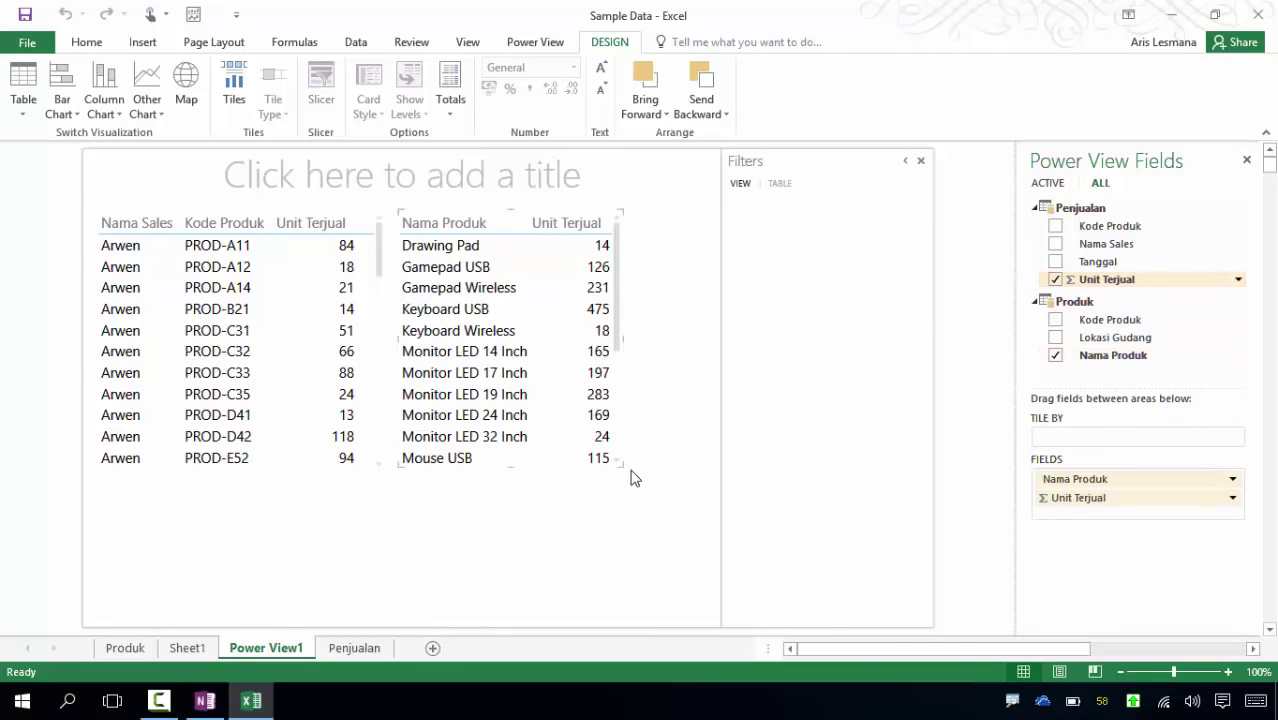
Enlarge the Nama Produk table and extend the Nama Sales table down to the same height.
drag(617, 460, 642, 507)
drag(657, 567, 656, 566)
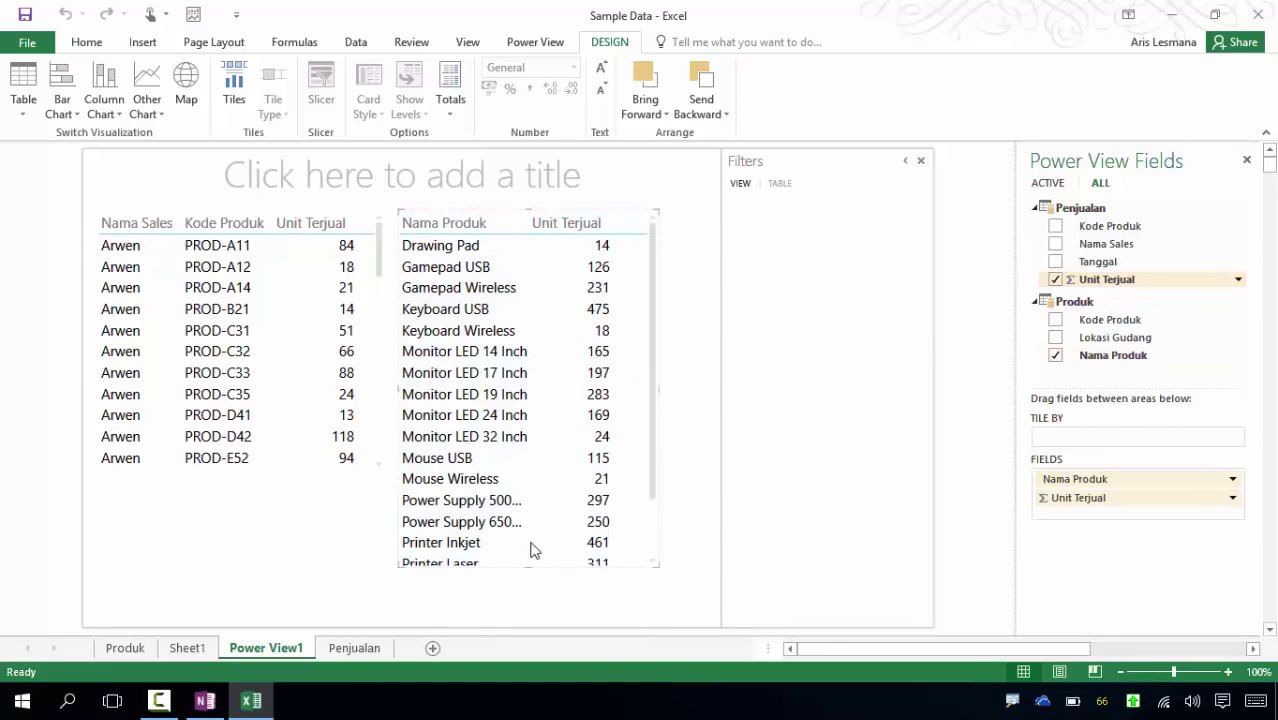
drag(382, 477, 385, 568)
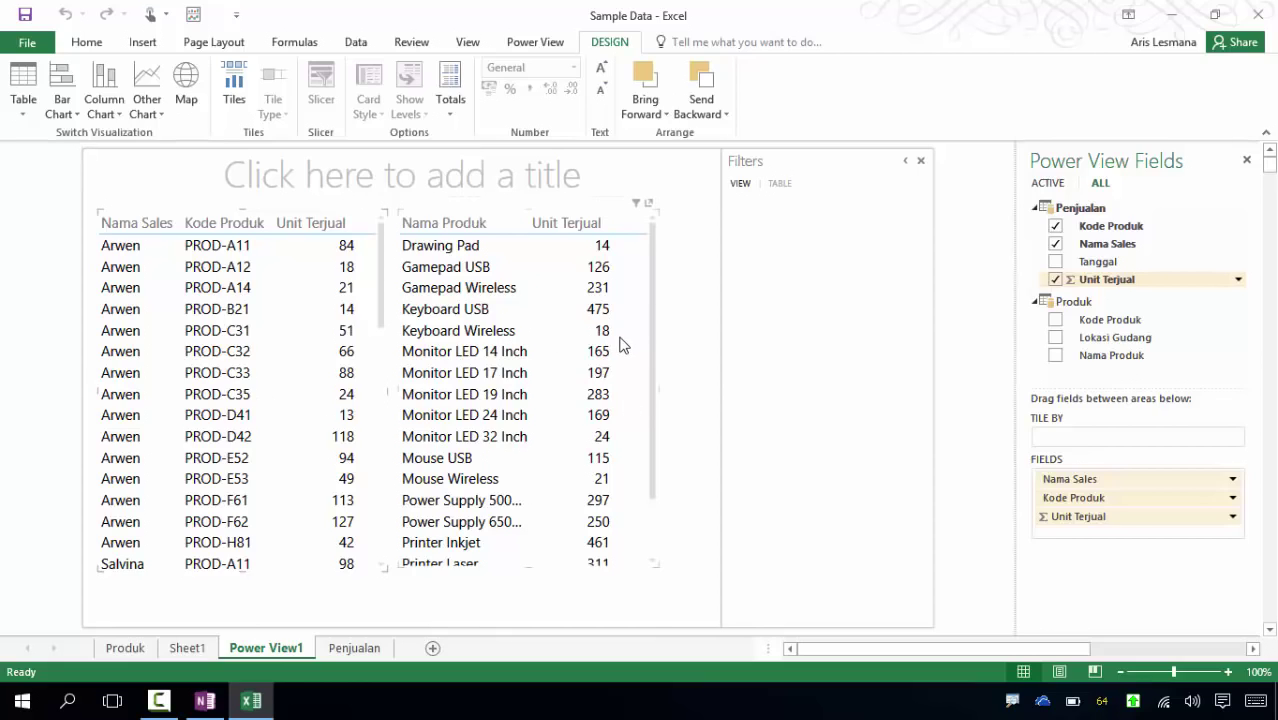
Examine the Kode Produk, Nama Sales and Unit Terjual filter options of the Nama Sales table.
click(781, 186)
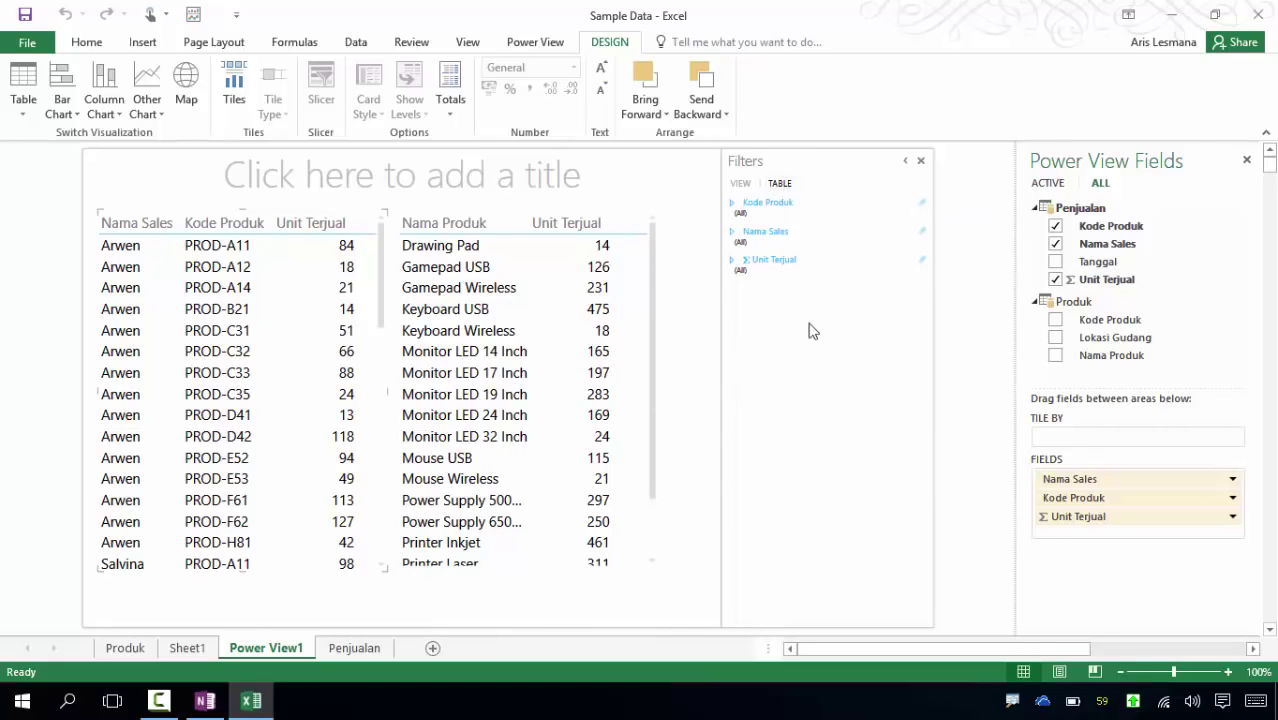
click(736, 207)
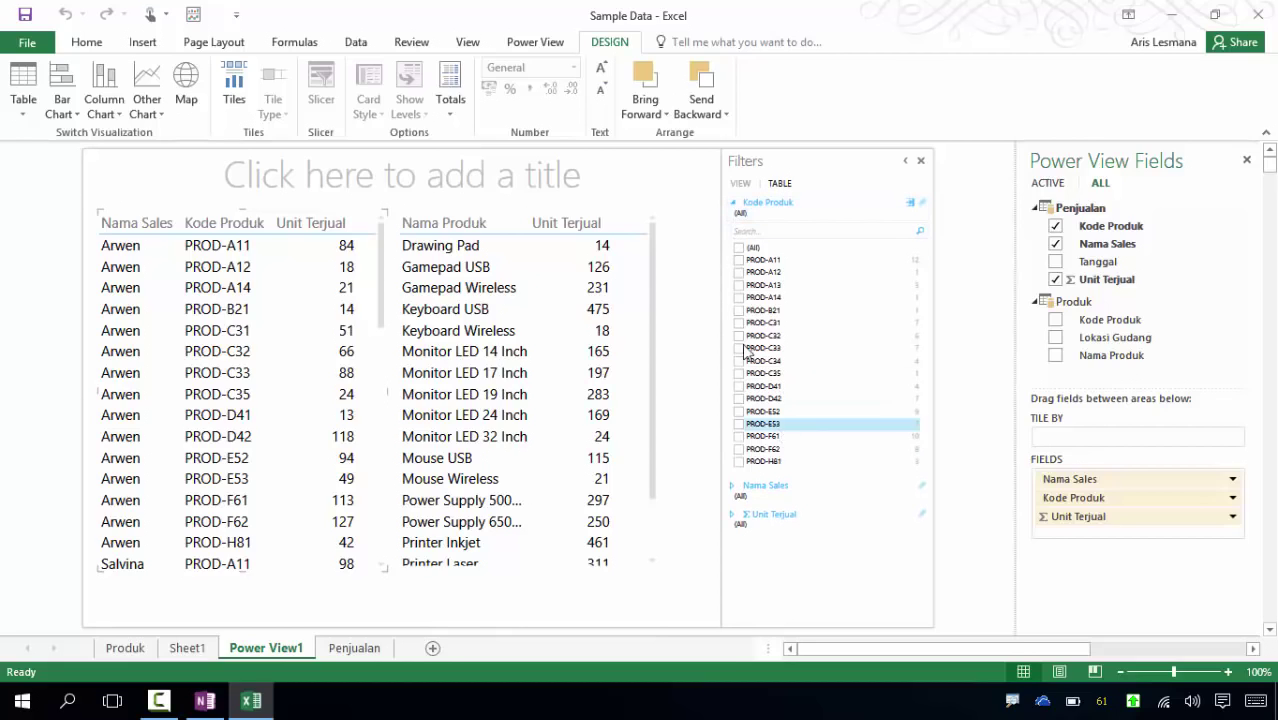
click(800, 485)
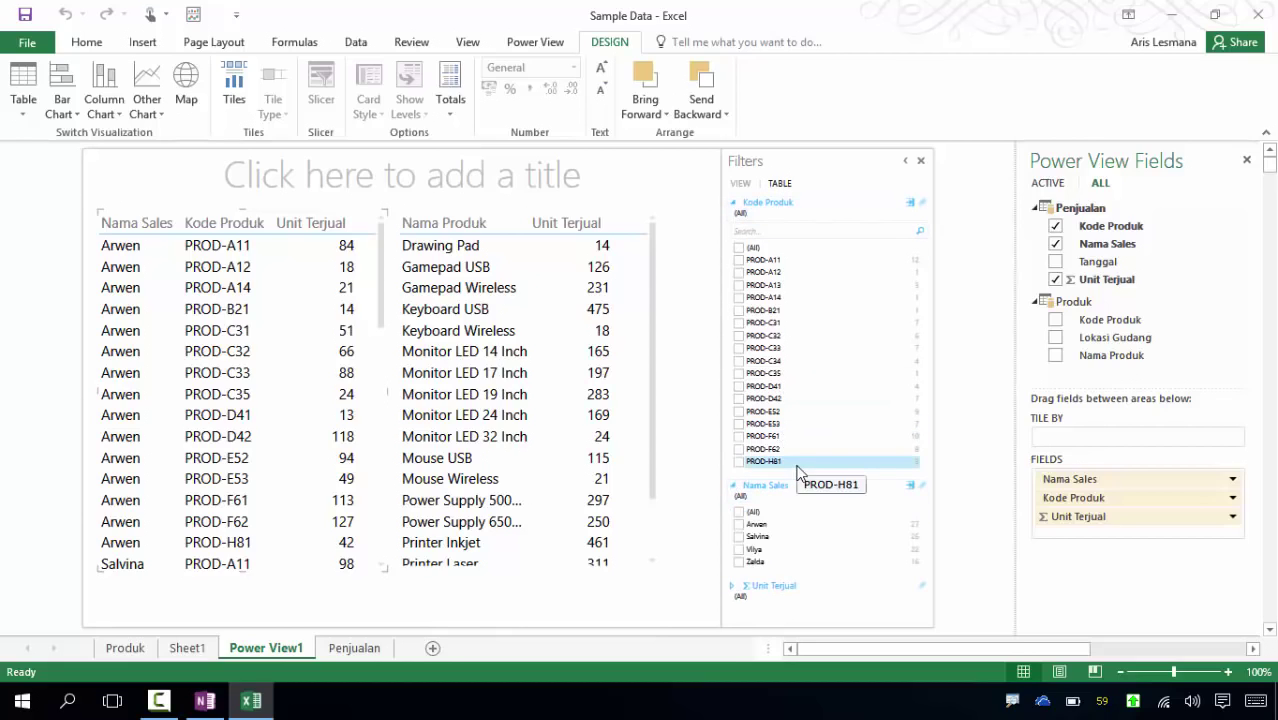
click(732, 585)
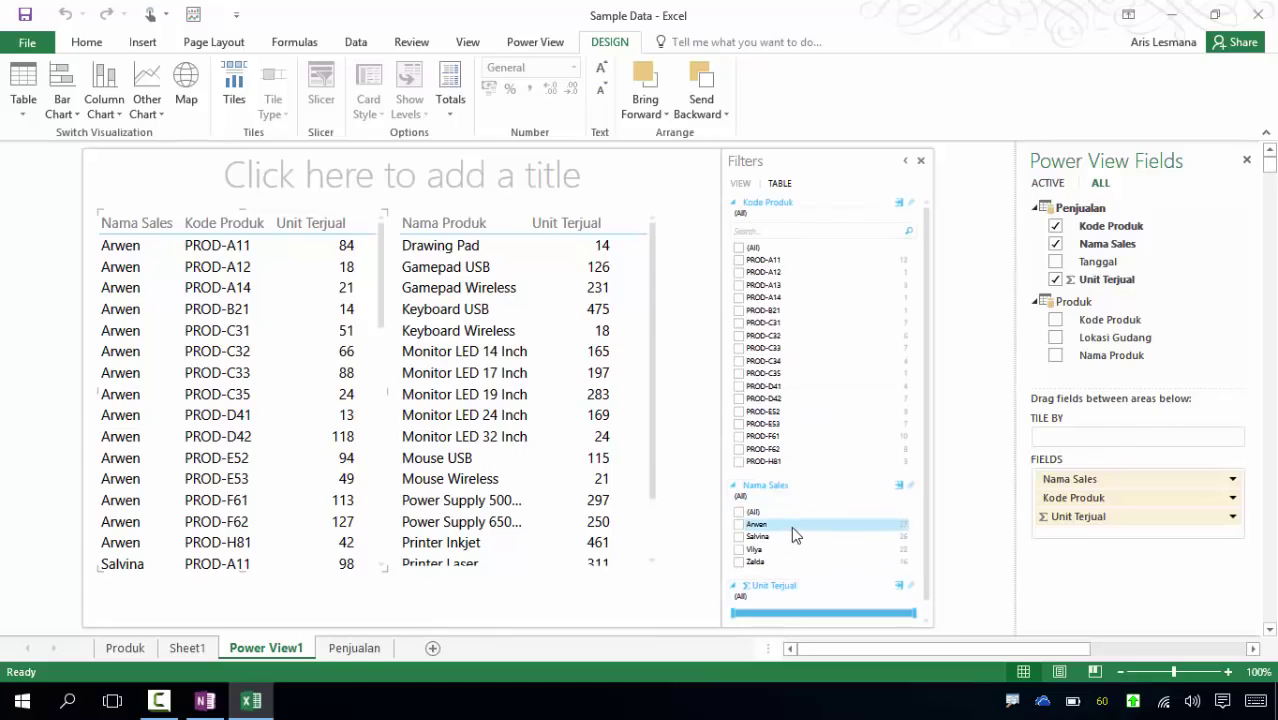
click(734, 589)
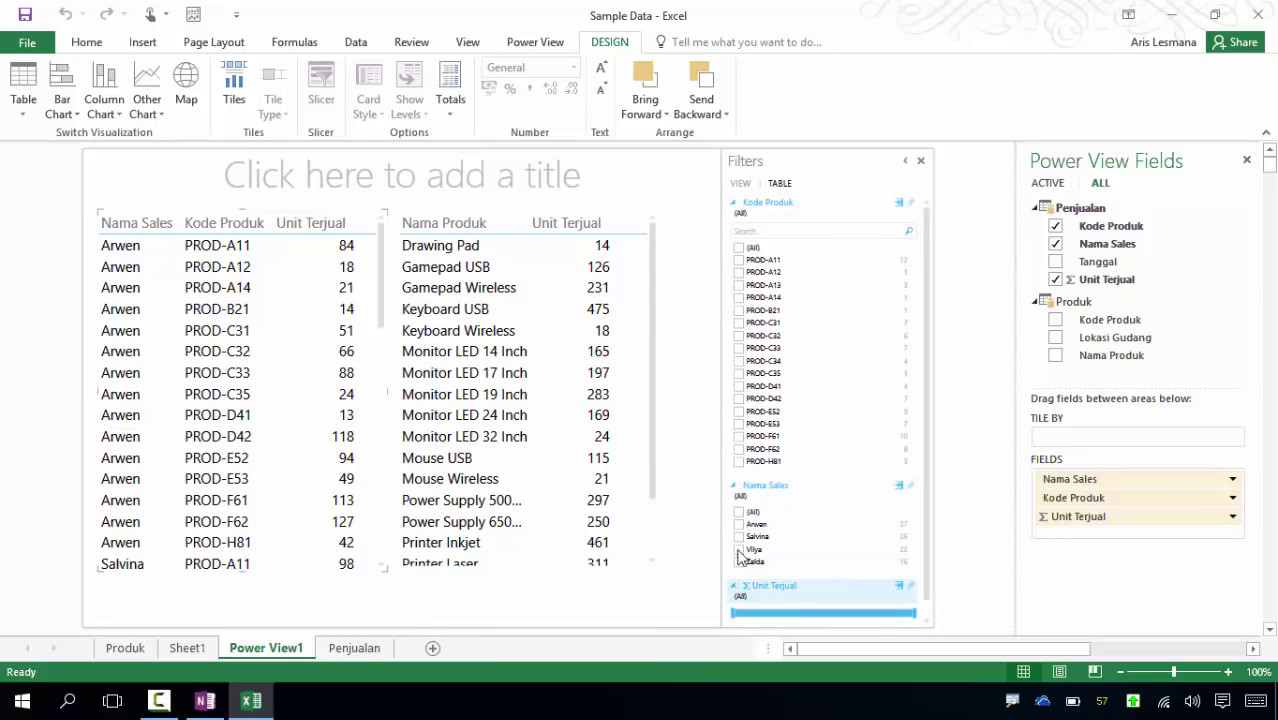
click(733, 486)
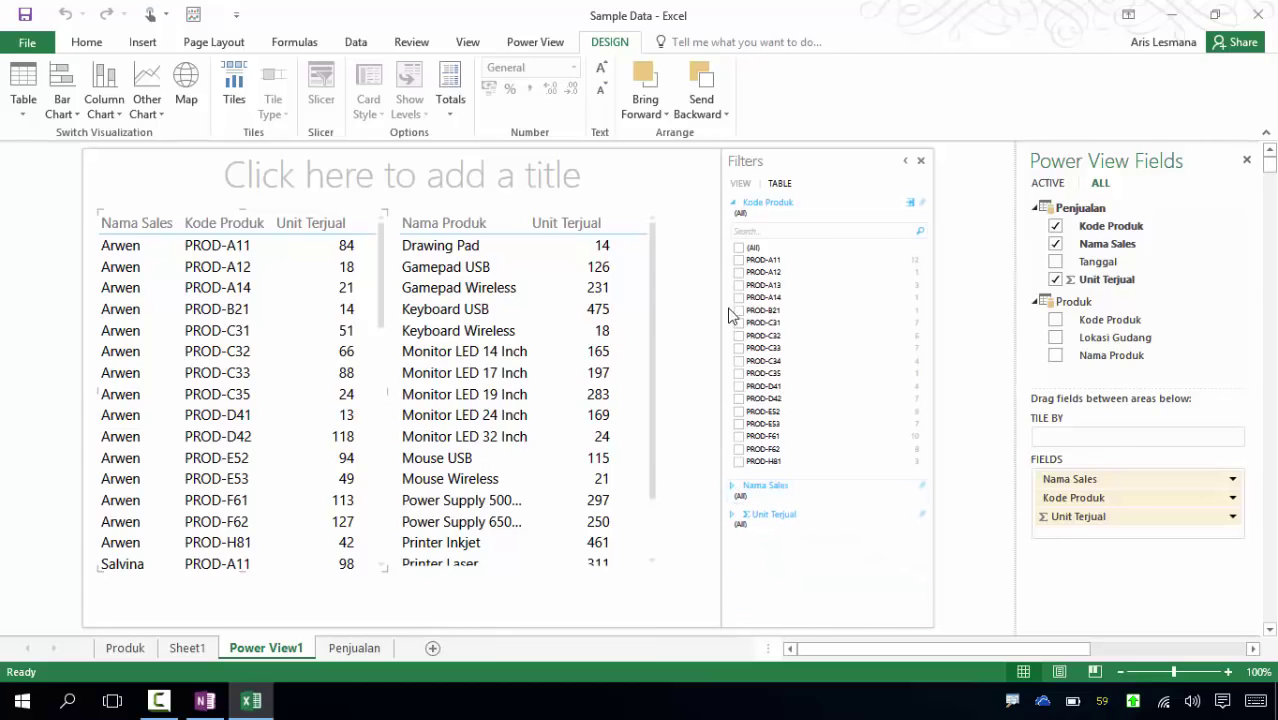
click(735, 204)
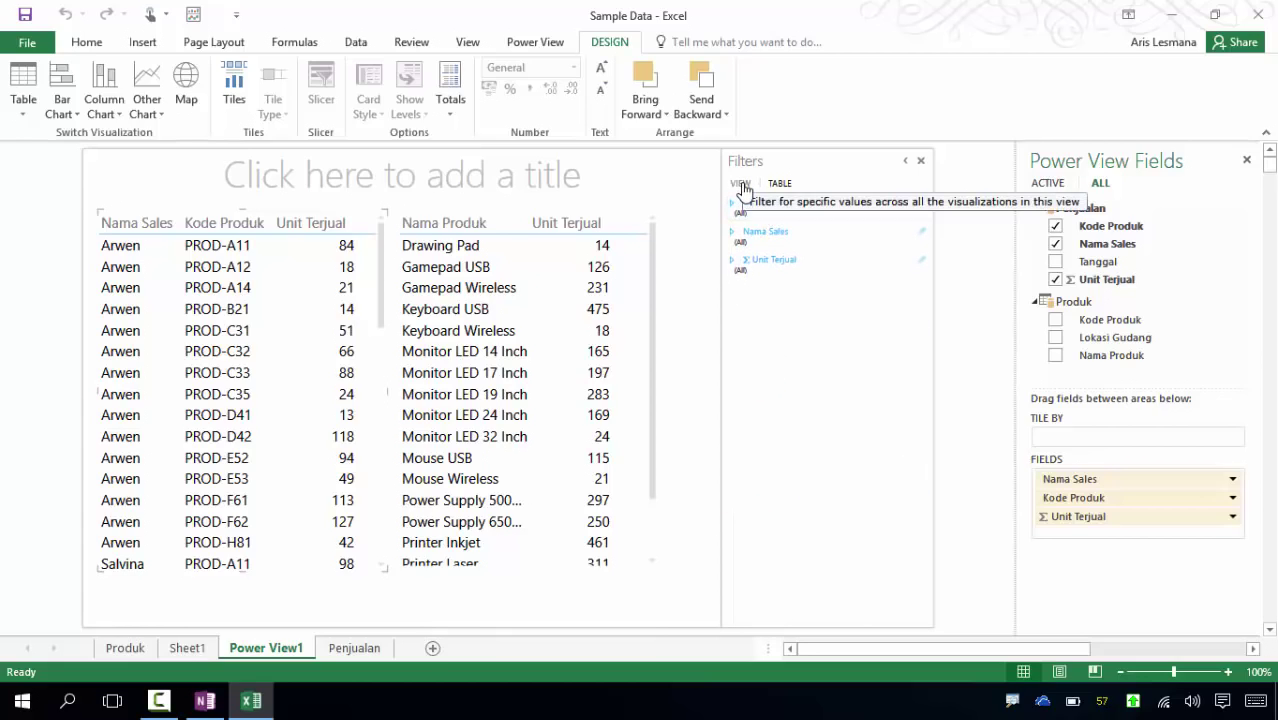
Try a view-wide Nama Sales filter on each salesperson in turn, and remove the filter from the report.
click(741, 185)
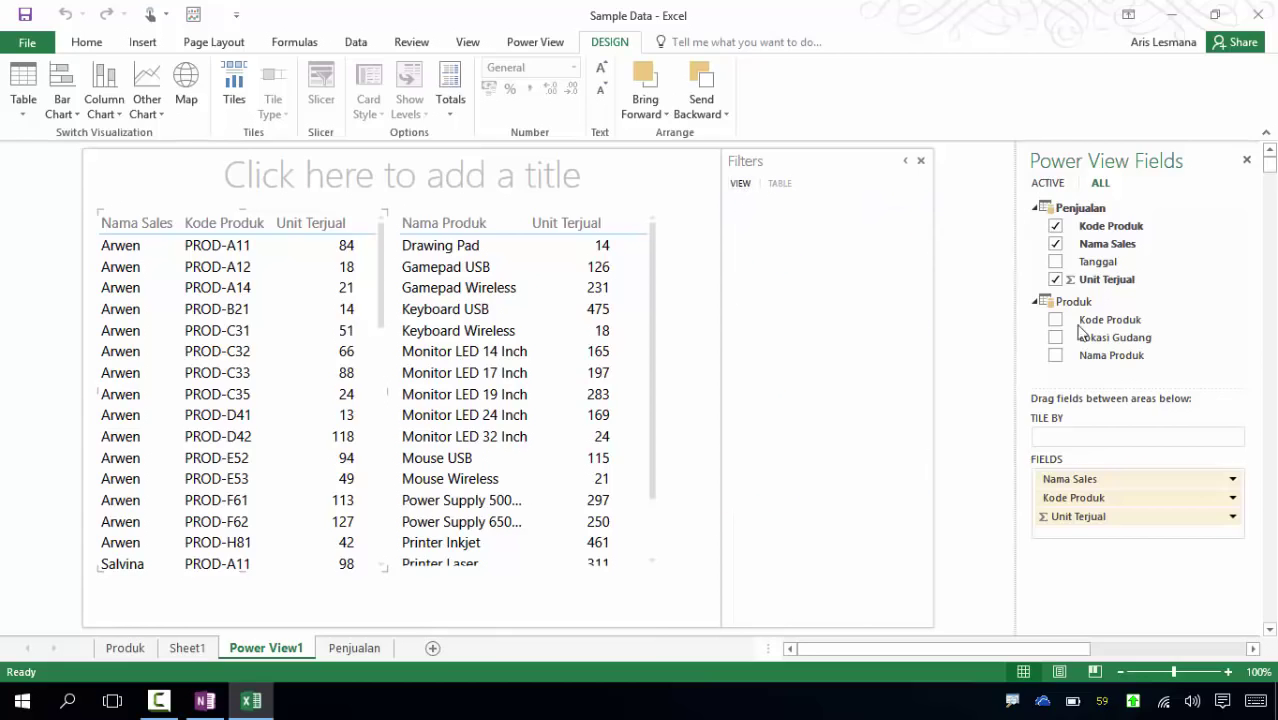
drag(1107, 244, 766, 255)
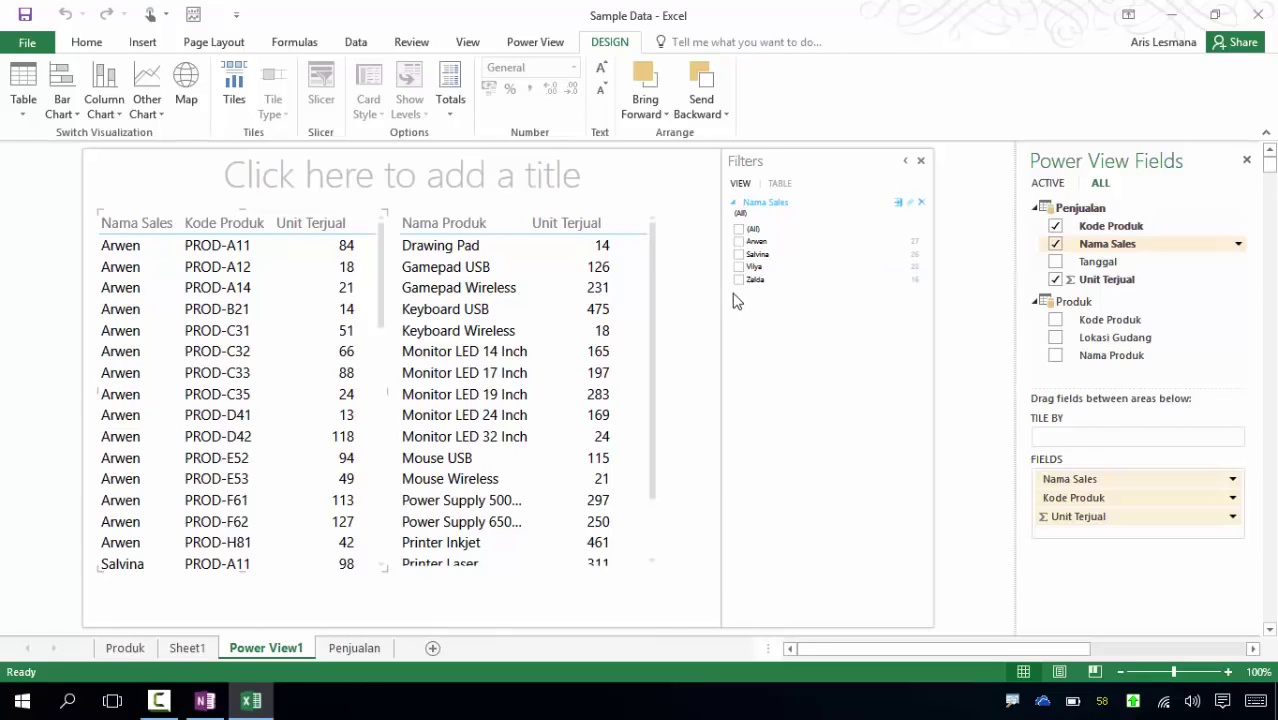
click(739, 243)
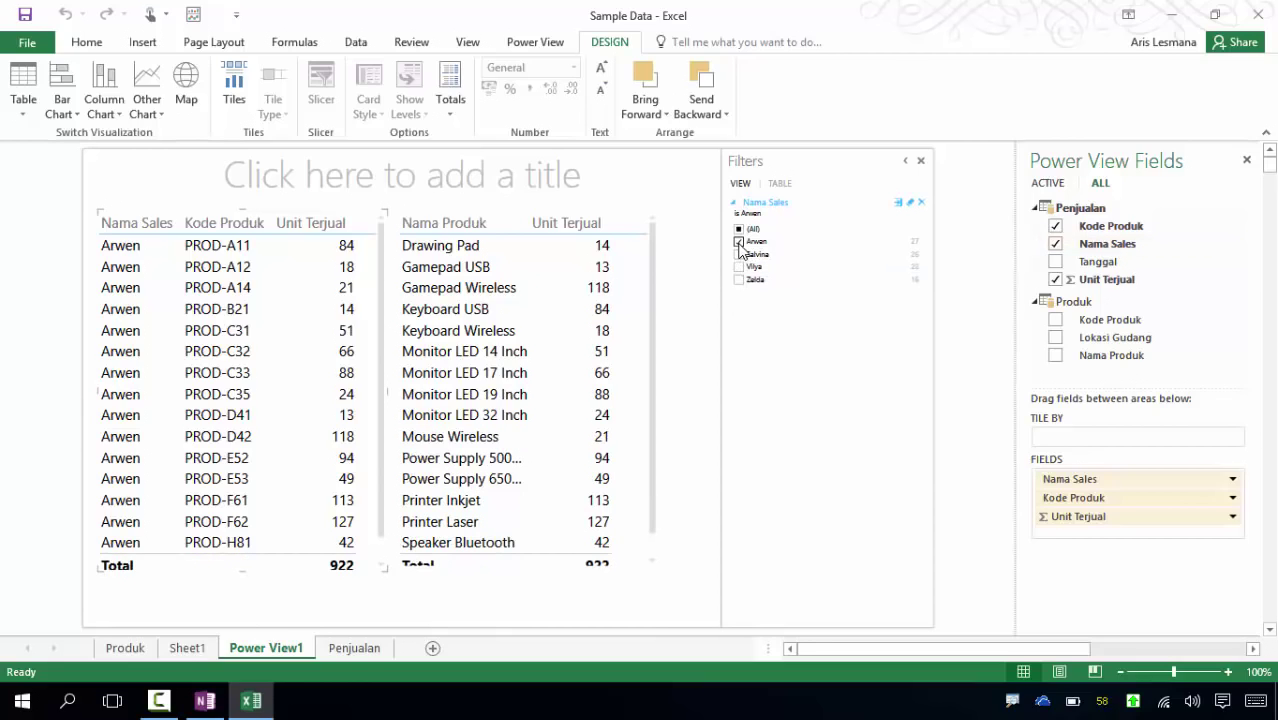
click(739, 255)
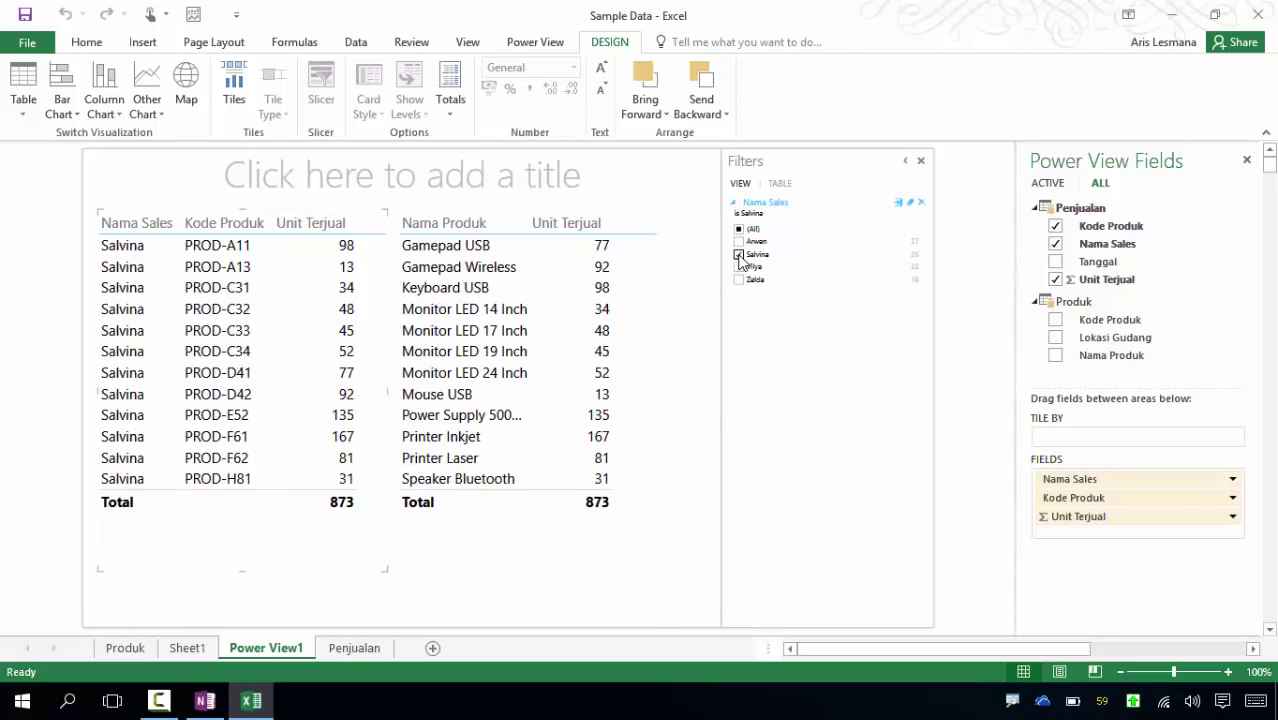
click(739, 255)
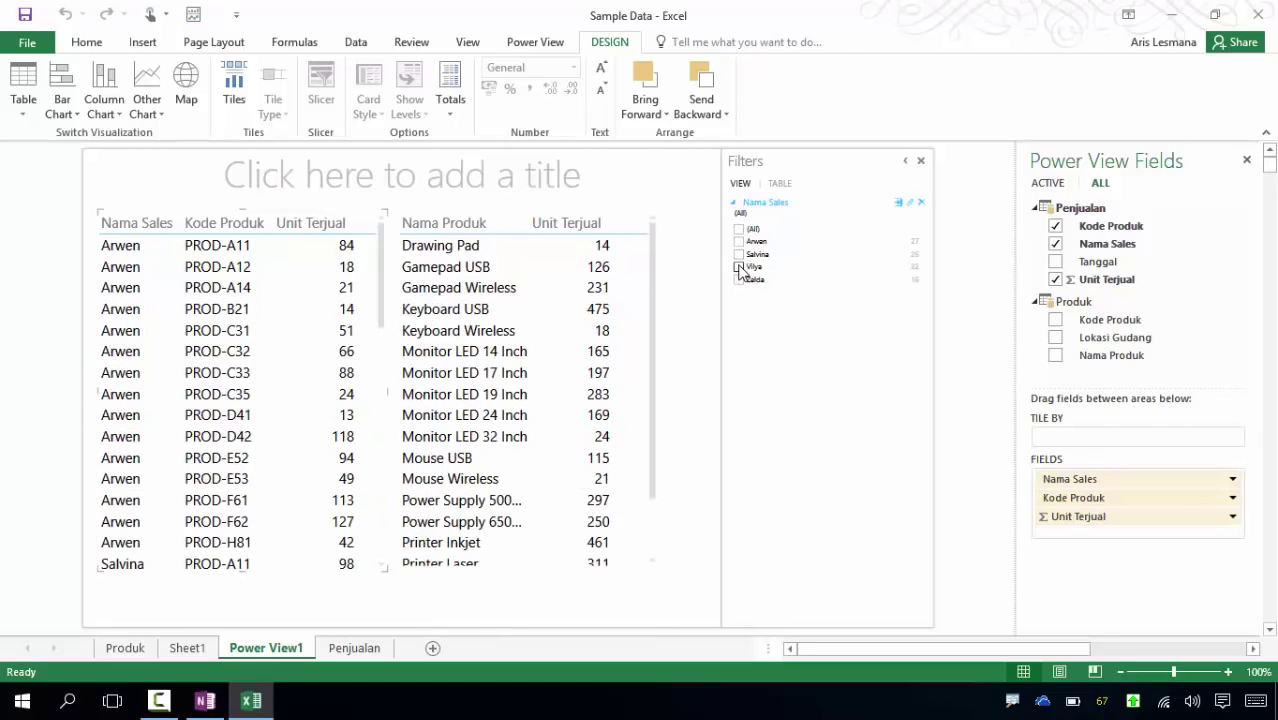
click(739, 267)
click(739, 267)
click(739, 280)
click(739, 280)
click(686, 320)
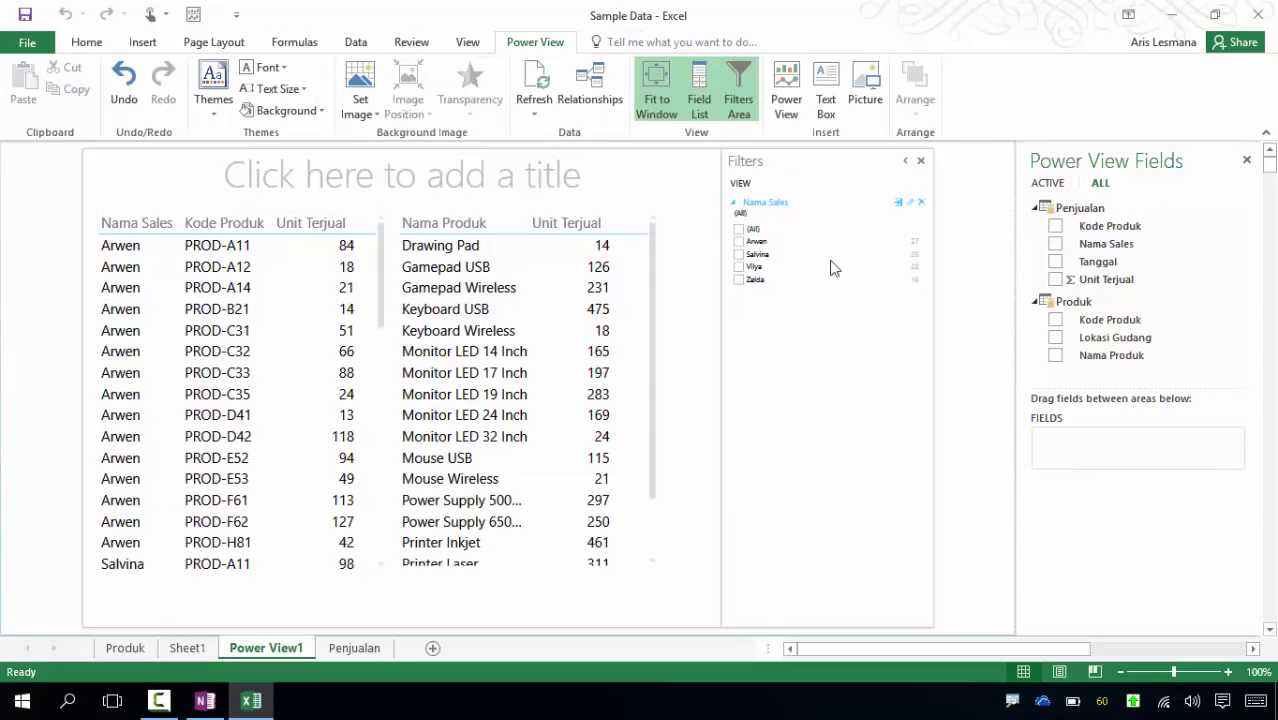
click(921, 205)
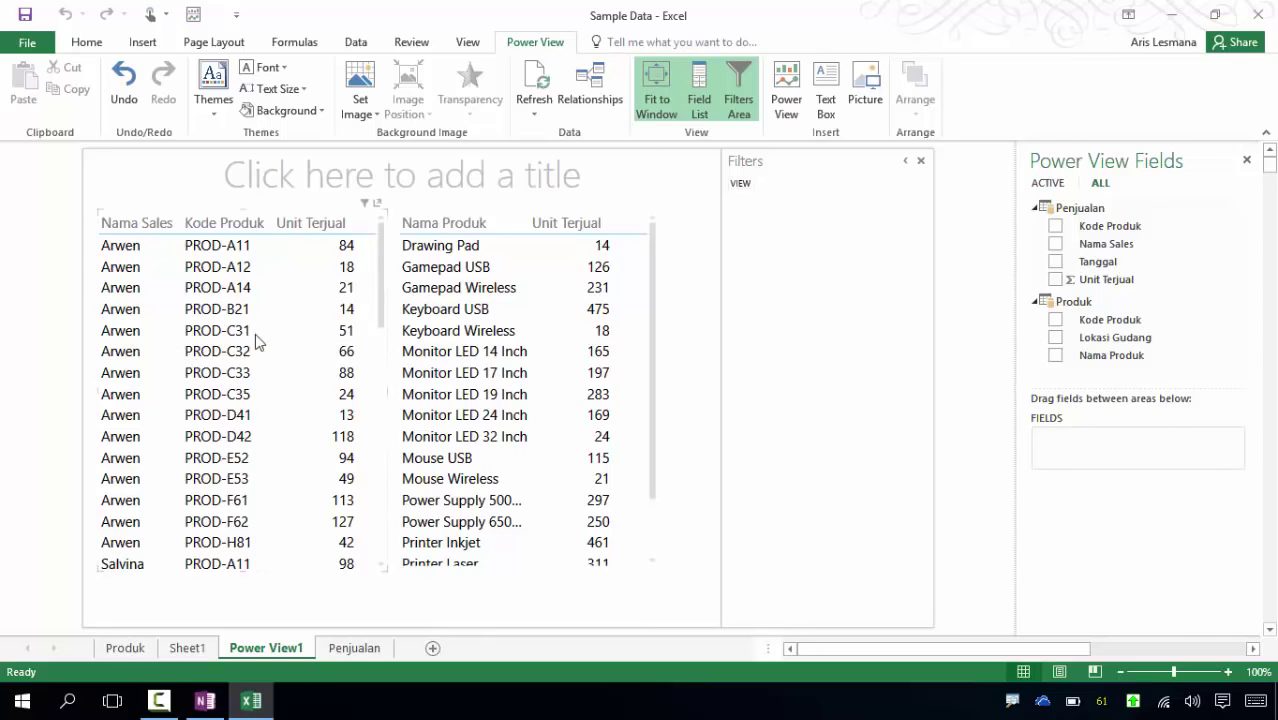
Delete both tables from the report and build a new one from Lokasi Gudang and Unit Terjual.
click(641, 258)
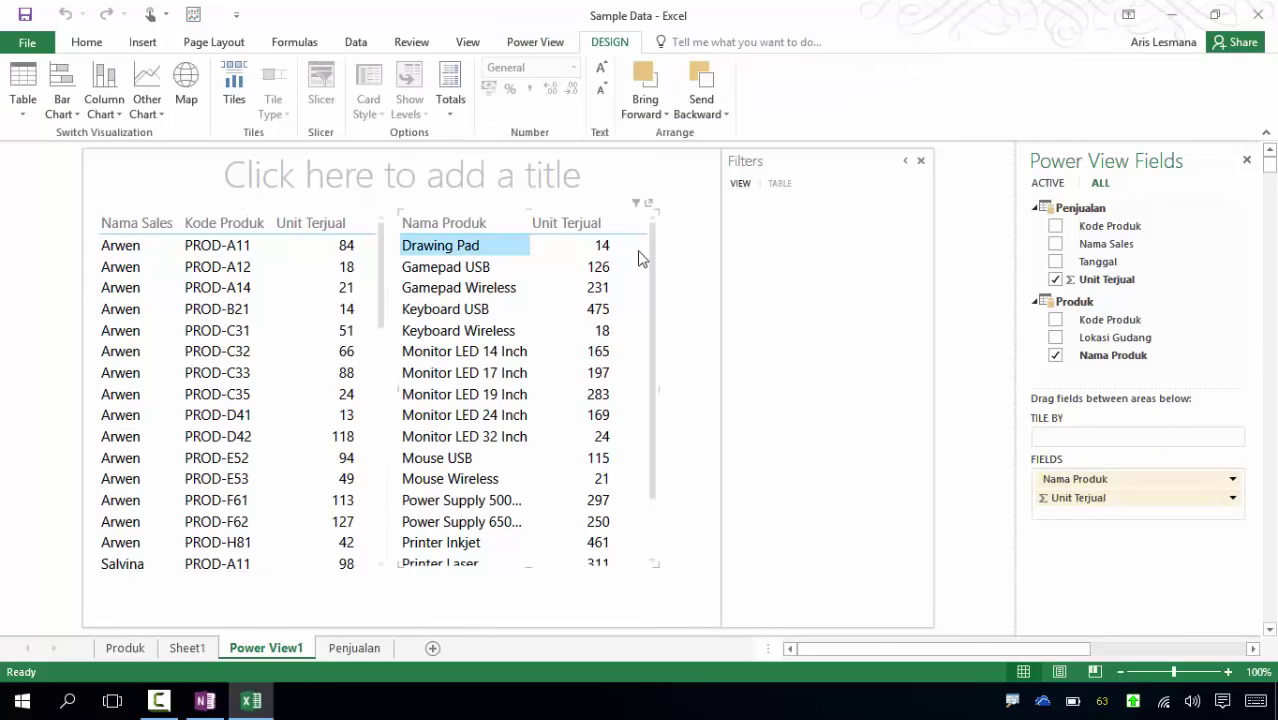
key(Delete)
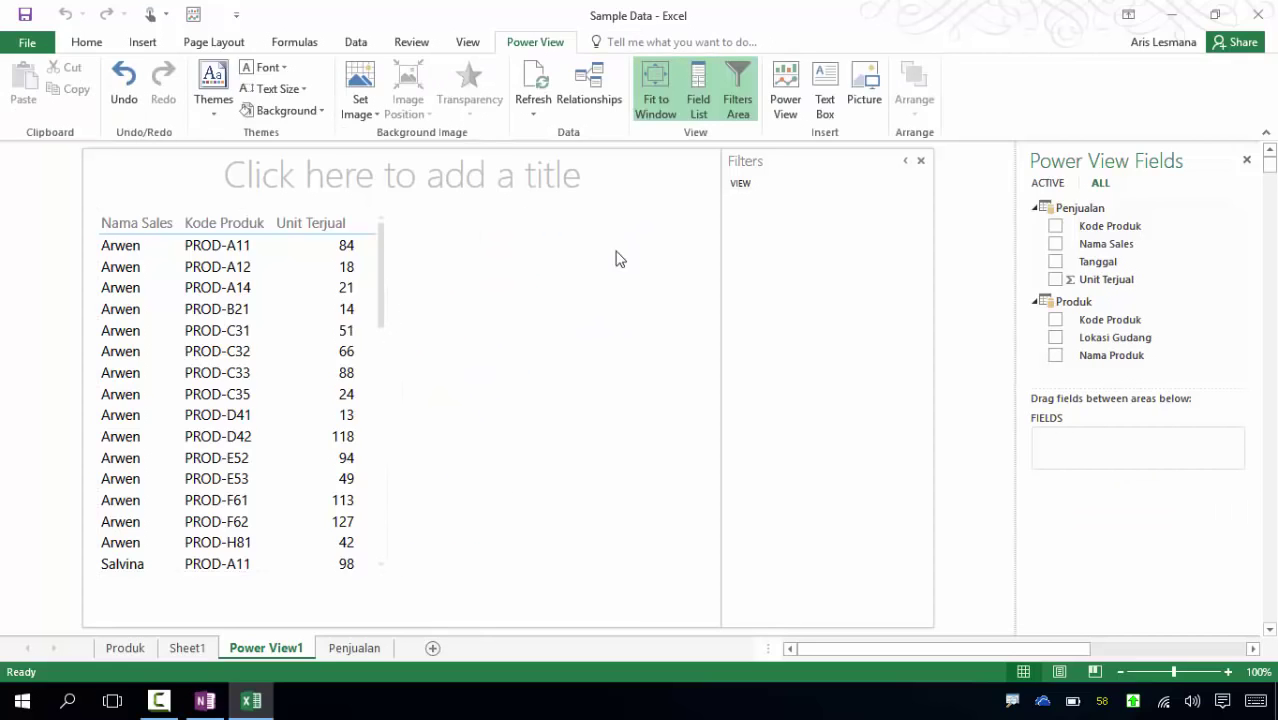
click(322, 289)
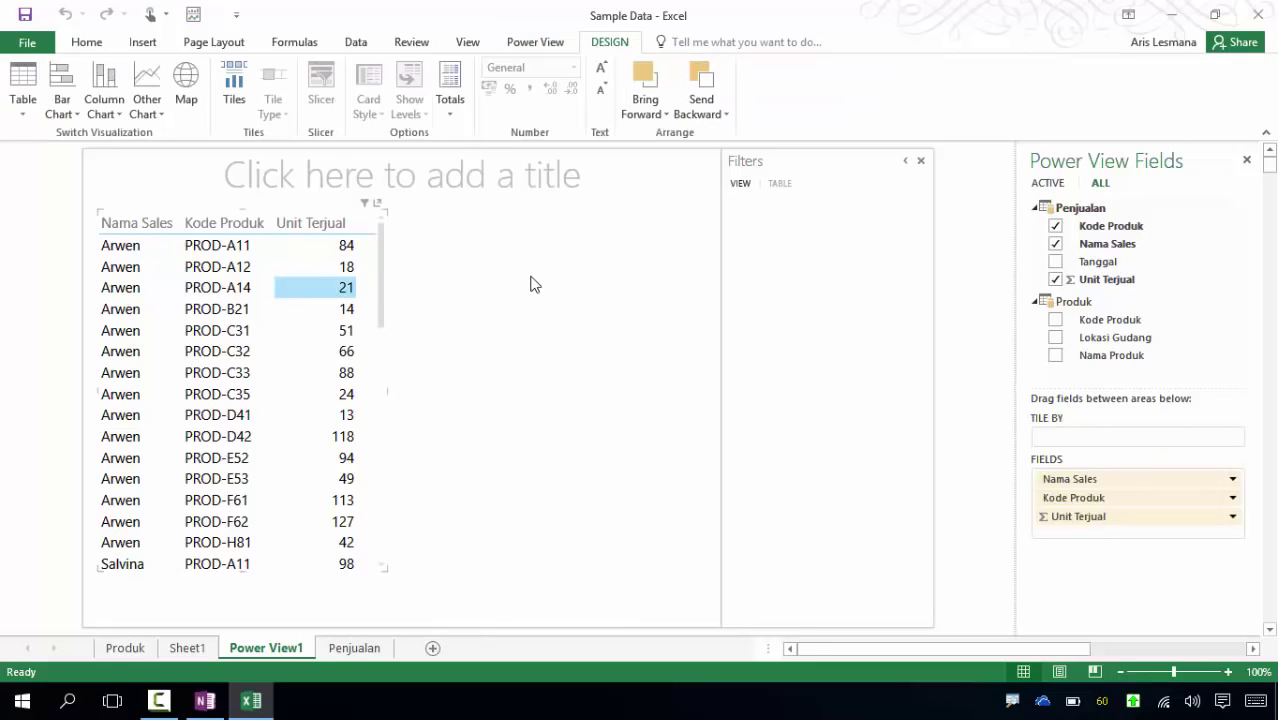
key(Delete)
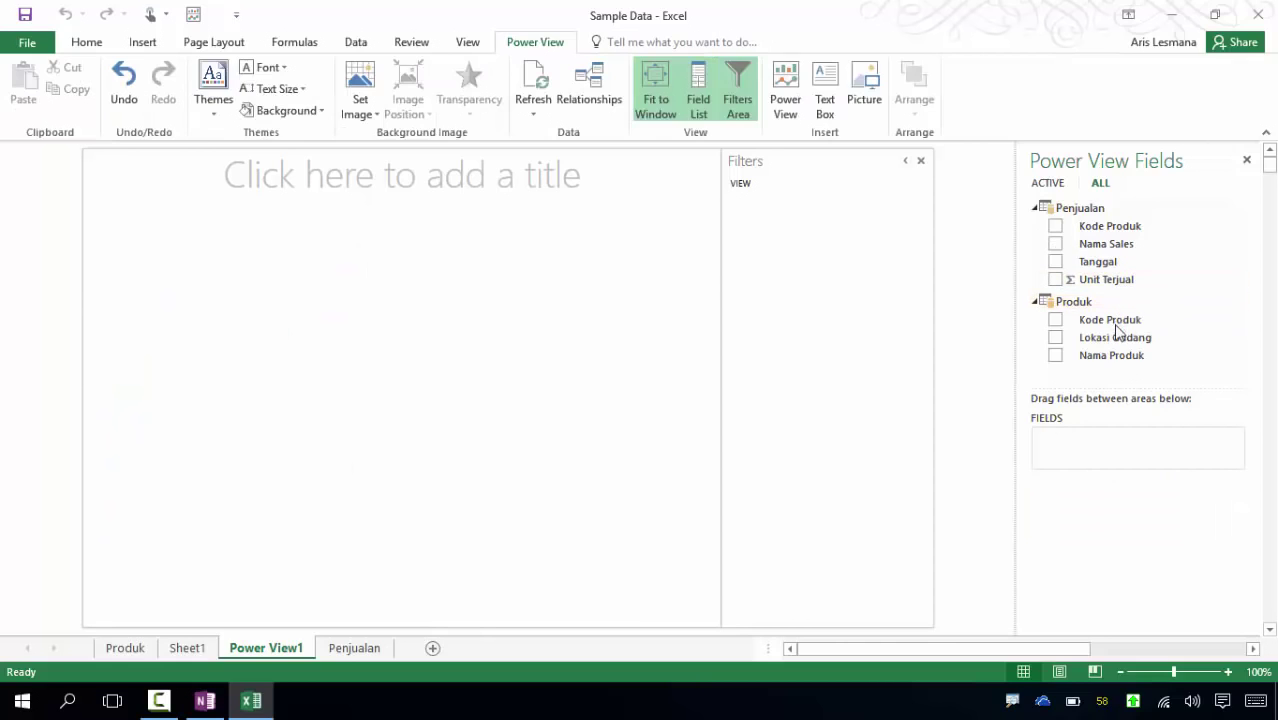
click(1056, 339)
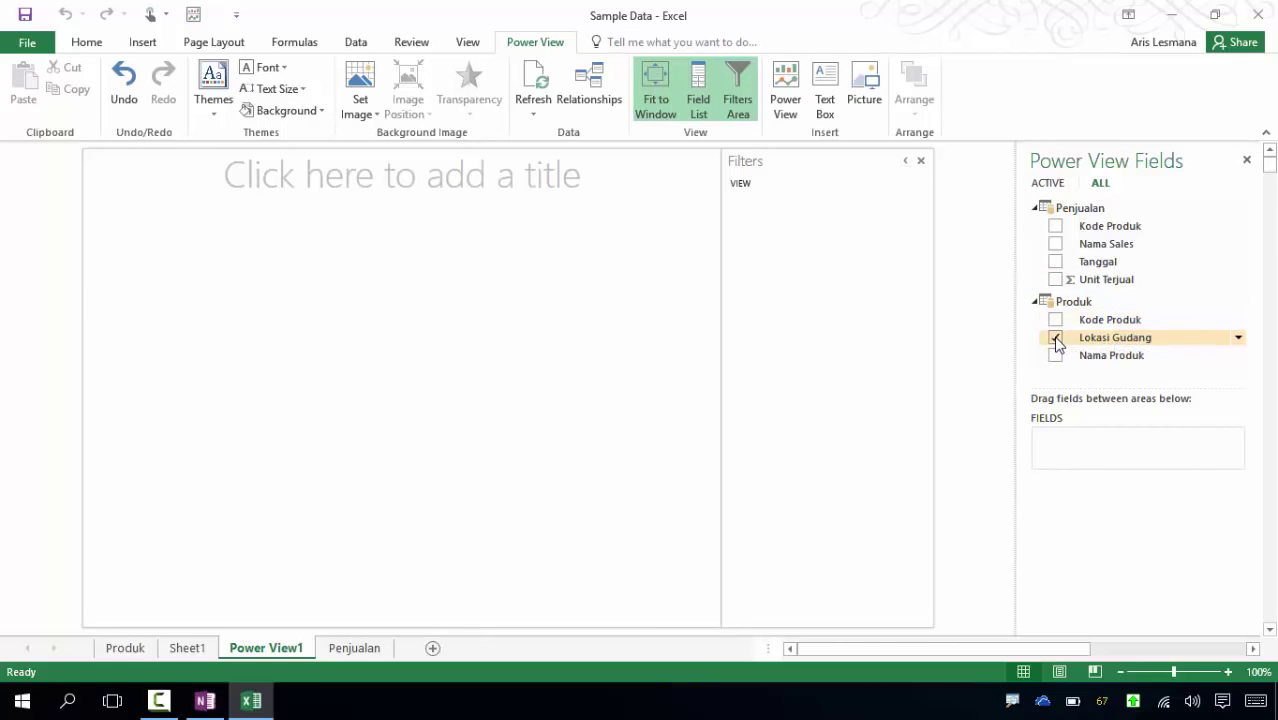
click(1055, 280)
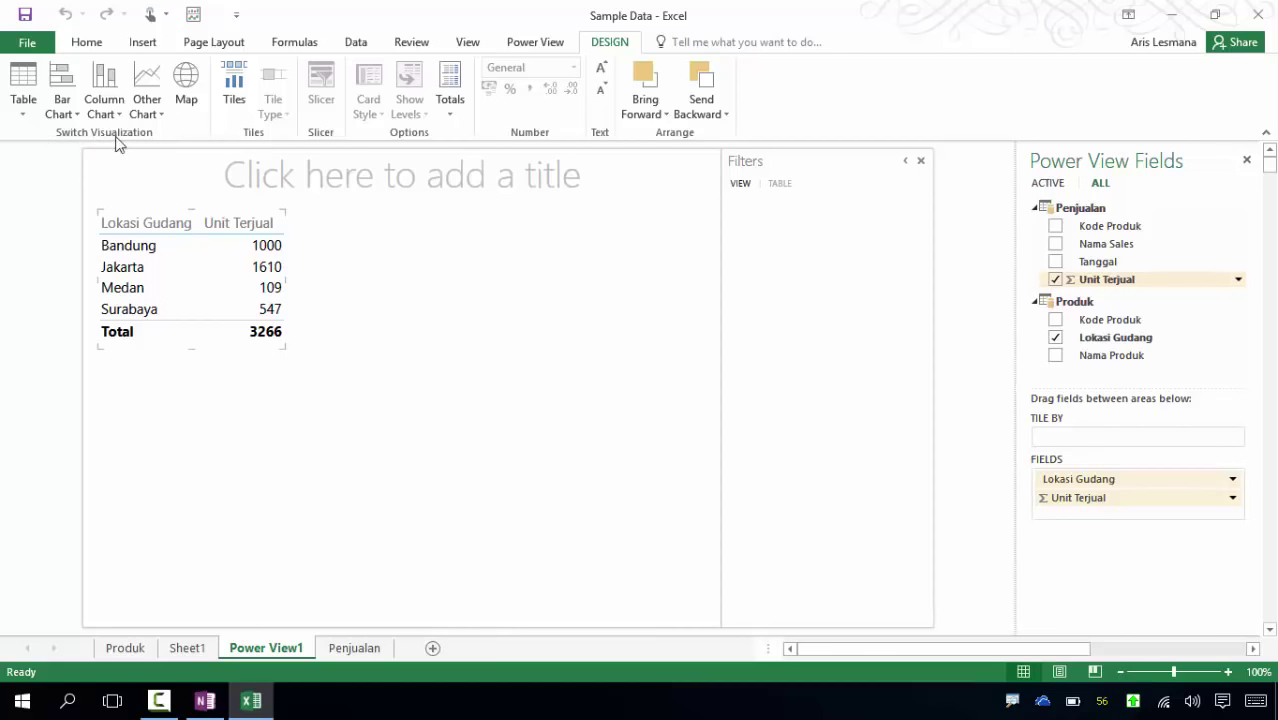
Try showing the Lokasi Gudang data as a matrix and as enlarged cards, and restore it to a small plain table.
click(24, 117)
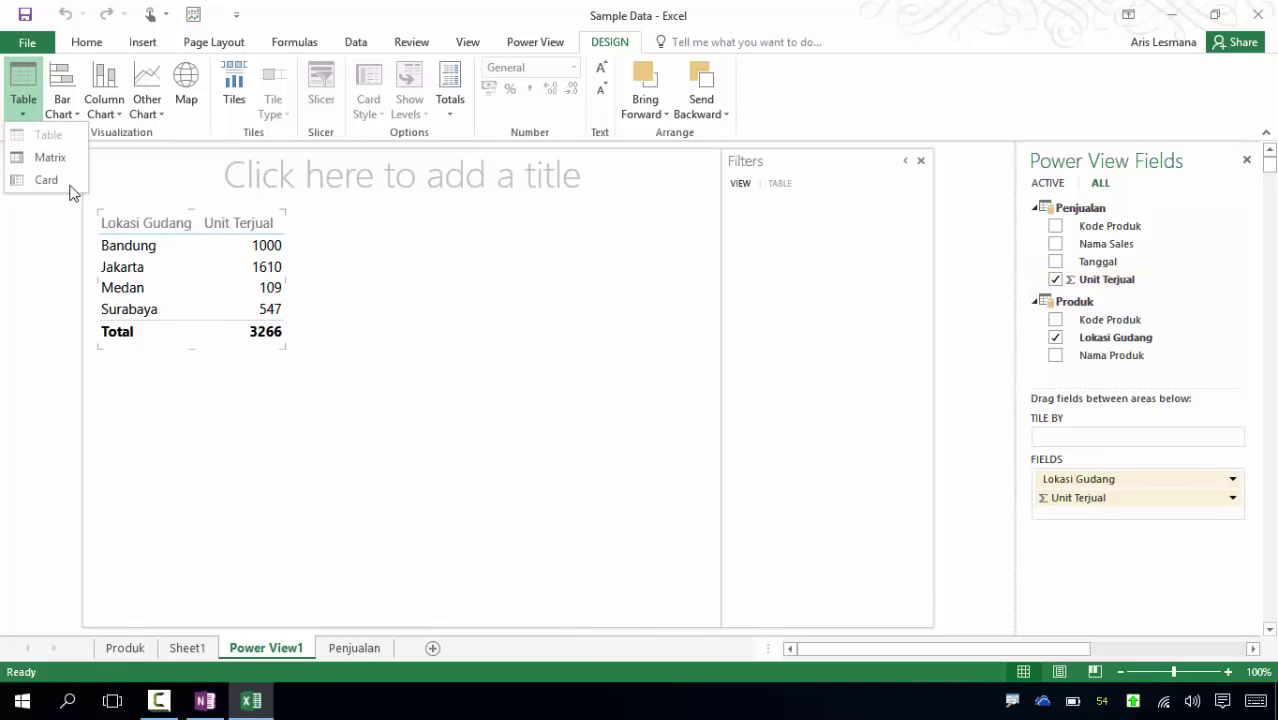
click(52, 158)
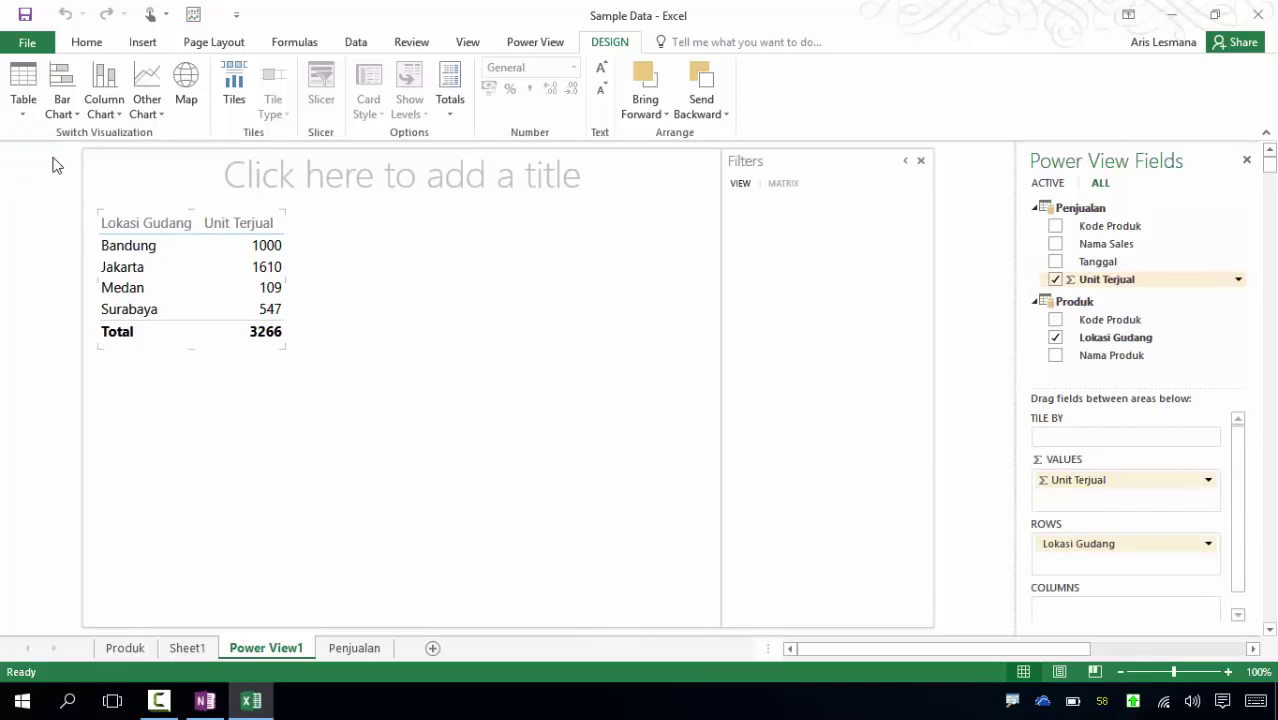
click(23, 113)
click(42, 181)
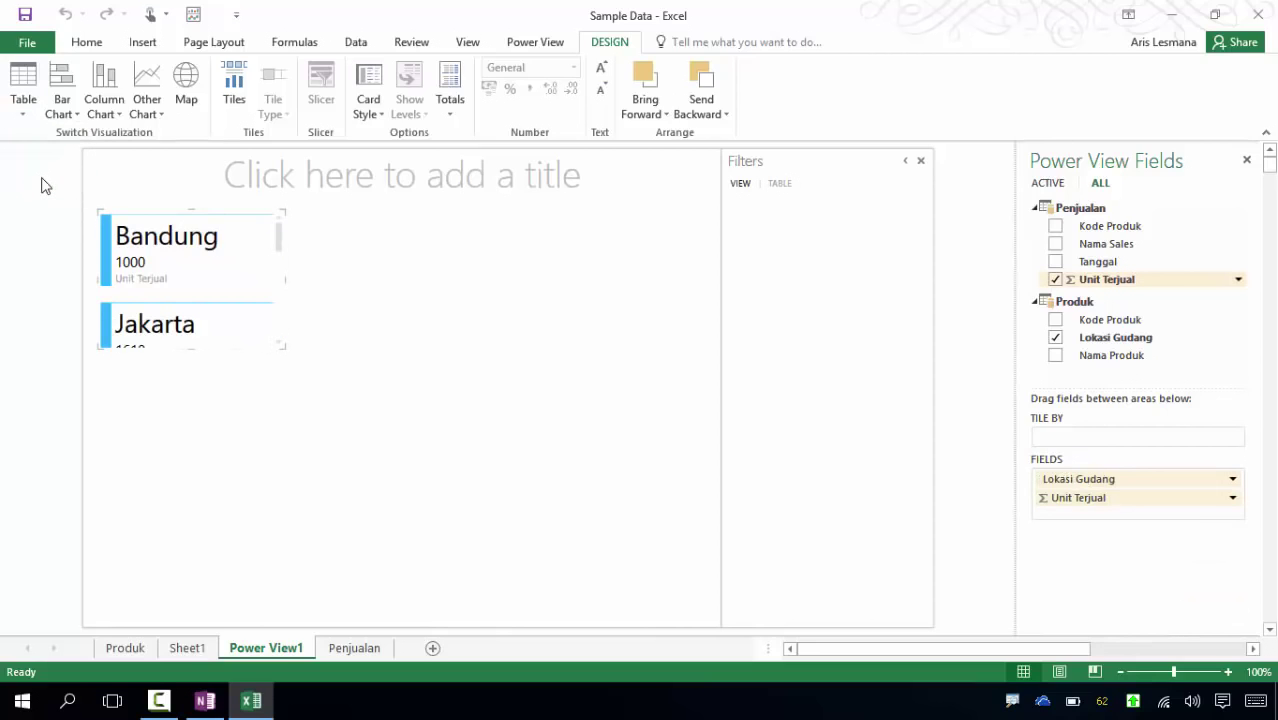
drag(280, 347, 354, 559)
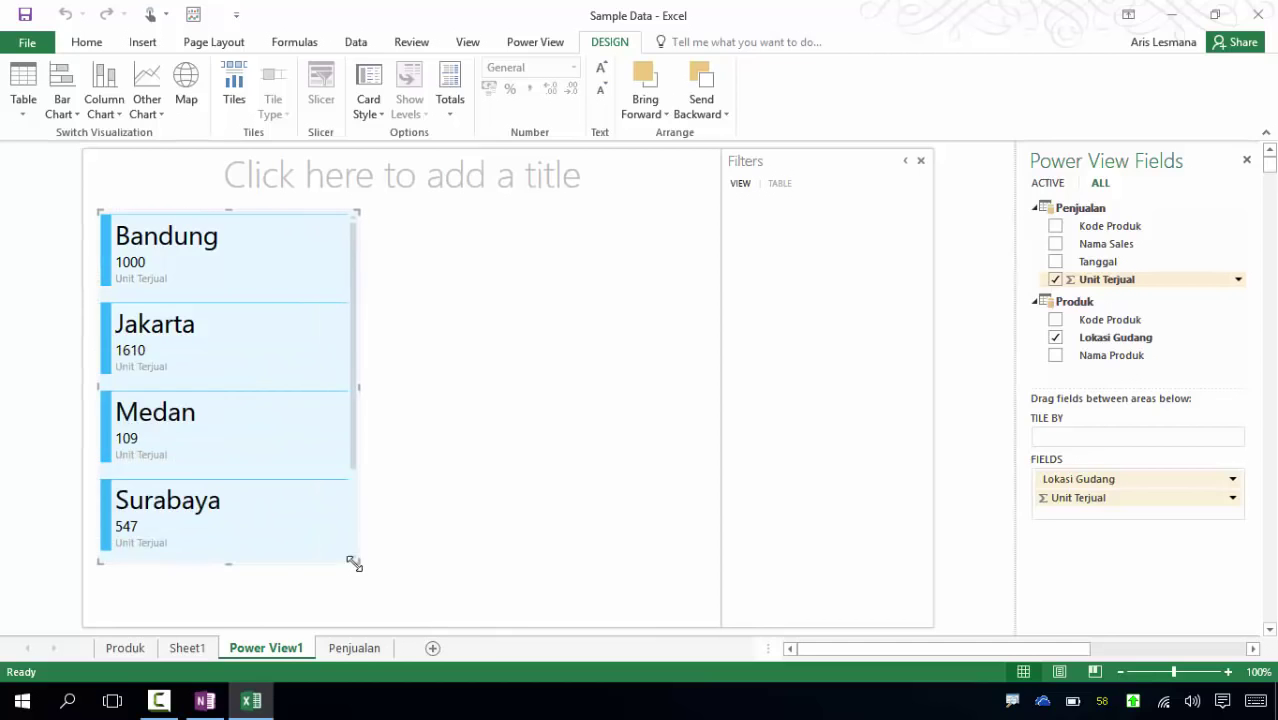
click(22, 108)
click(35, 134)
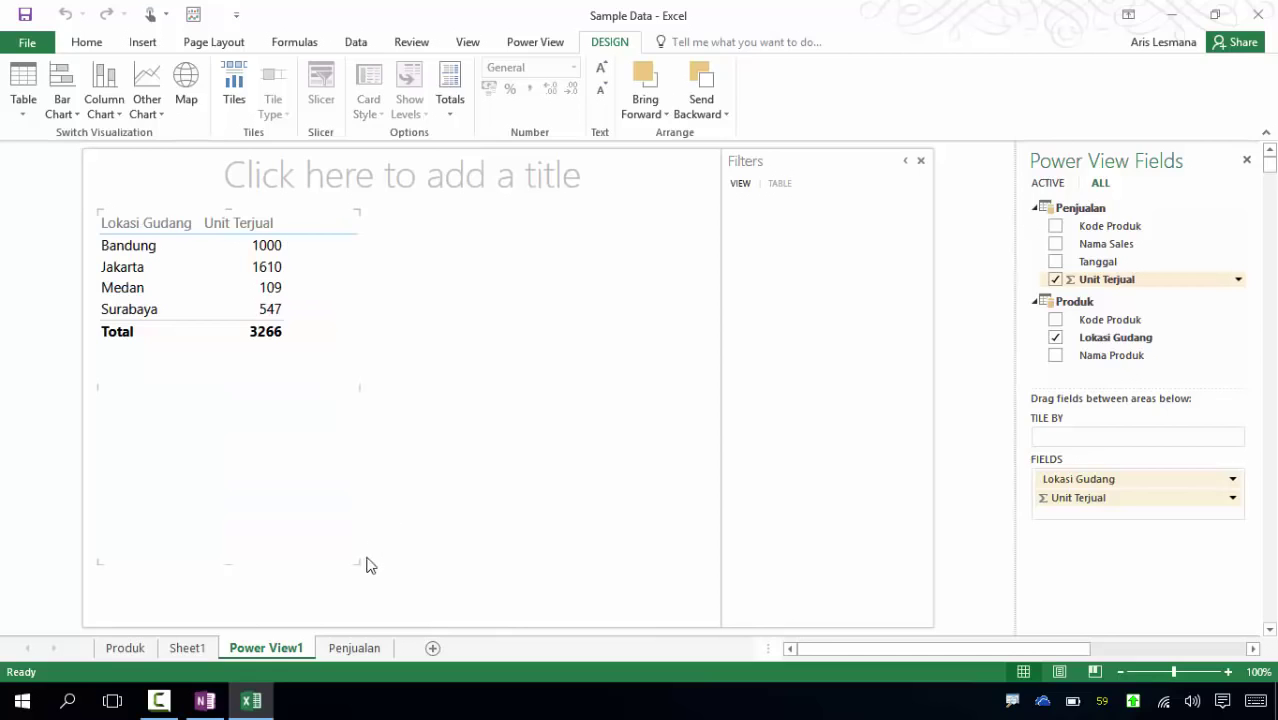
drag(358, 561, 305, 355)
Convert the Lokasi Gudang table to a bar chart and enlarge it until all four warehouse locations fit.
click(62, 116)
click(75, 138)
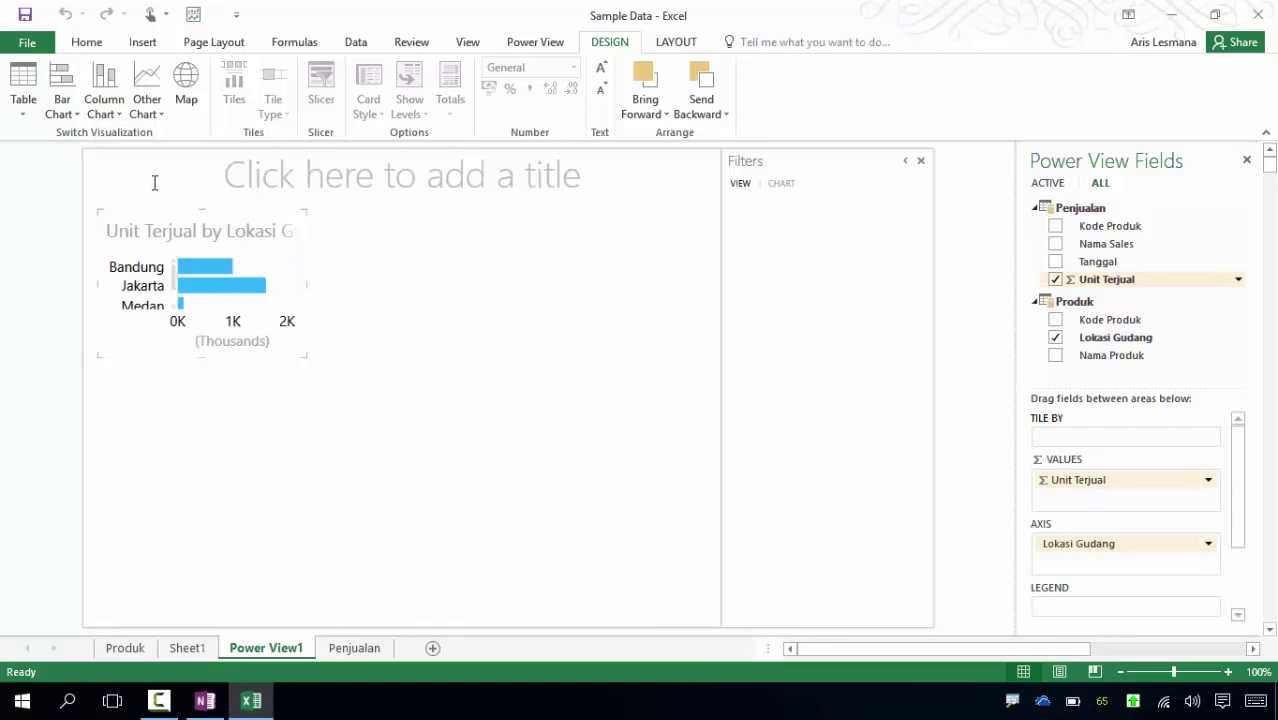
drag(304, 355, 425, 478)
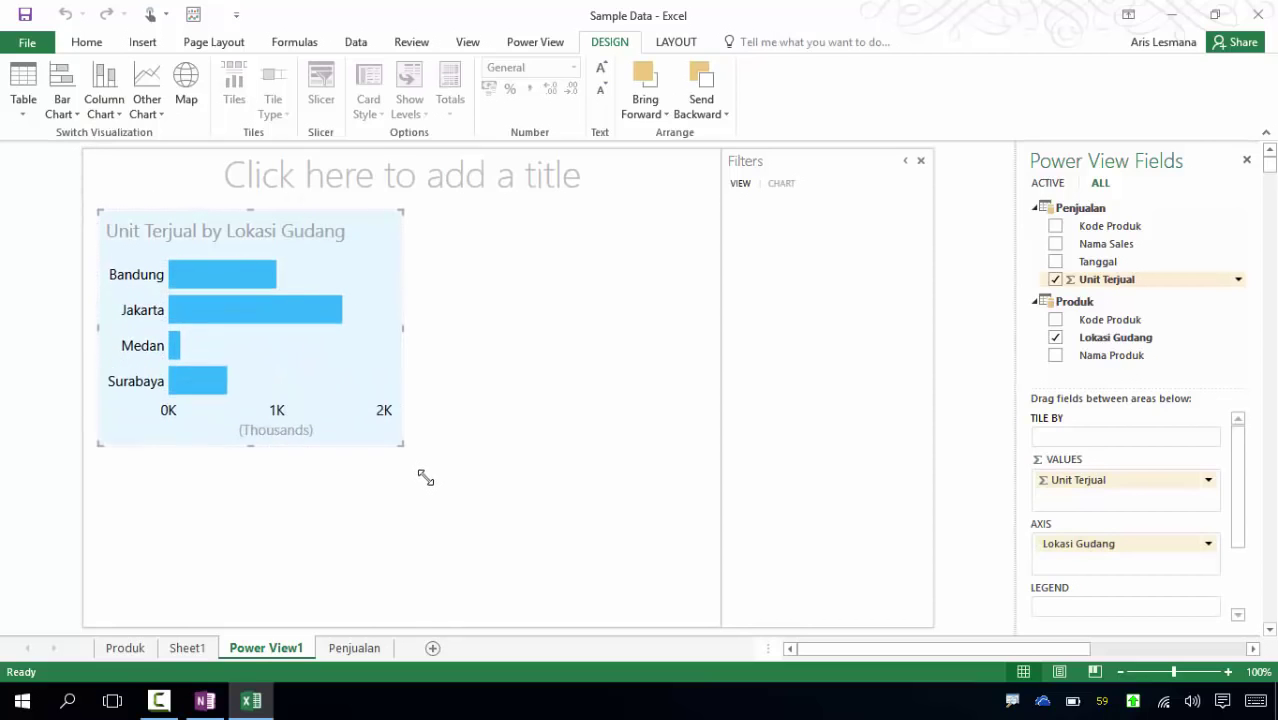
Switch the Unit Terjual chart to a column chart, trying the pie chart before settling on columns.
click(118, 115)
click(126, 138)
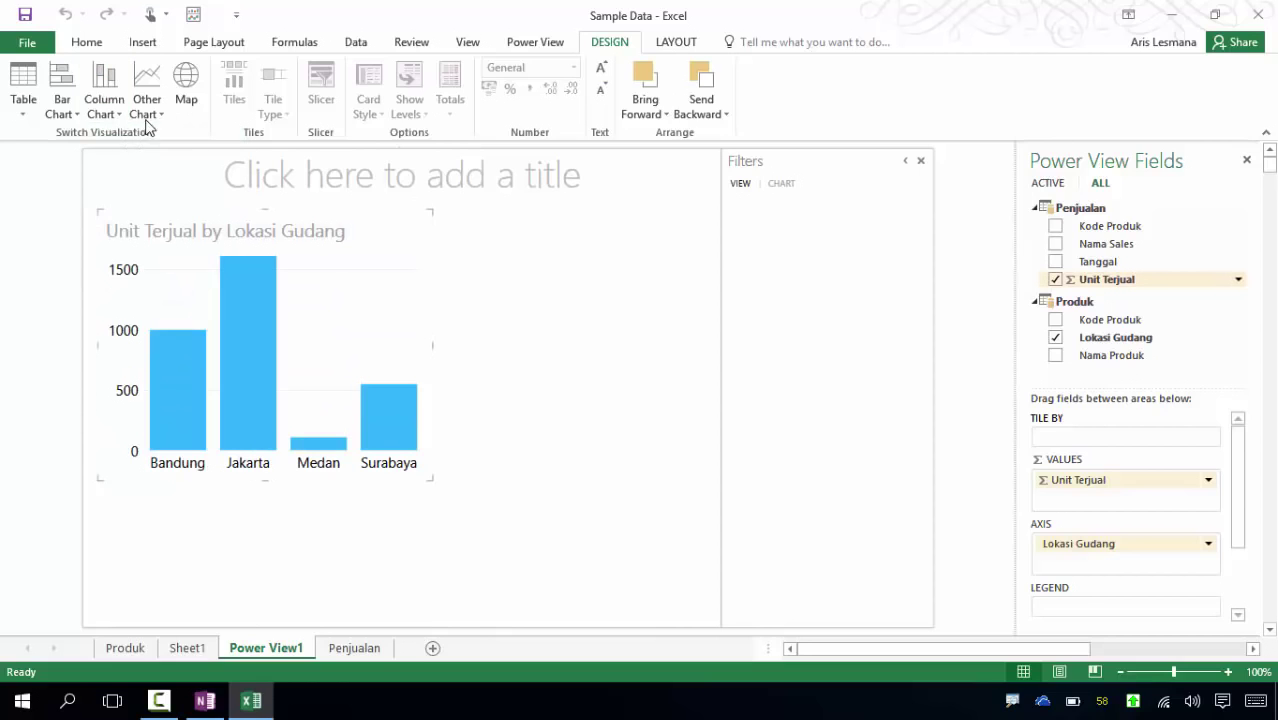
click(151, 109)
click(167, 180)
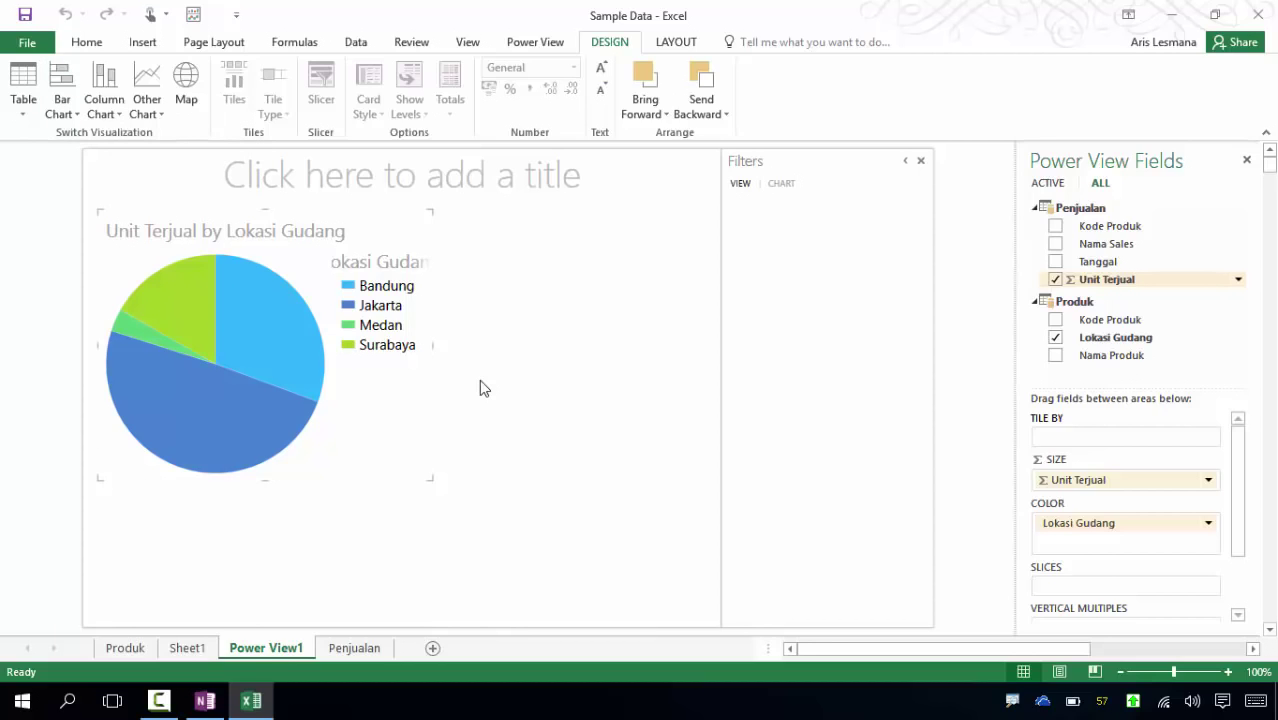
click(117, 115)
click(125, 136)
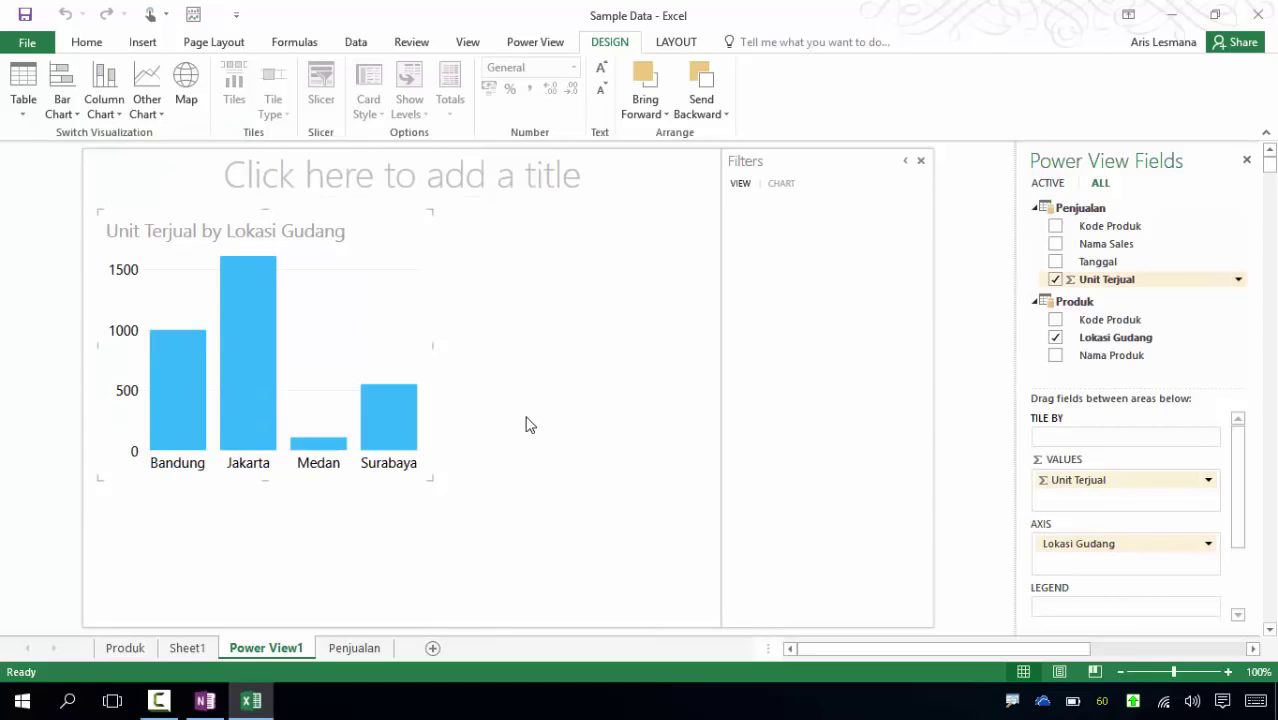
Build a separate table beside the column chart from Lokasi Gudang and Unit Terjual.
click(585, 424)
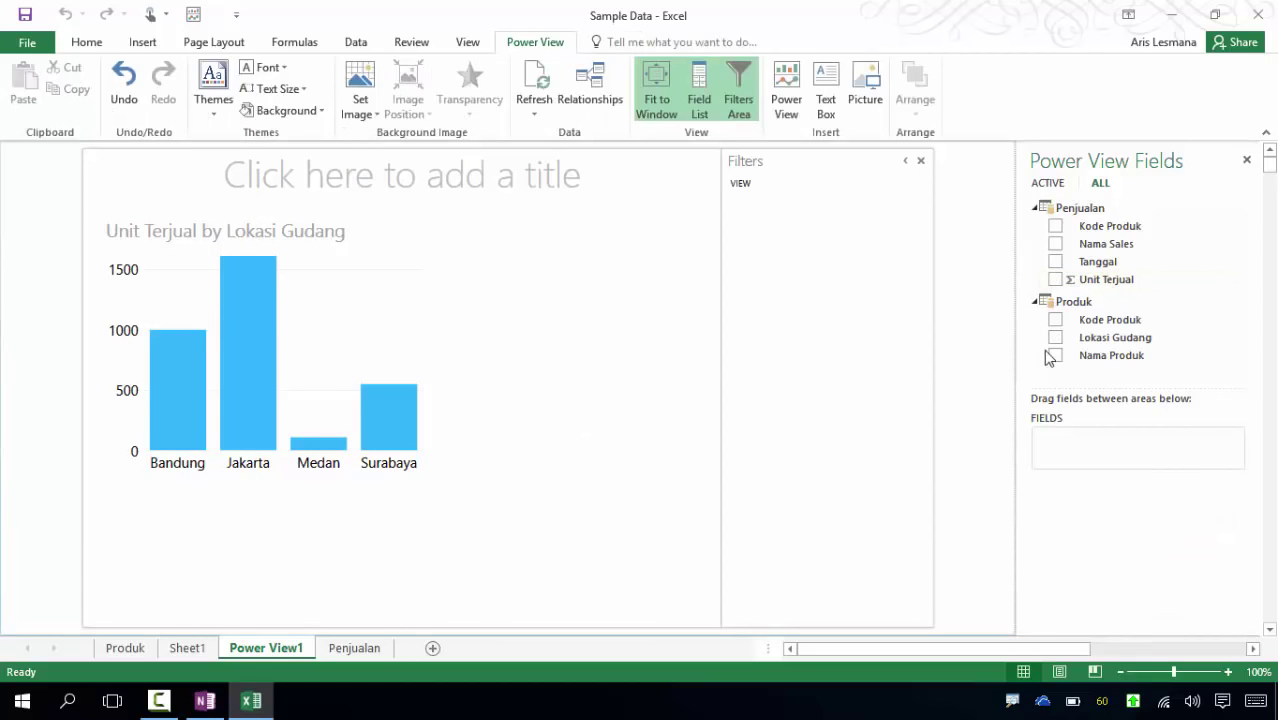
drag(1106, 344, 1094, 455)
click(1055, 279)
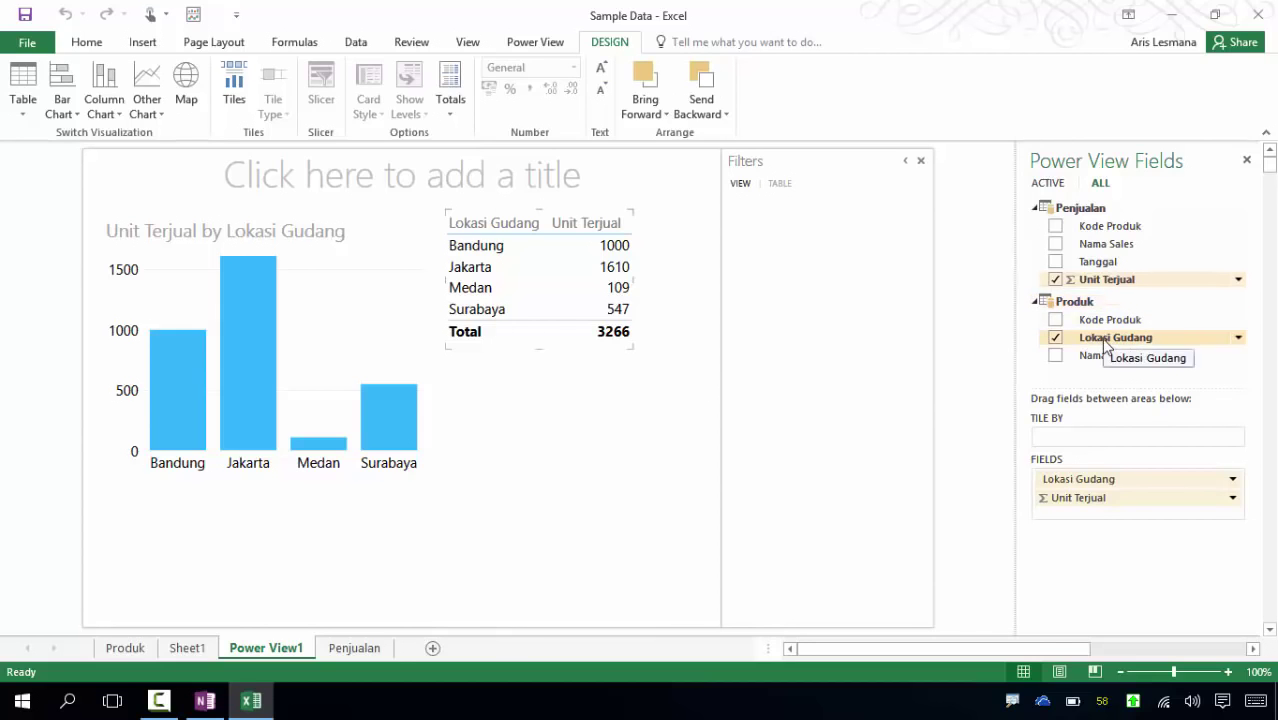
Add Lokasi Gudang as a view-wide filter and limit the chart and table to Jakarta and Medan.
drag(1106, 341, 780, 298)
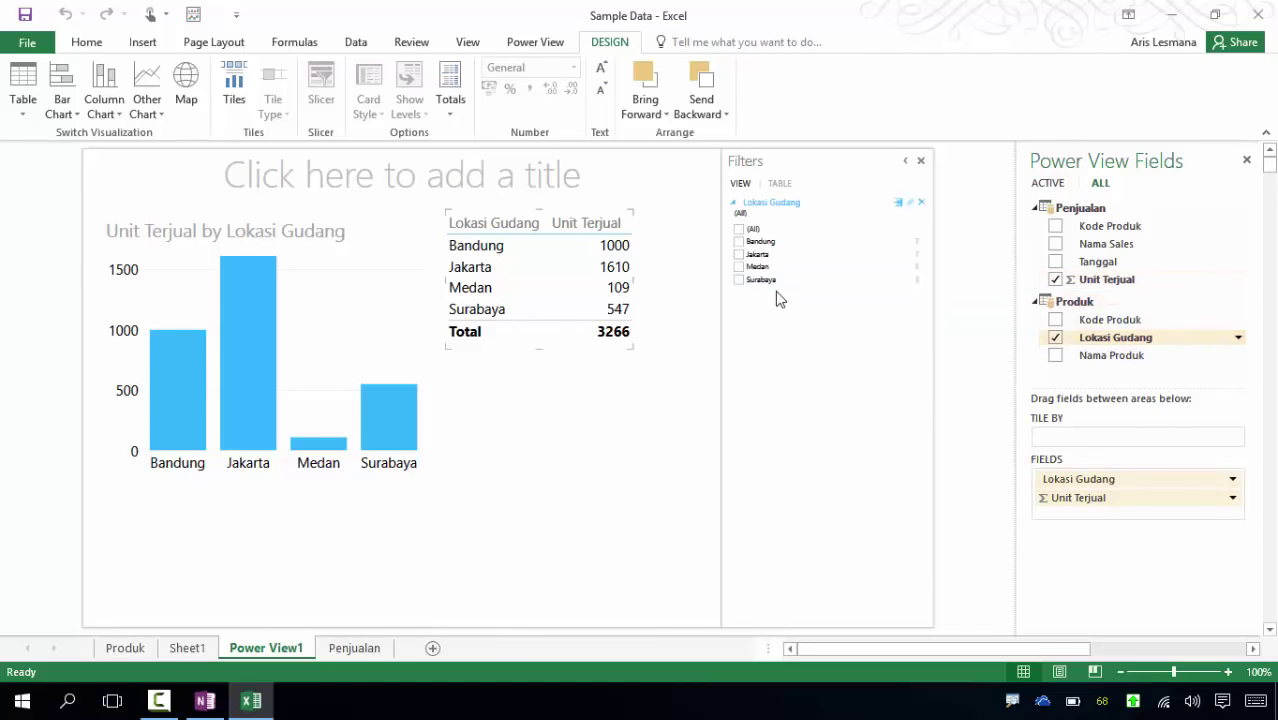
click(739, 255)
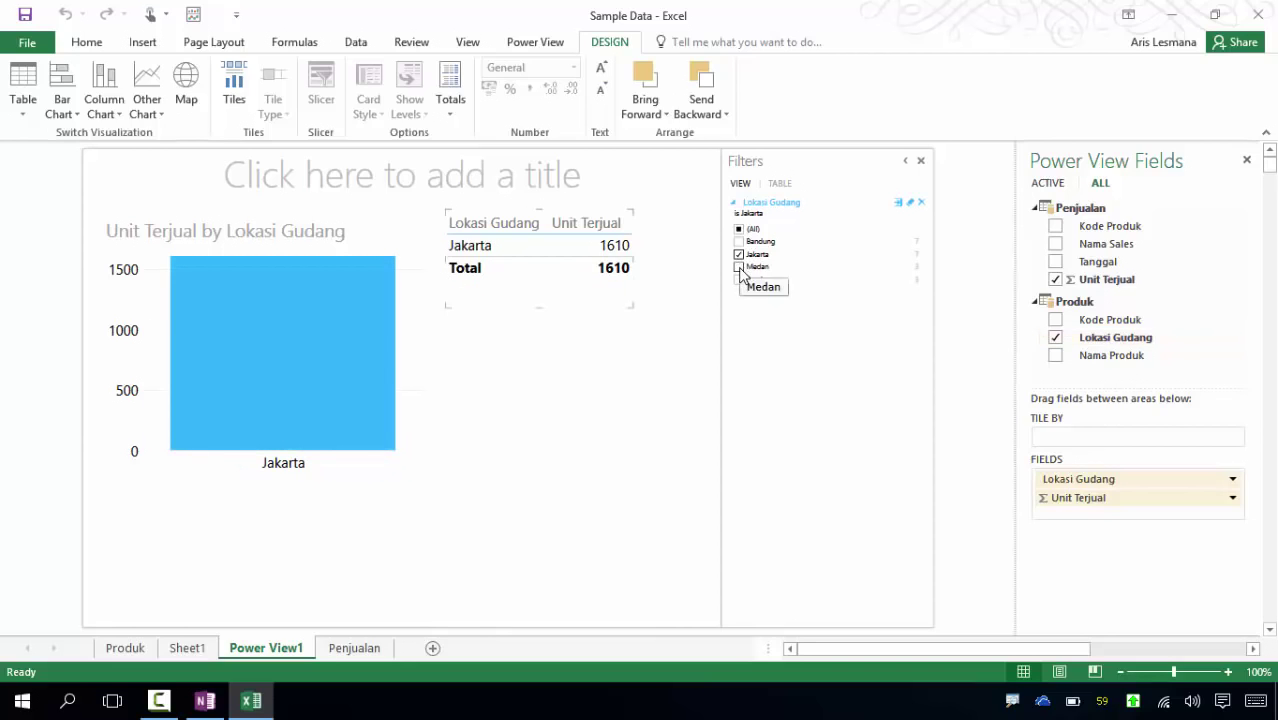
click(739, 267)
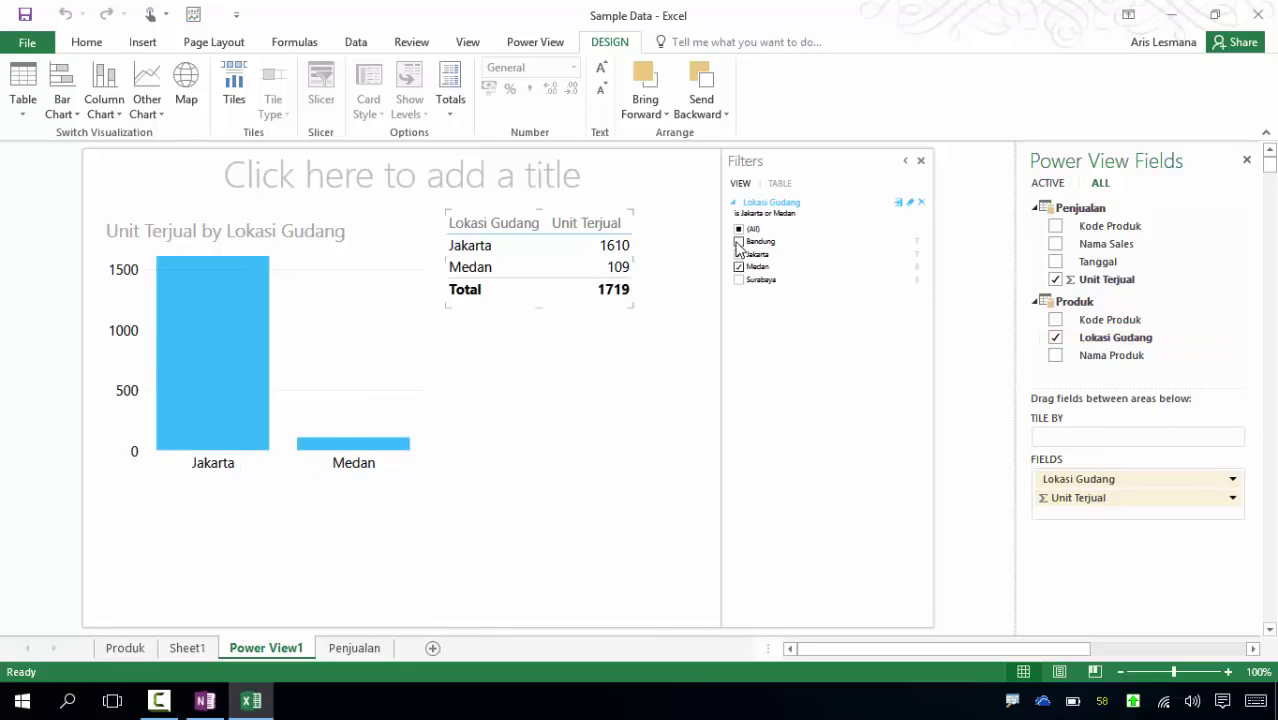
Try the Lokasi Gudang view filter with only Bandung and Surabaya, and remove the filter from the view.
click(739, 242)
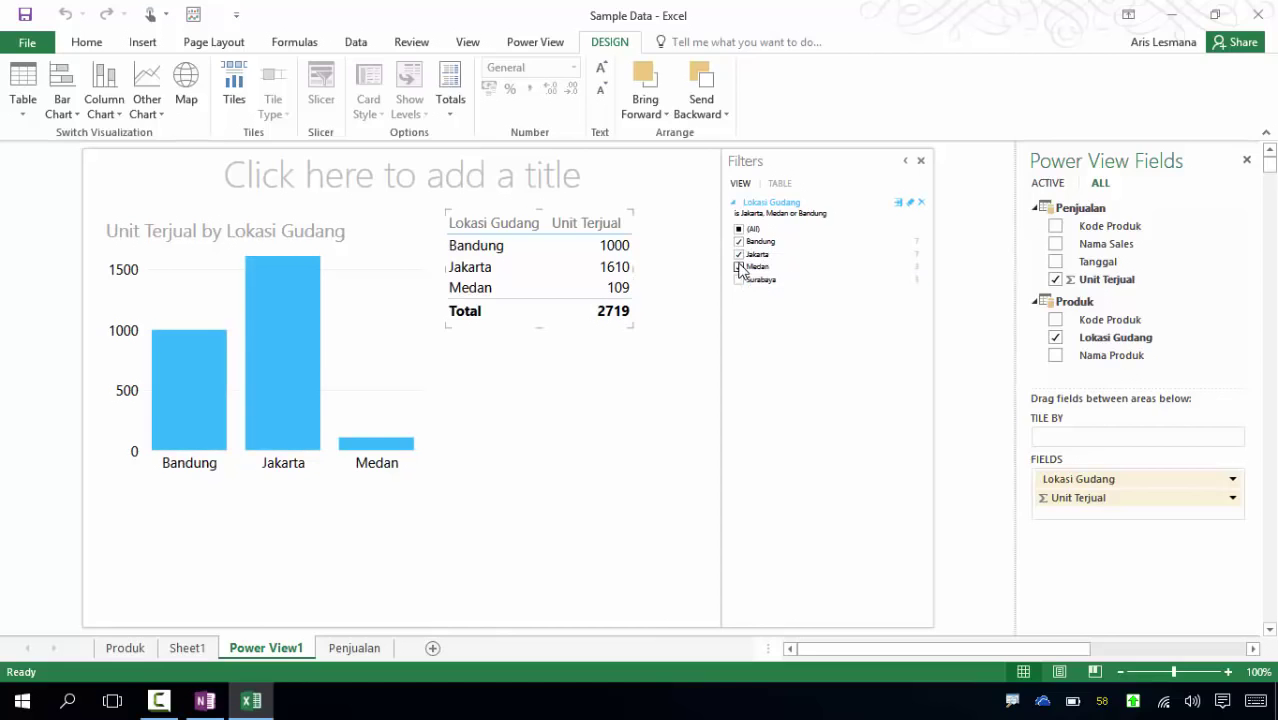
click(739, 267)
click(739, 255)
click(739, 280)
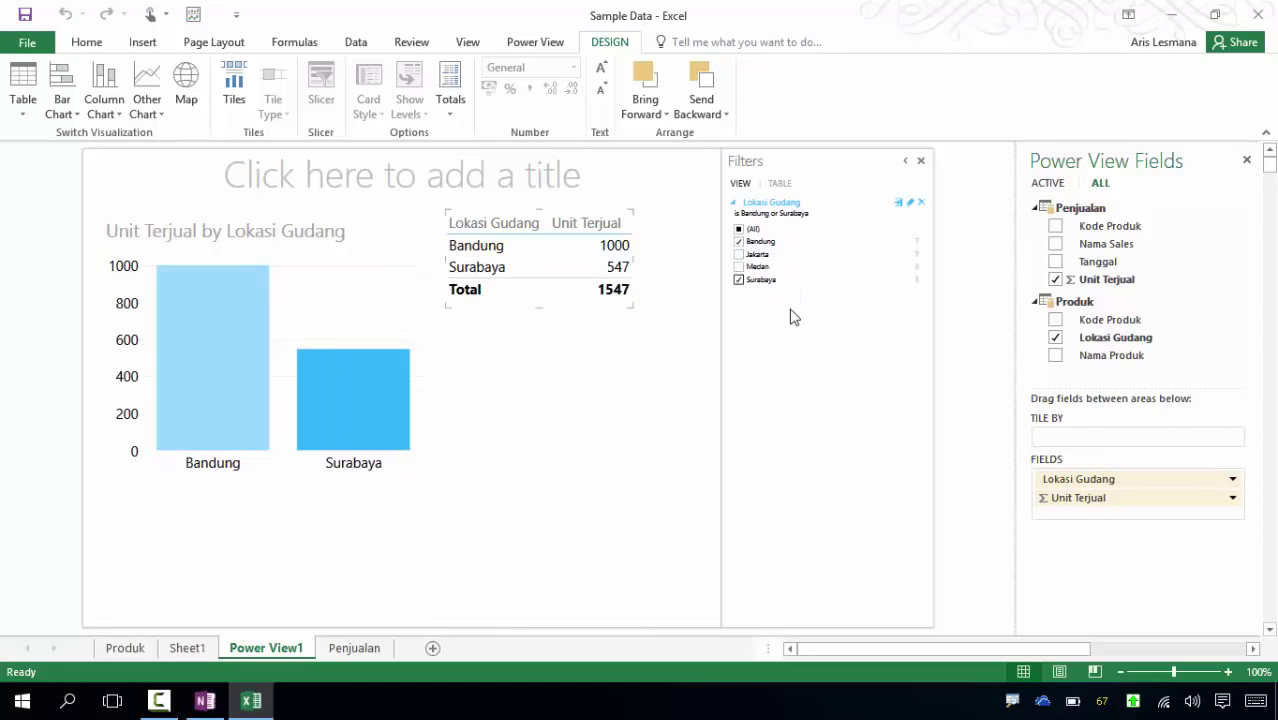
click(921, 203)
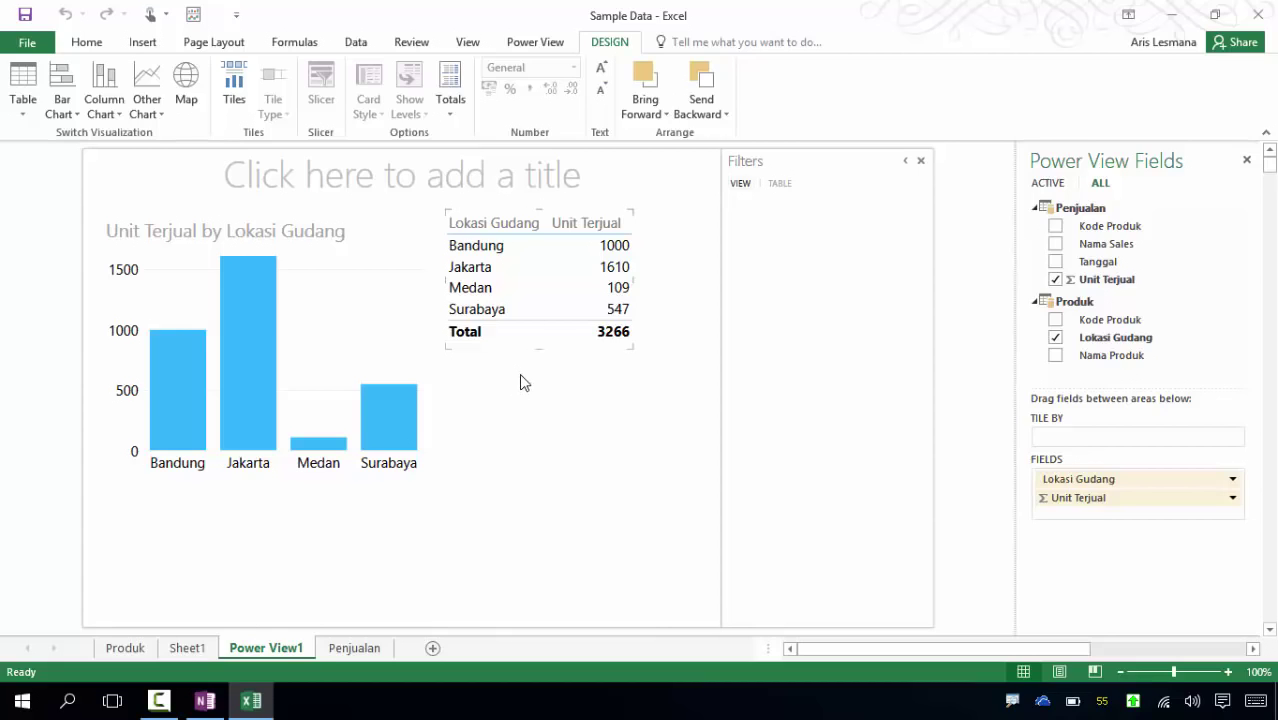
Delete both the Lokasi Gudang table and the Unit Terjual column chart from the report.
click(555, 289)
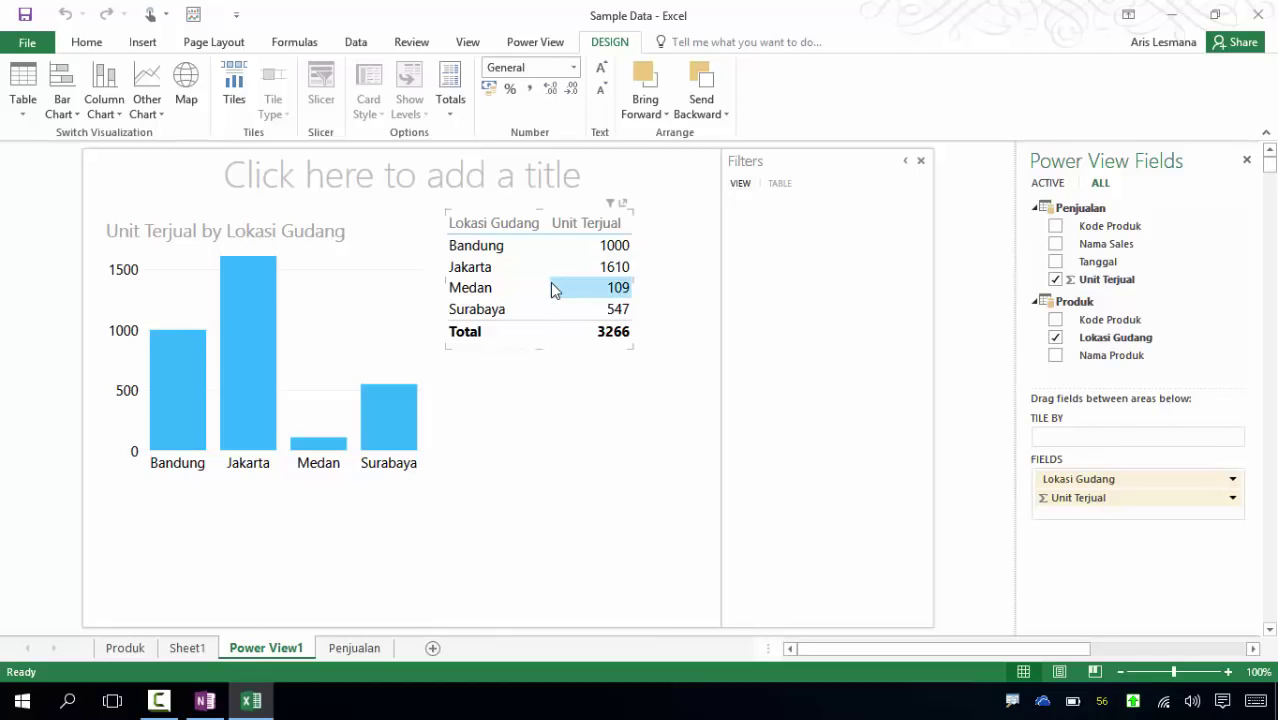
key(Delete)
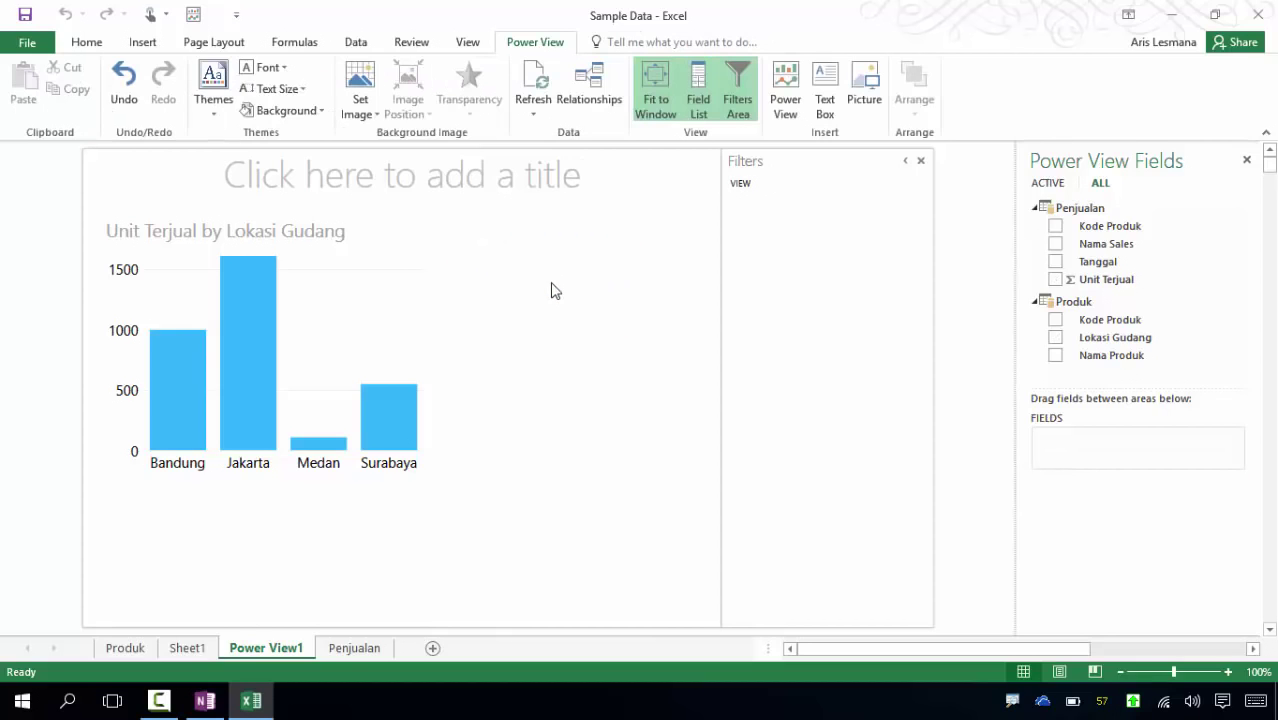
click(389, 291)
key(Delete)
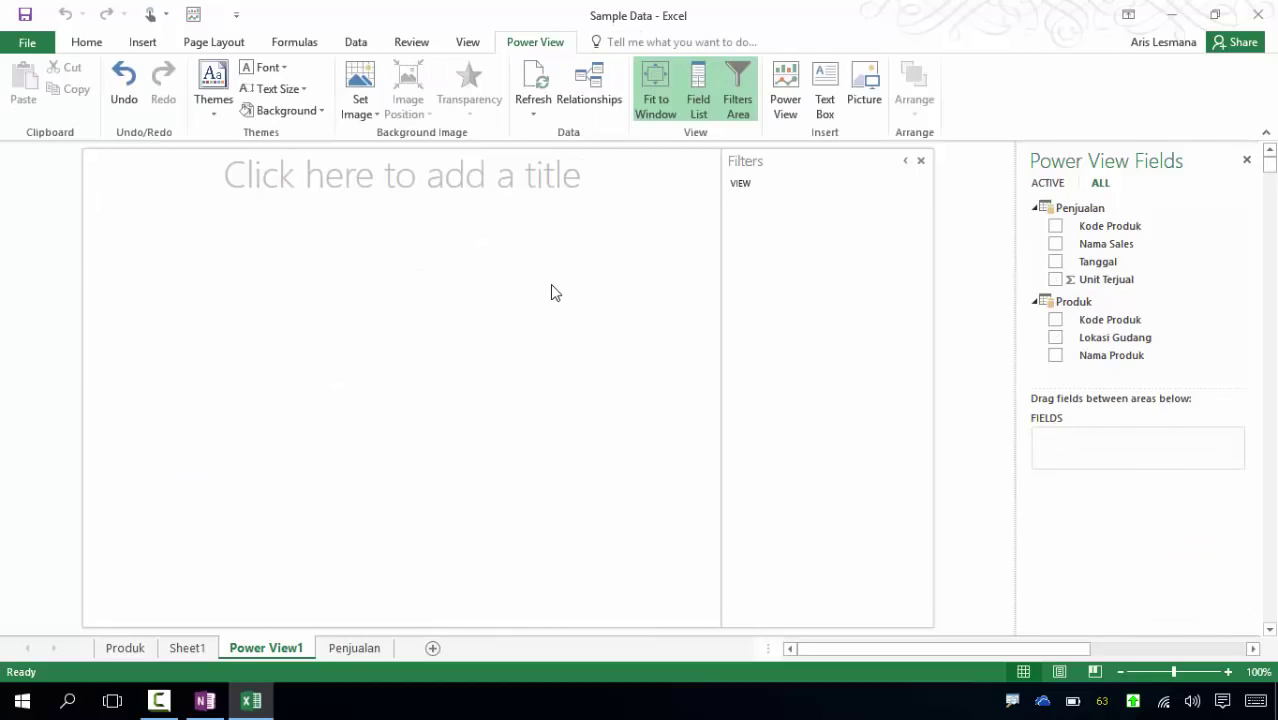
Create a map from a new Lokasi Gudang and Unit Terjual table and enlarge it across most of the report canvas.
click(1055, 337)
click(1055, 279)
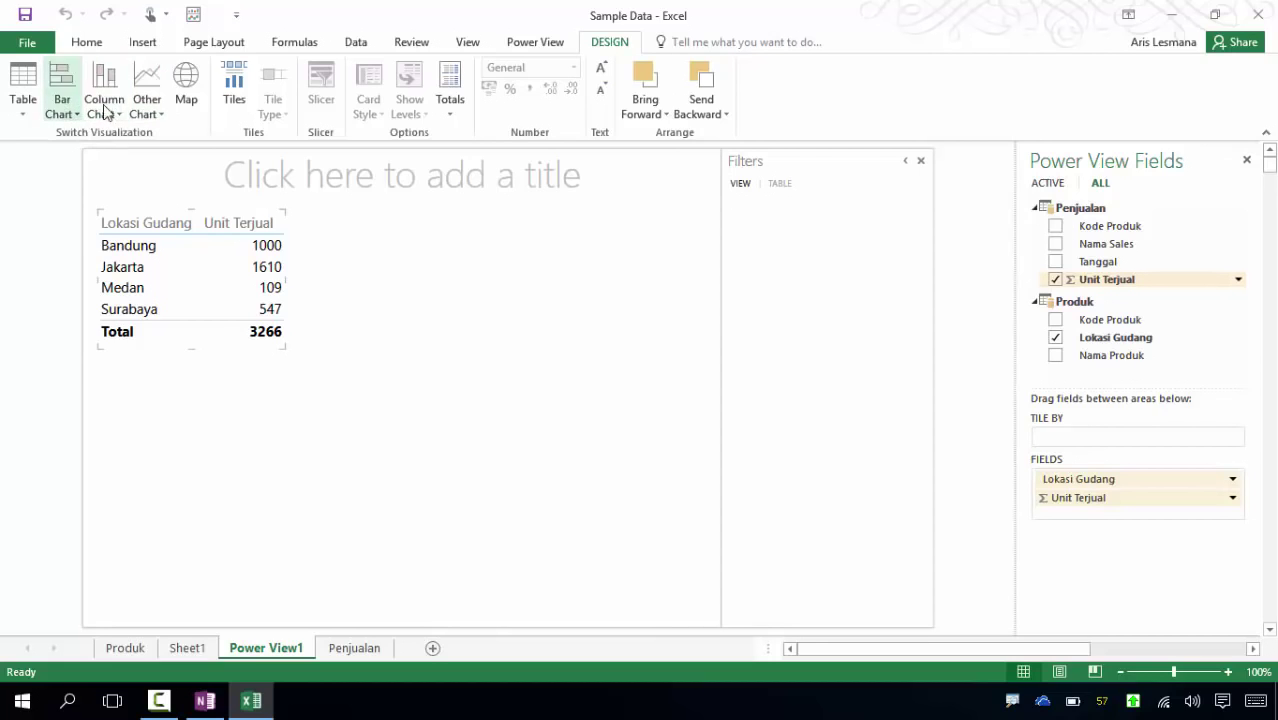
click(420, 347)
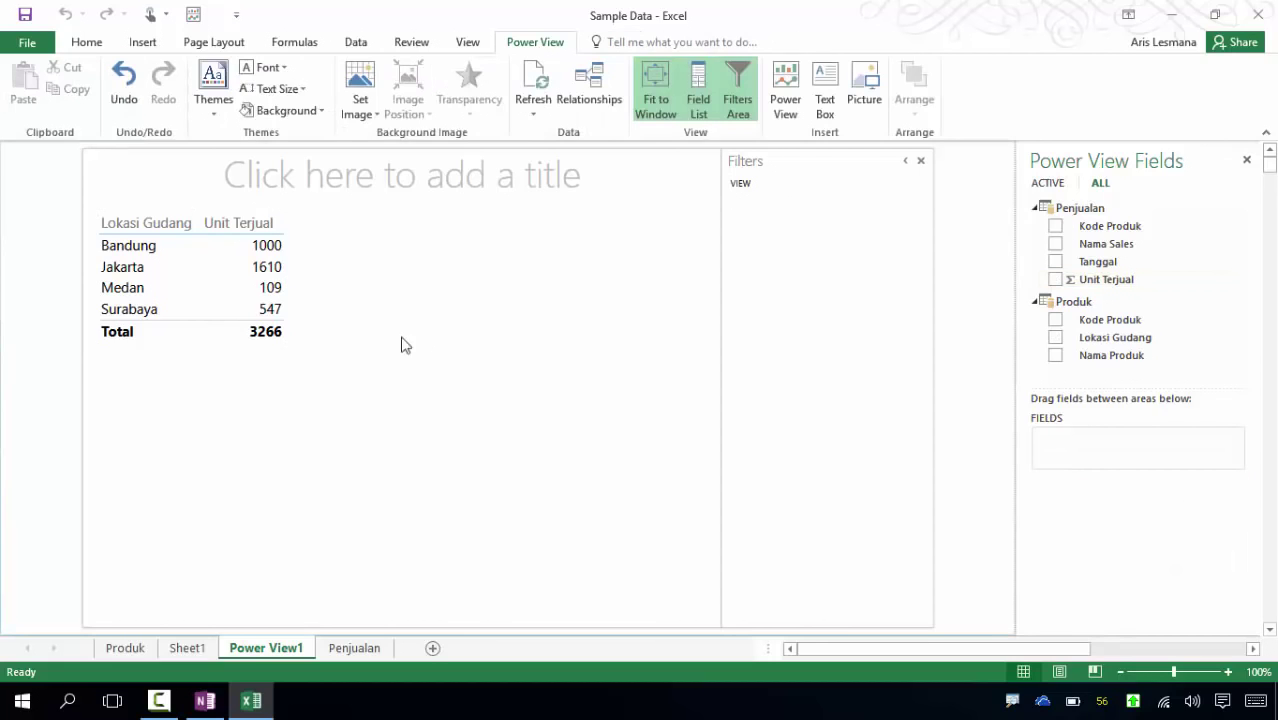
click(205, 289)
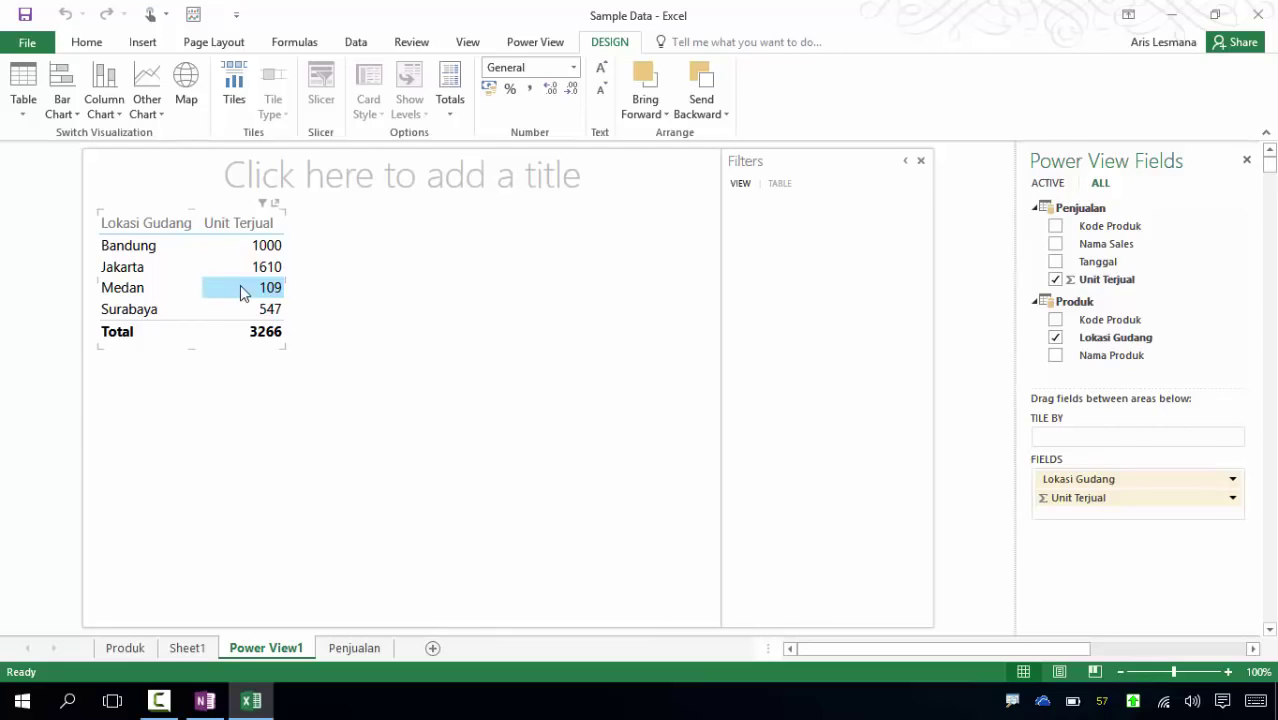
click(187, 100)
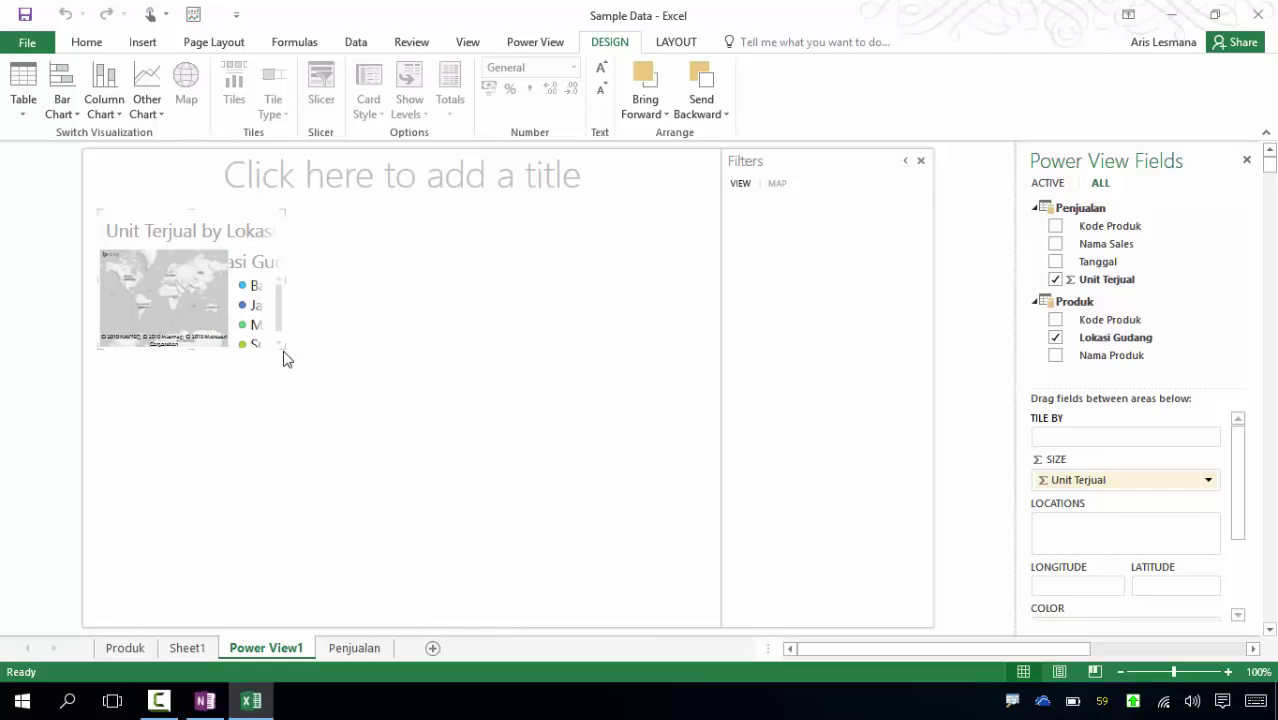
drag(284, 348, 607, 535)
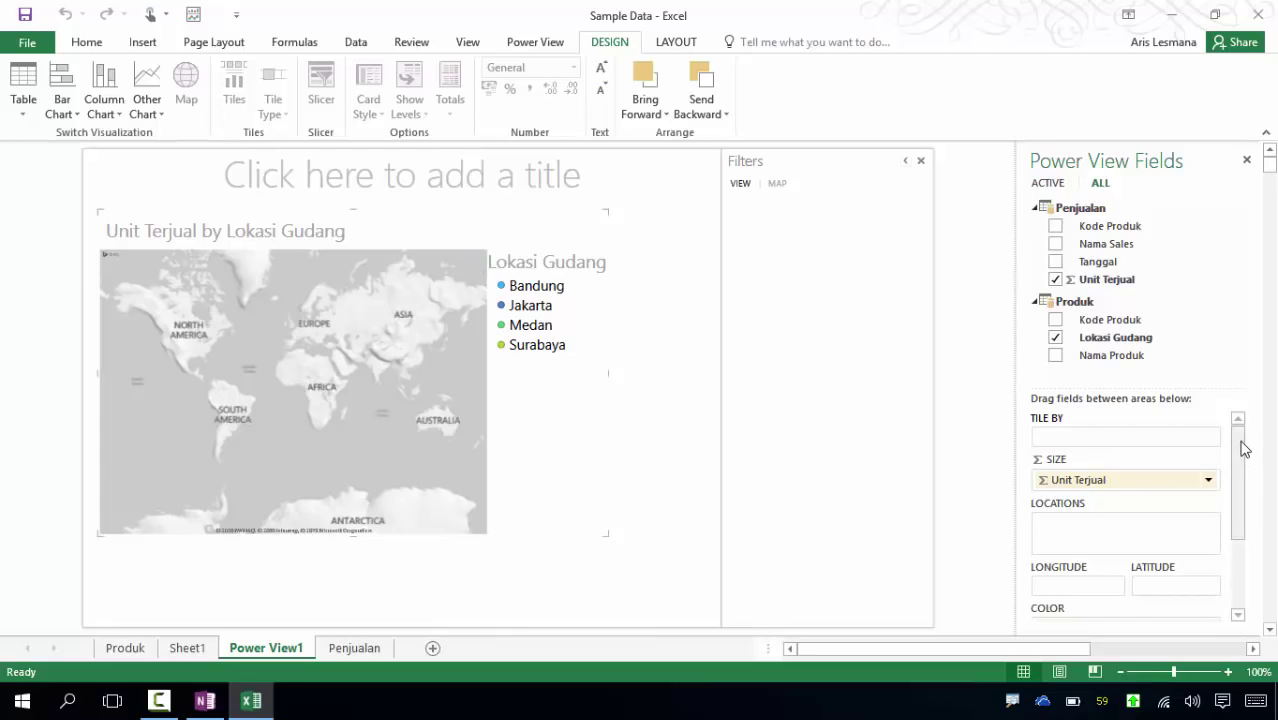
Remove Lokasi Gudang from the map's color and assign it as the map's locations.
drag(1240, 452, 1244, 519)
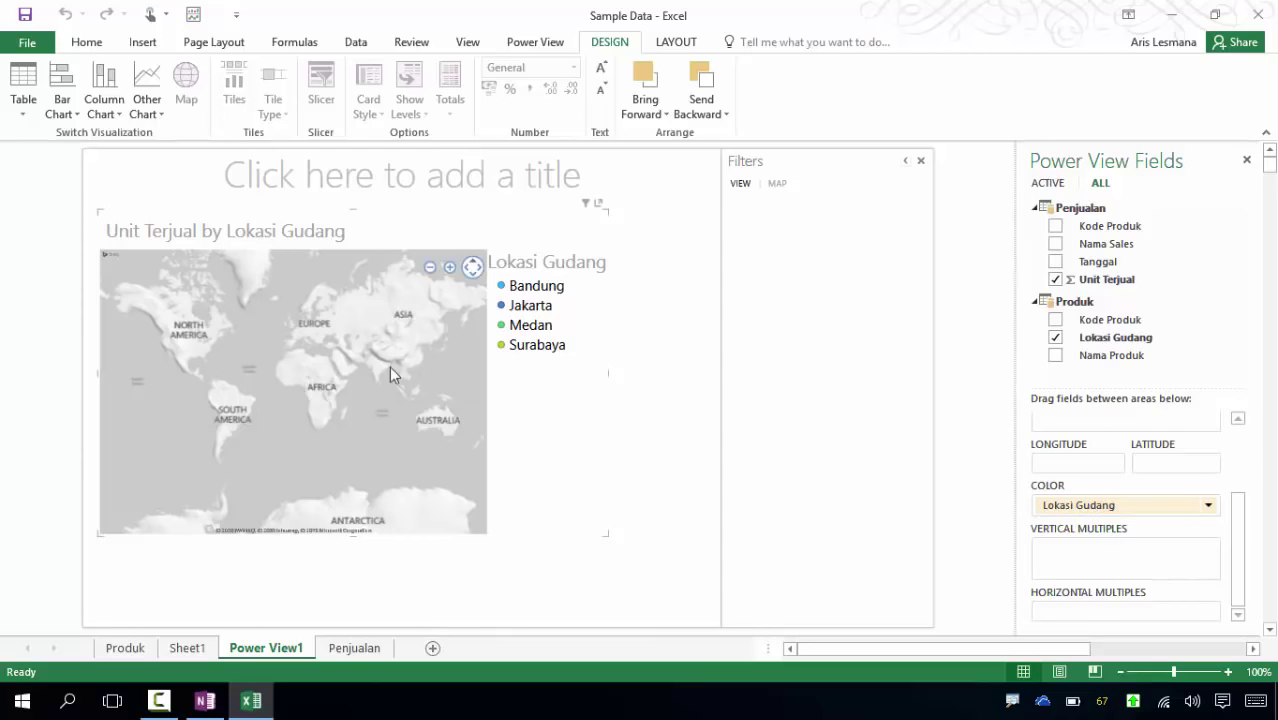
click(1207, 507)
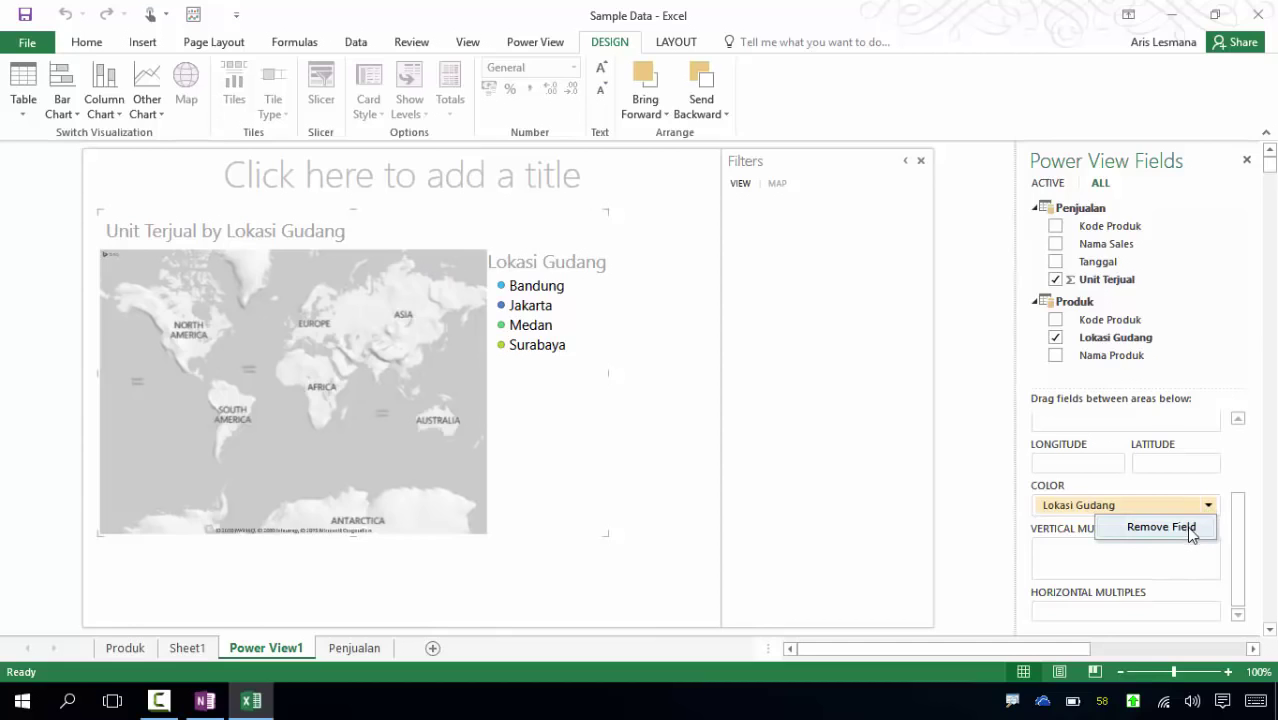
click(1161, 527)
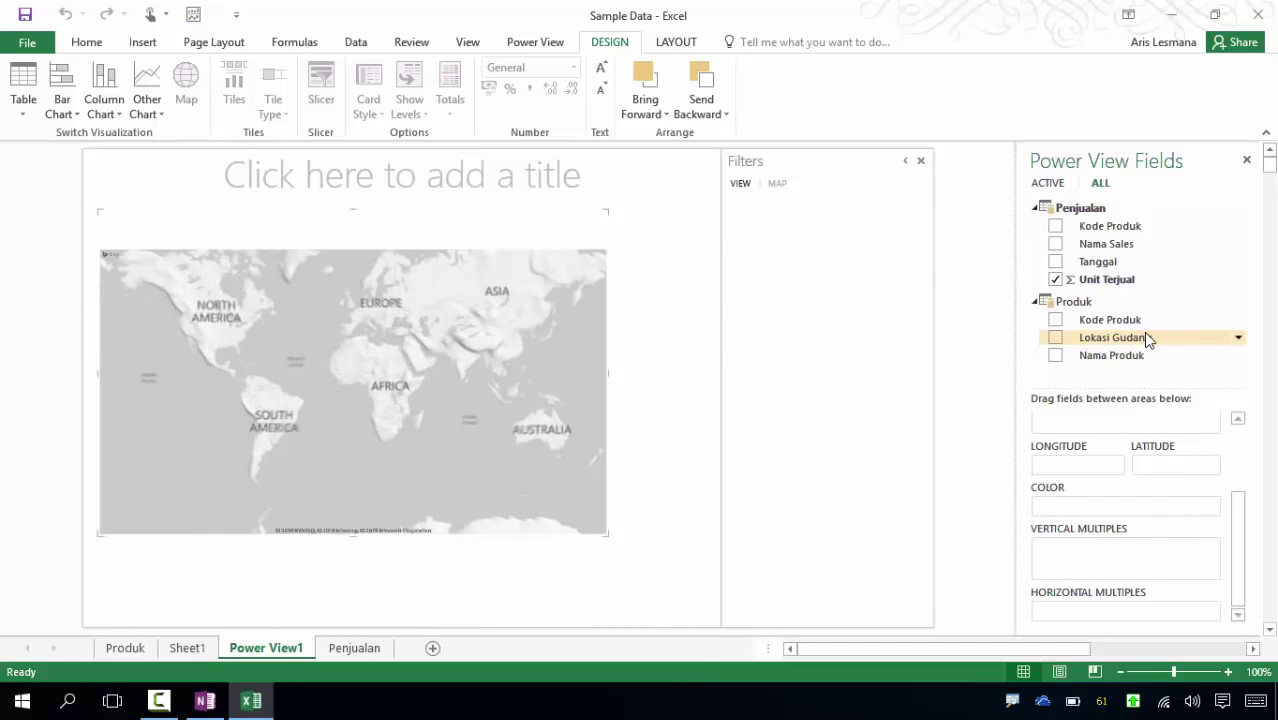
click(1240, 339)
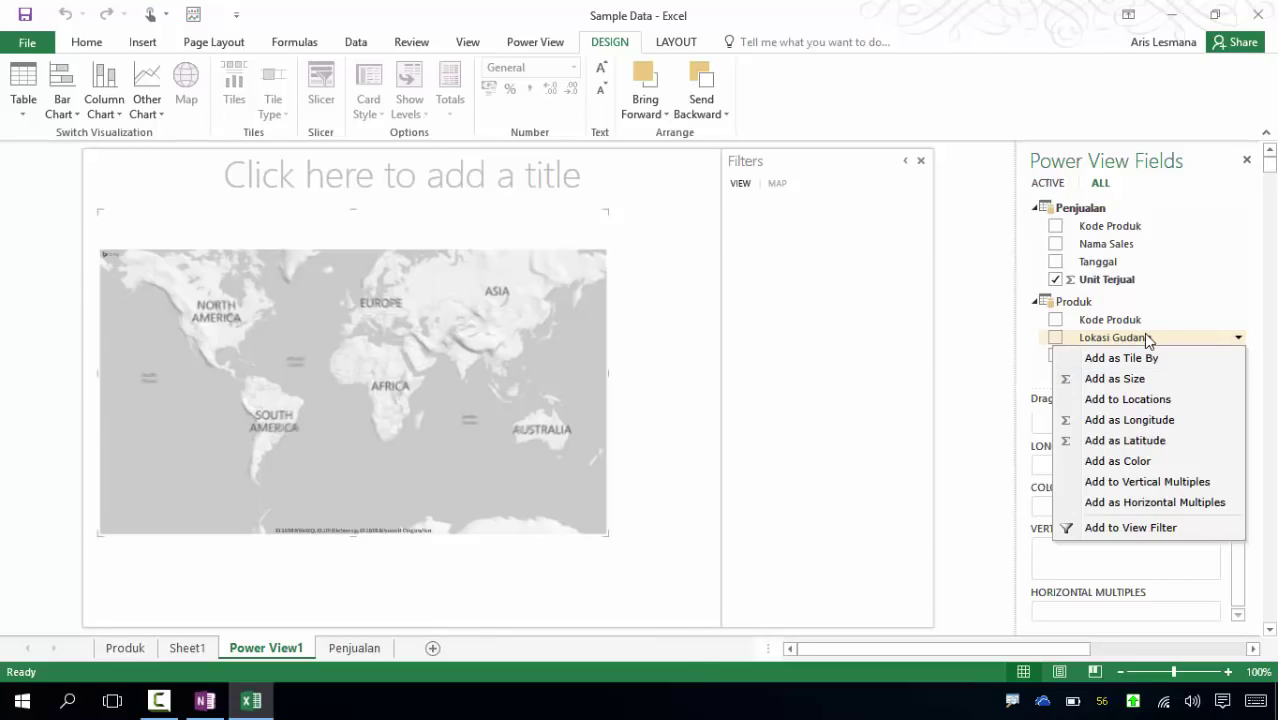
click(1136, 401)
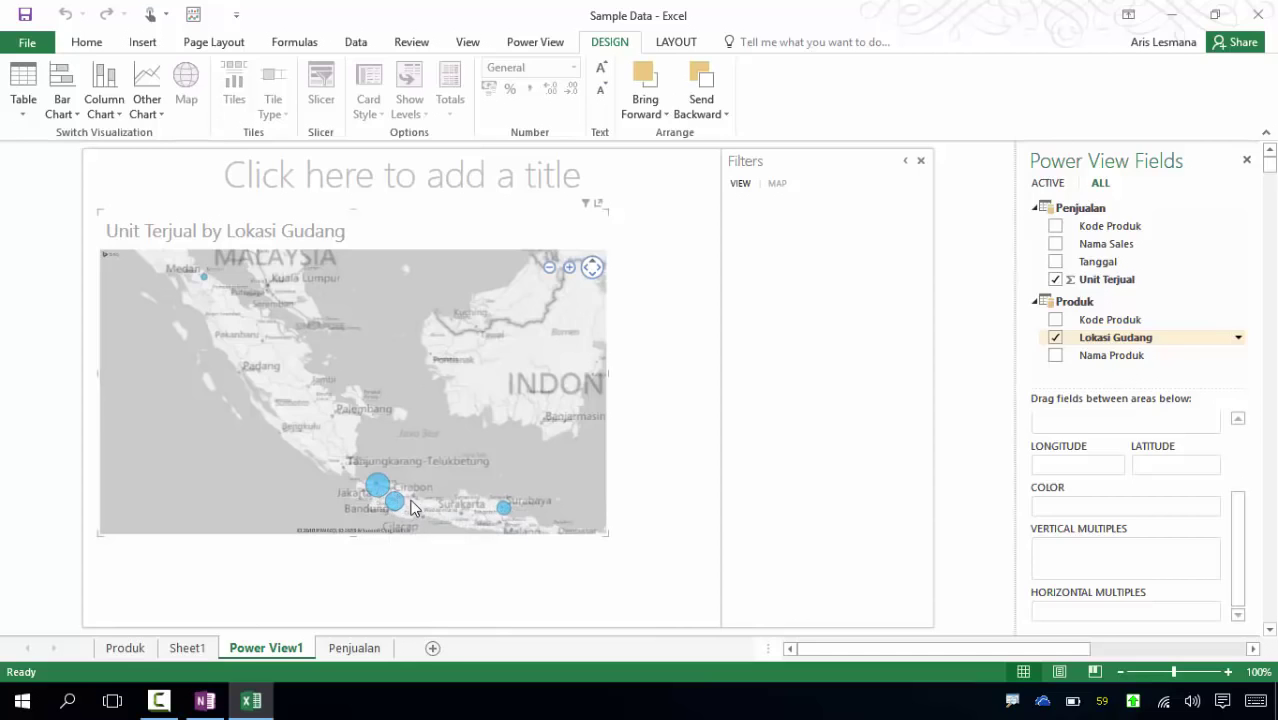
Examine the map's Unit Terjual bubbles for Jakarta, Bandung, Surabaya and Medan across Java and Sumatra.
mouse_move(377, 486)
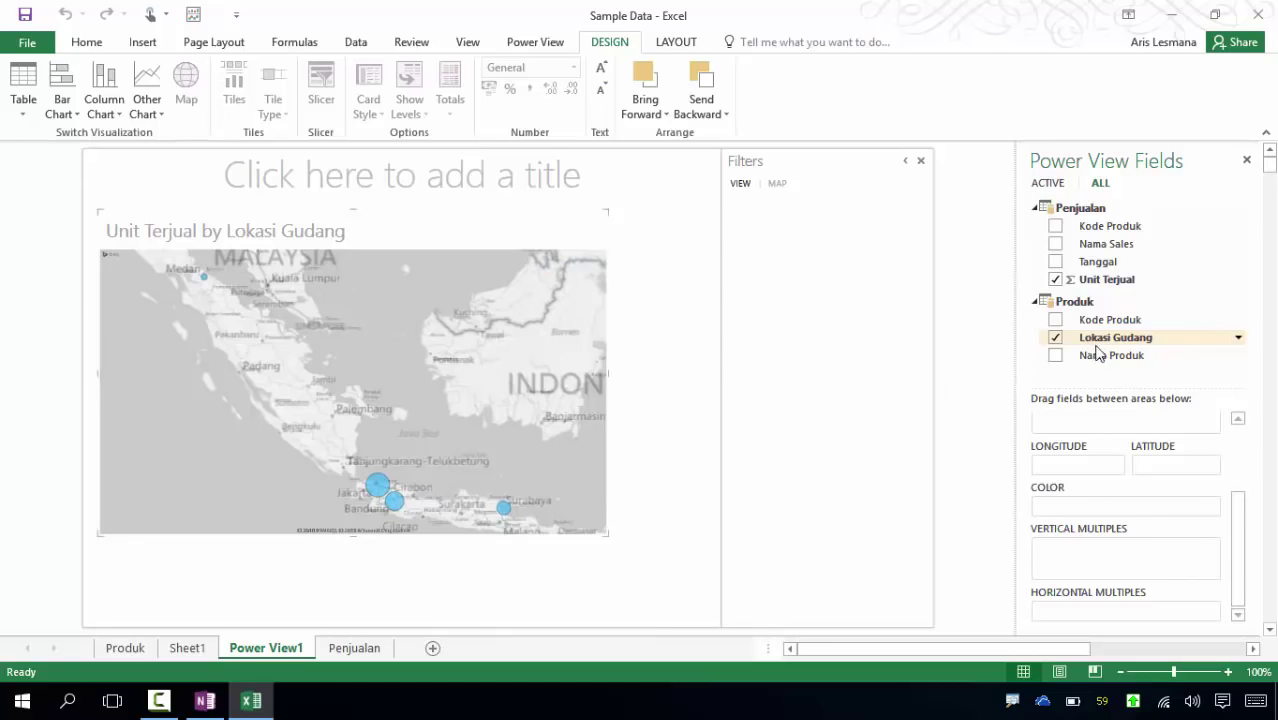
drag(533, 444, 425, 373)
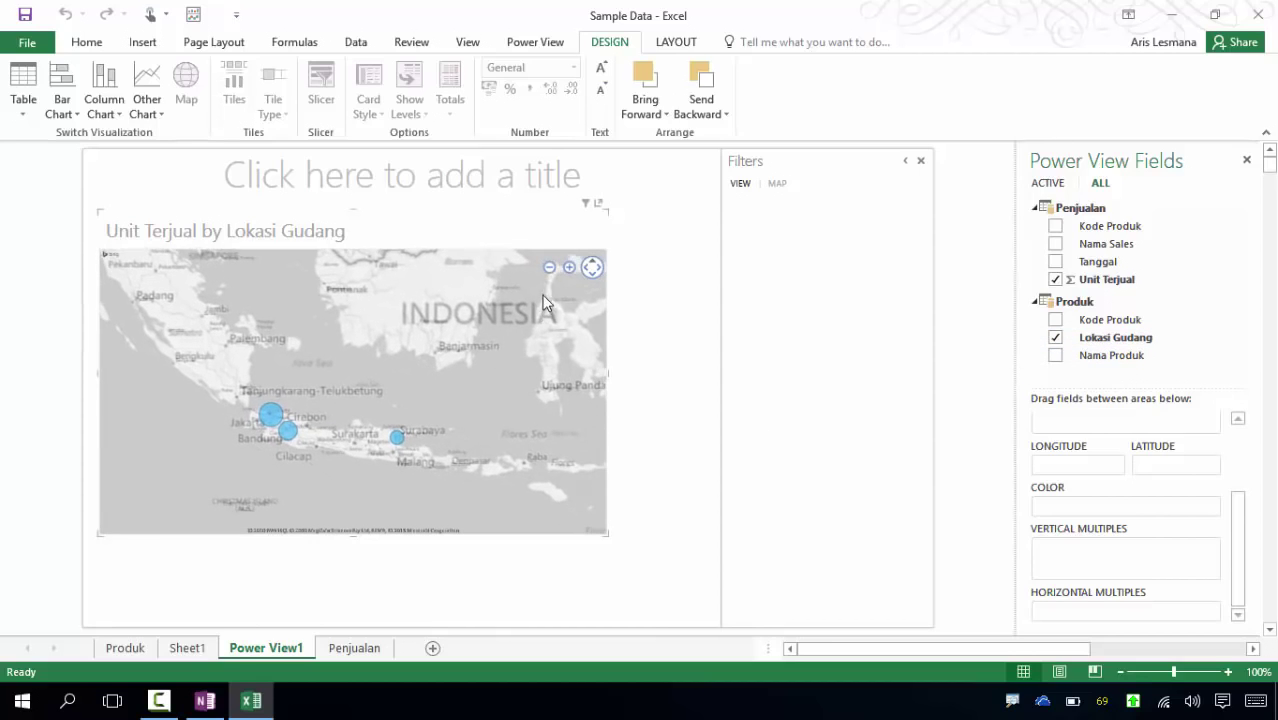
click(569, 268)
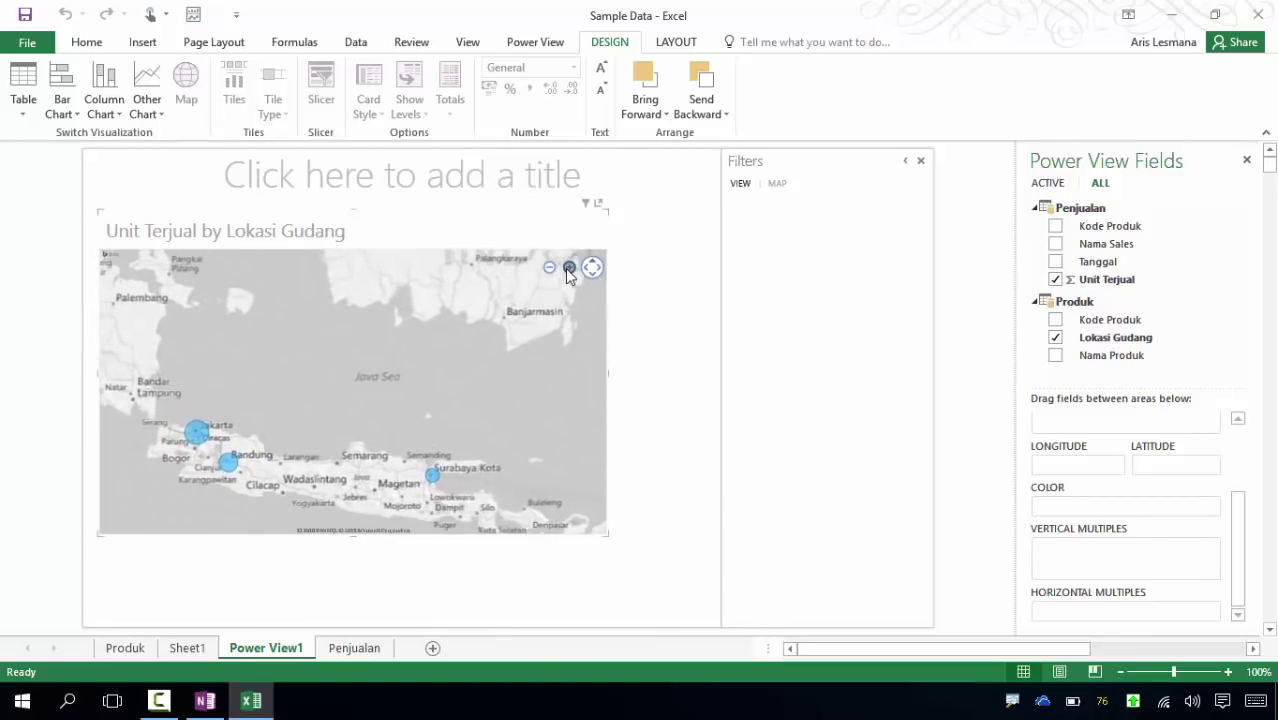
drag(353, 390, 408, 330)
click(569, 267)
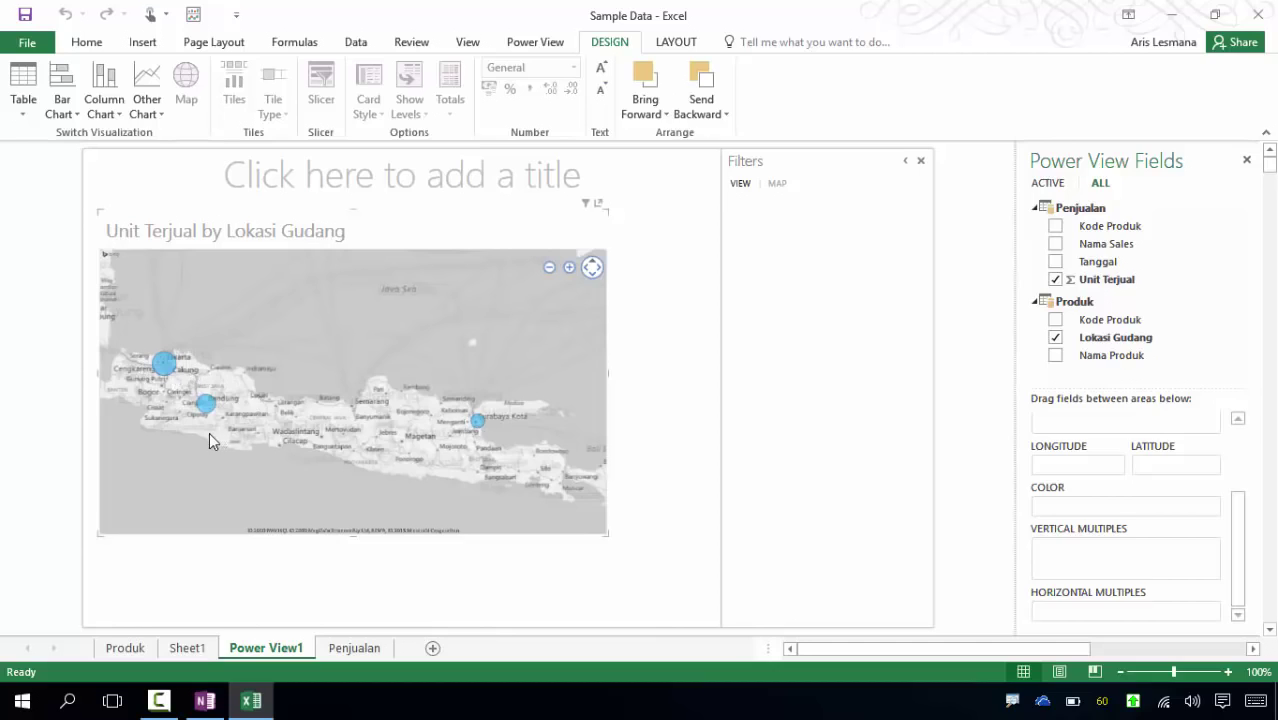
mouse_move(165, 368)
mouse_move(477, 428)
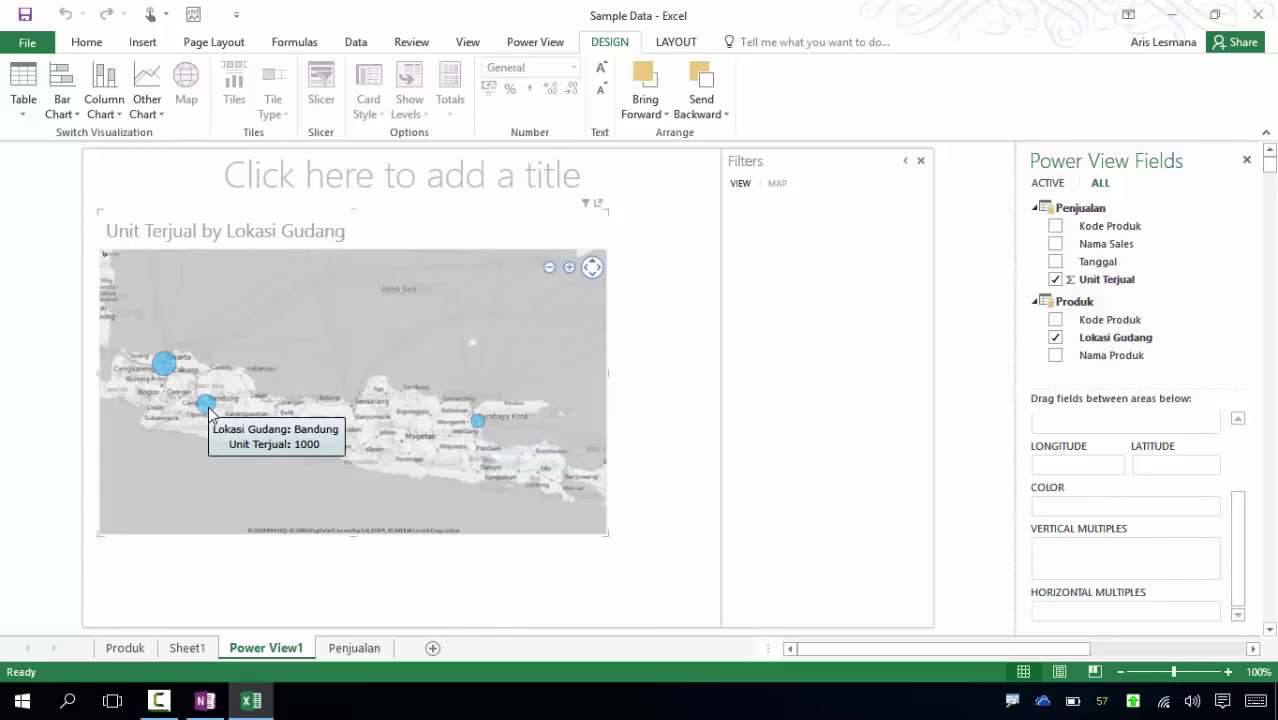
drag(248, 313, 437, 440)
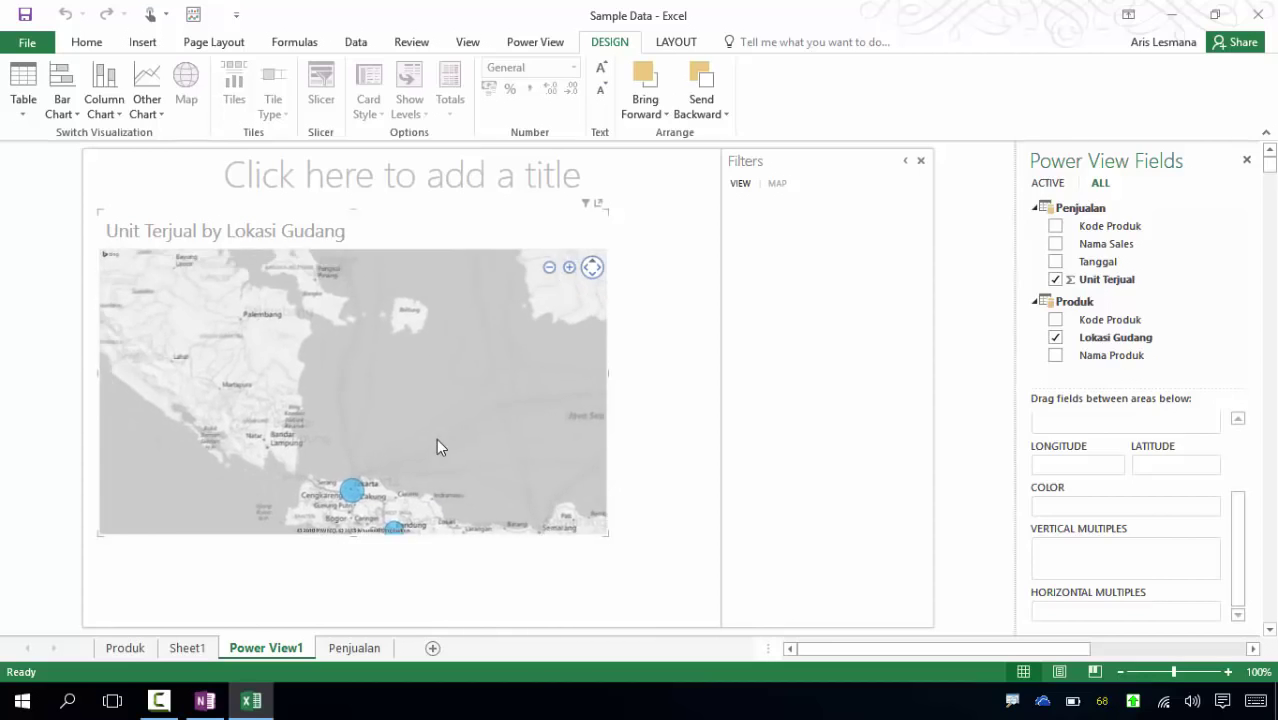
drag(271, 366, 332, 428)
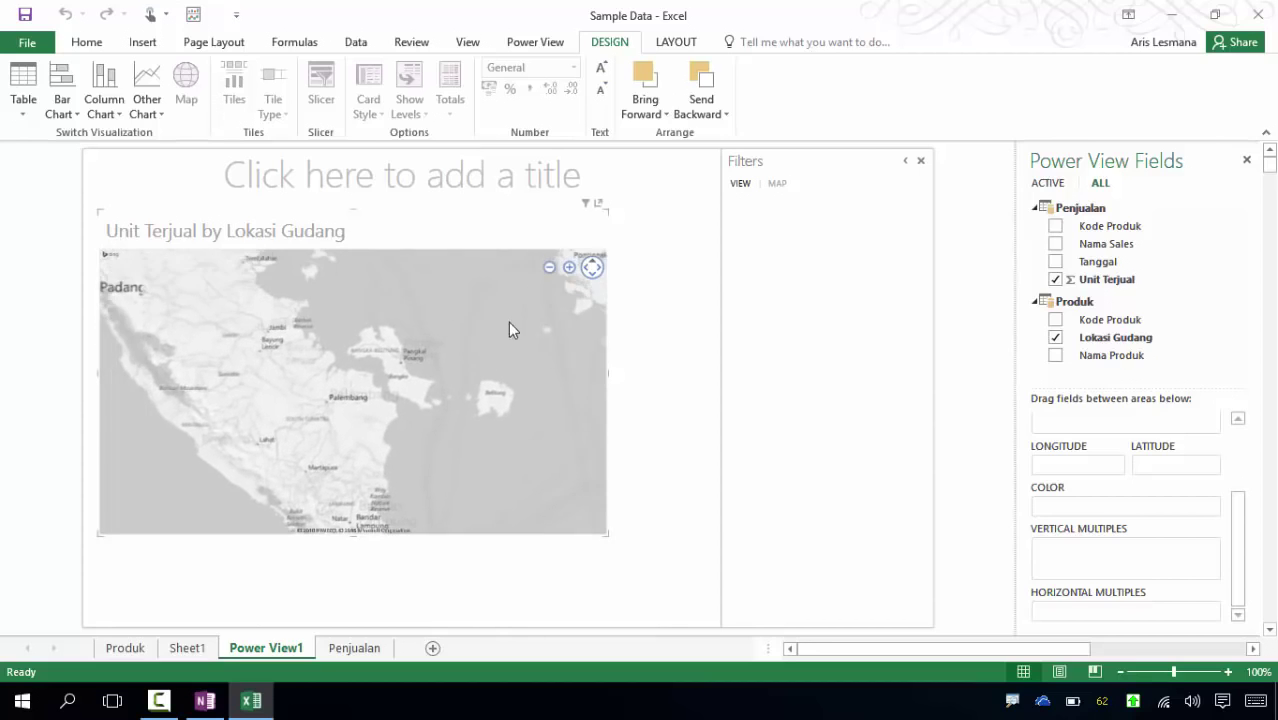
click(550, 267)
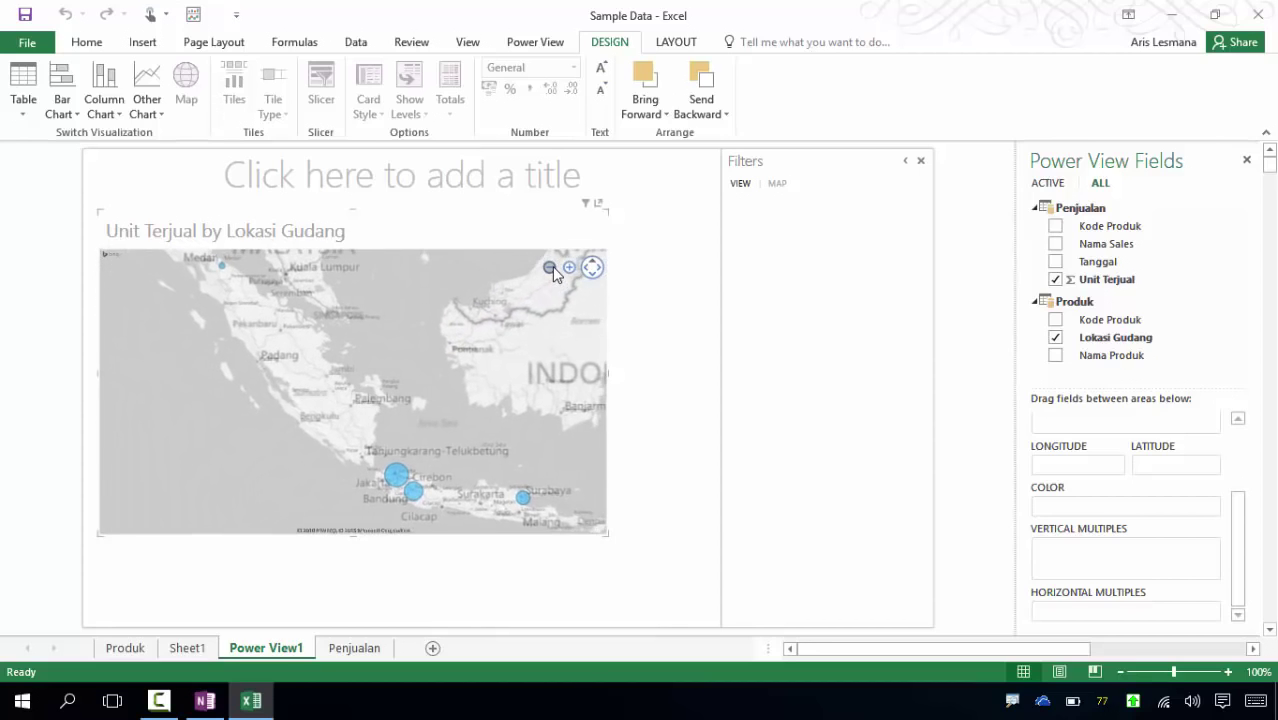
mouse_move(223, 268)
click(549, 268)
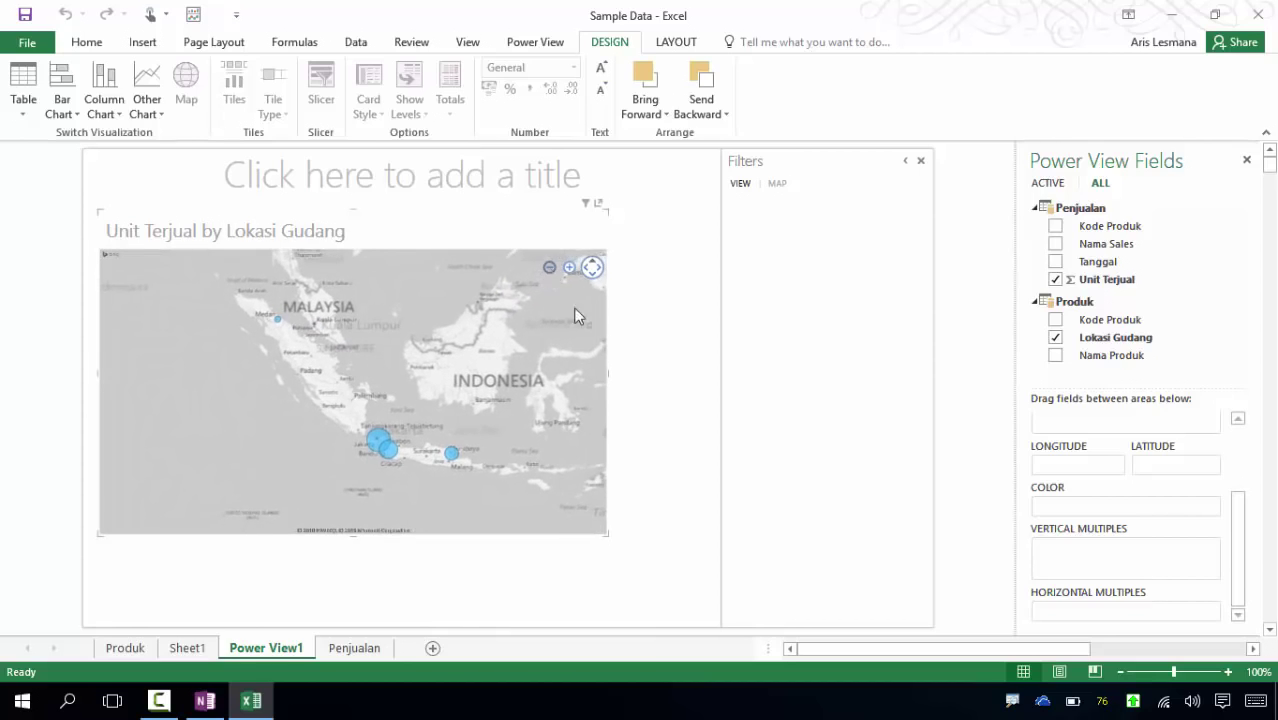
Shrink the map to roughly half the canvas width and center it on Java.
drag(606, 532, 424, 432)
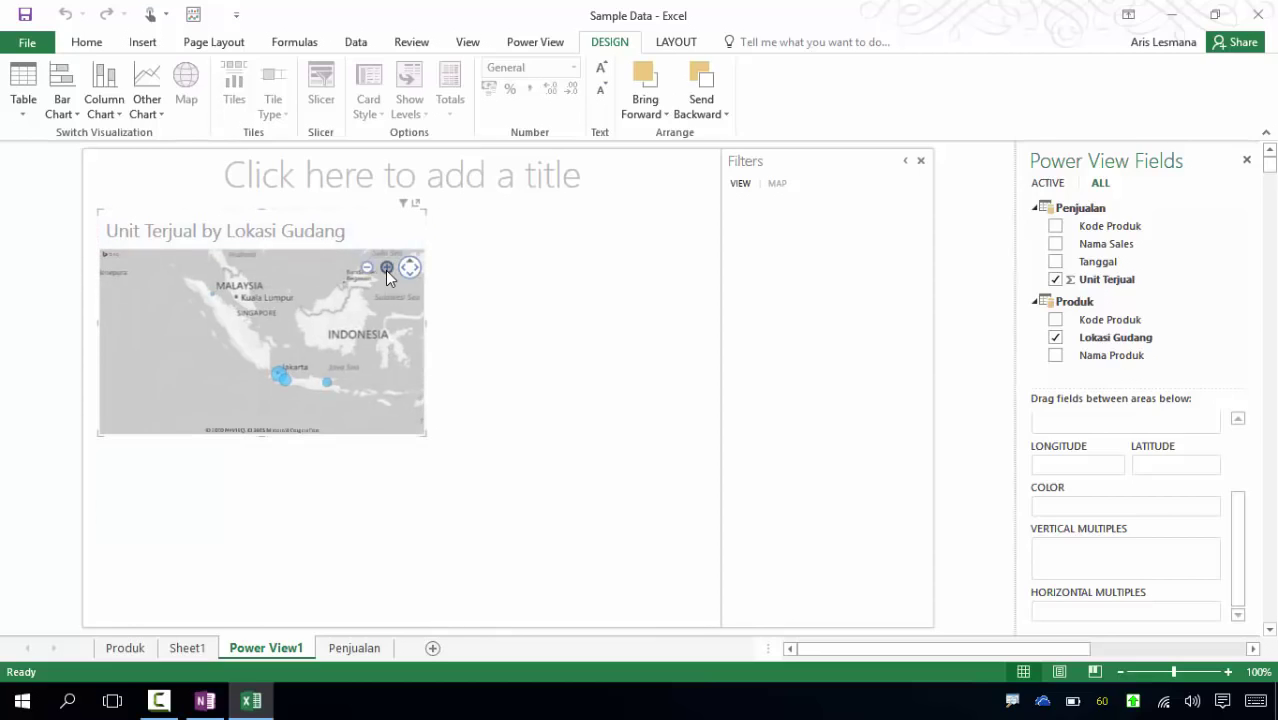
scroll(374, 342, up, 2)
drag(352, 340, 256, 288)
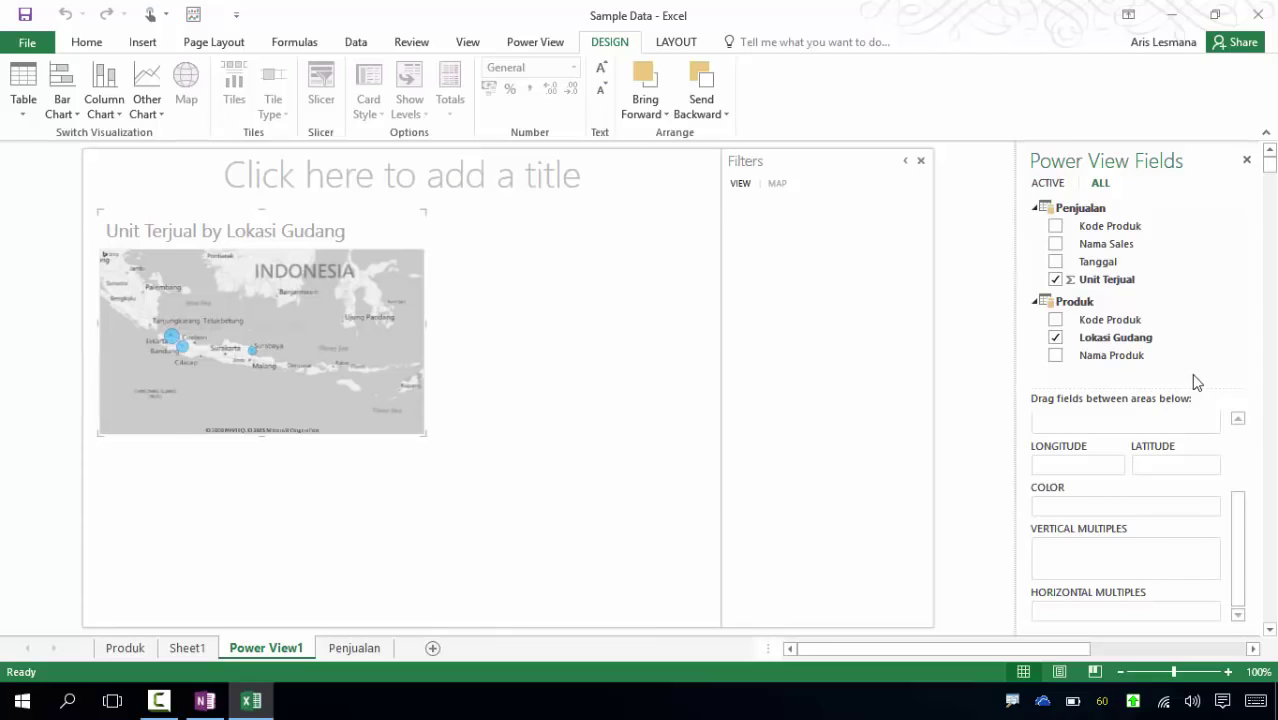
Build a separate table beside the map from Lokasi Gudang and Unit Terjual.
click(603, 386)
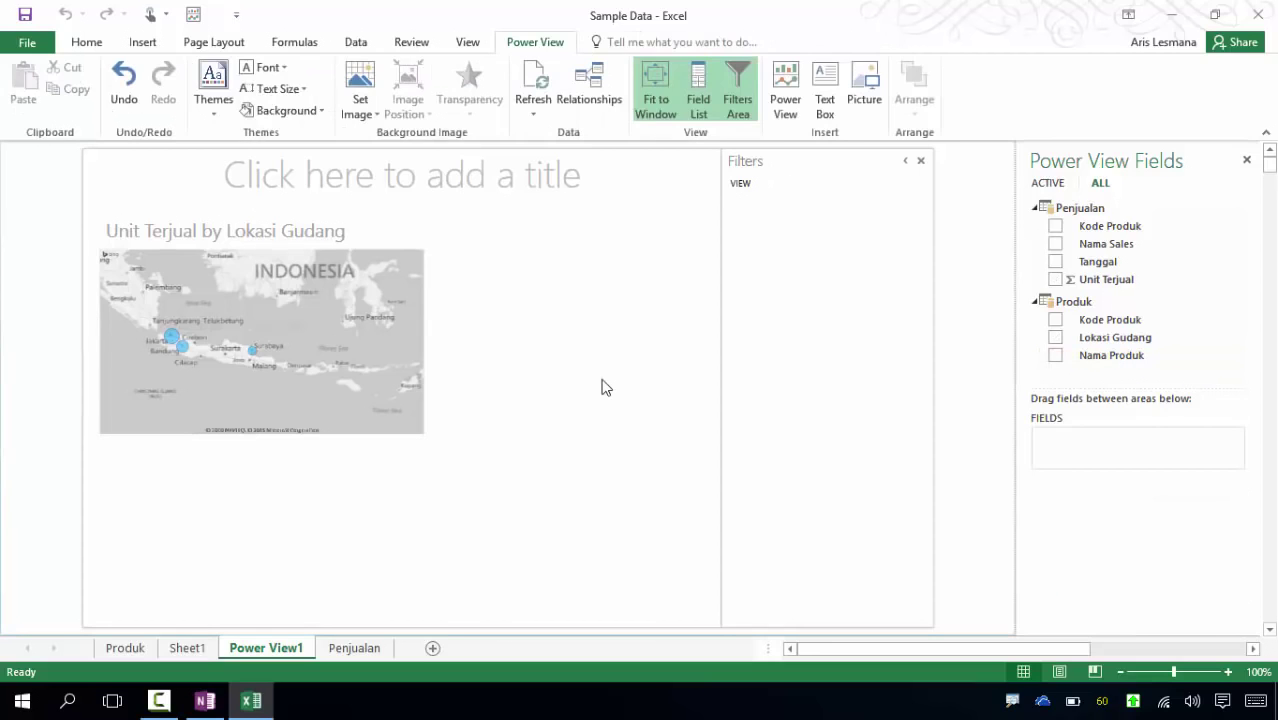
drag(1098, 425, 1093, 446)
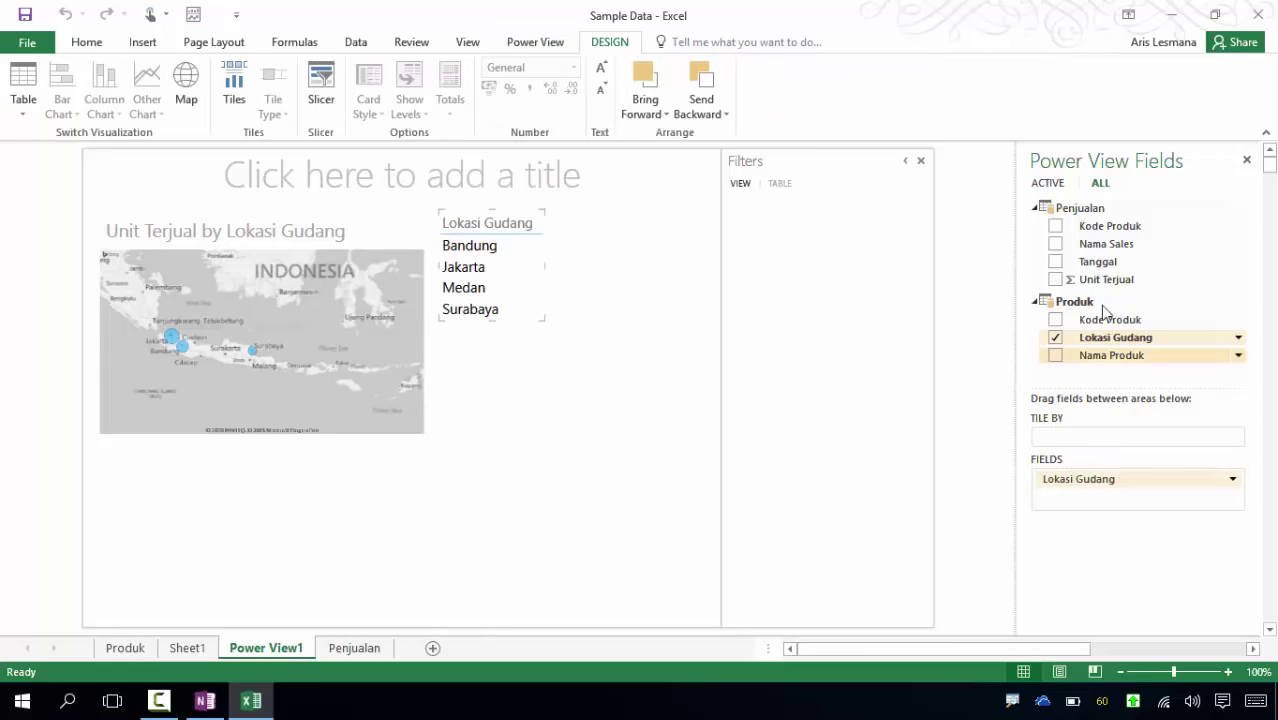
drag(1103, 289, 1069, 496)
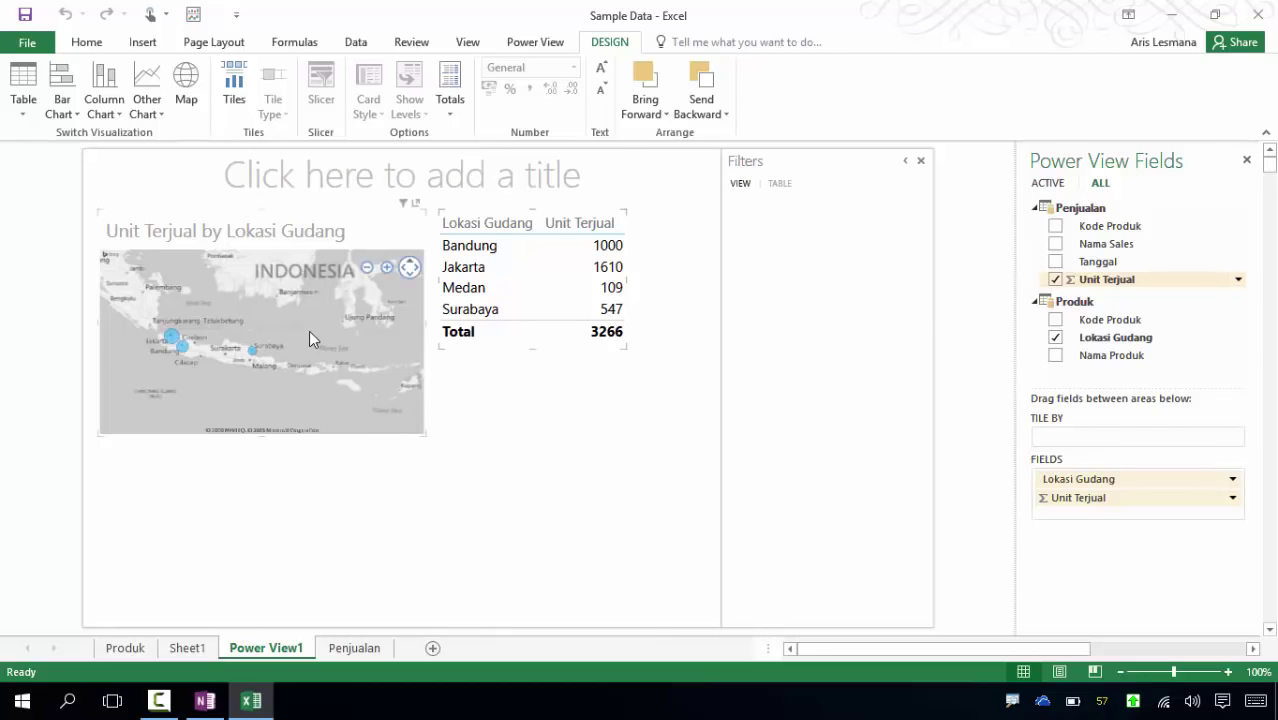
drag(301, 320, 389, 375)
drag(267, 288, 225, 302)
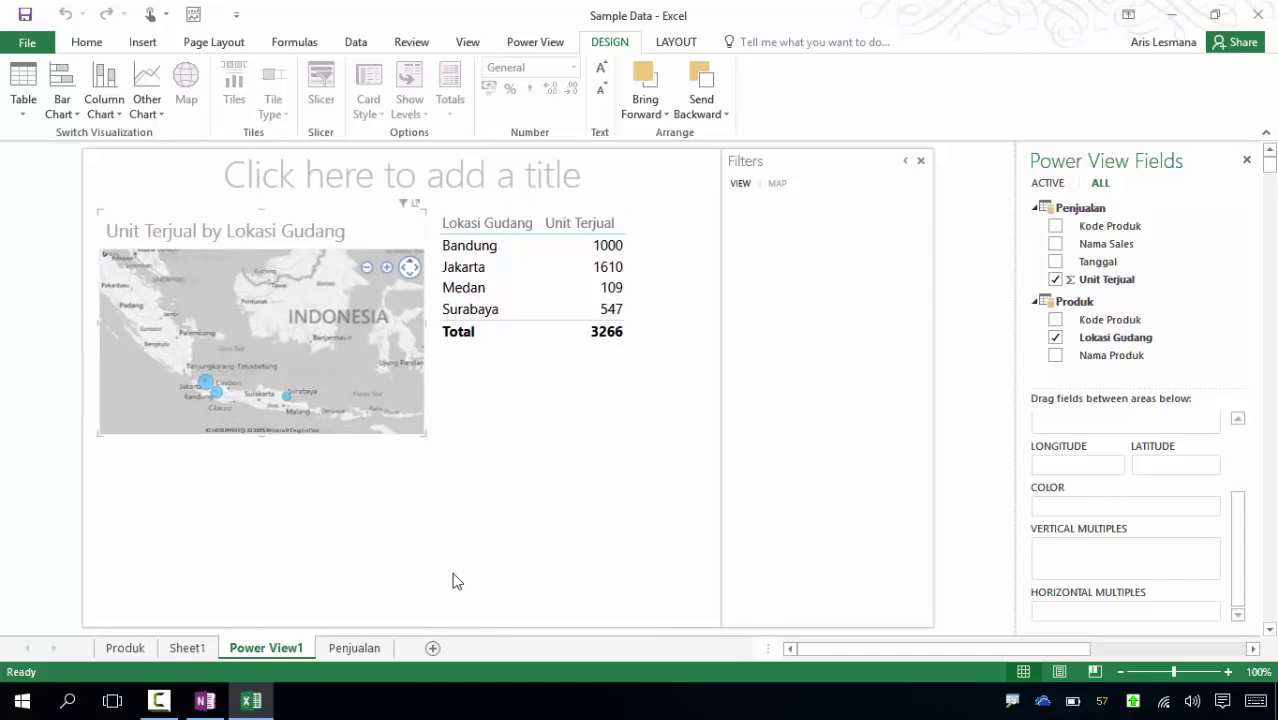
On the Produk sheet, set Lokasi Gudang to Medan for the 450, 500 and 650 Watt Power Supply products.
click(122, 648)
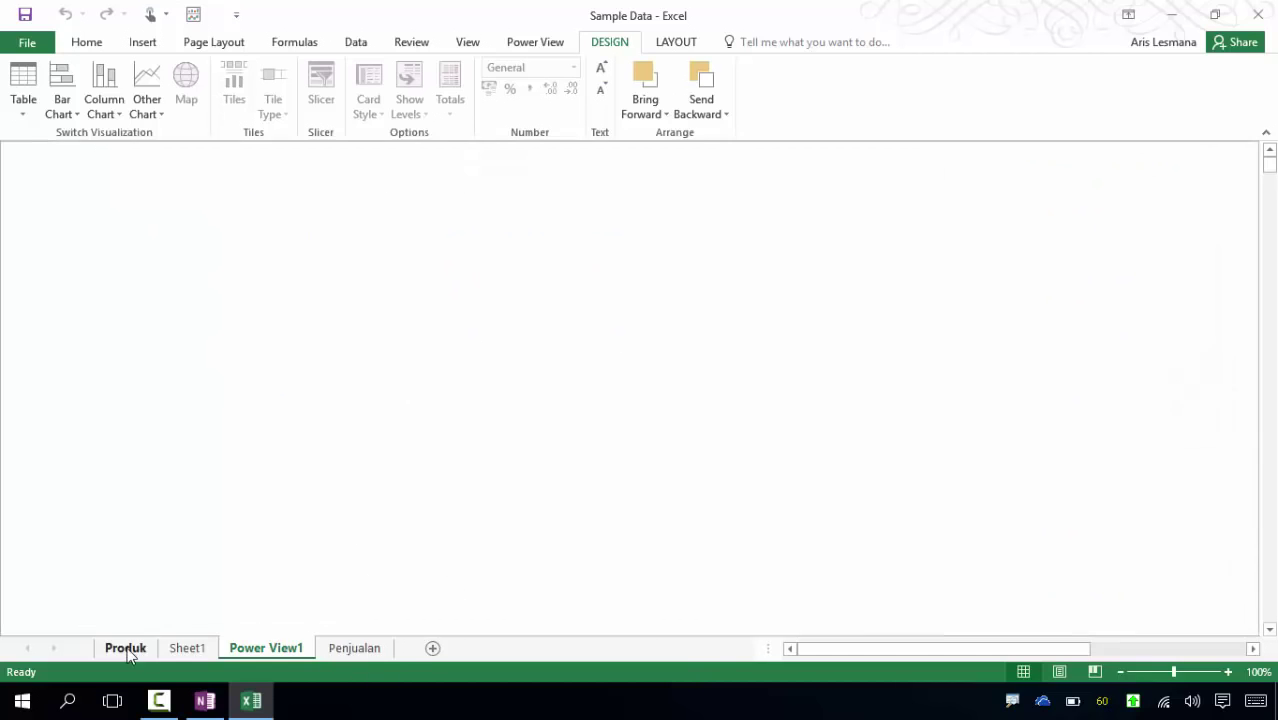
click(437, 369)
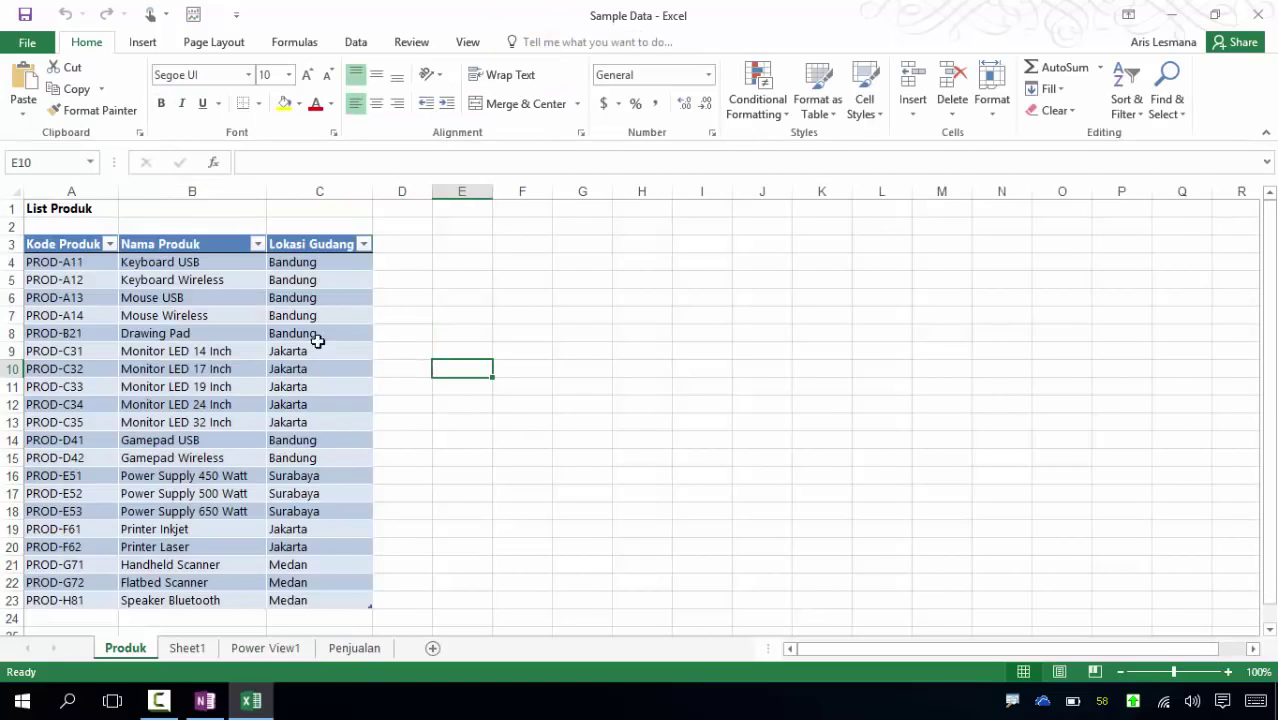
scroll(322, 442, down, 1)
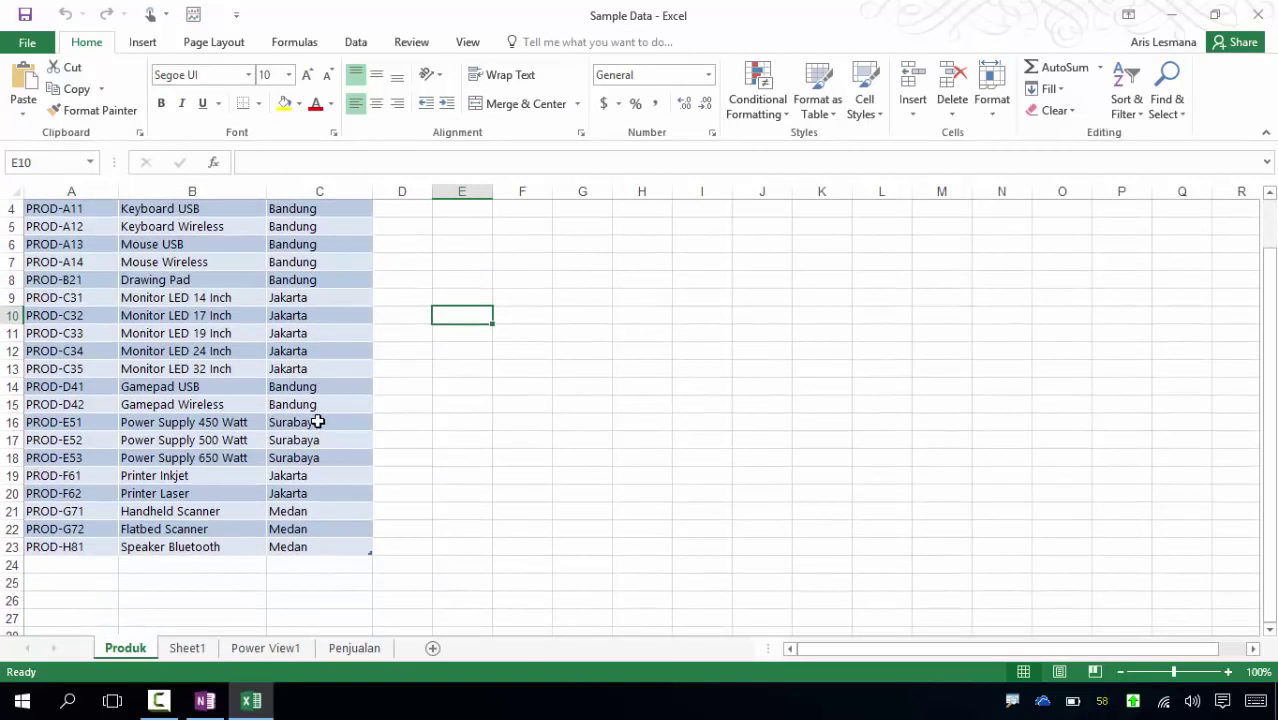
click(318, 422)
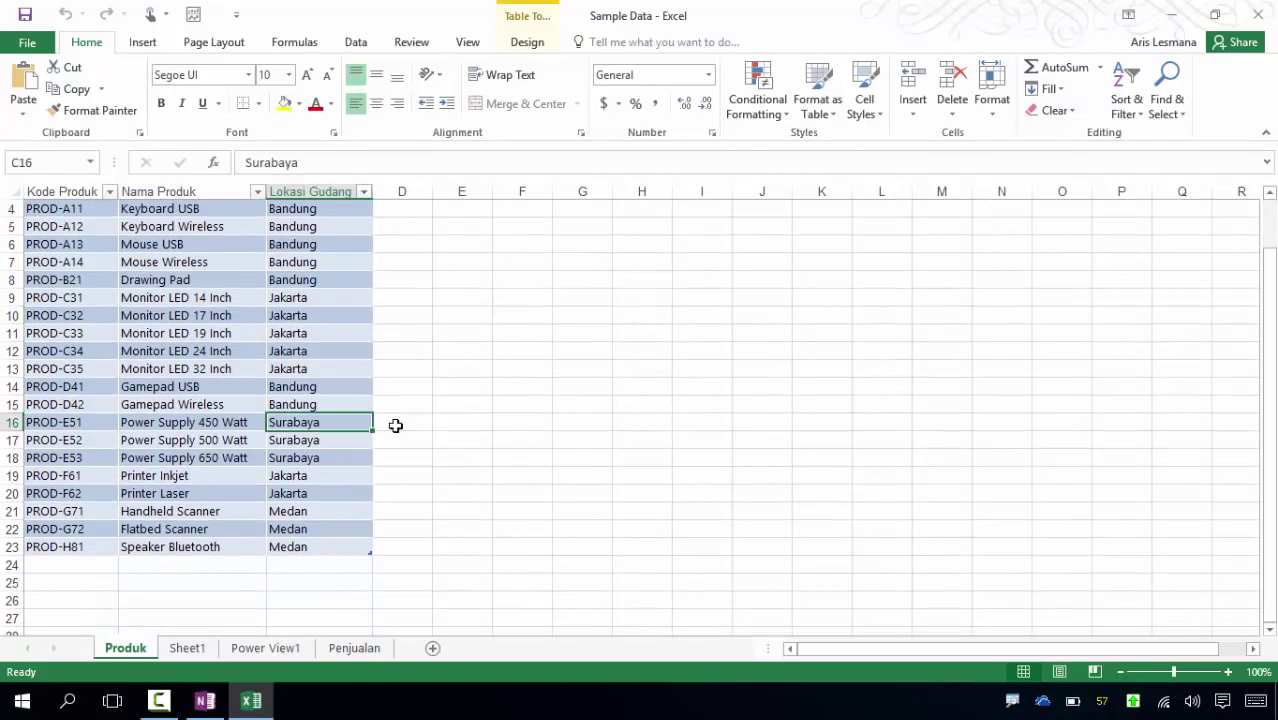
text(Mw)
key(BackSpace)
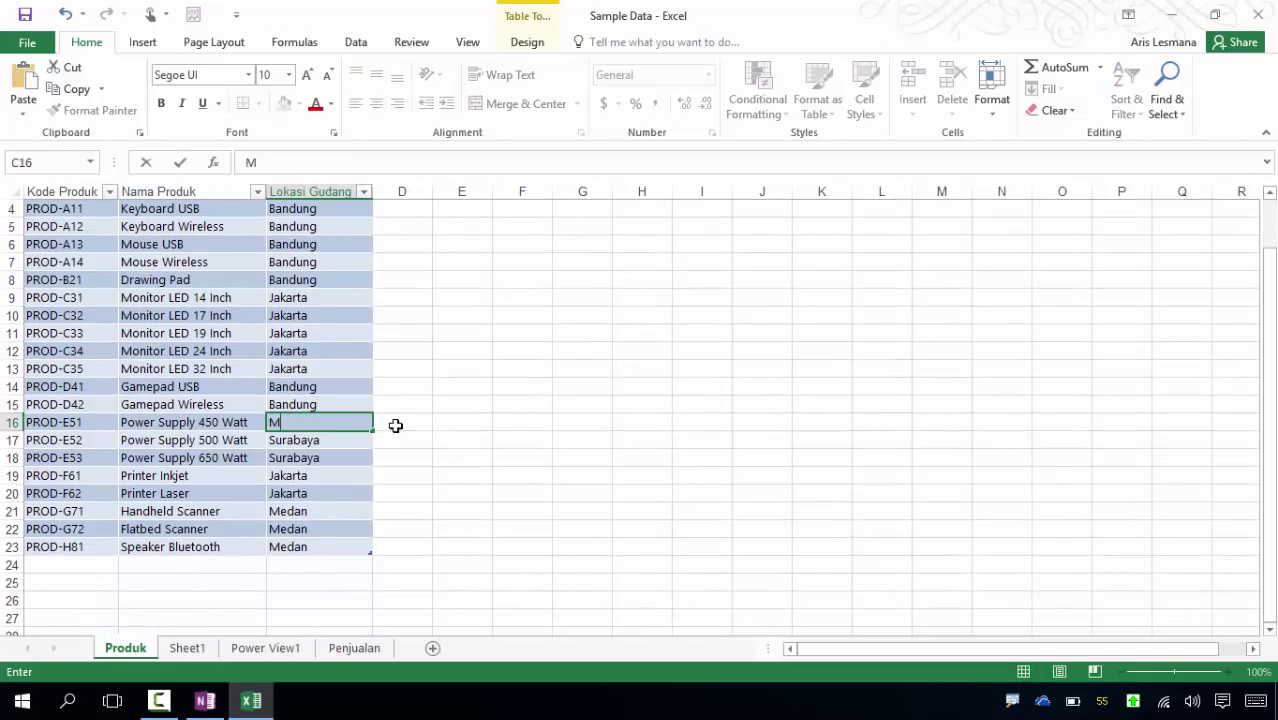
text(edan)
key(Return)
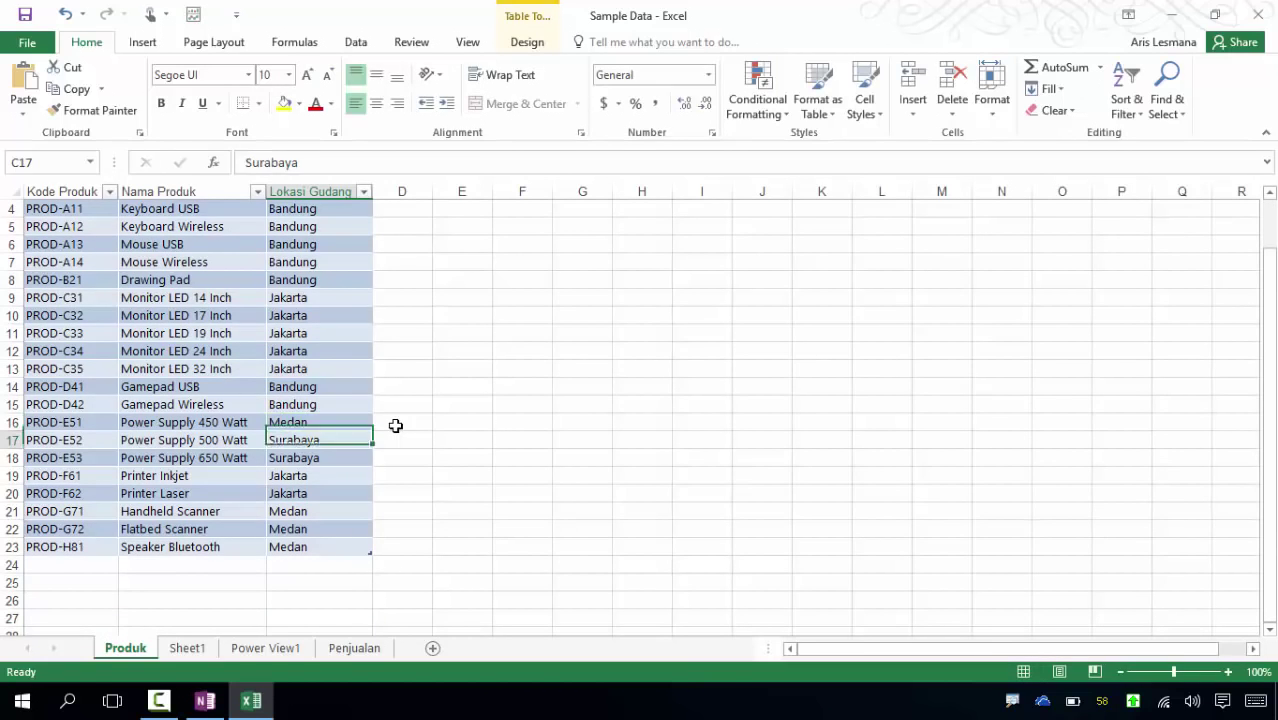
text(Medan)
key(Return)
text(Medan)
key(Return)
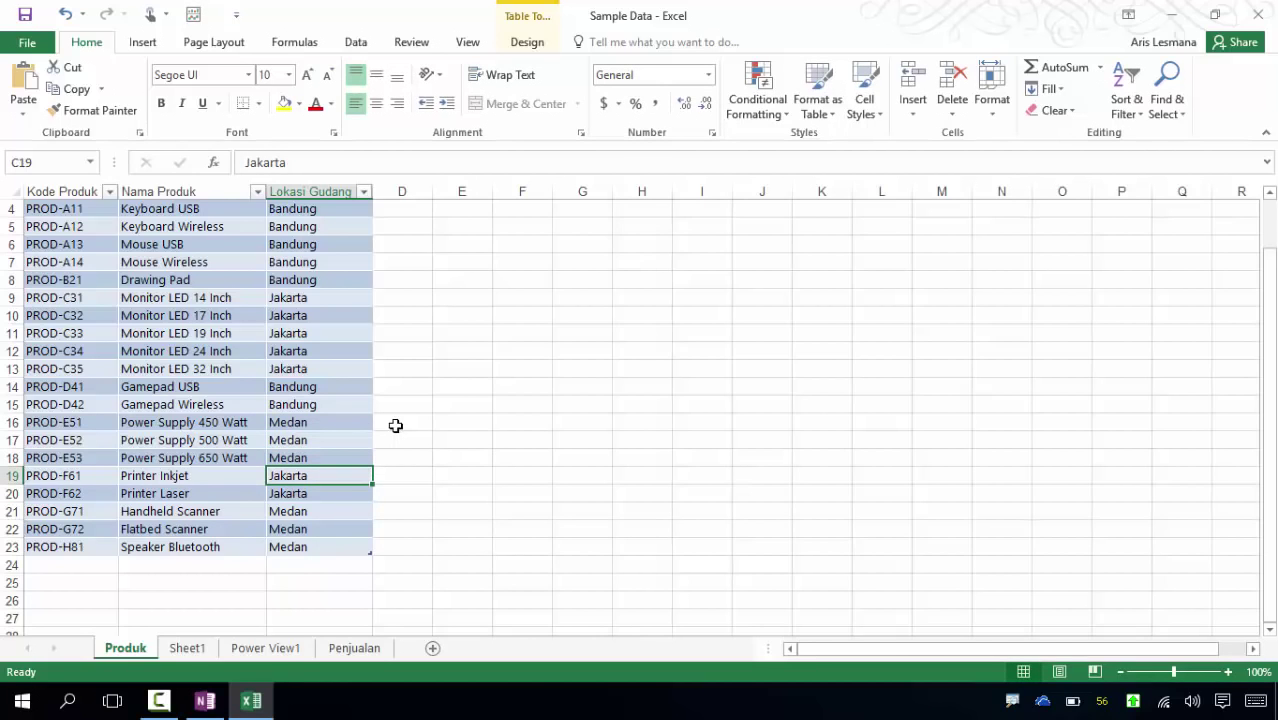
Set Lokasi Gudang to Bogor for the 450, 500 and 650 Watt Power Supply products.
key(Up)
key(Up)
key(Up)
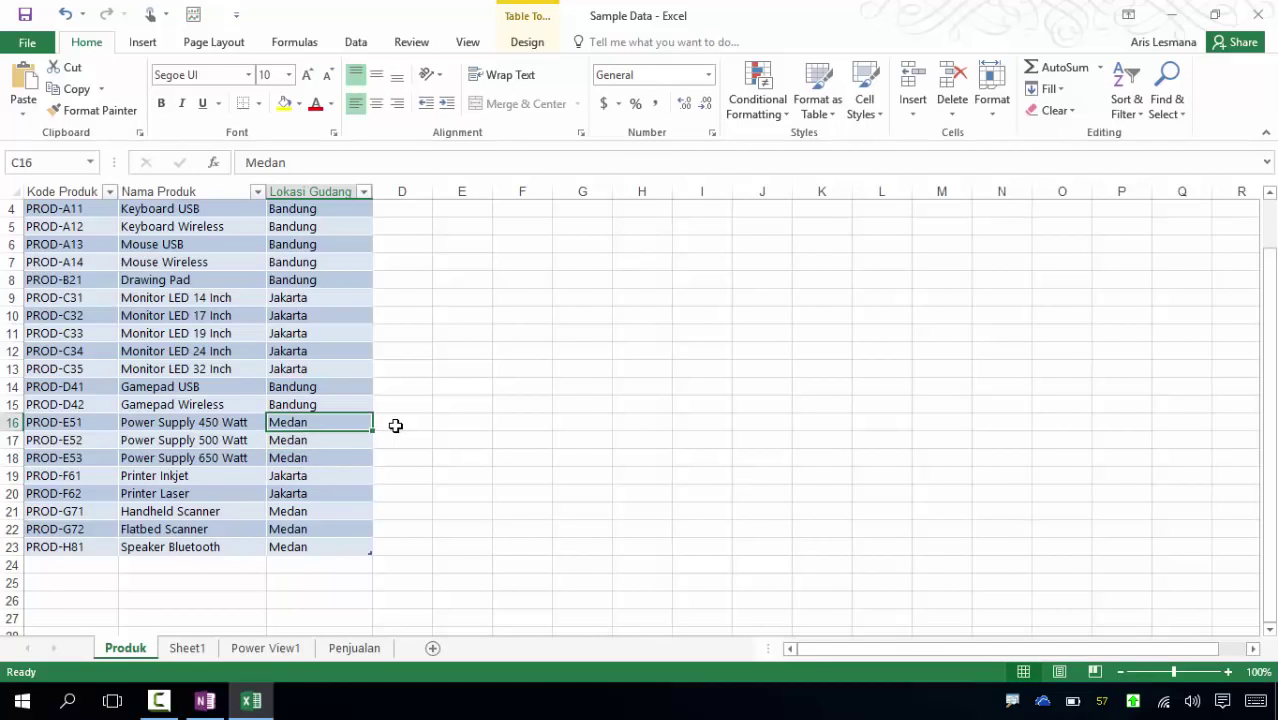
text(Bog)
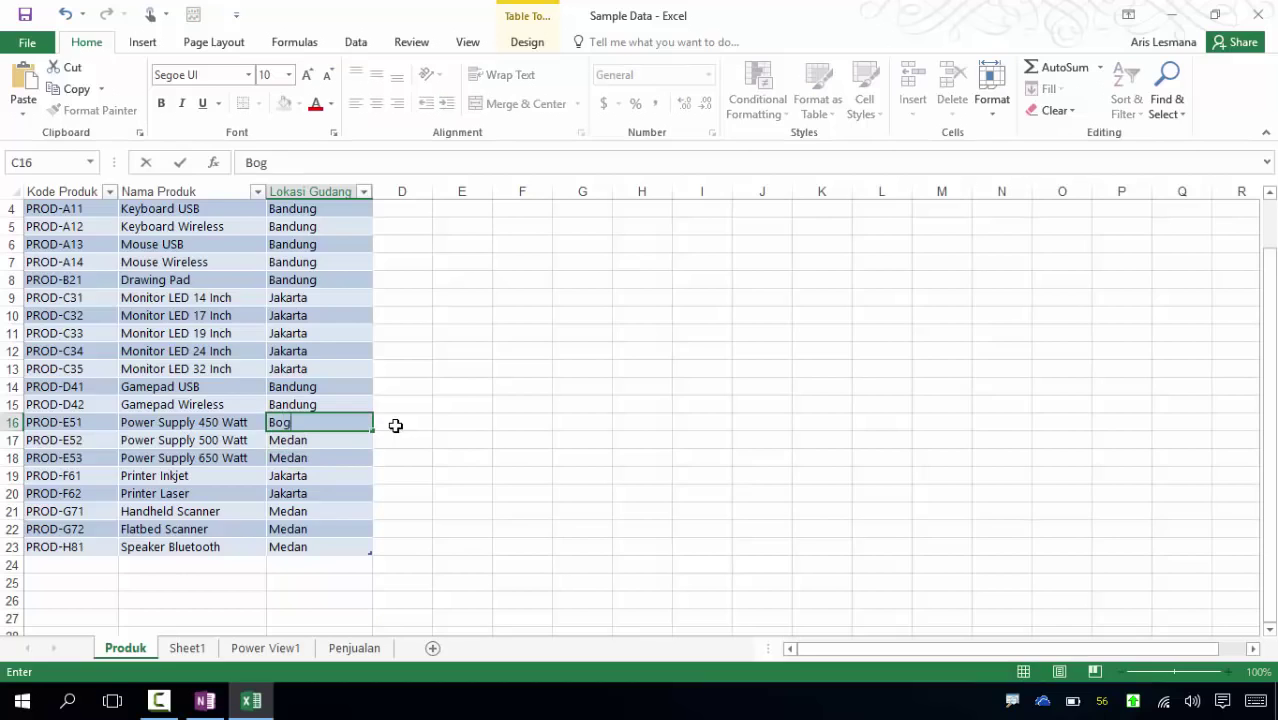
text(or)
key(Return)
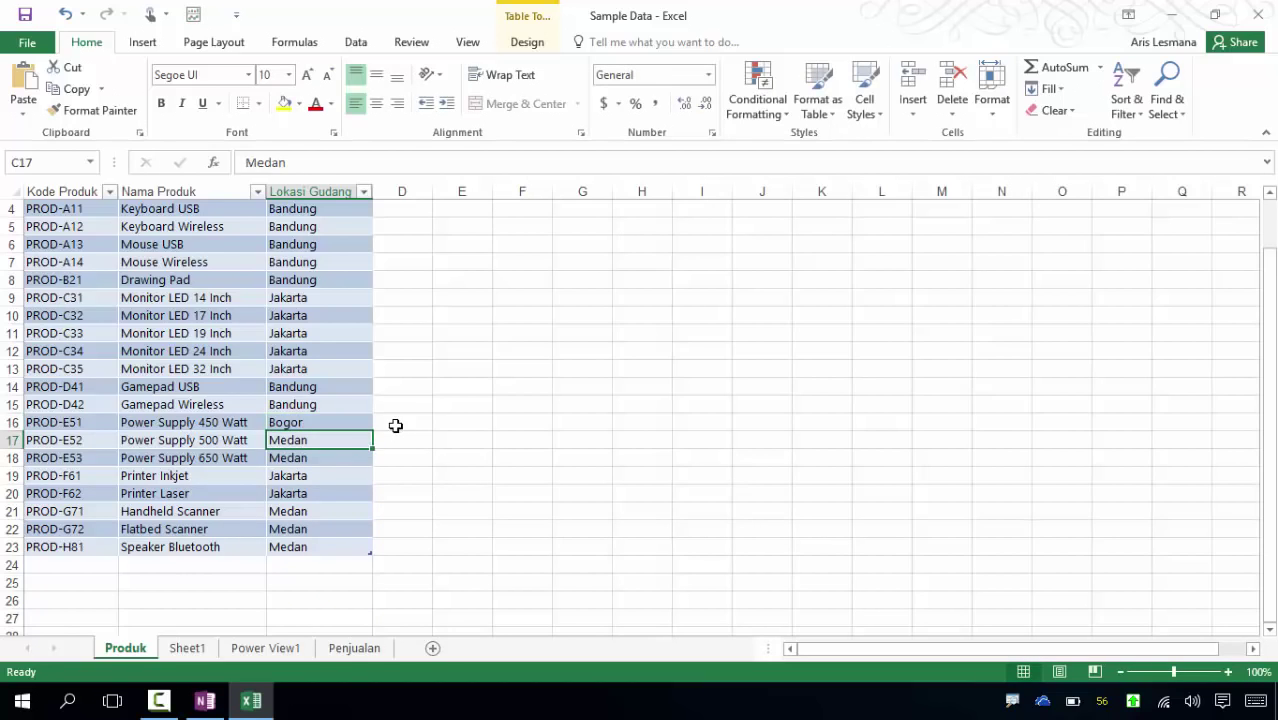
text(Bogor)
key(Return)
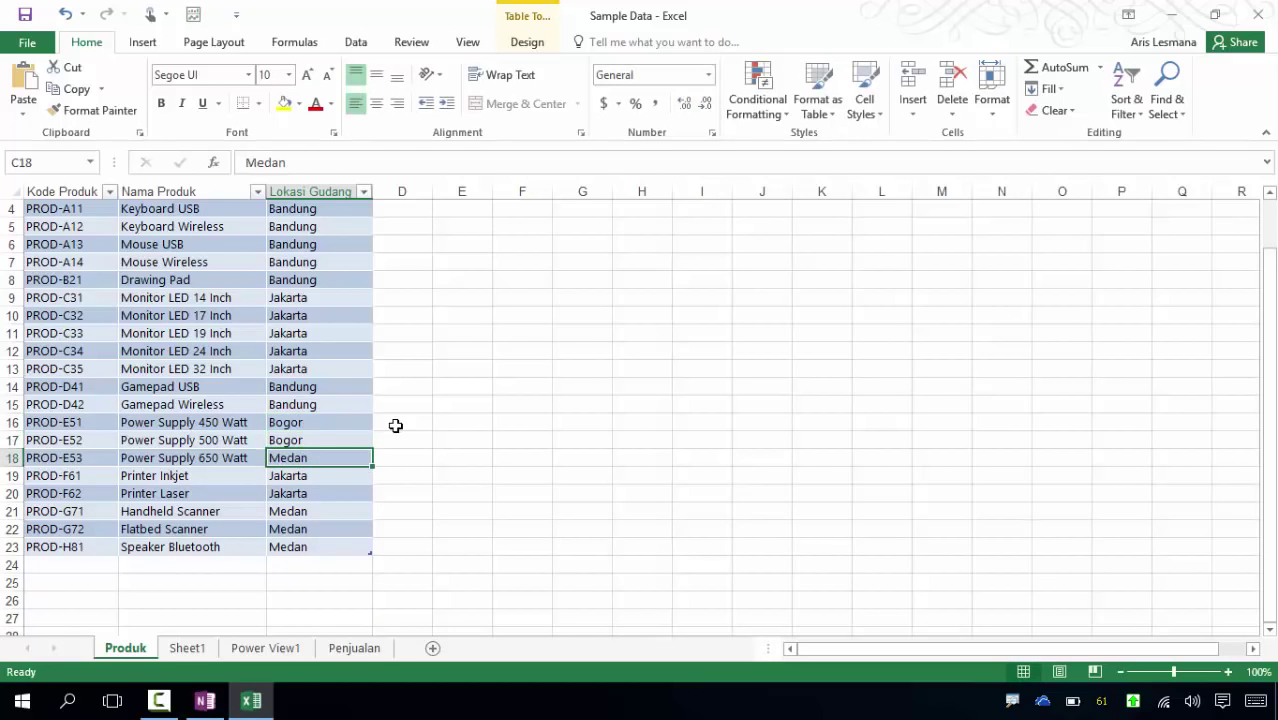
text(Bogor)
key(Return)
Set Lokasi Gudang to Bogor for Handheld Scanner, Flatbed Scanner and Speaker Bluetooth, and refresh the Power View report.
key(Down)
key(Down)
text(Bogor)
key(Return)
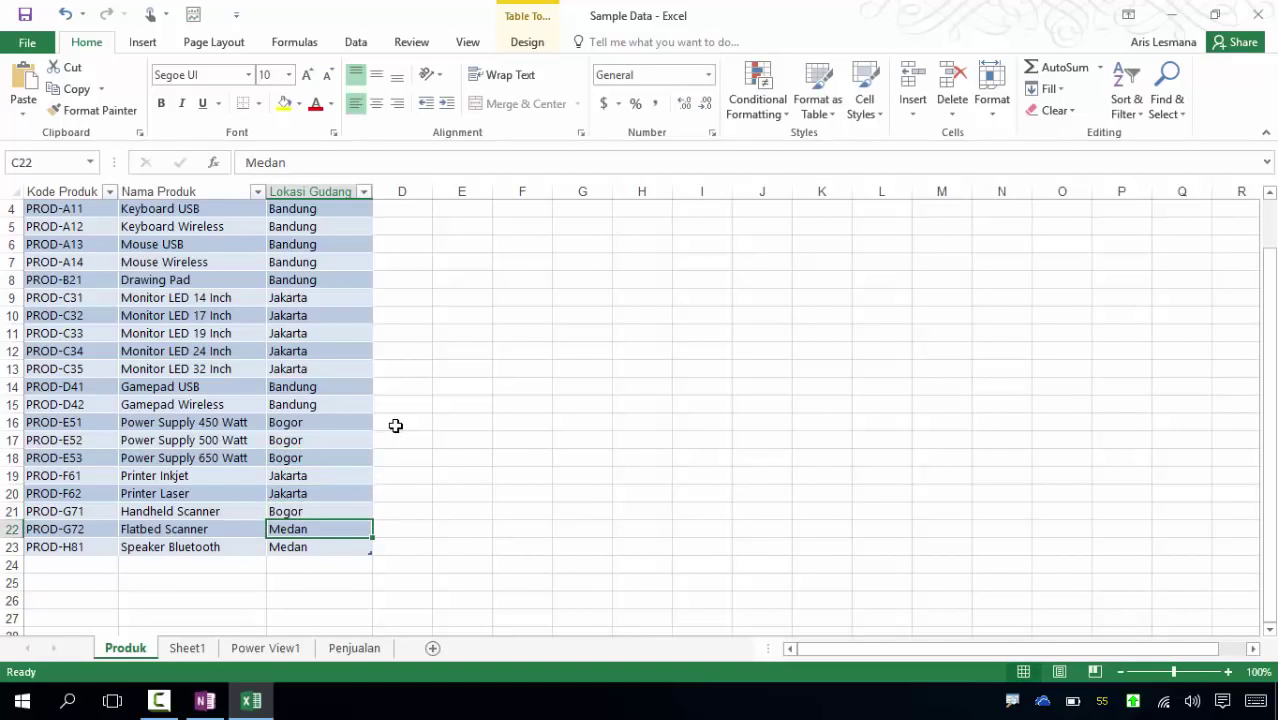
text(Bogor)
key(Return)
text(Bogor)
key(Return)
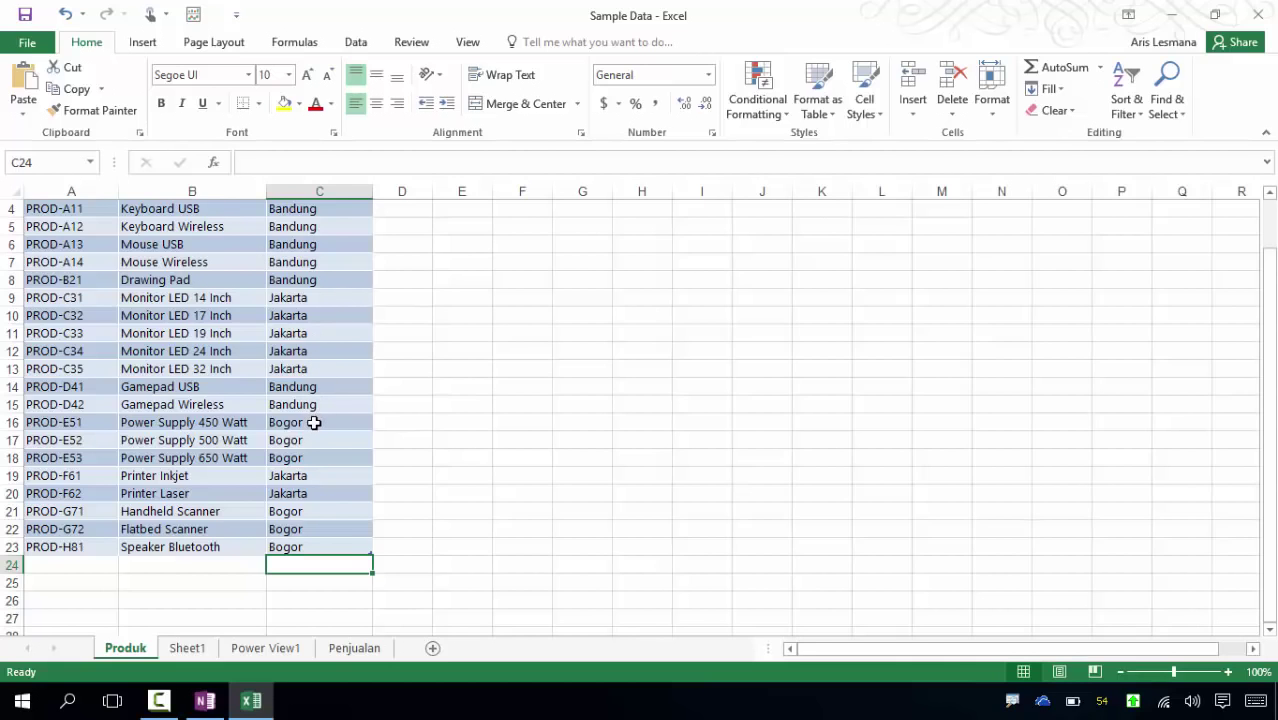
click(262, 649)
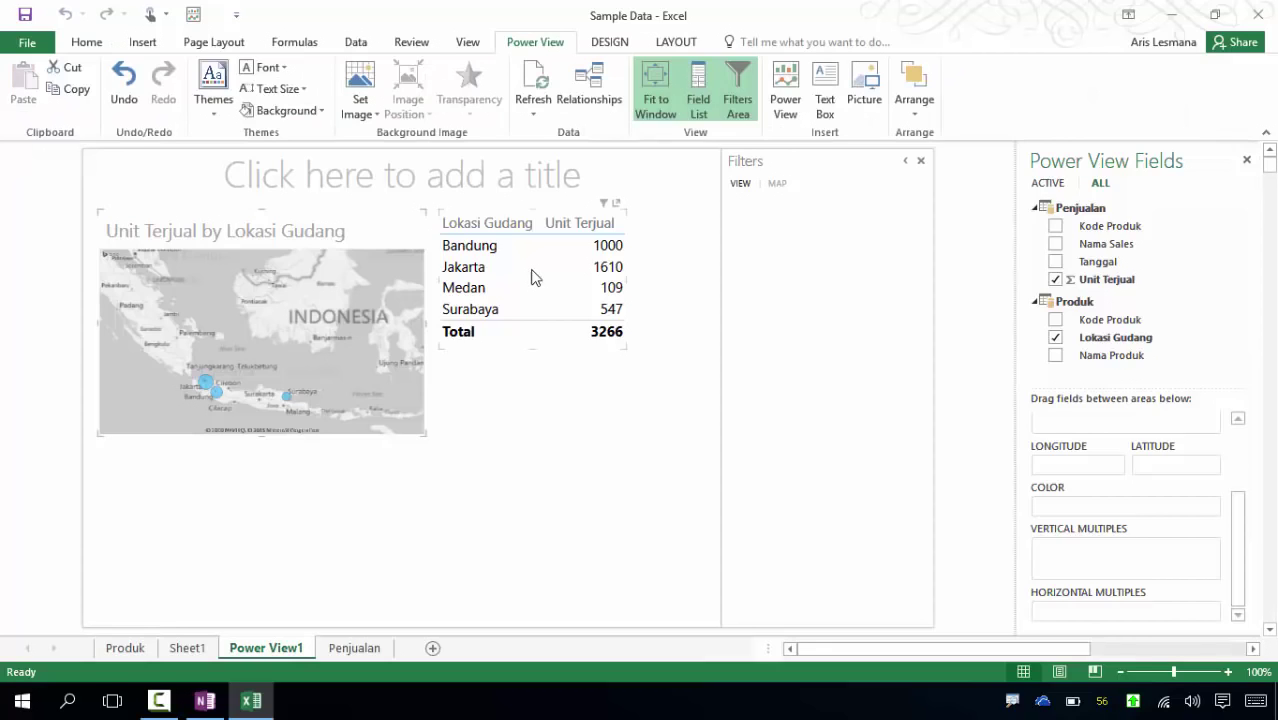
click(533, 87)
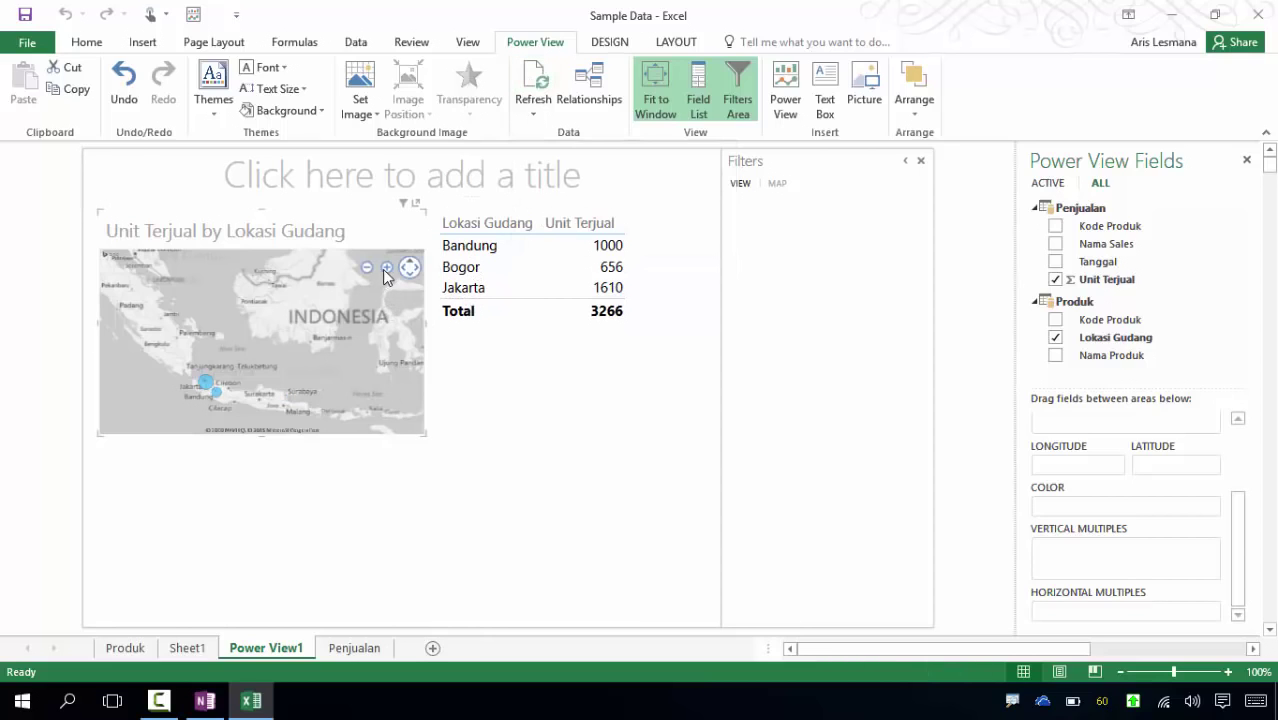
Examine the map's Unit Terjual bubbles for Jakarta, Bogor and Bandung up close against the table.
click(387, 267)
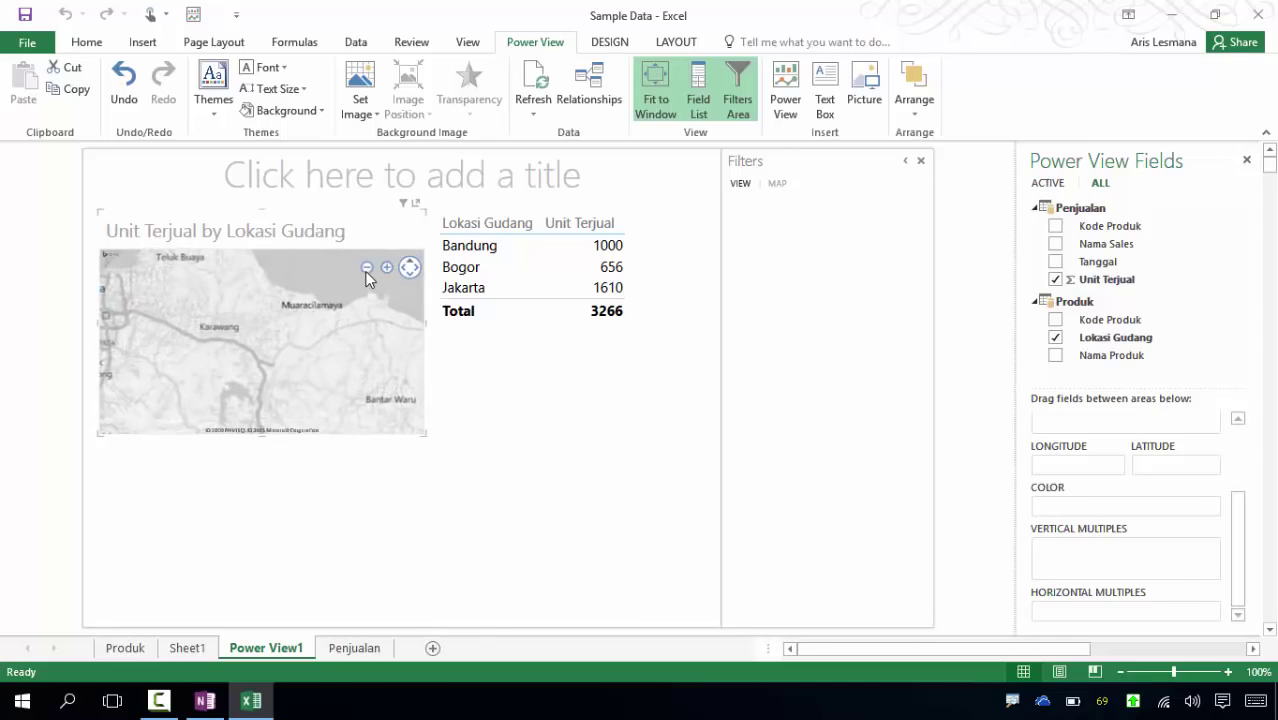
click(366, 268)
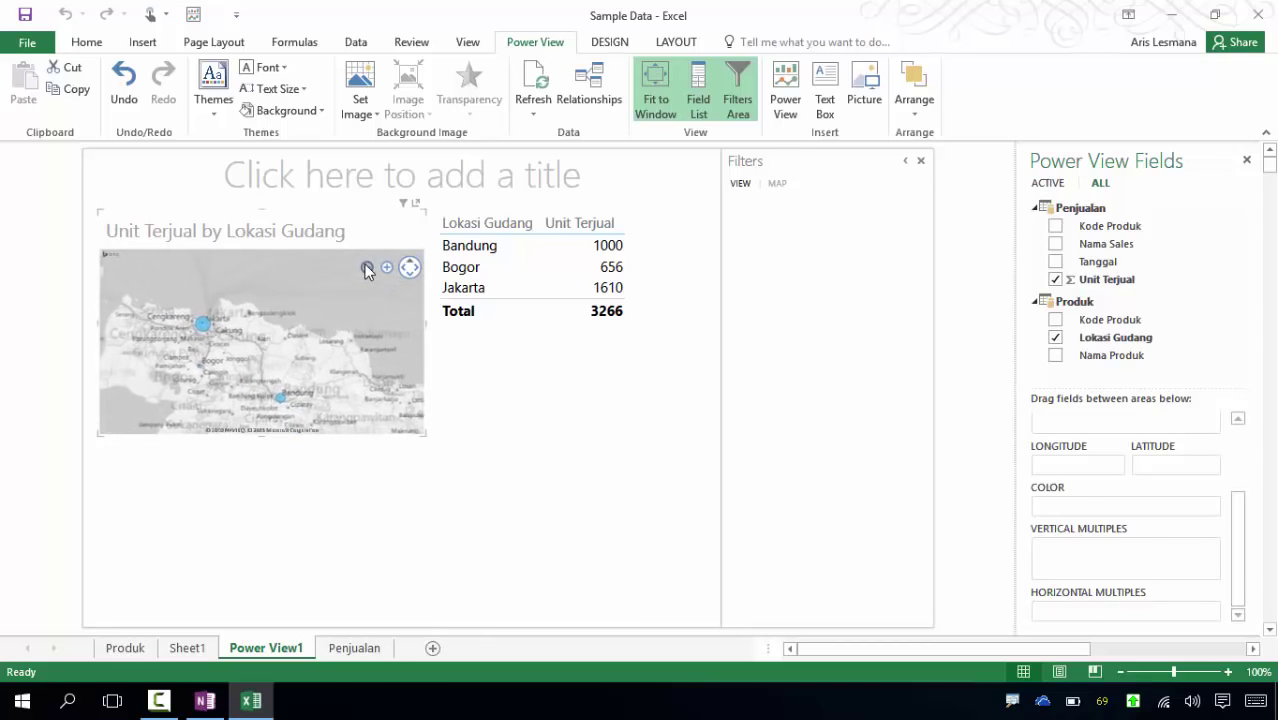
click(366, 268)
click(387, 267)
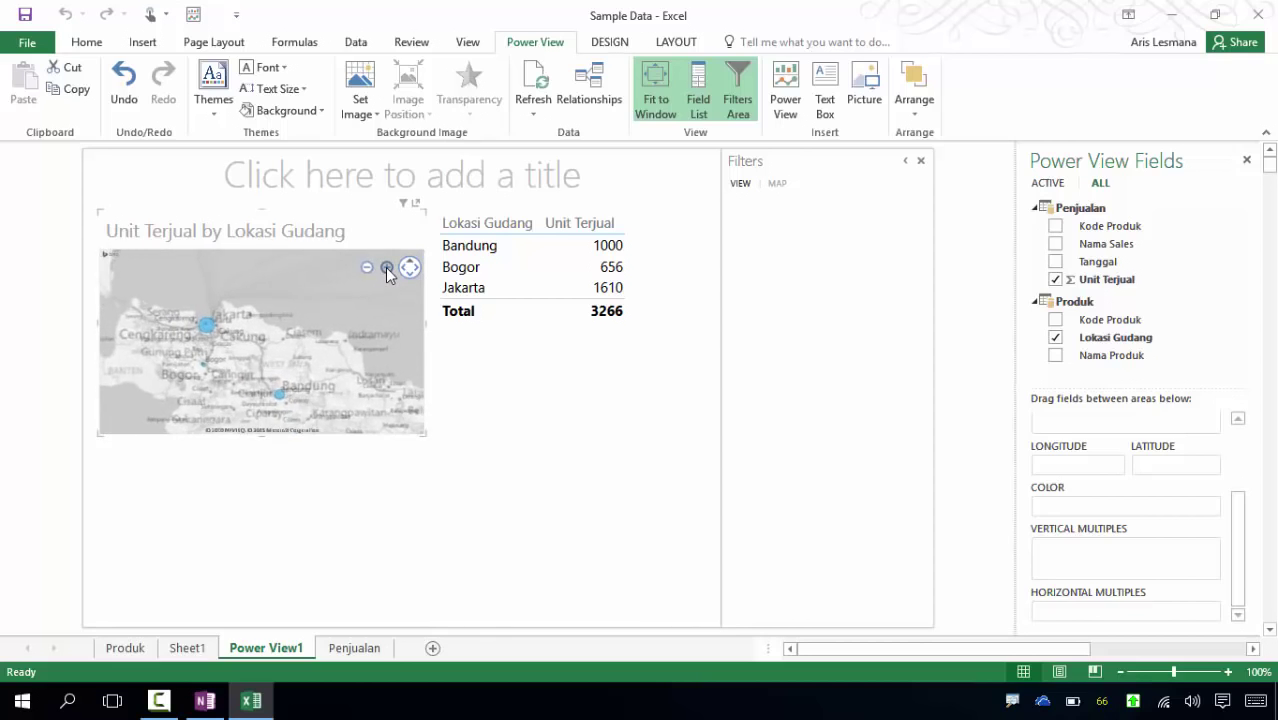
mouse_move(192, 330)
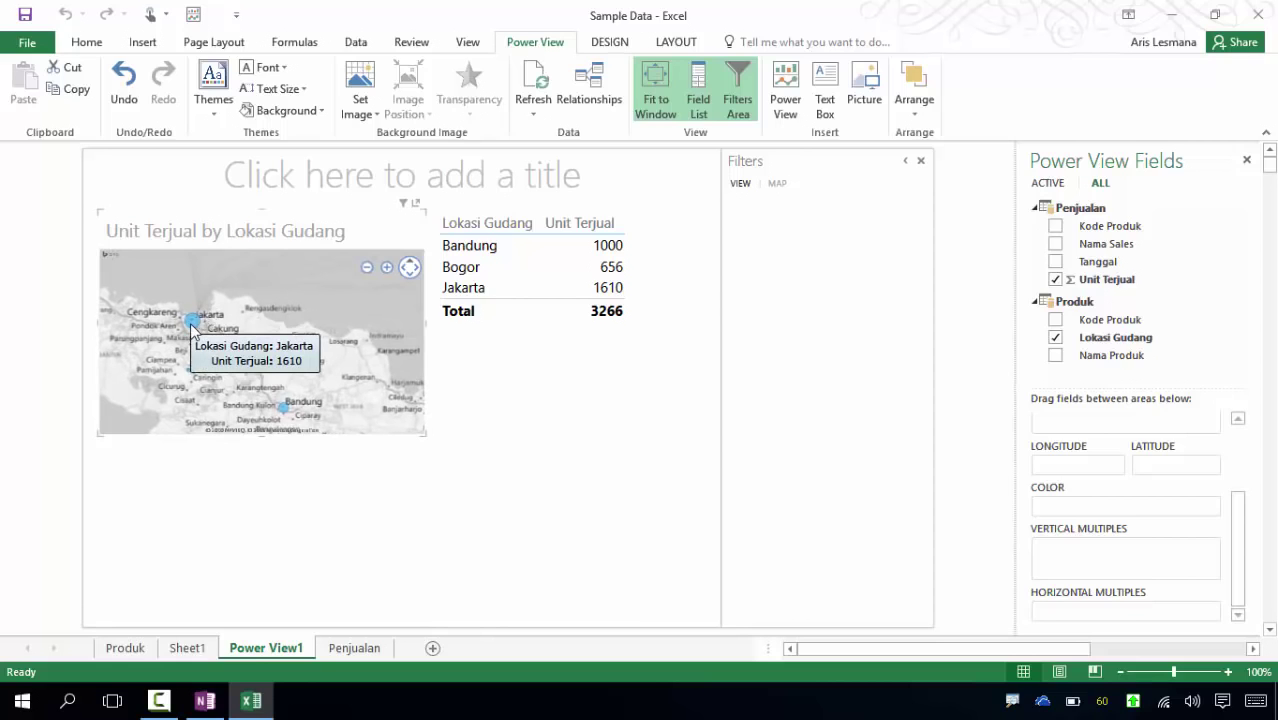
click(387, 268)
click(387, 268)
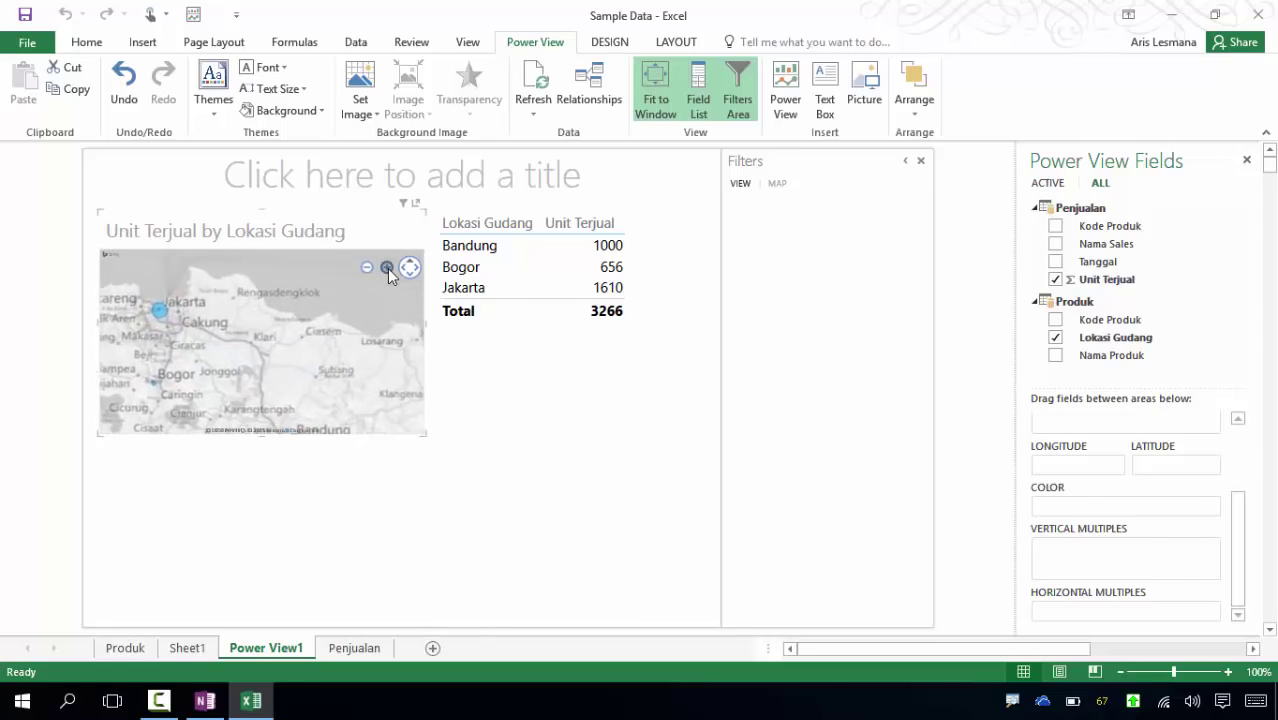
drag(240, 334, 260, 287)
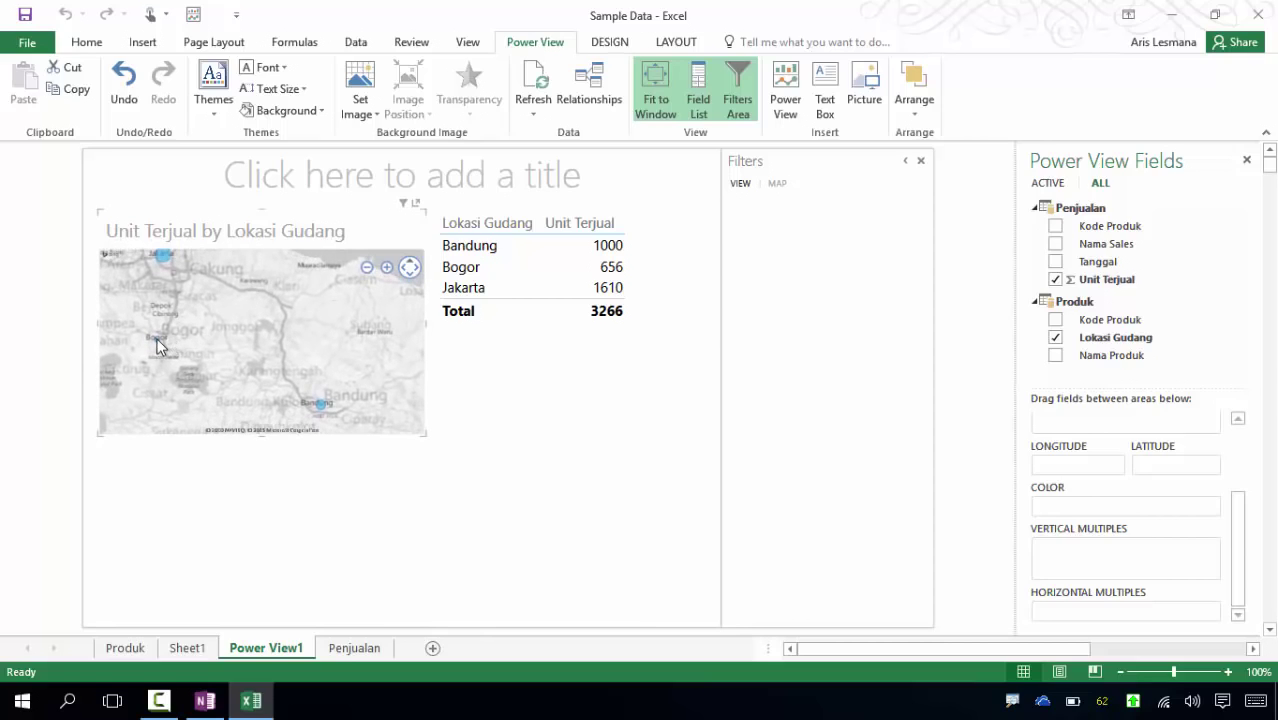
mouse_move(157, 341)
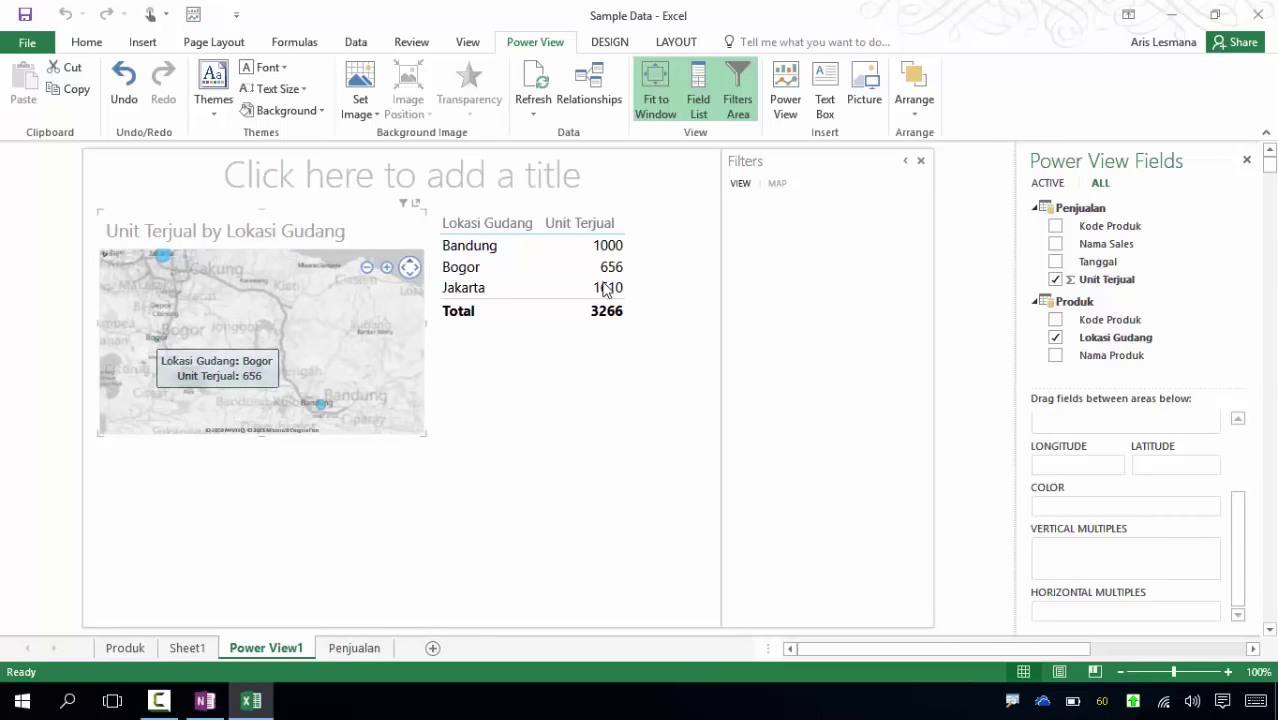
mouse_move(323, 412)
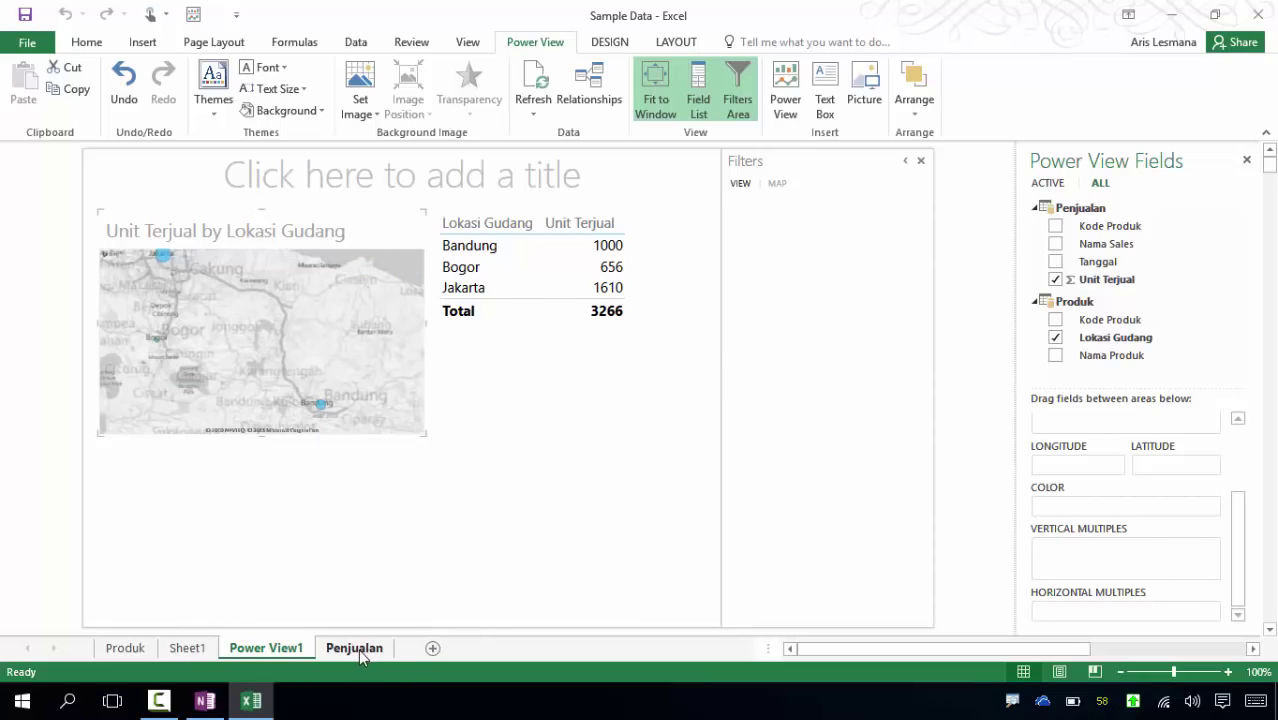
Set Lokasi Gudang to Bogor for Gamepad USB and Gamepad Wireless on the Produk sheet, and refresh the Power View map and table.
click(126, 648)
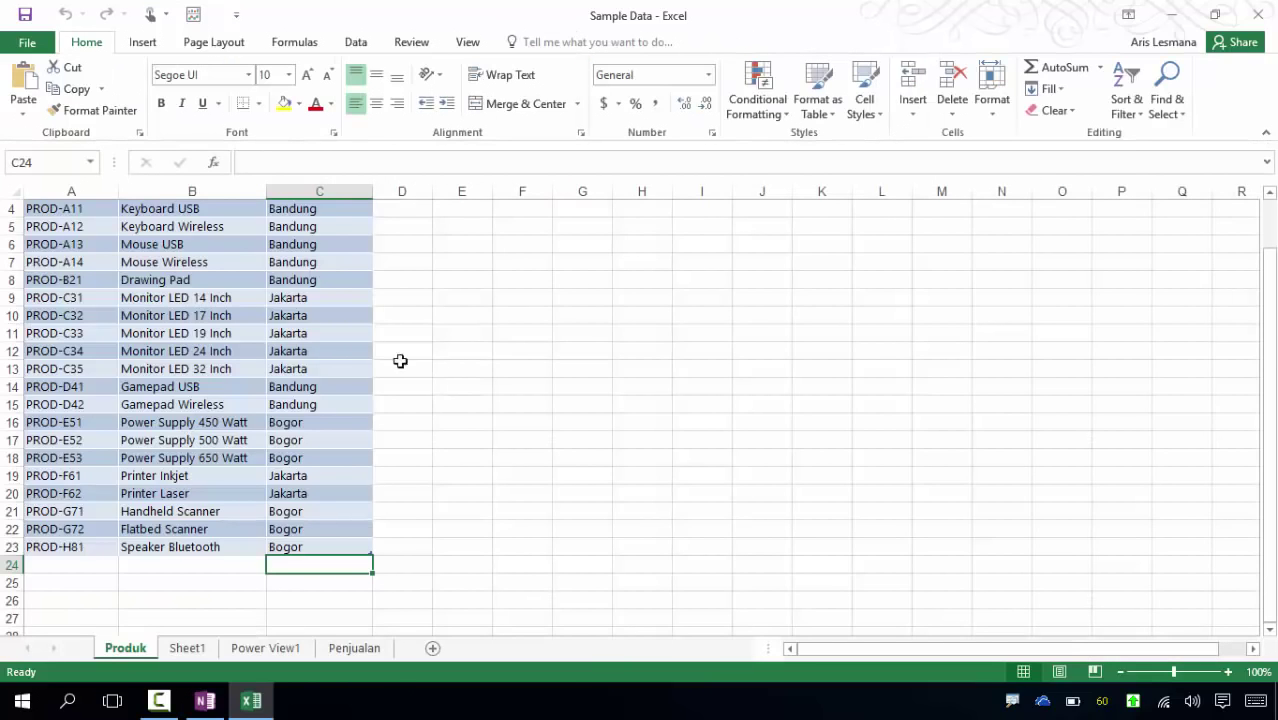
click(313, 386)
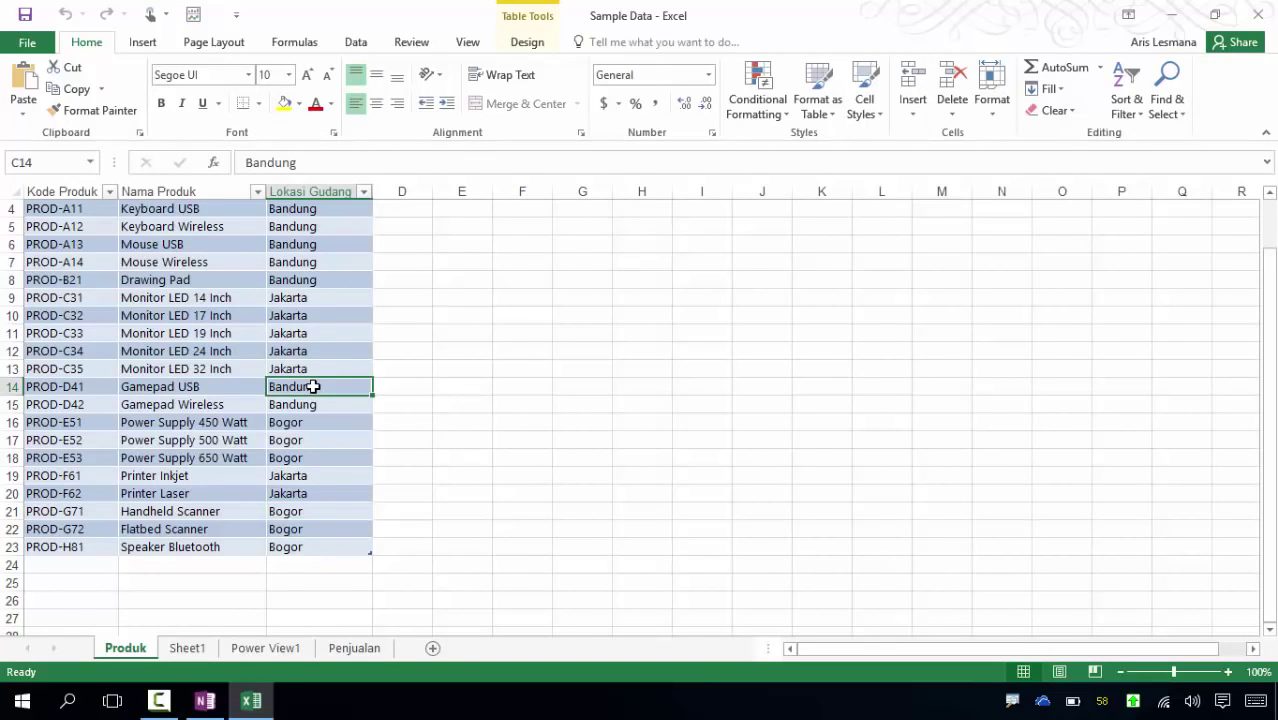
text(B)
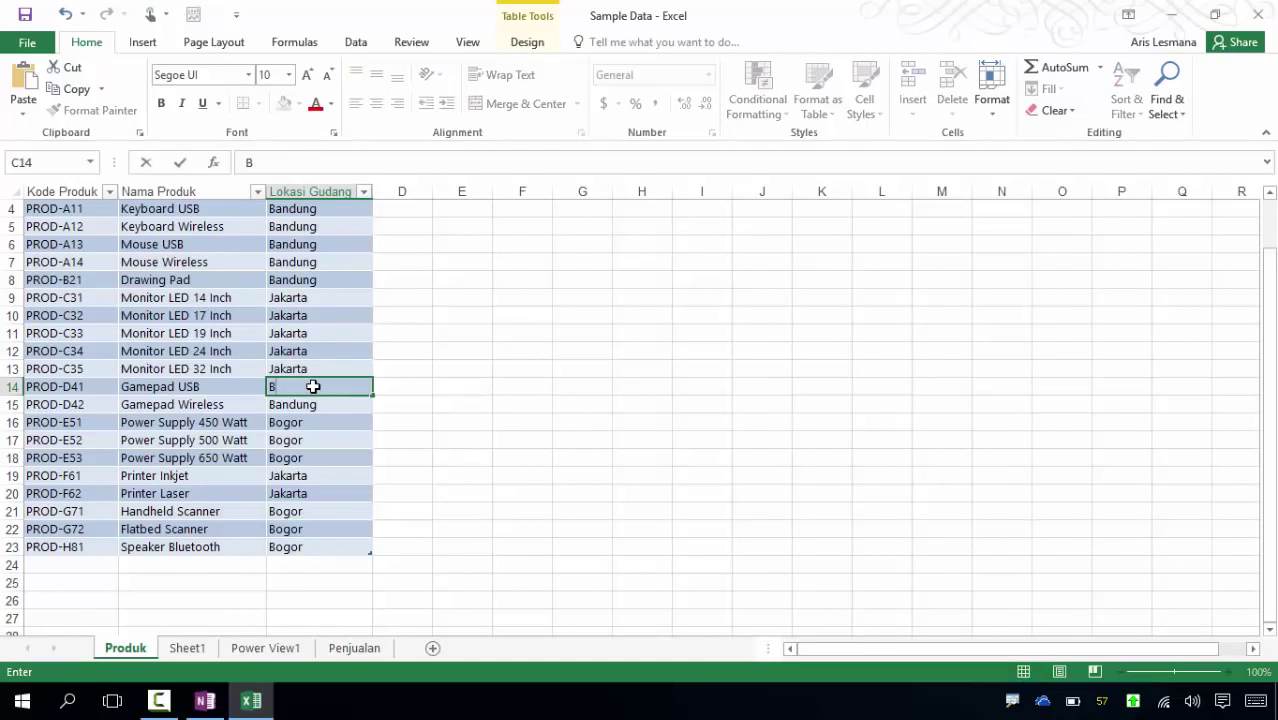
text(ogor)
key(Return)
text(Bo)
key(Return)
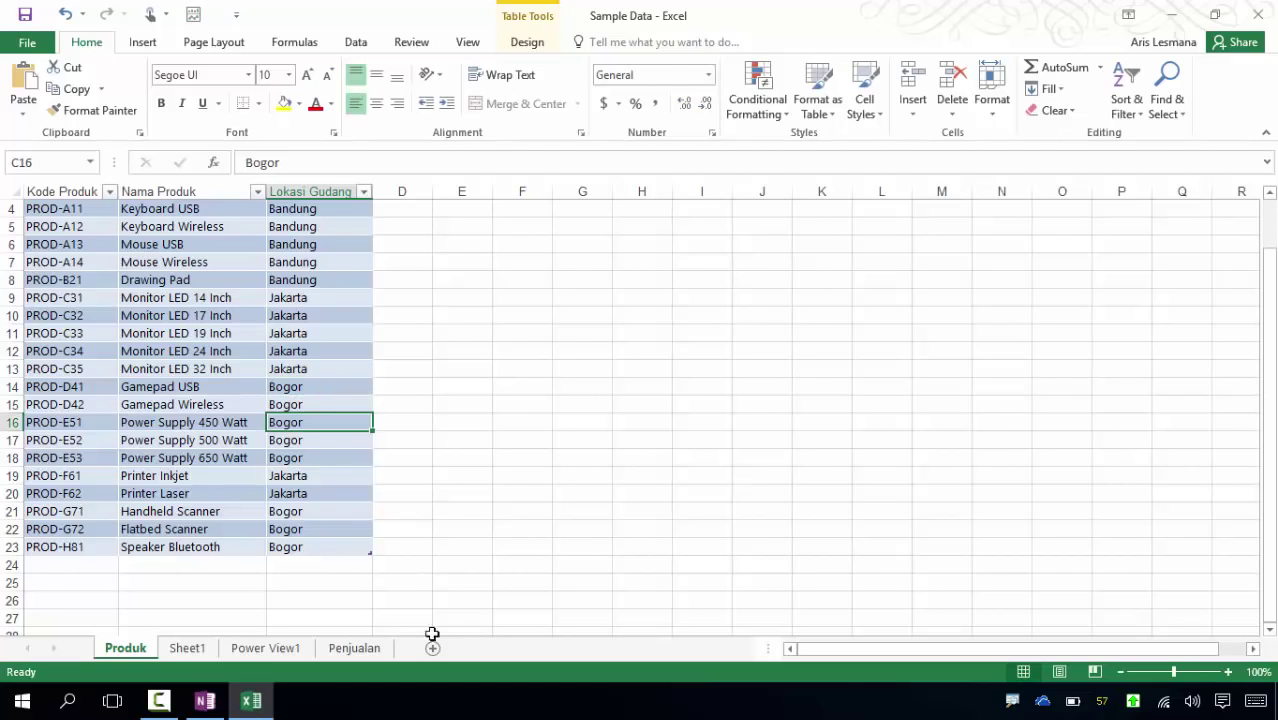
click(265, 648)
click(535, 85)
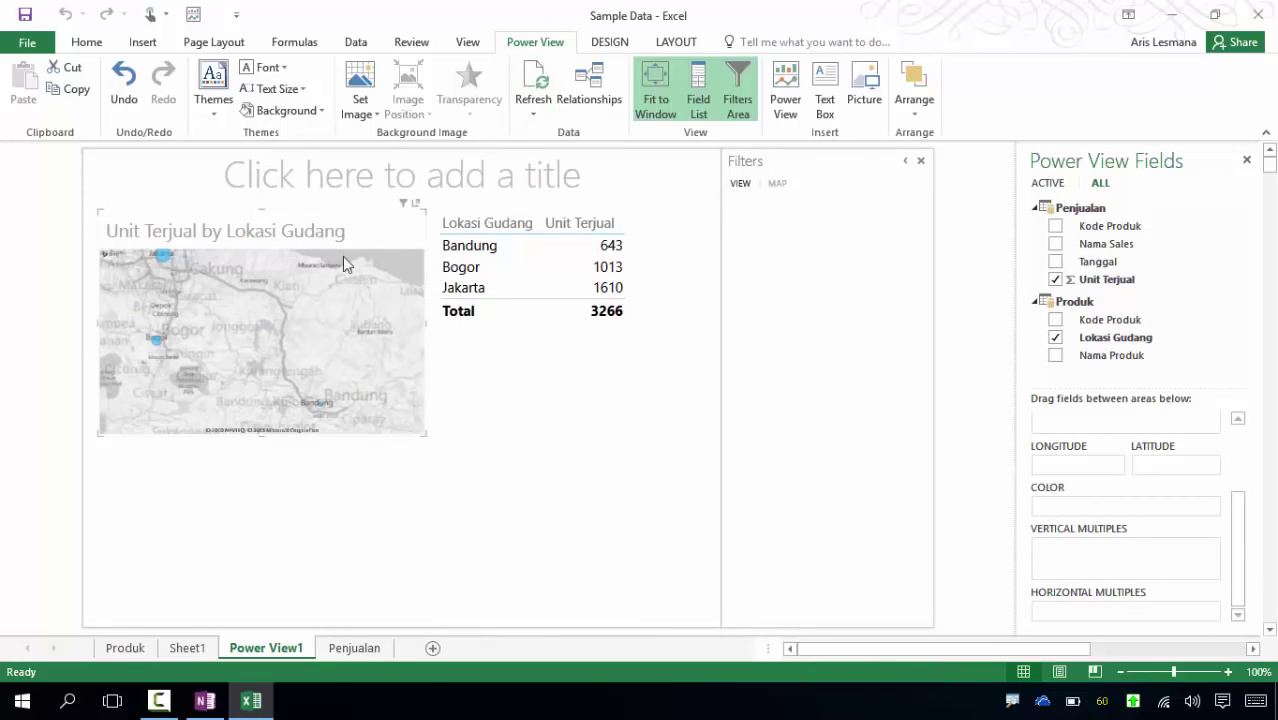
mouse_move(322, 412)
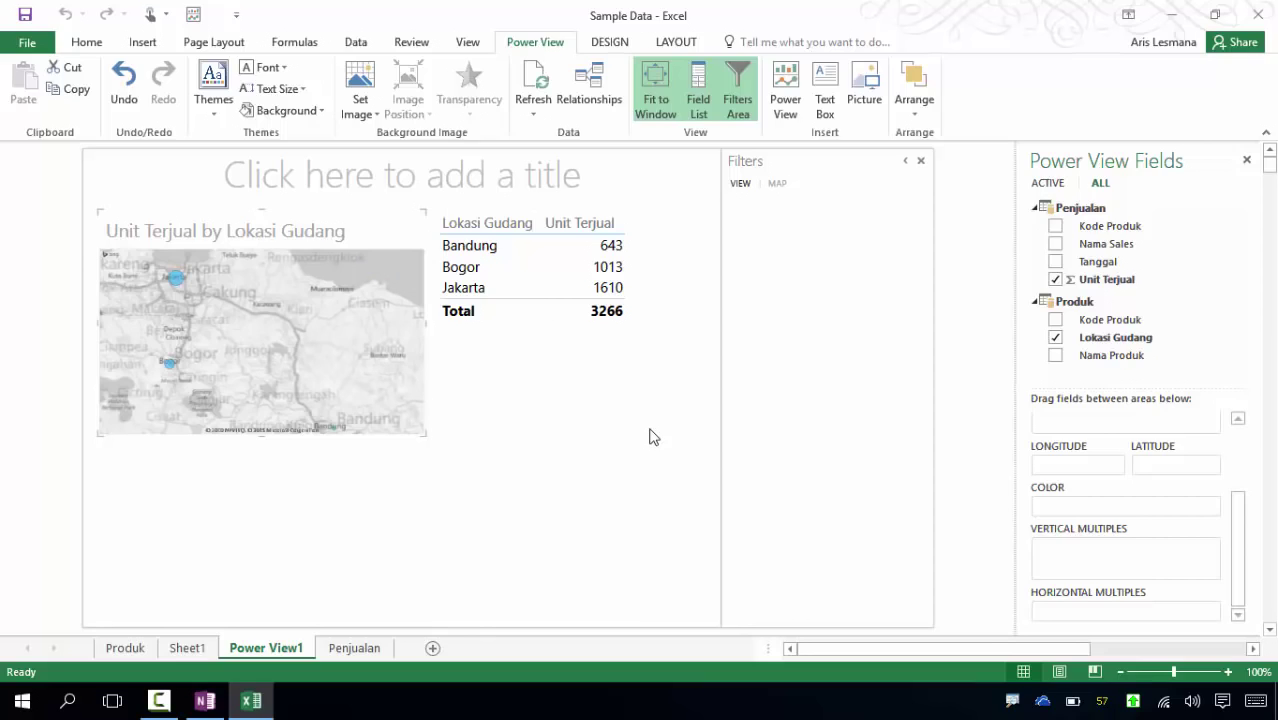
mouse_move(322, 357)
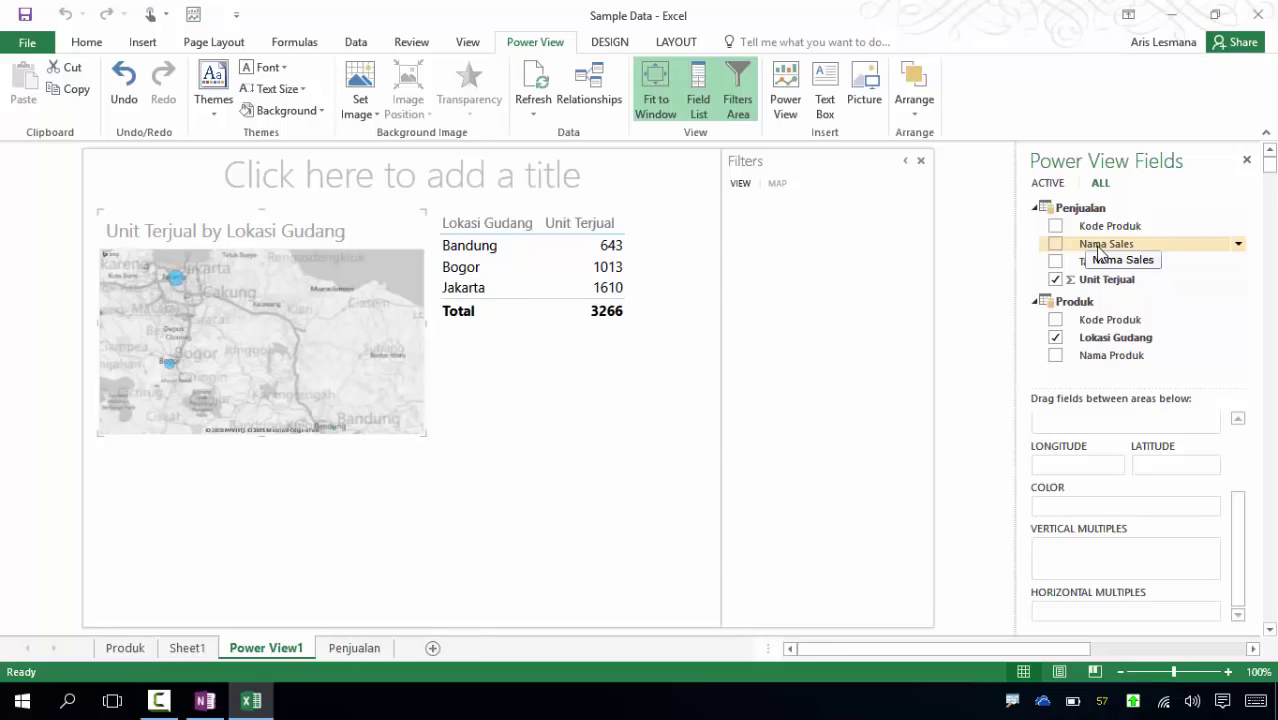
Build a separate table from Nama Sales and Unit Terjual and place it directly below the map.
click(565, 468)
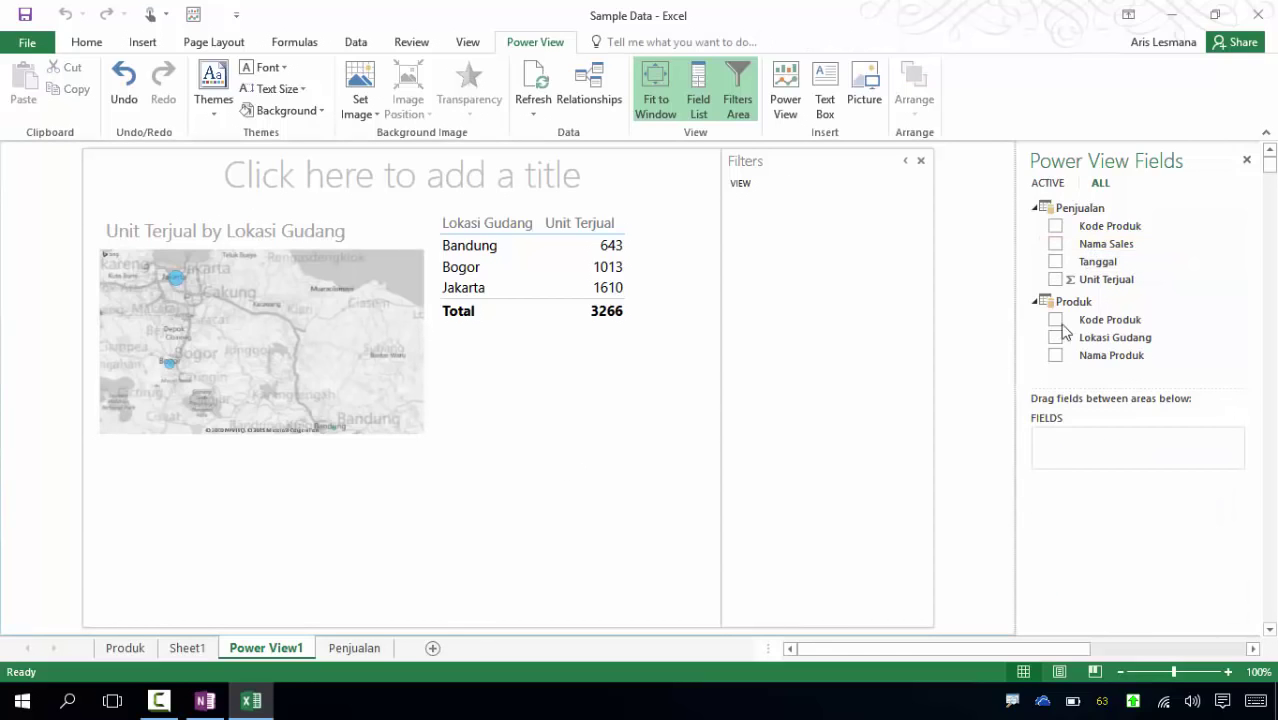
click(1055, 244)
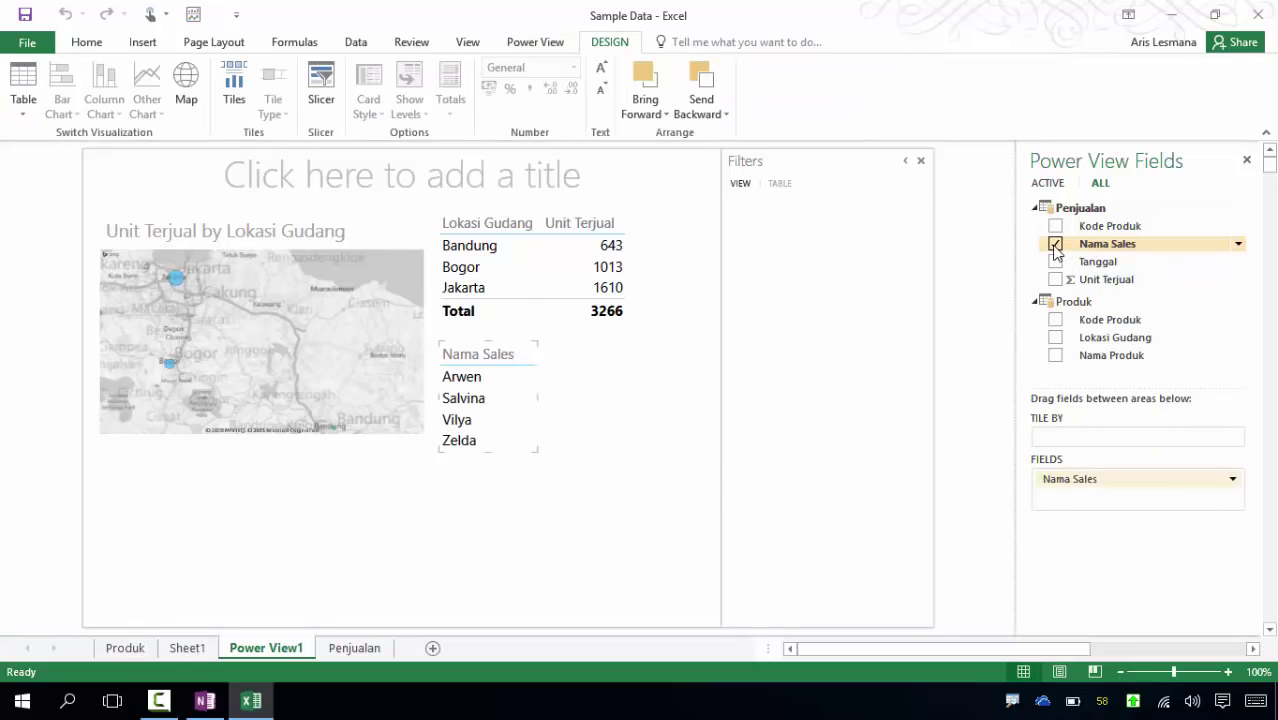
click(1055, 280)
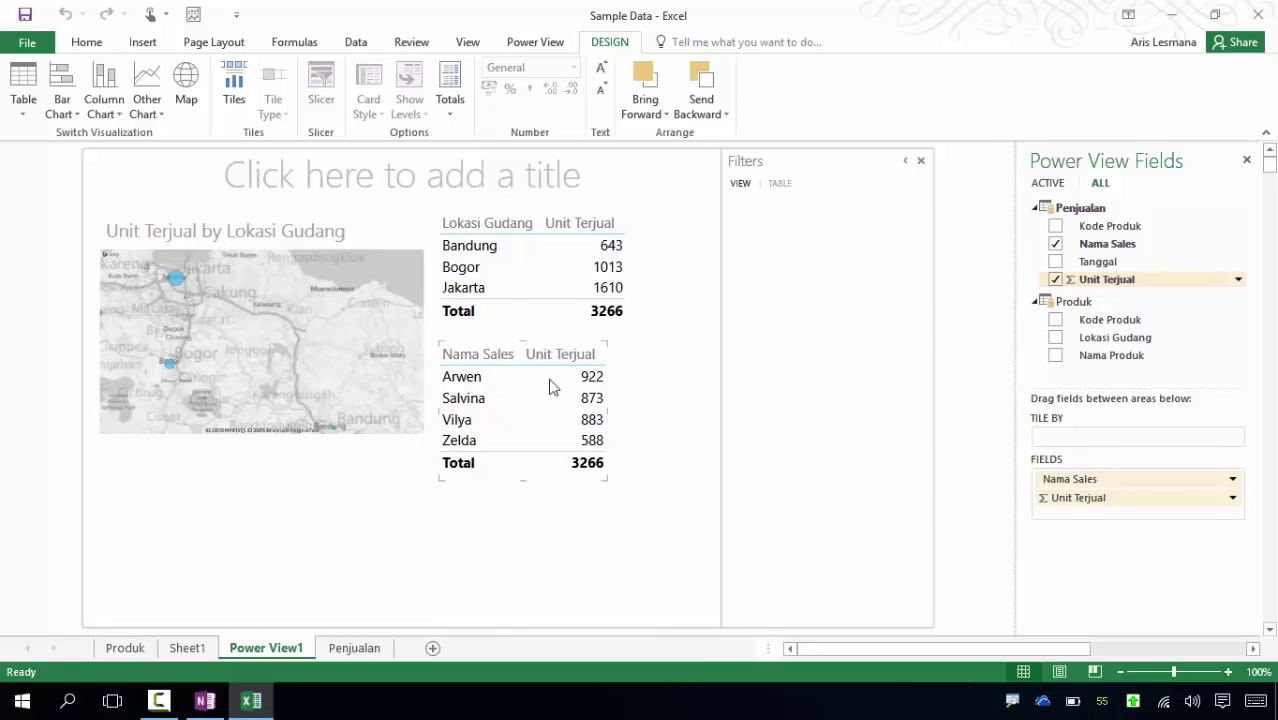
click(108, 118)
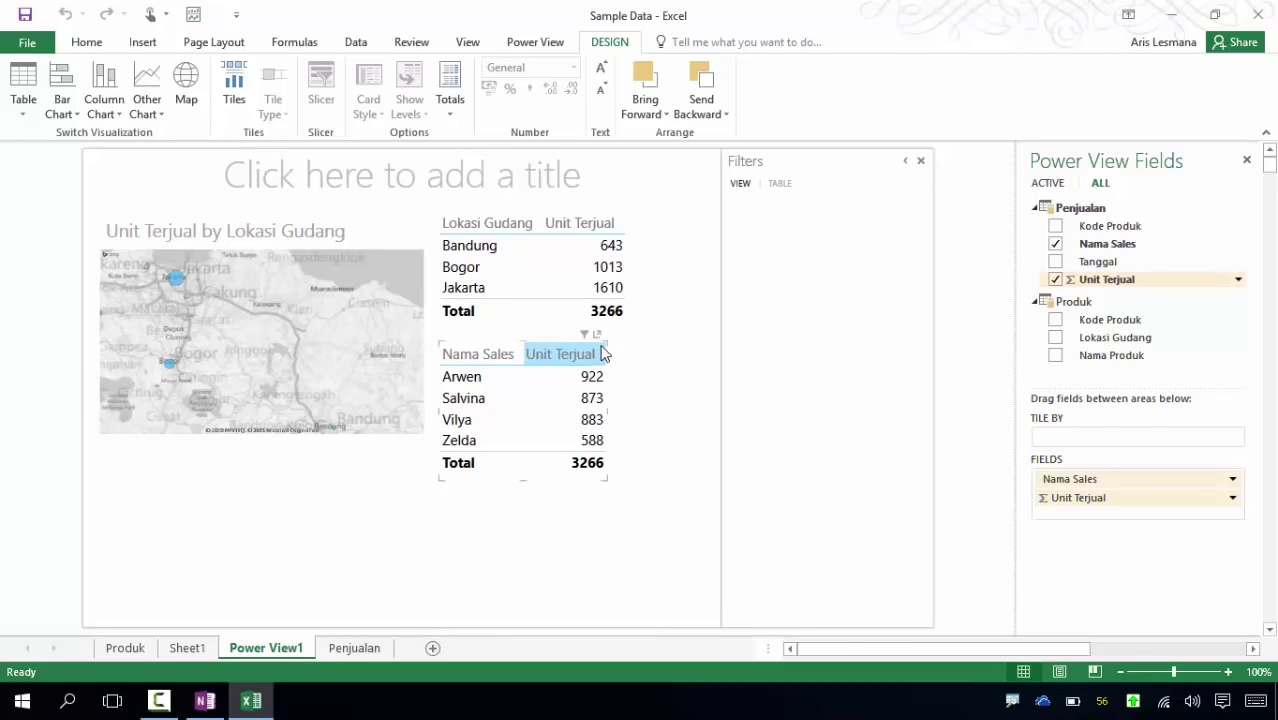
drag(602, 354, 265, 461)
click(382, 471)
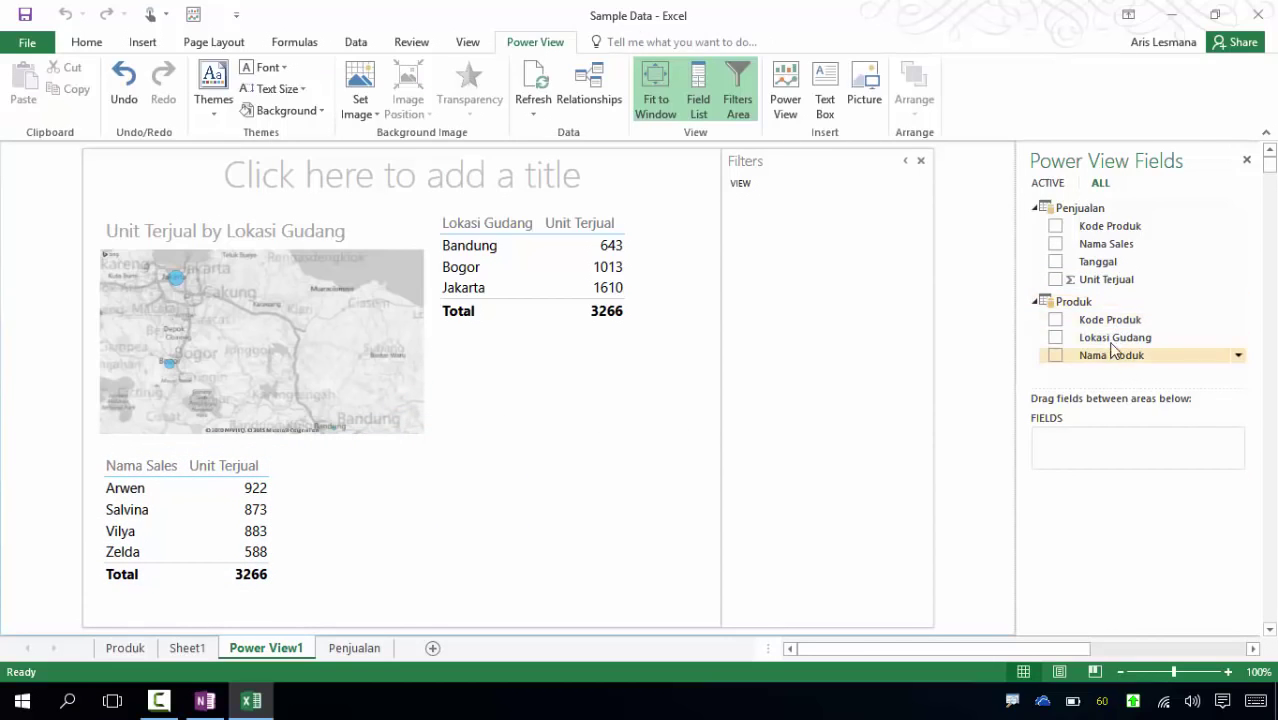
Add Nama Sales as a filter for the whole view, try it on the first three salespeople, and reset it to all.
drag(1115, 252, 800, 262)
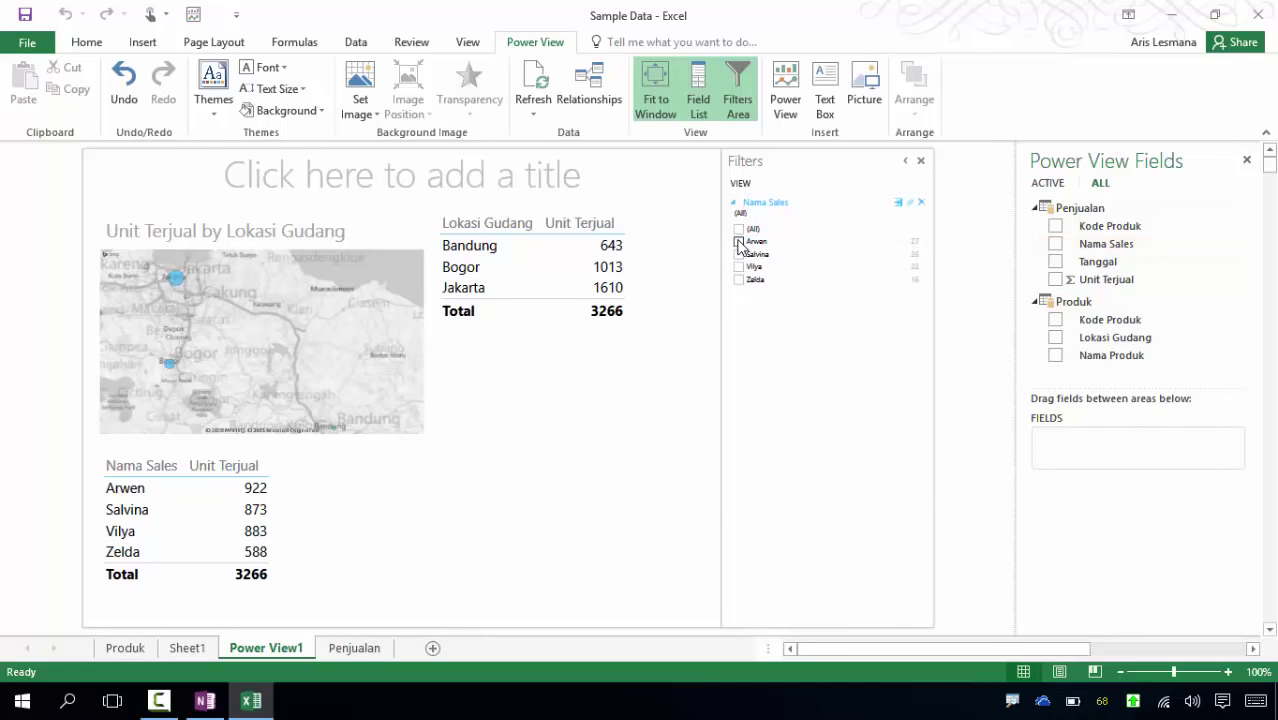
click(739, 241)
click(739, 255)
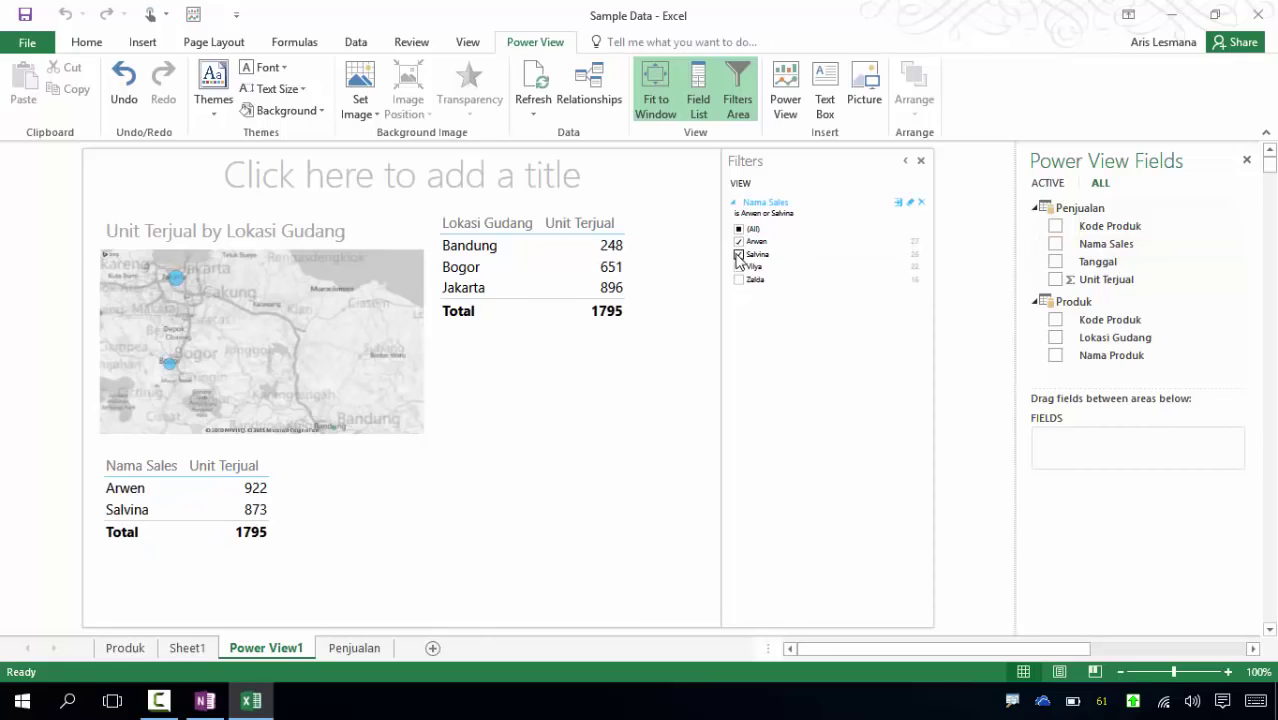
click(739, 241)
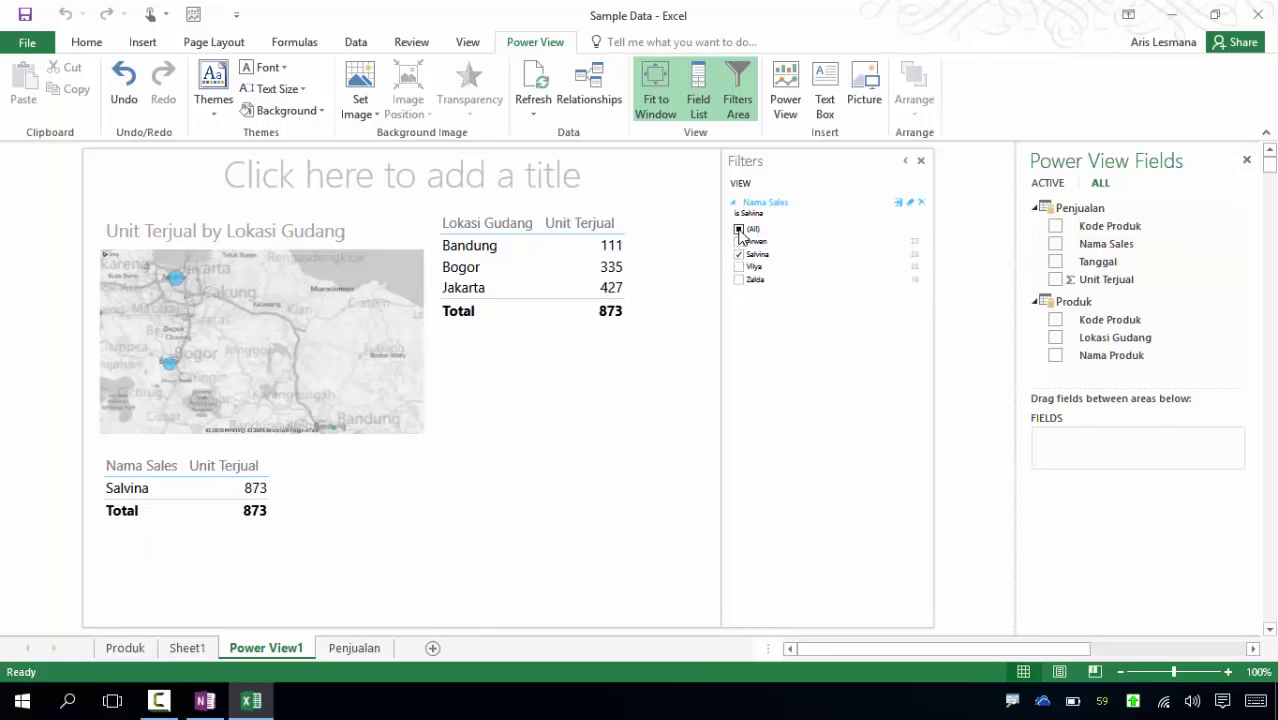
click(739, 229)
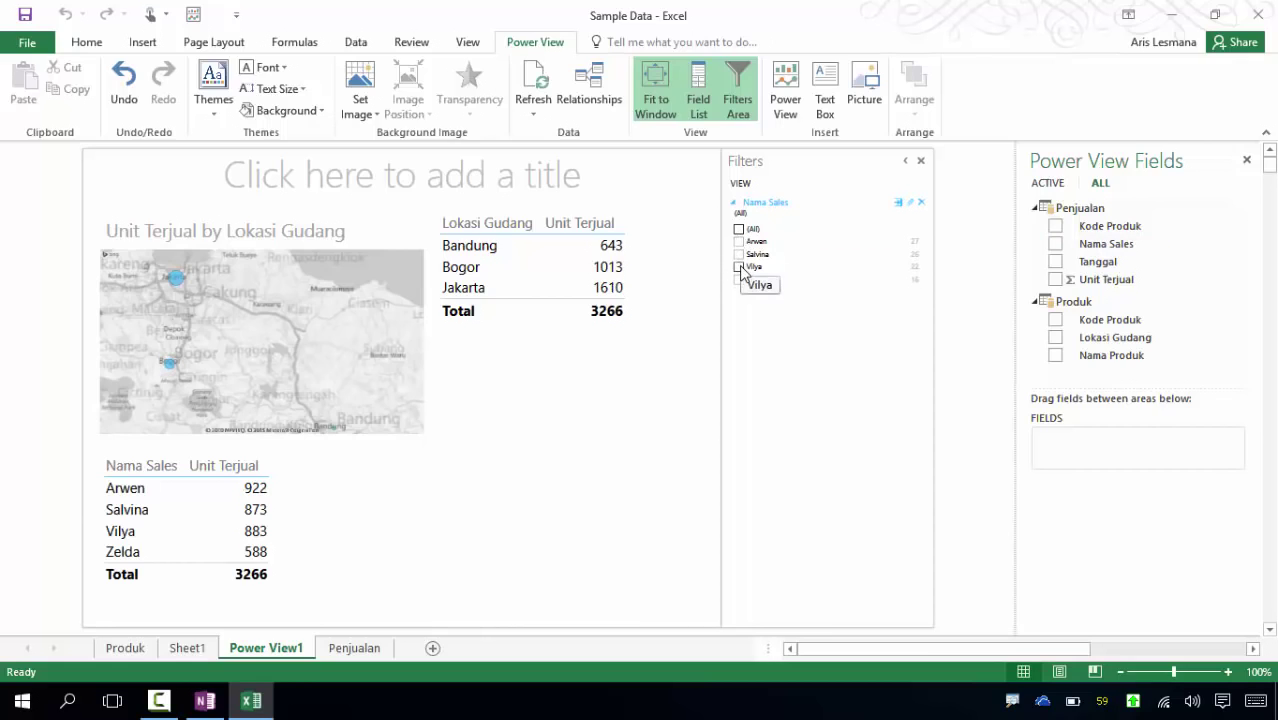
click(739, 267)
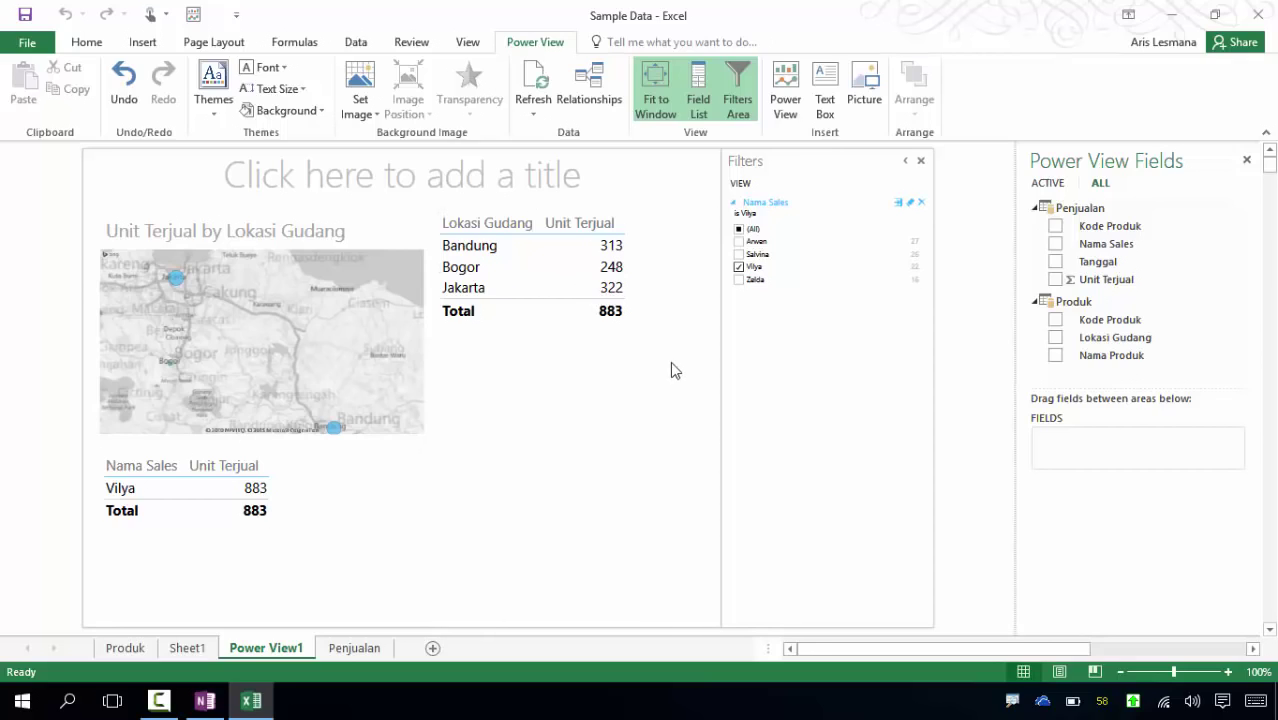
click(740, 230)
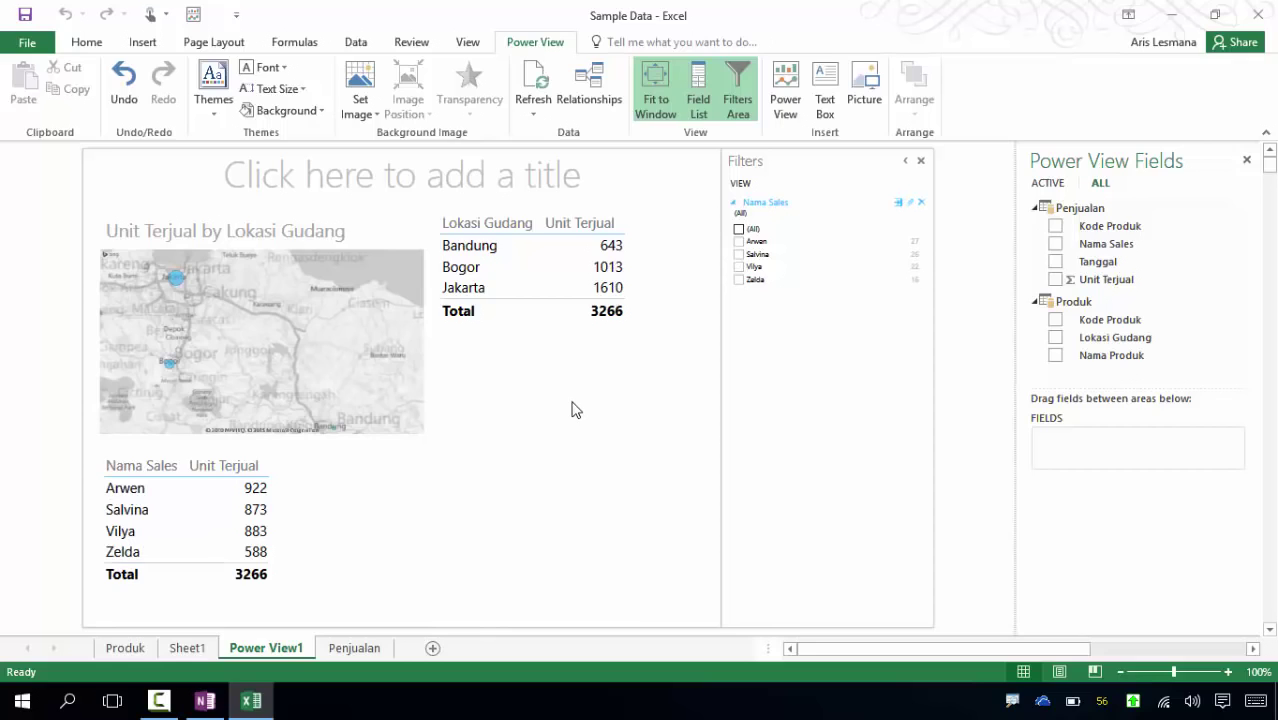
Convert the Lokasi Gudang and Unit Terjual table to a Stacked Column chart and enlarge it to match the map's height.
click(561, 288)
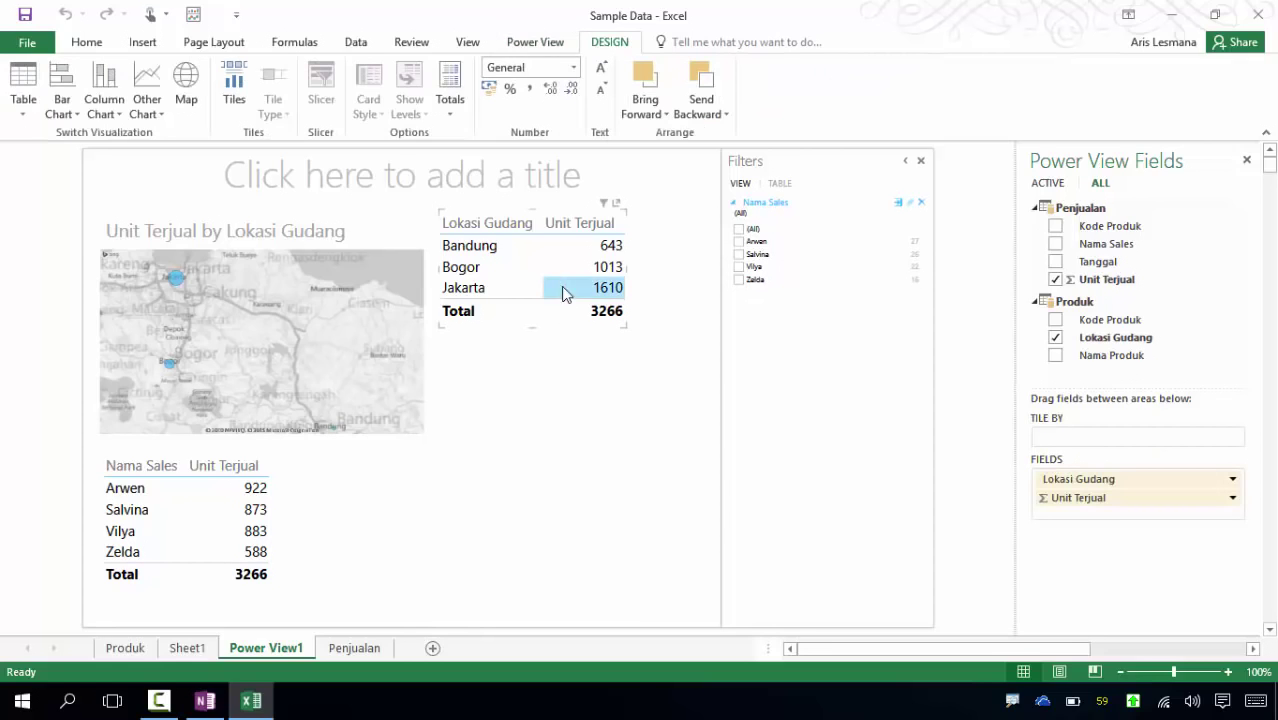
click(100, 108)
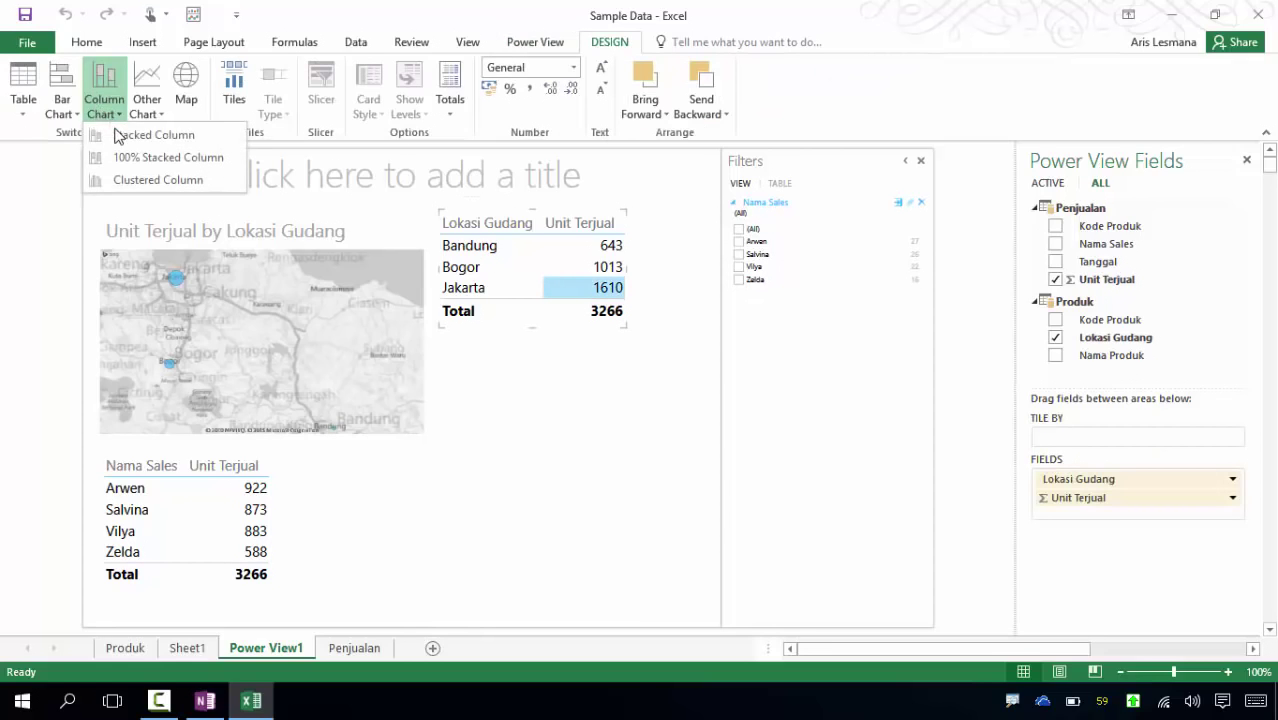
click(126, 135)
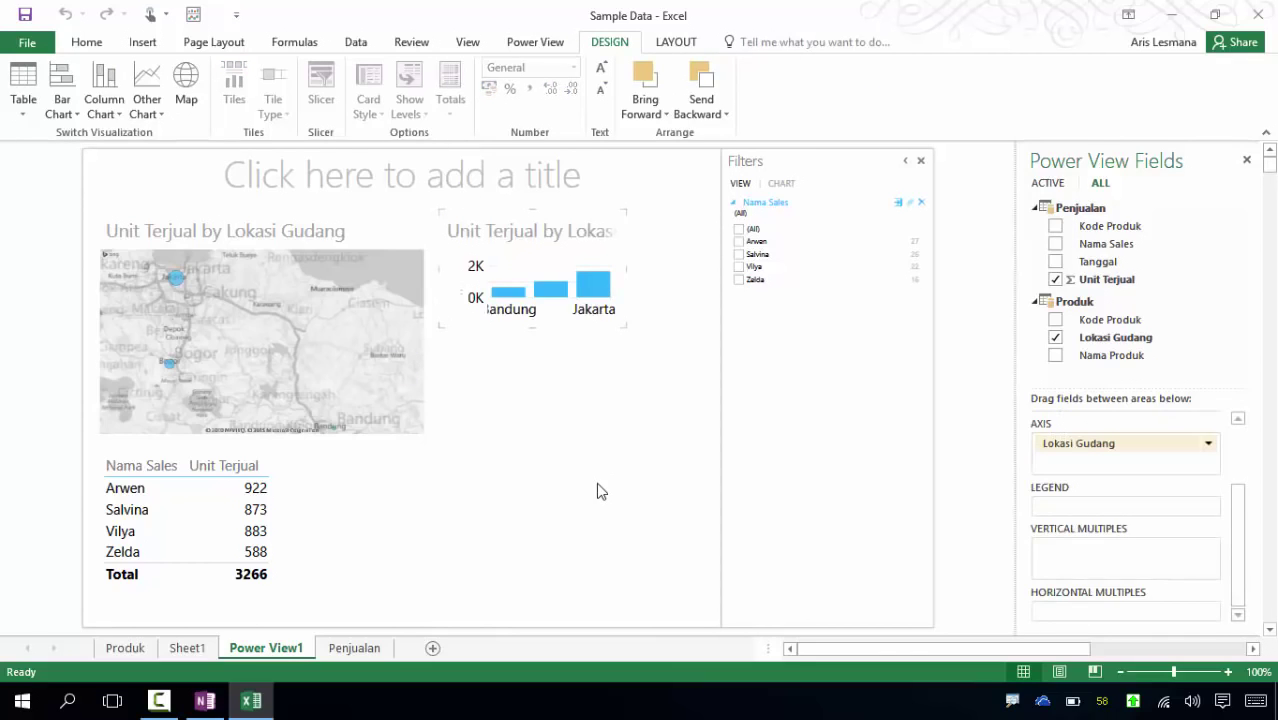
drag(625, 326, 707, 438)
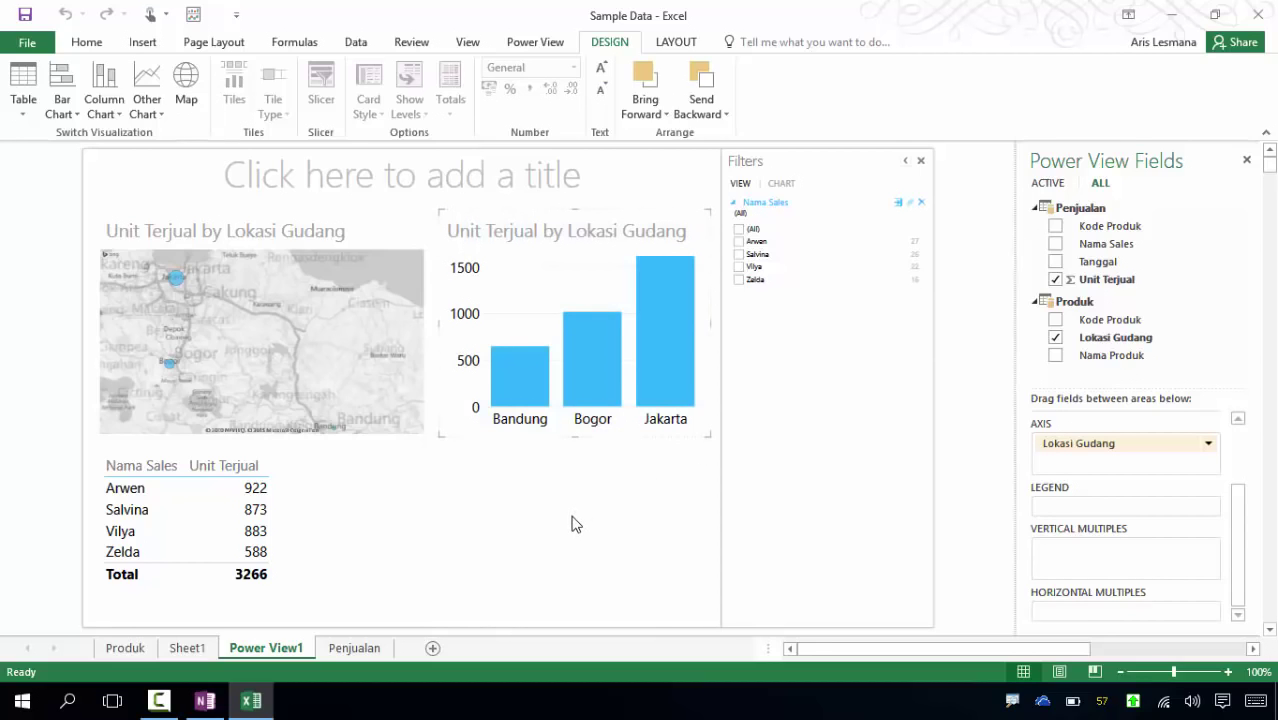
click(575, 524)
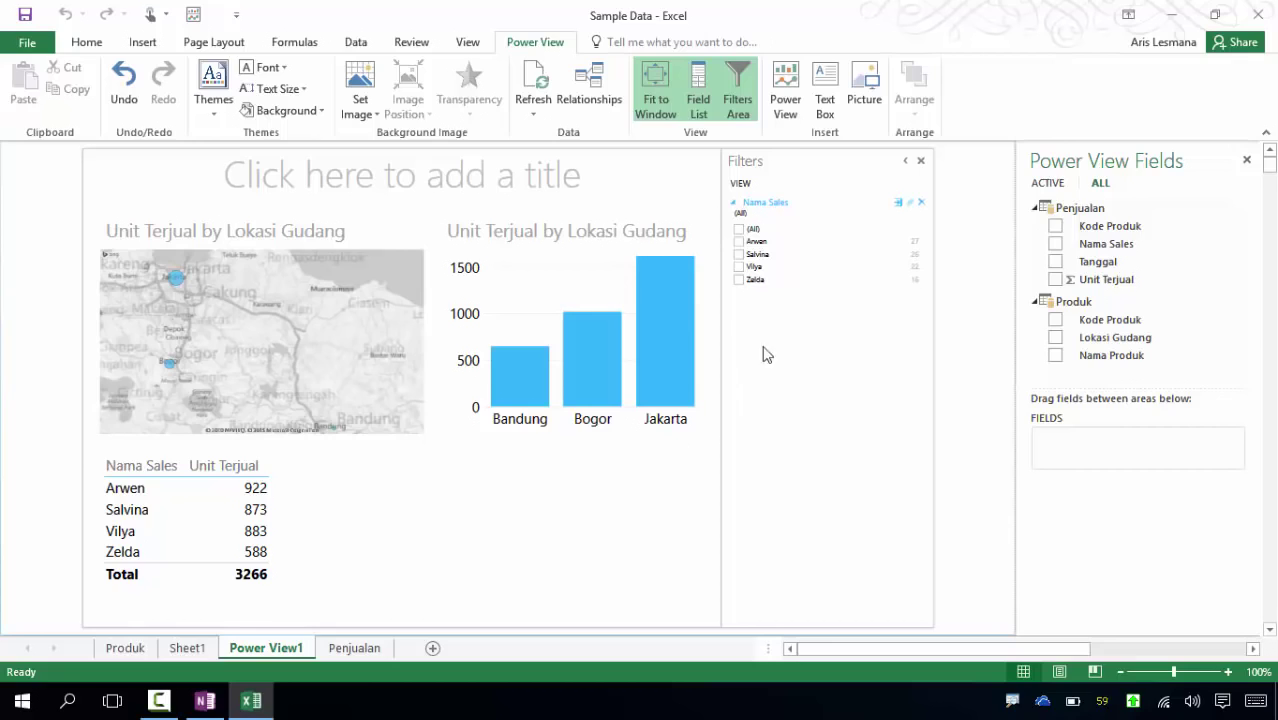
Compare the column chart for the second, third and first salesperson with the Nama Sales view filter, and reset the filter to all.
click(739, 255)
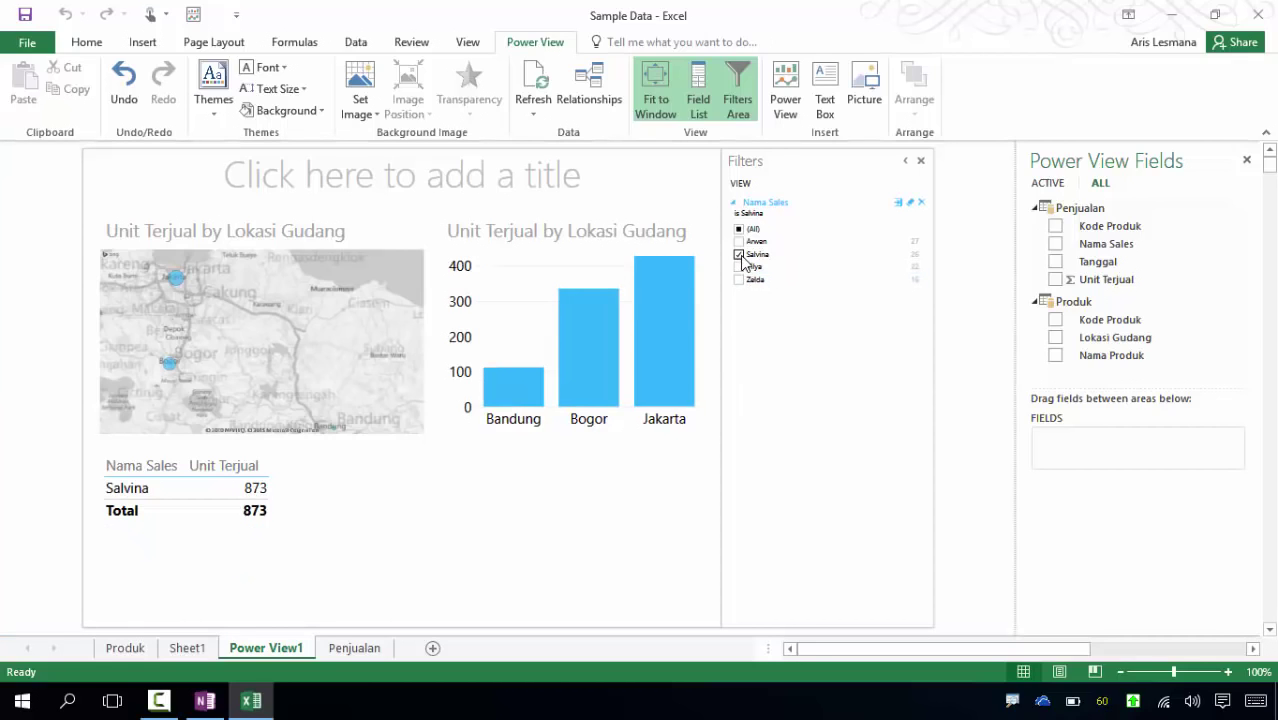
click(739, 255)
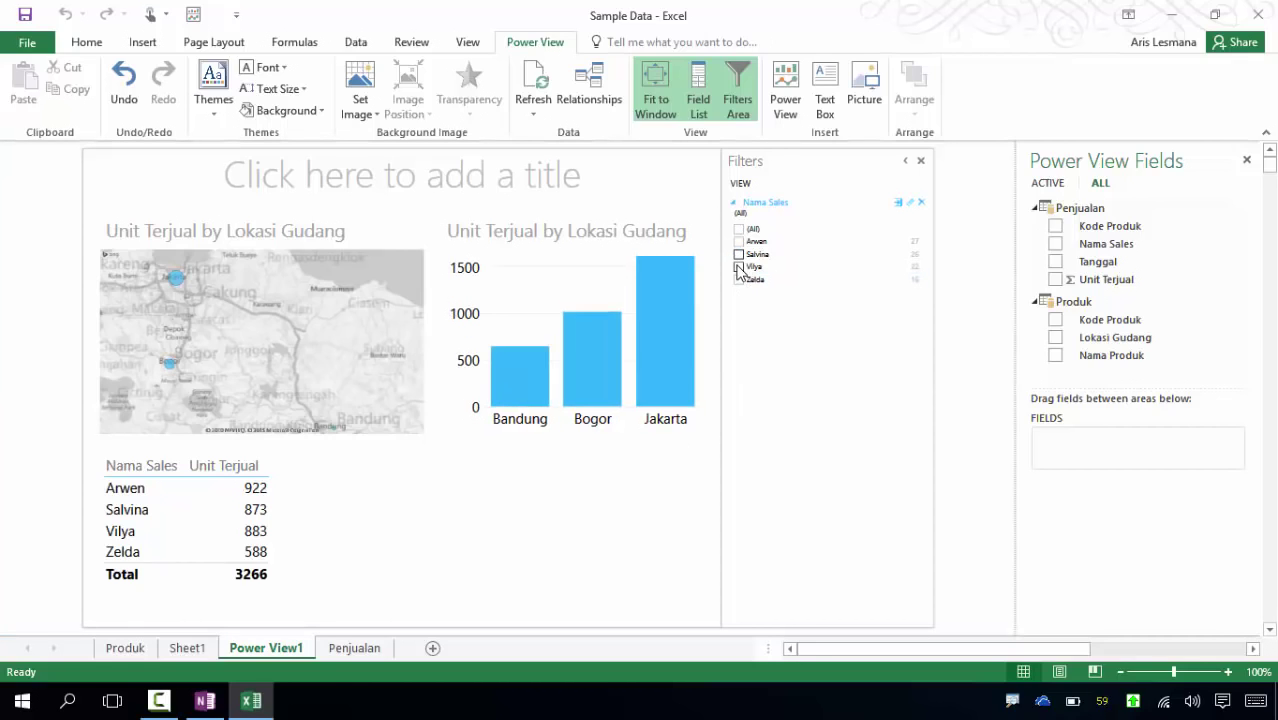
click(739, 267)
click(739, 268)
click(739, 242)
click(740, 231)
click(739, 229)
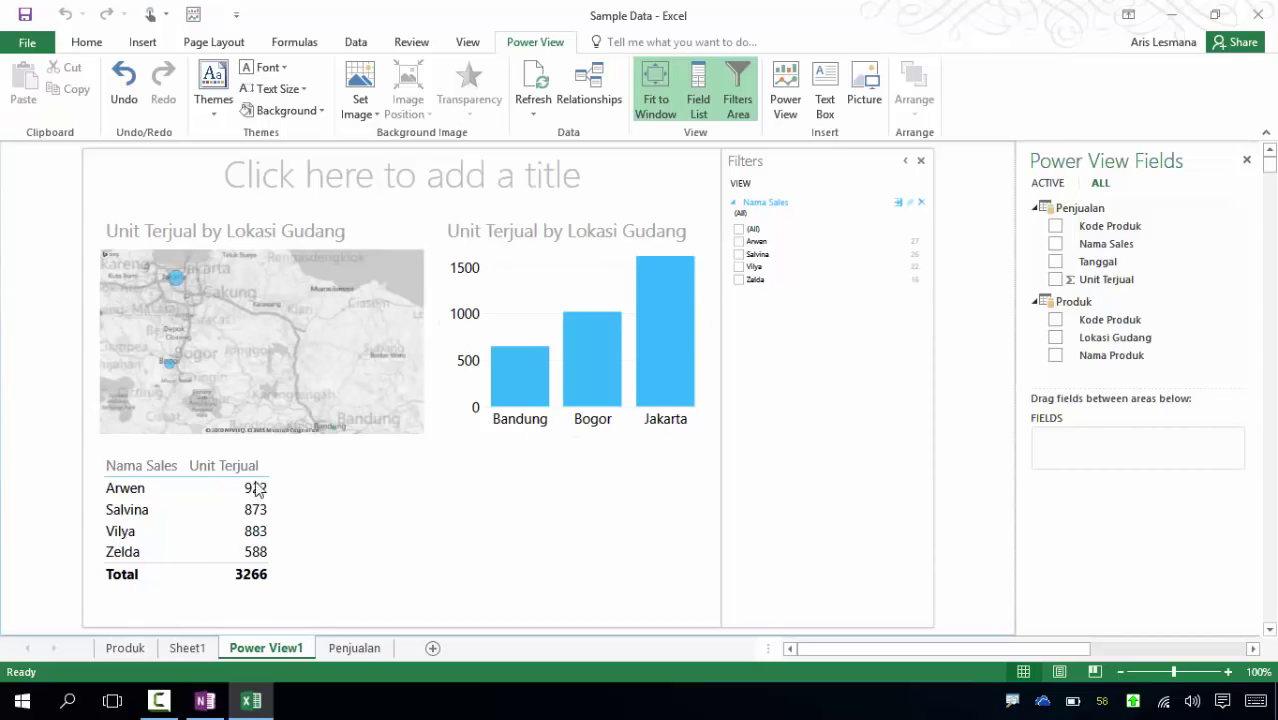
Create a Nama Sales slicer from a new single-field table and place it below the right part of the column chart.
click(196, 495)
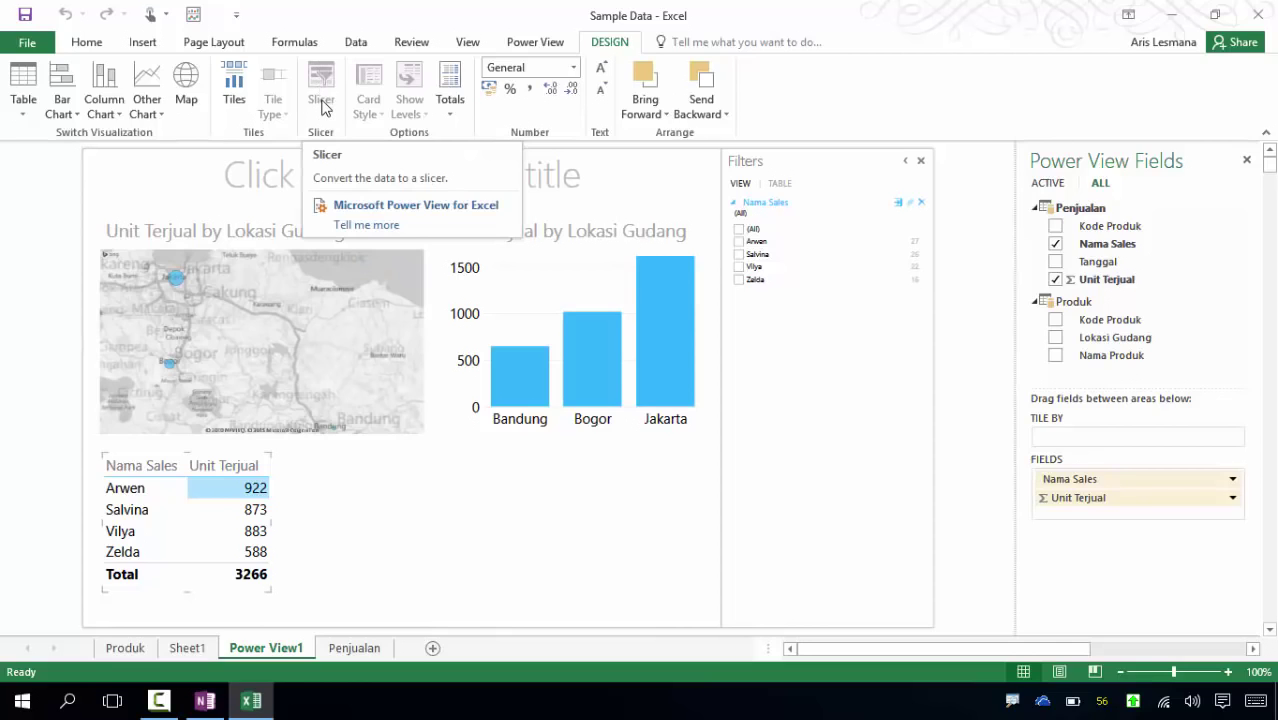
click(458, 506)
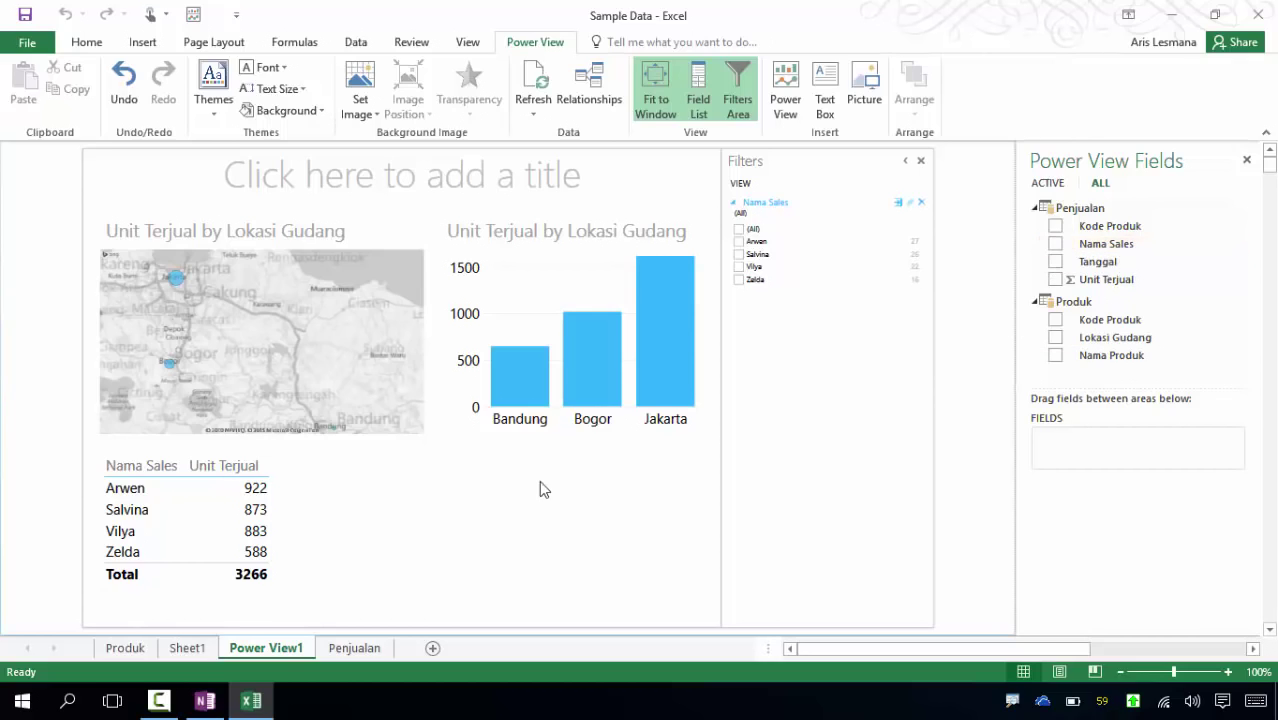
click(1056, 246)
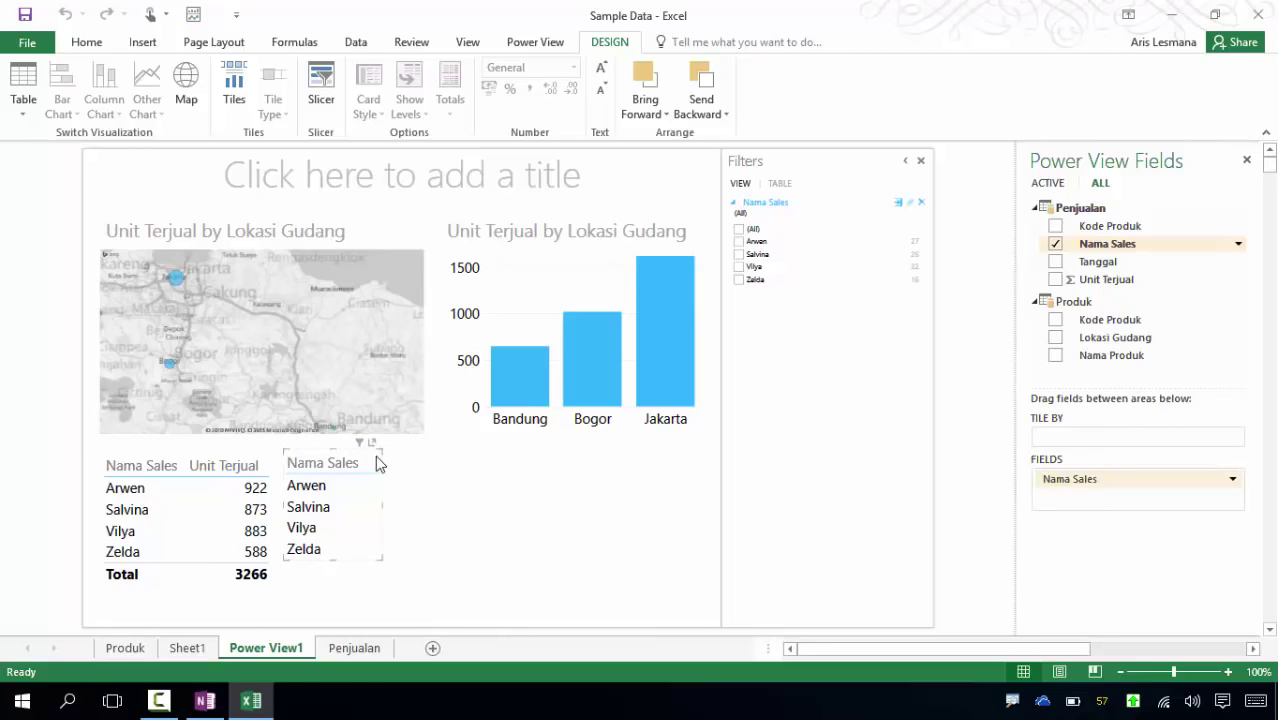
click(326, 102)
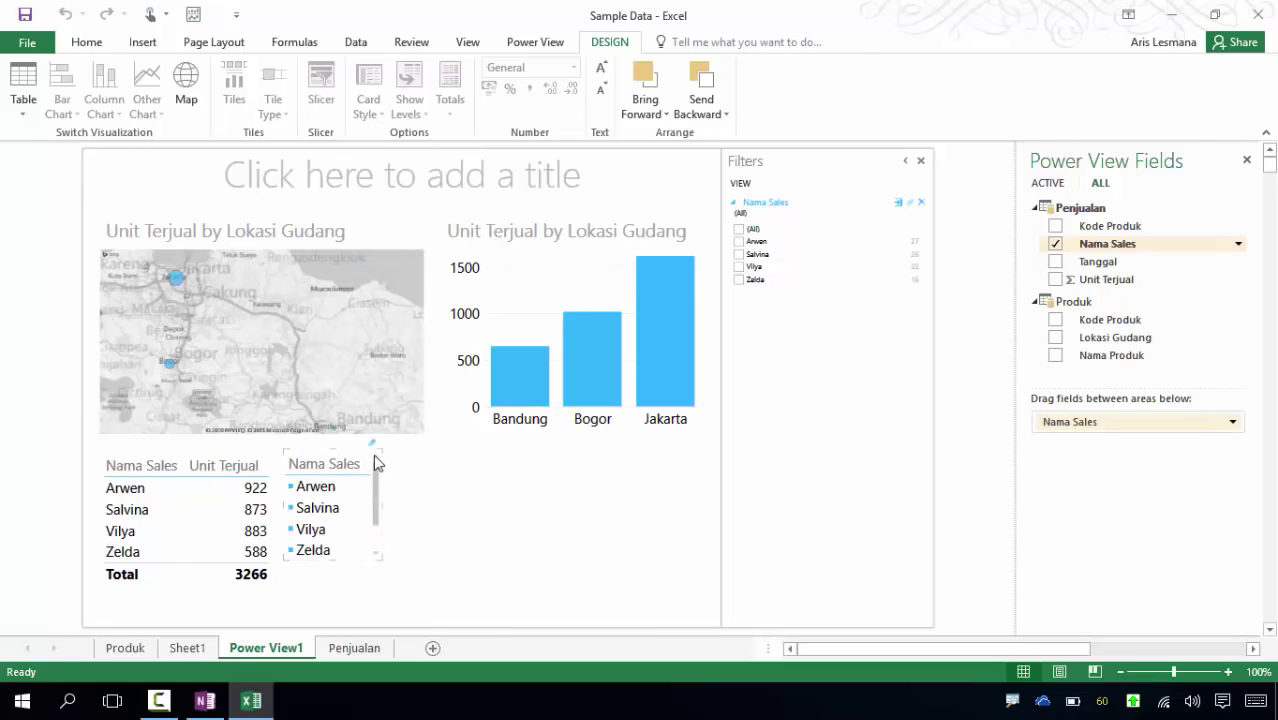
drag(370, 458, 698, 516)
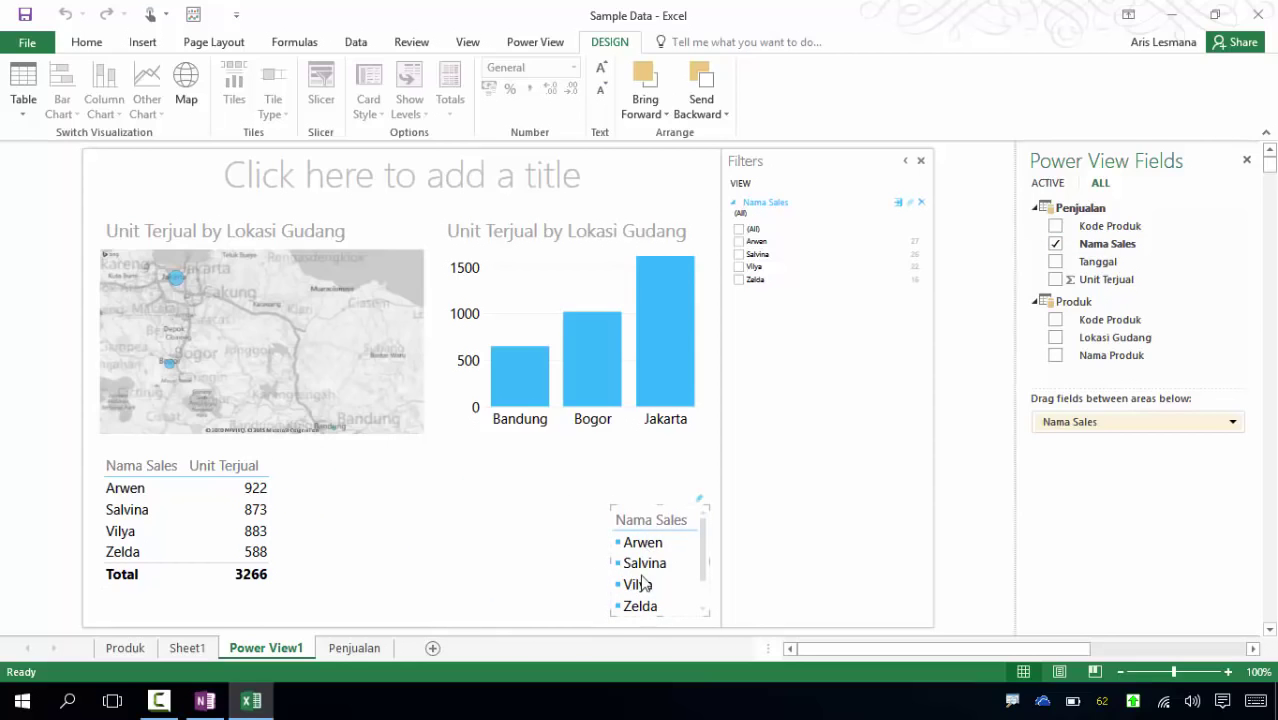
click(560, 540)
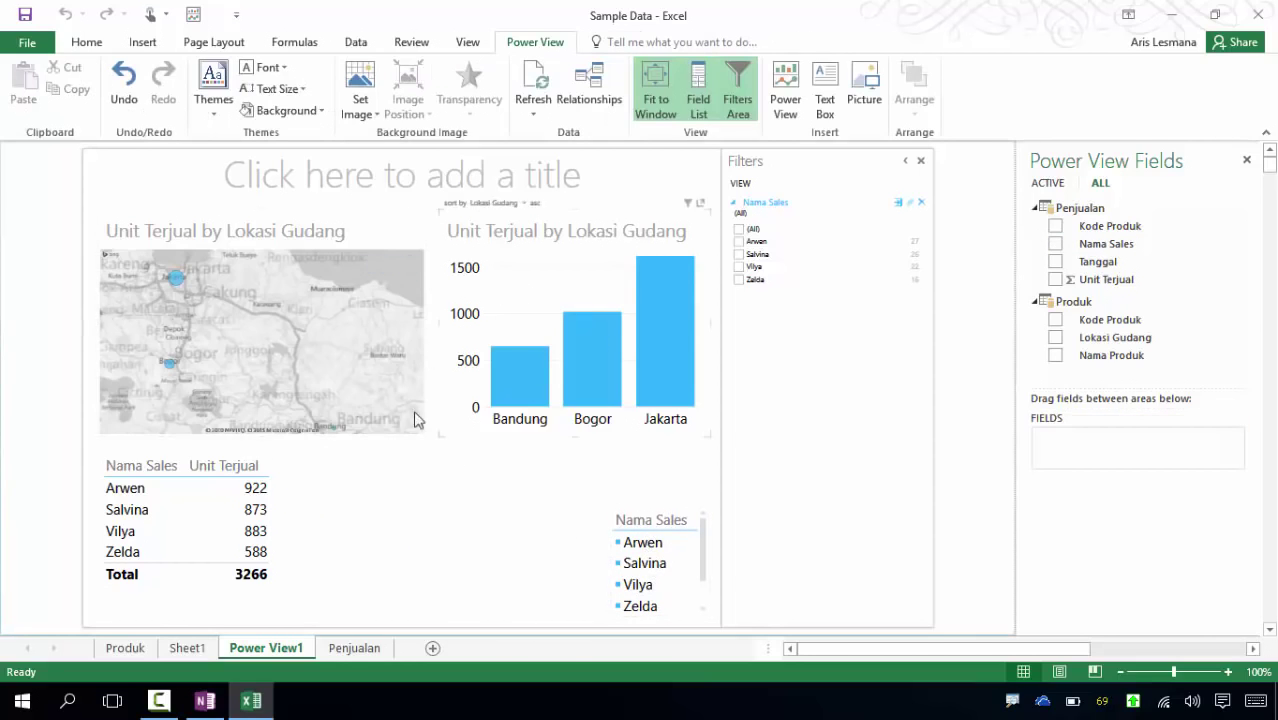
Slice the report by each of the four salespeople in turn to compare map, chart and table, and clear the slicer.
click(650, 548)
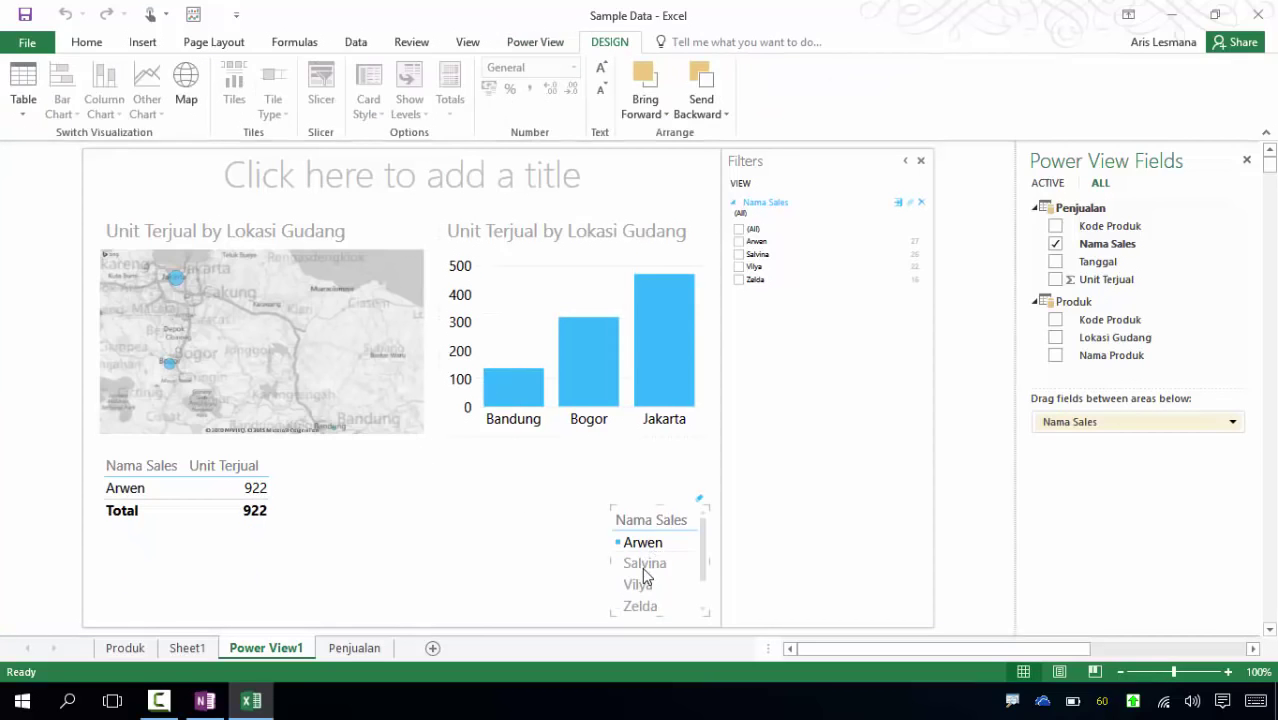
click(645, 569)
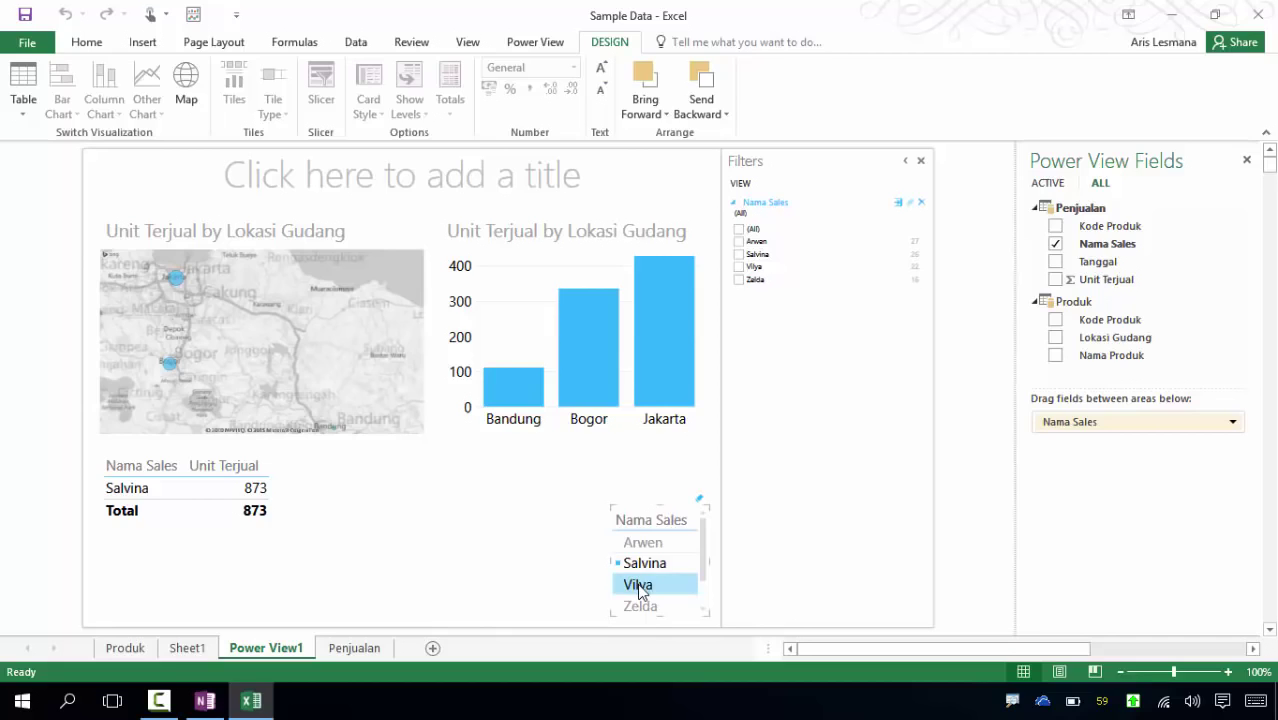
click(638, 586)
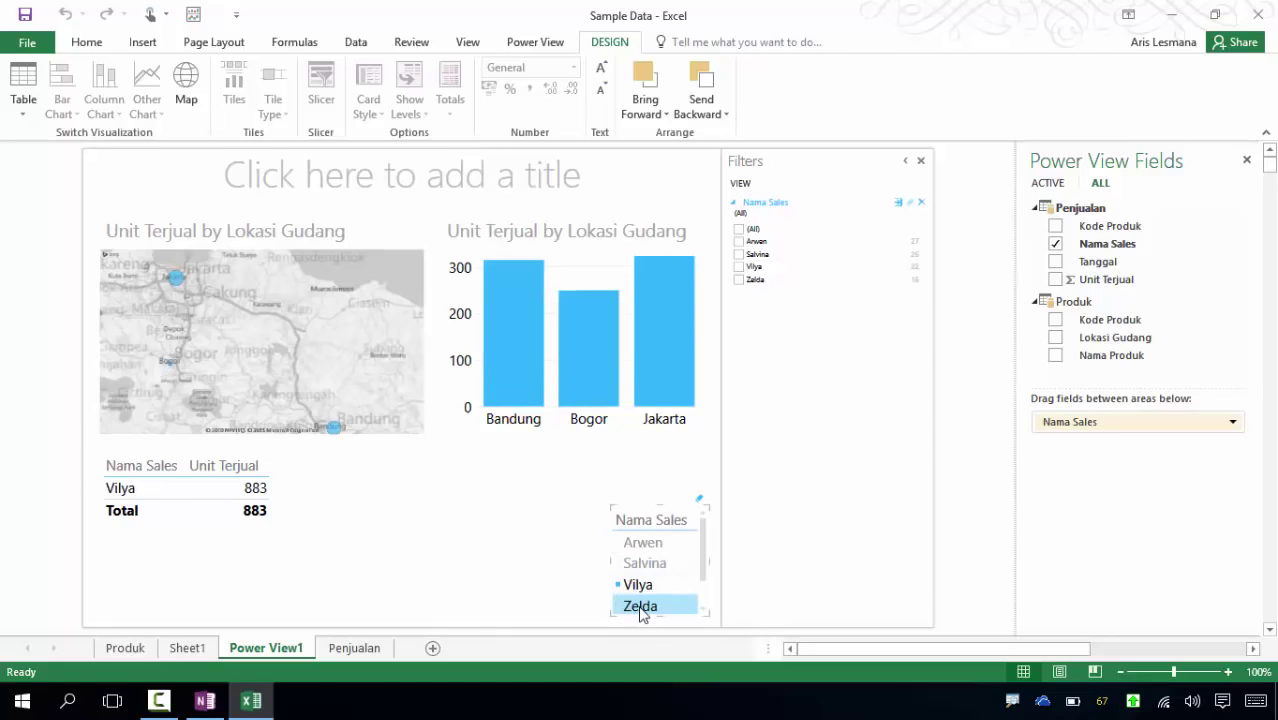
click(641, 607)
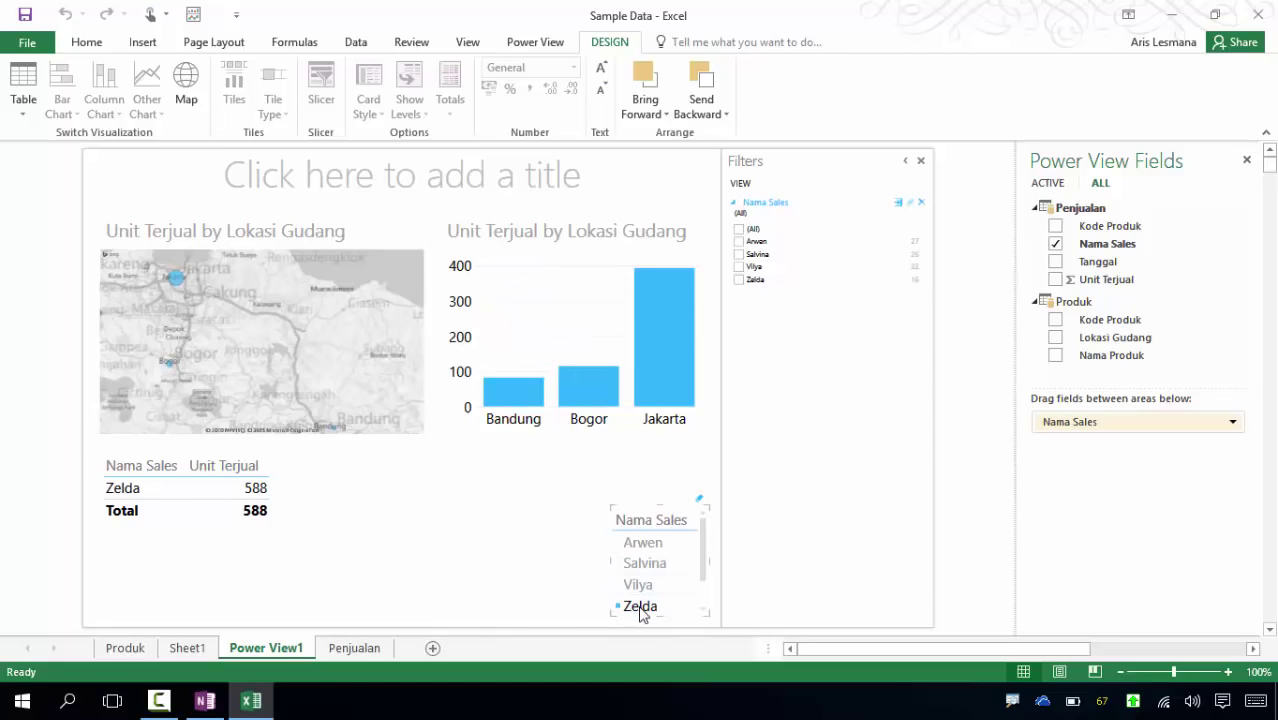
click(699, 498)
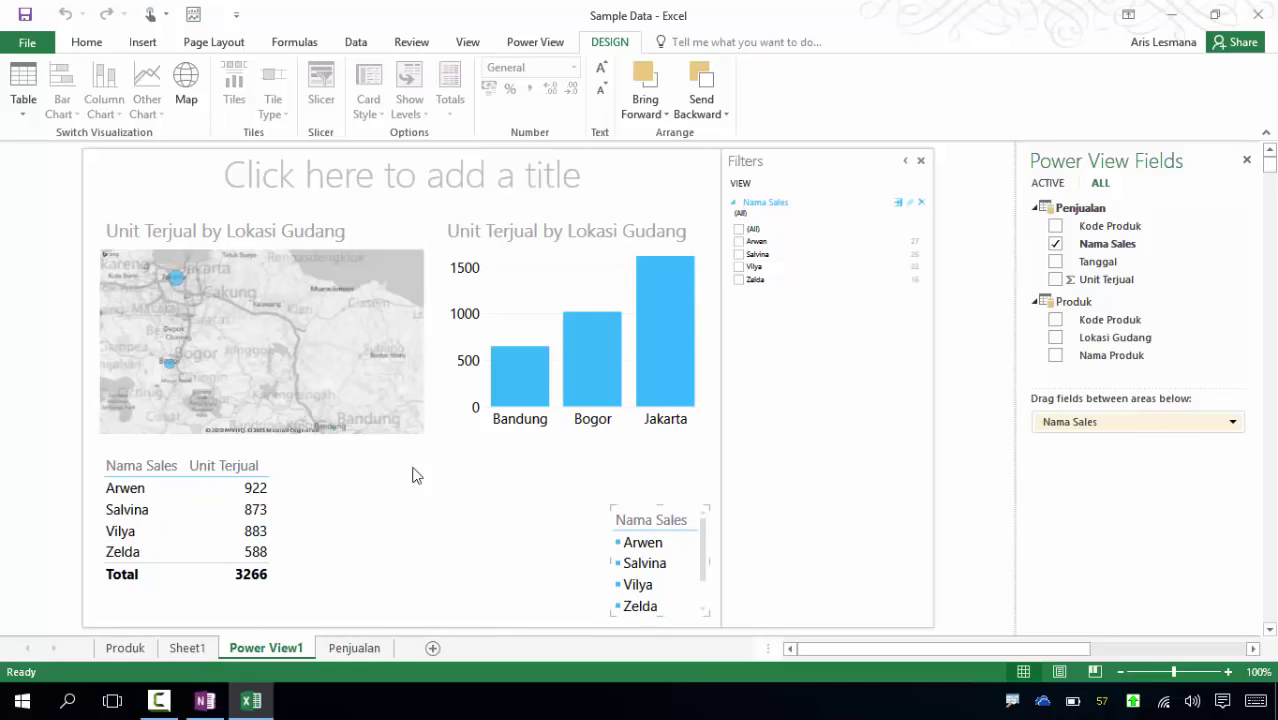
Build a pie chart from Nama Sales and Unit Terjual and widen it to fill the space between the table and the slicer.
mouse_move(590, 362)
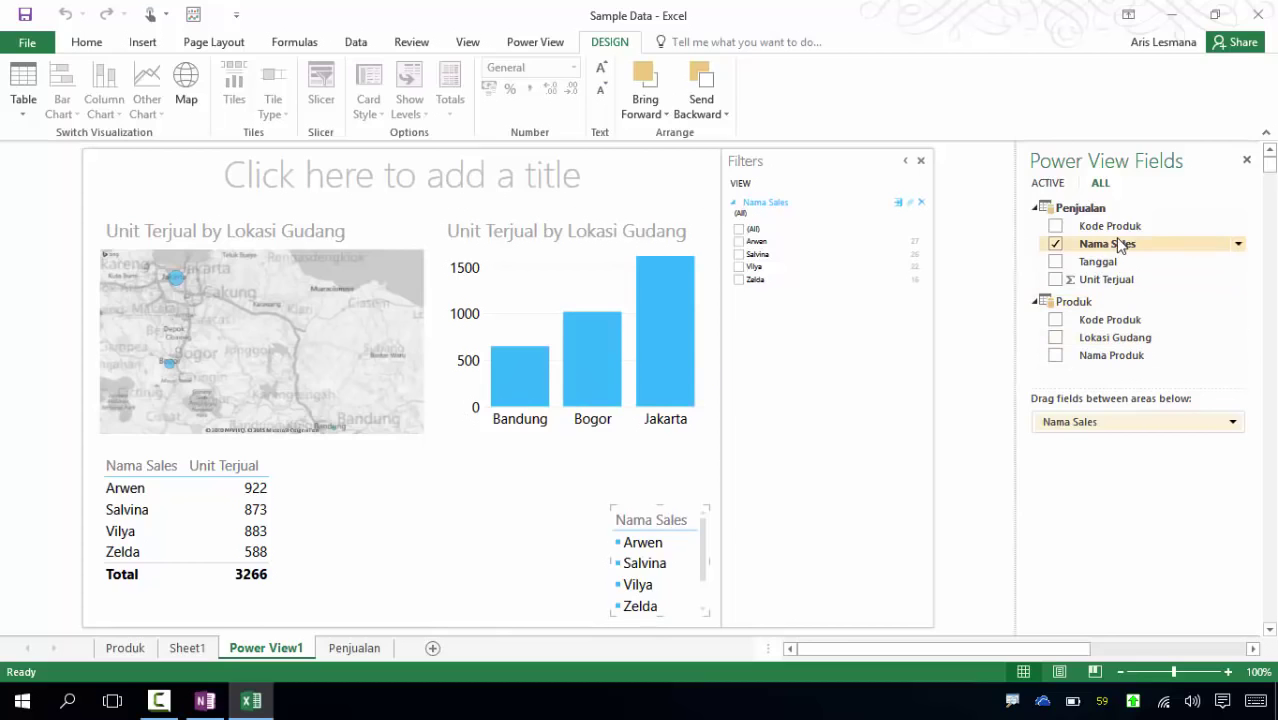
click(470, 495)
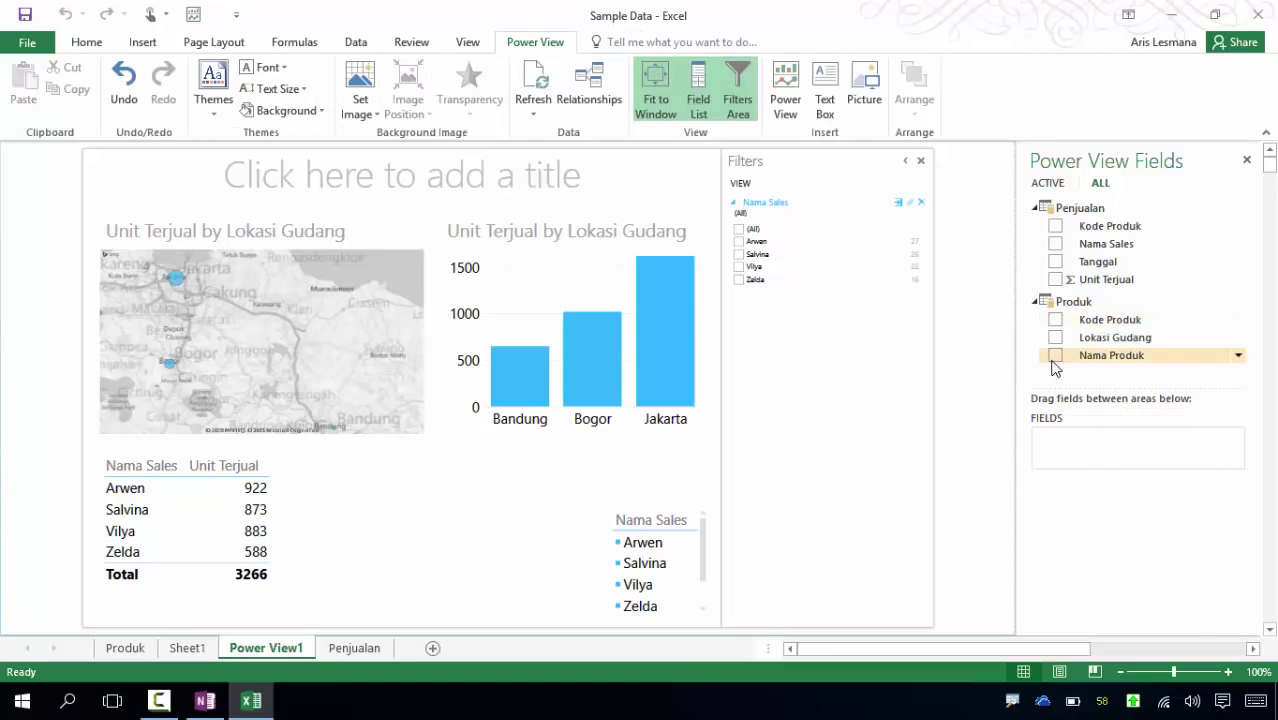
click(1056, 247)
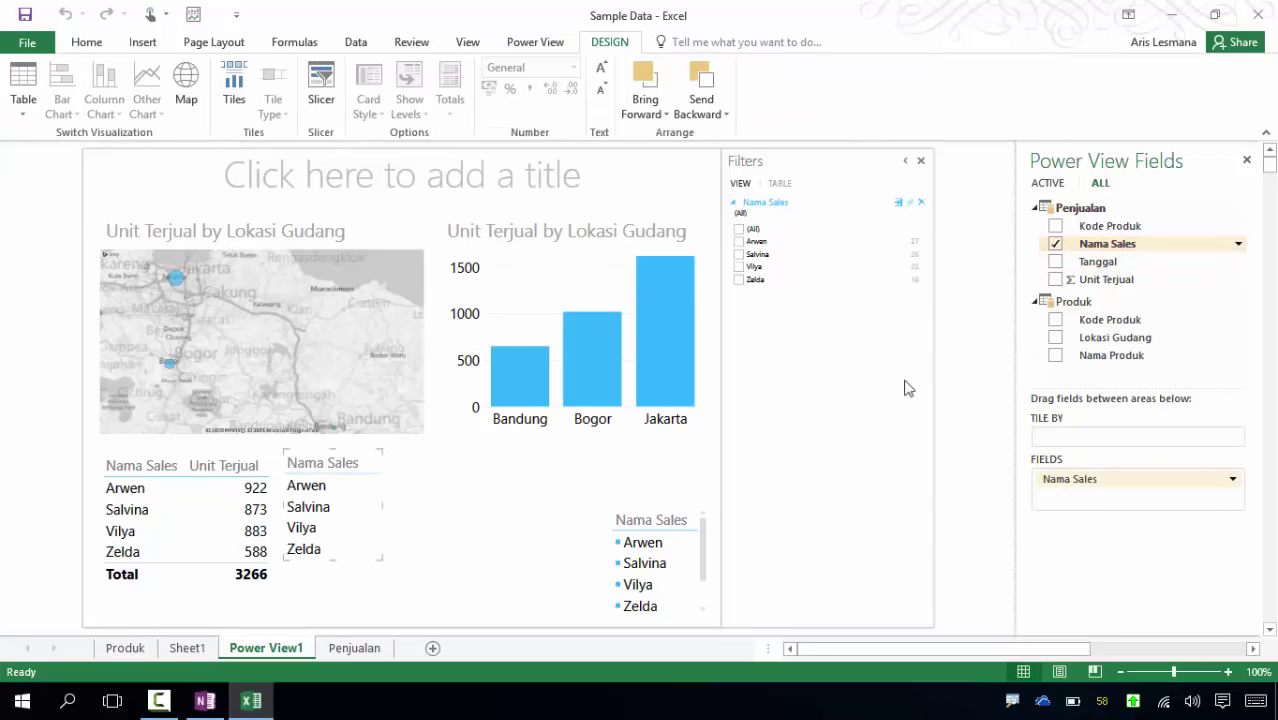
click(1055, 279)
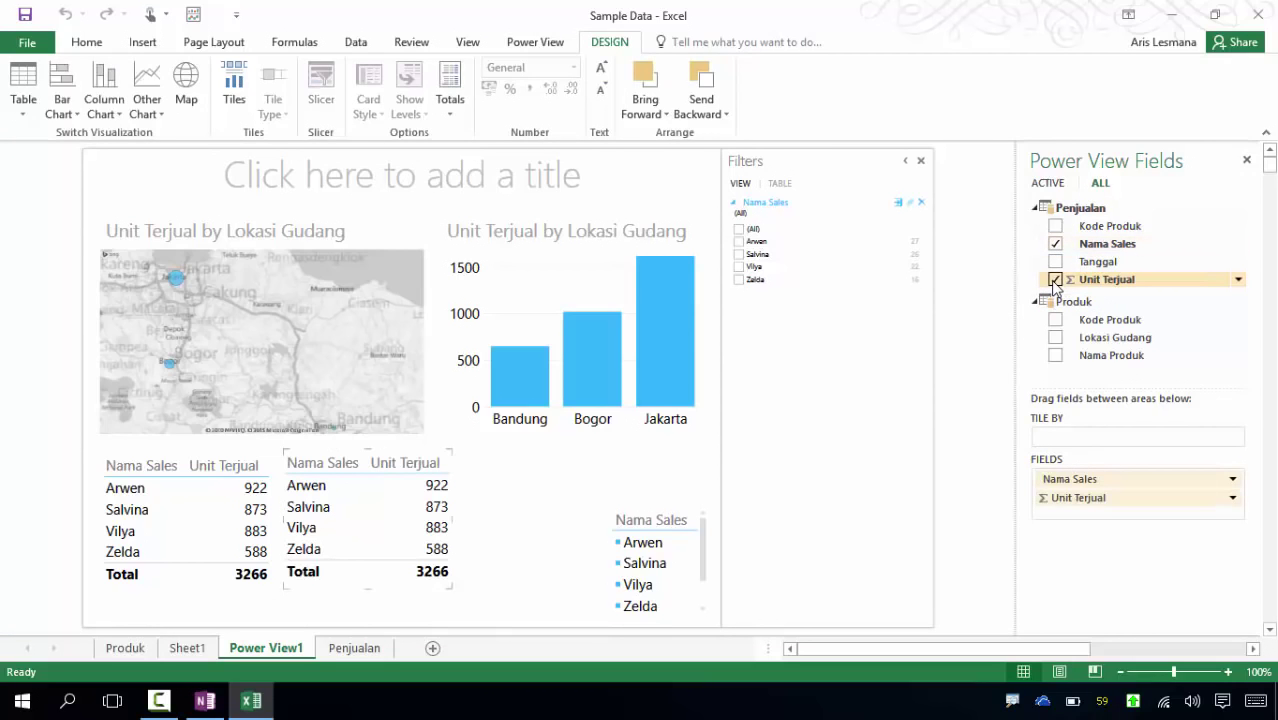
click(145, 115)
click(166, 184)
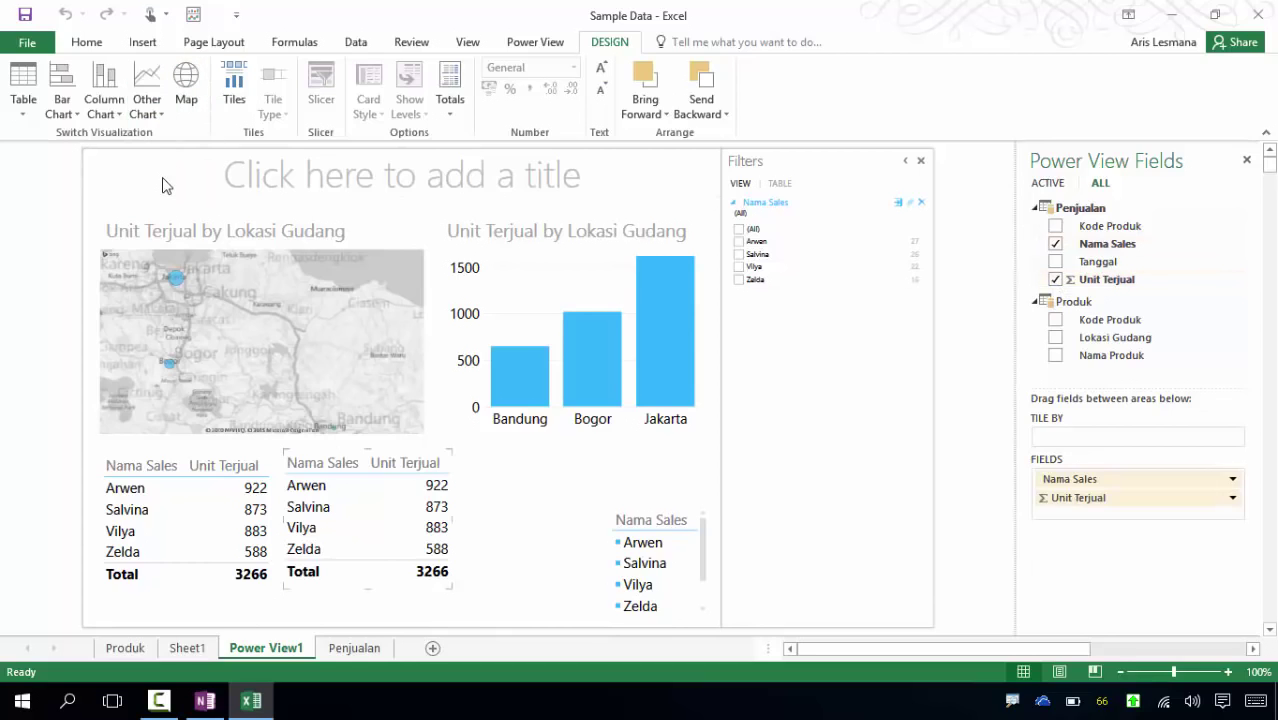
drag(447, 588, 580, 607)
drag(584, 527, 600, 527)
click(641, 474)
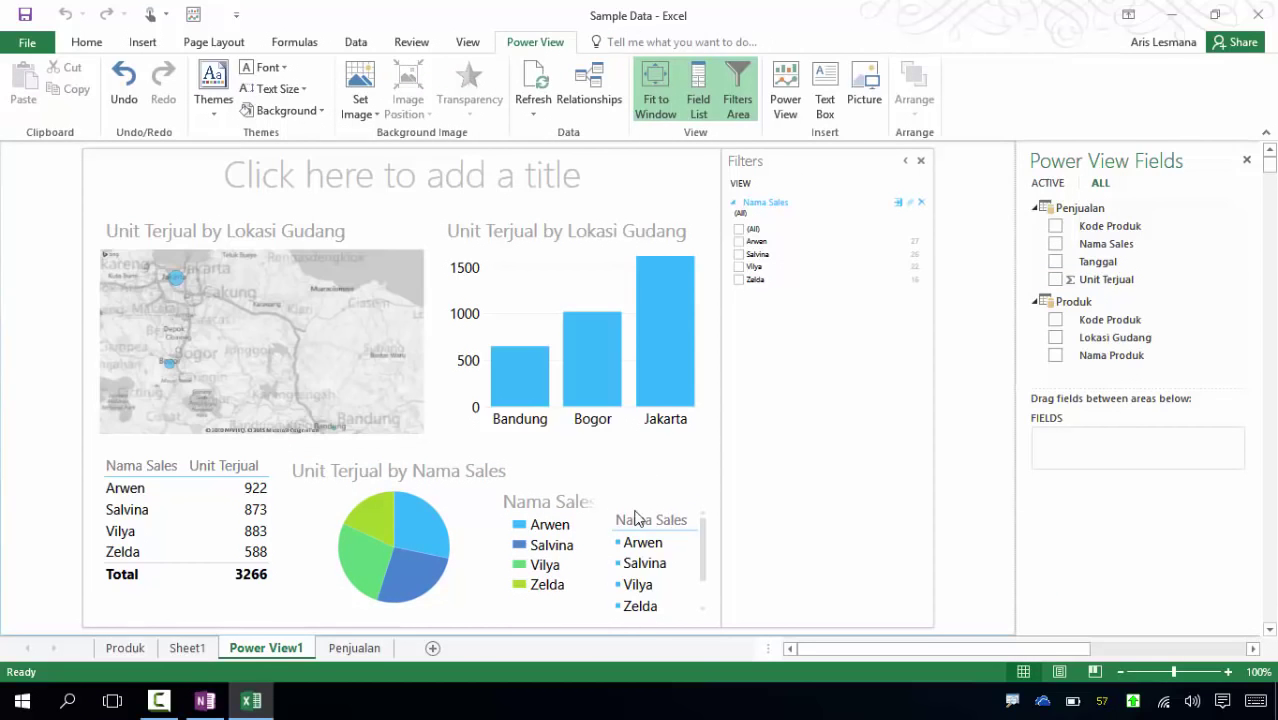
Slice the report by the first, second and last salesperson in turn to examine the pie chart, and select the pie chart.
click(641, 543)
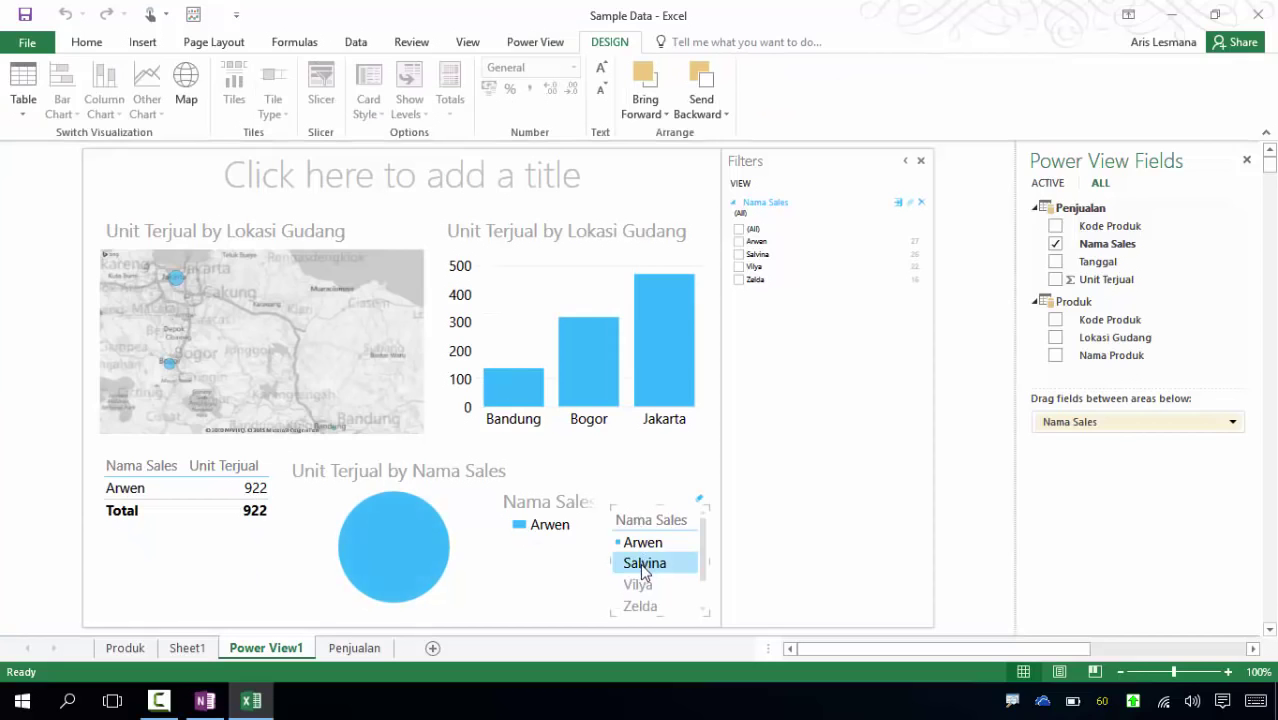
click(641, 563)
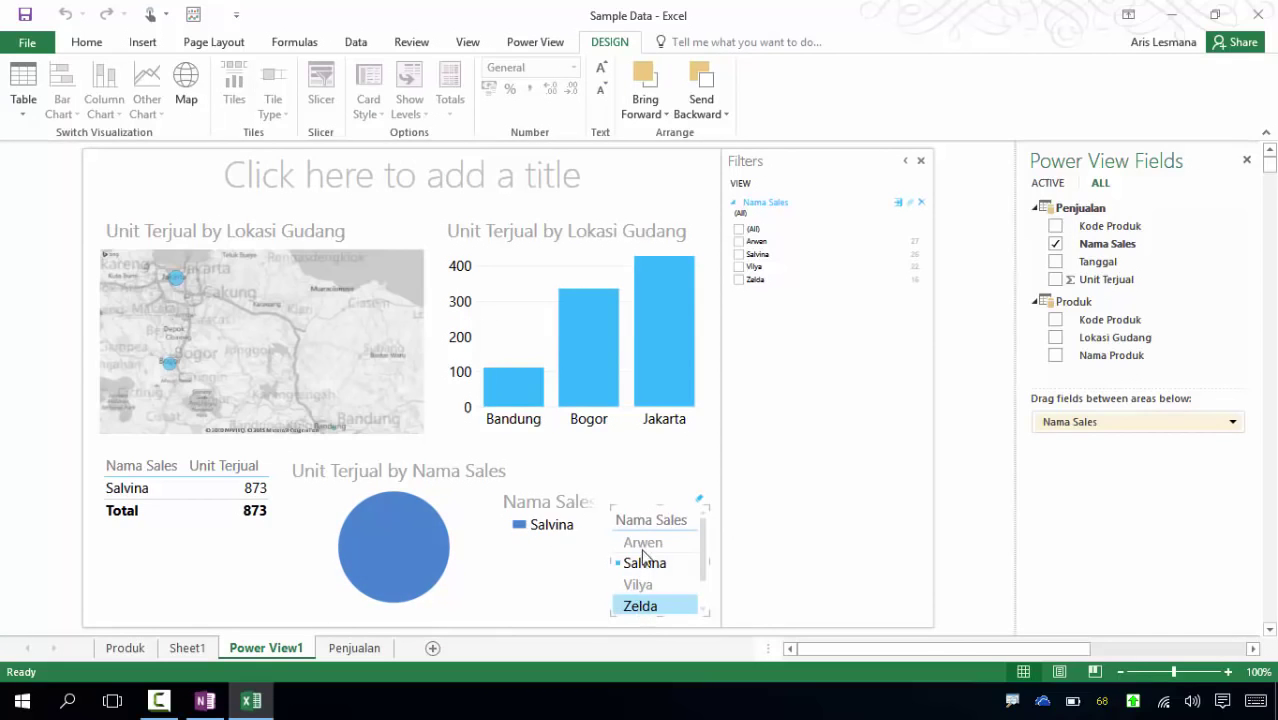
click(641, 606)
click(640, 462)
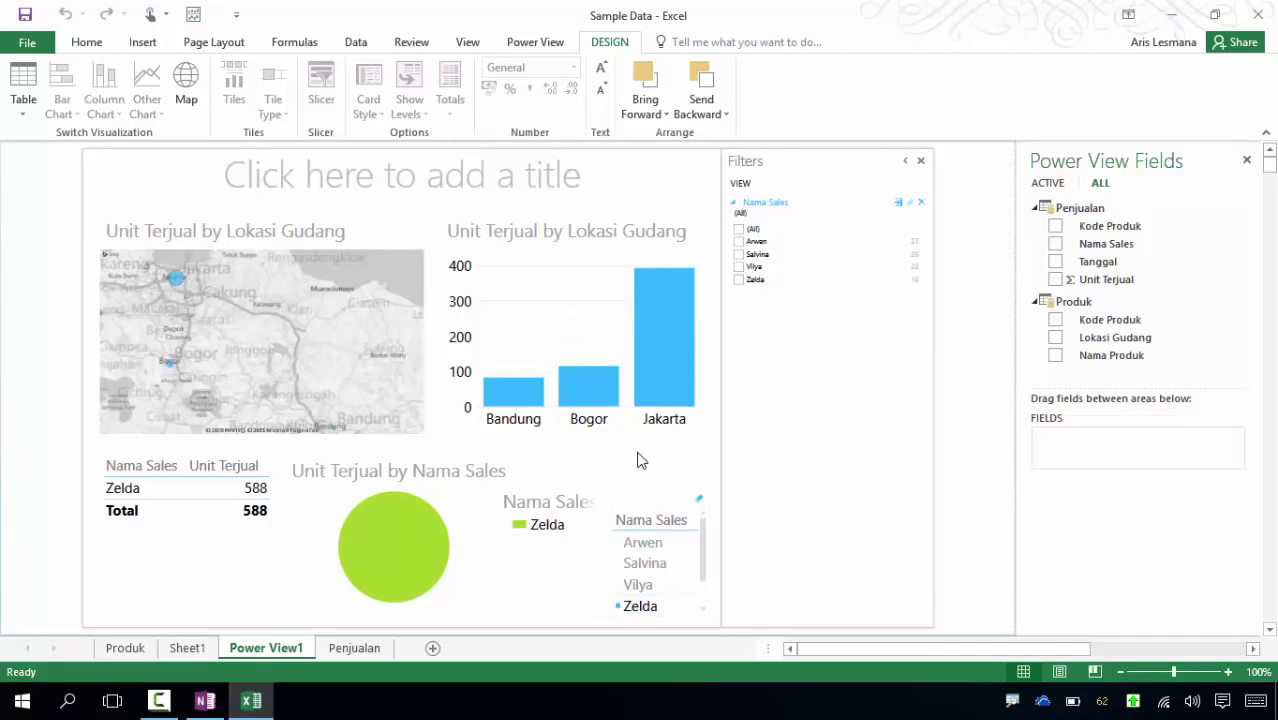
click(463, 500)
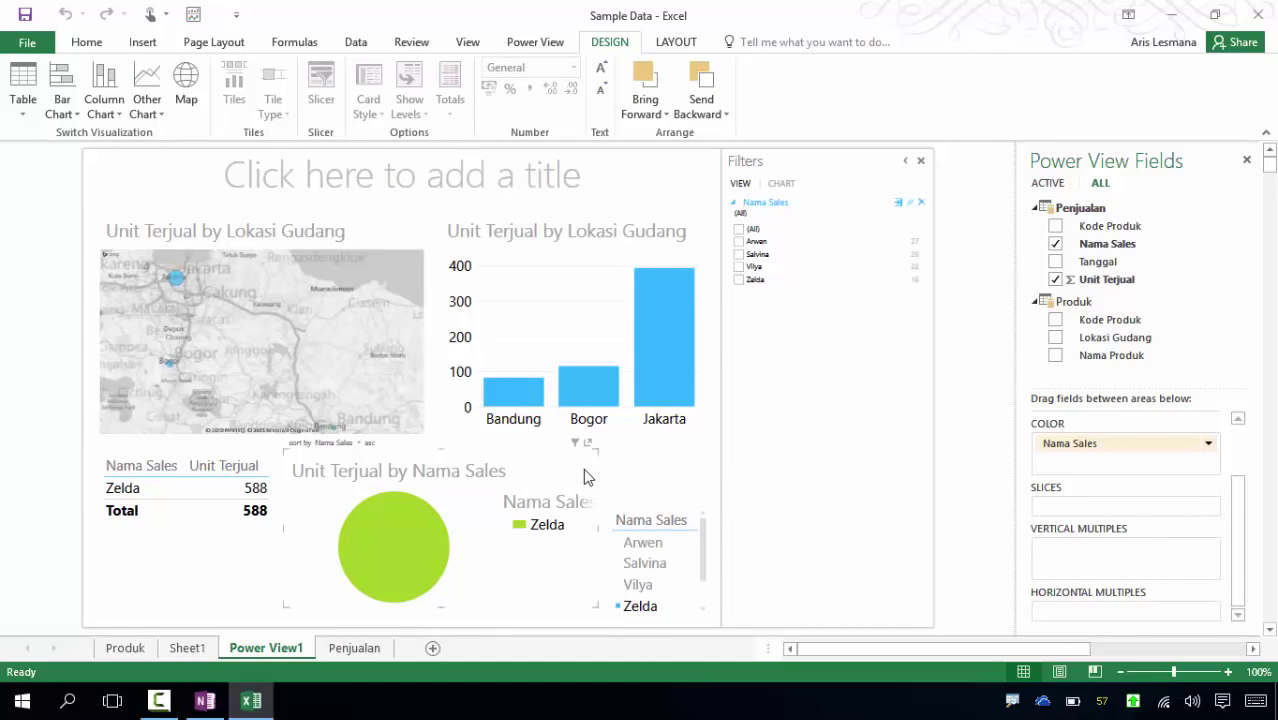
Delete the pie chart and clear the selection in the Nama Sales slicer.
key(Delete)
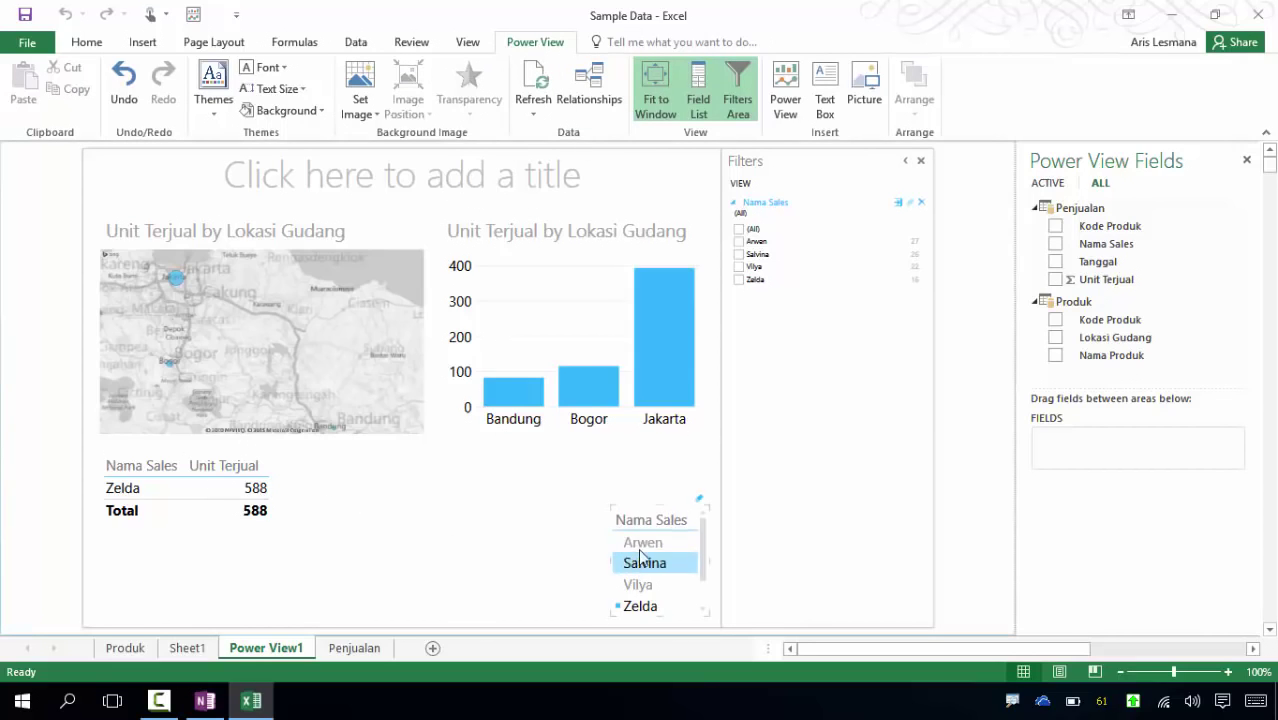
click(699, 506)
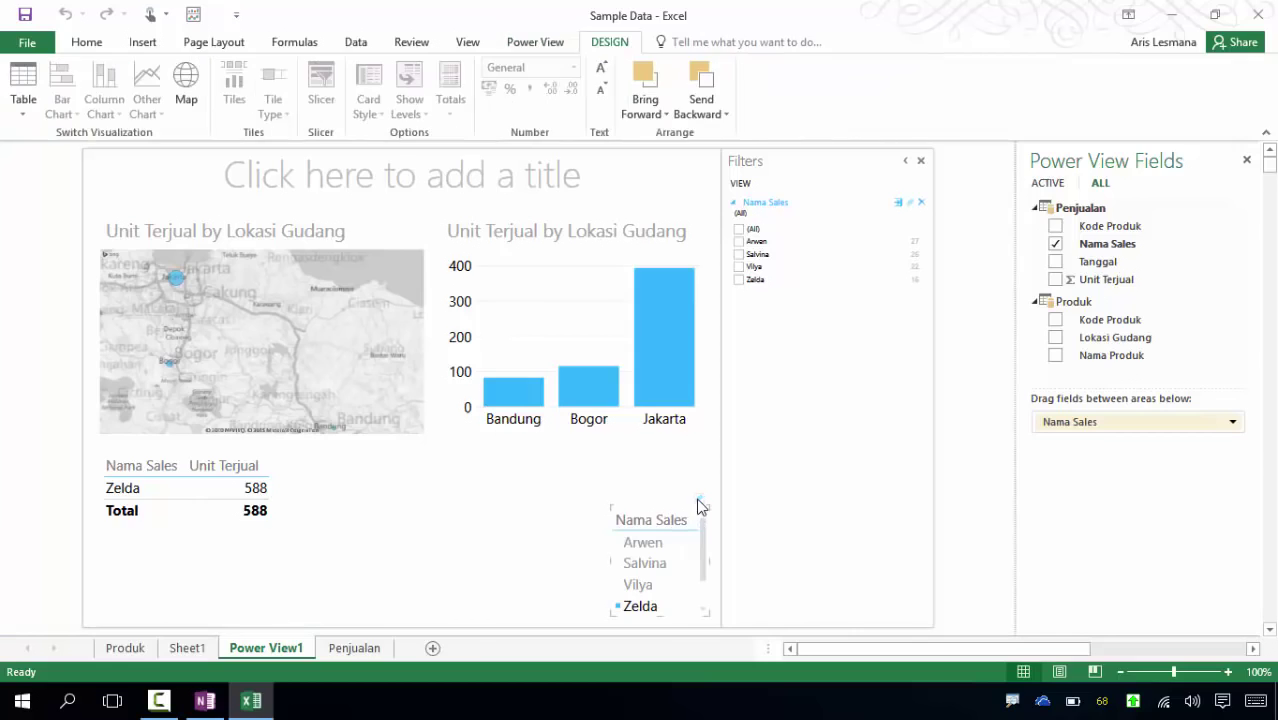
click(699, 504)
Convert the Nama Sales table to tiles and widen both the tile container and its inner table up to the slicer.
click(210, 509)
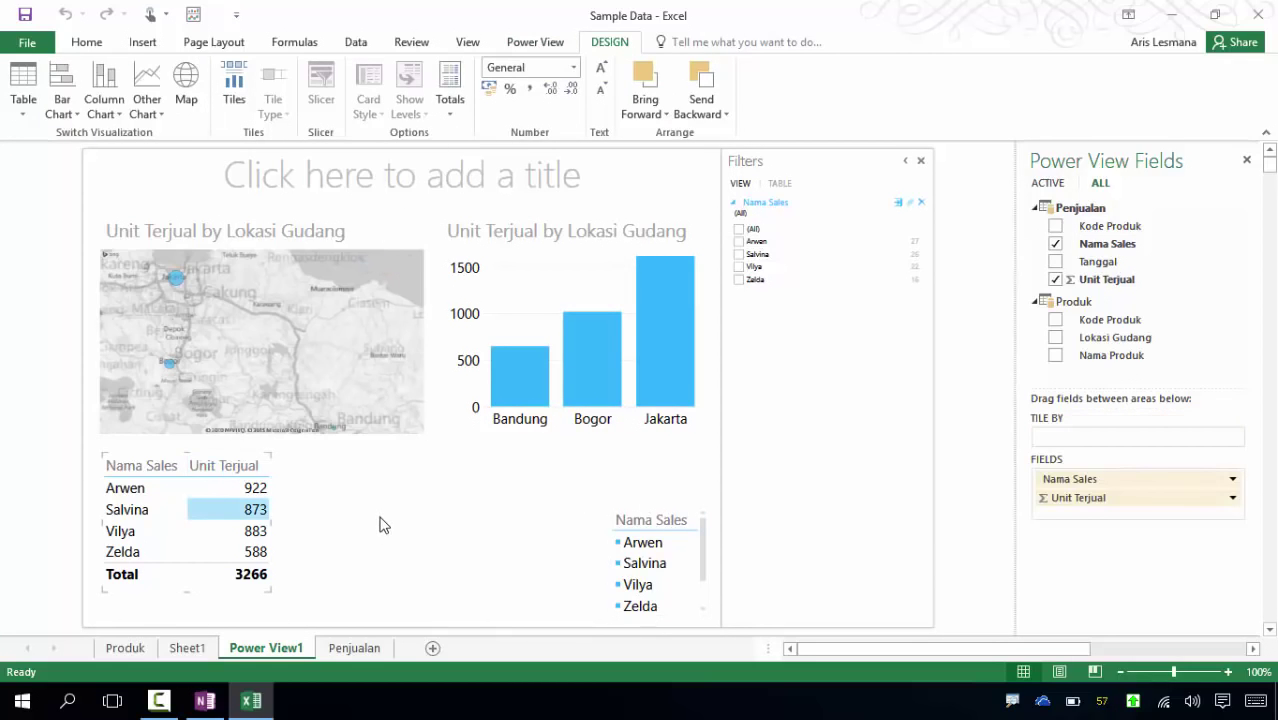
click(234, 100)
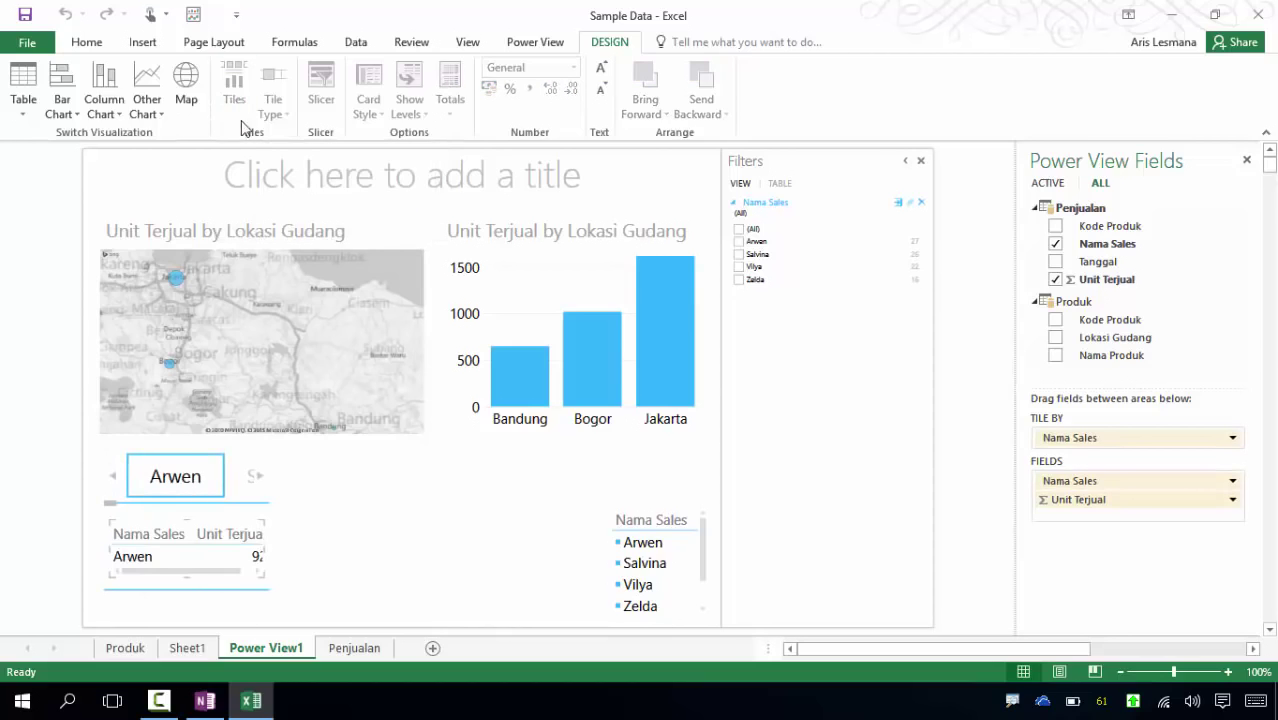
drag(263, 575, 577, 579)
drag(266, 589, 592, 602)
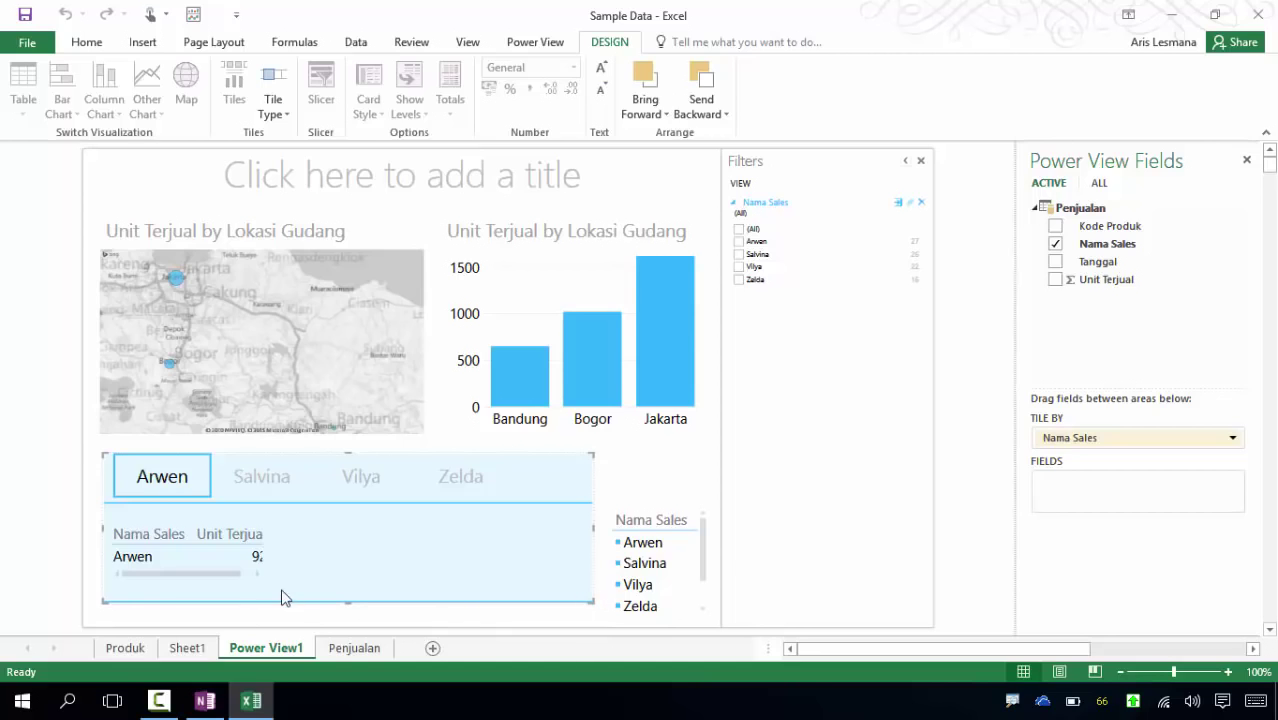
drag(263, 580, 573, 585)
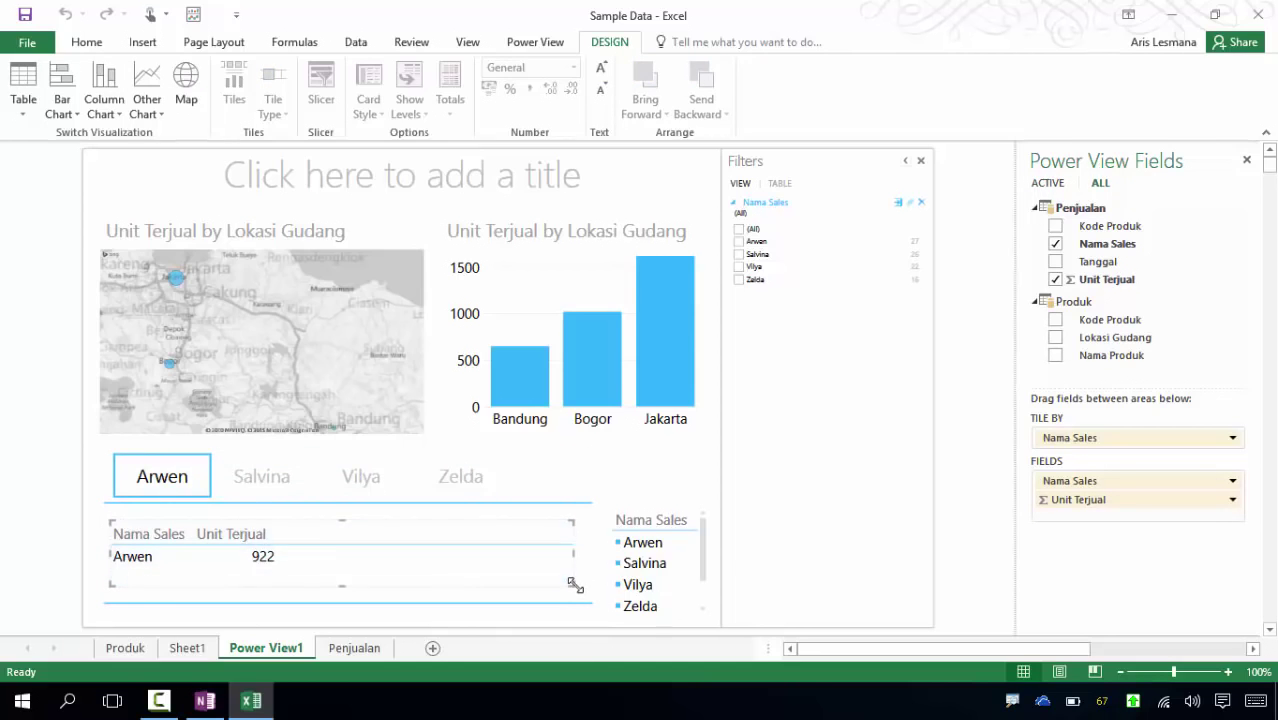
click(648, 465)
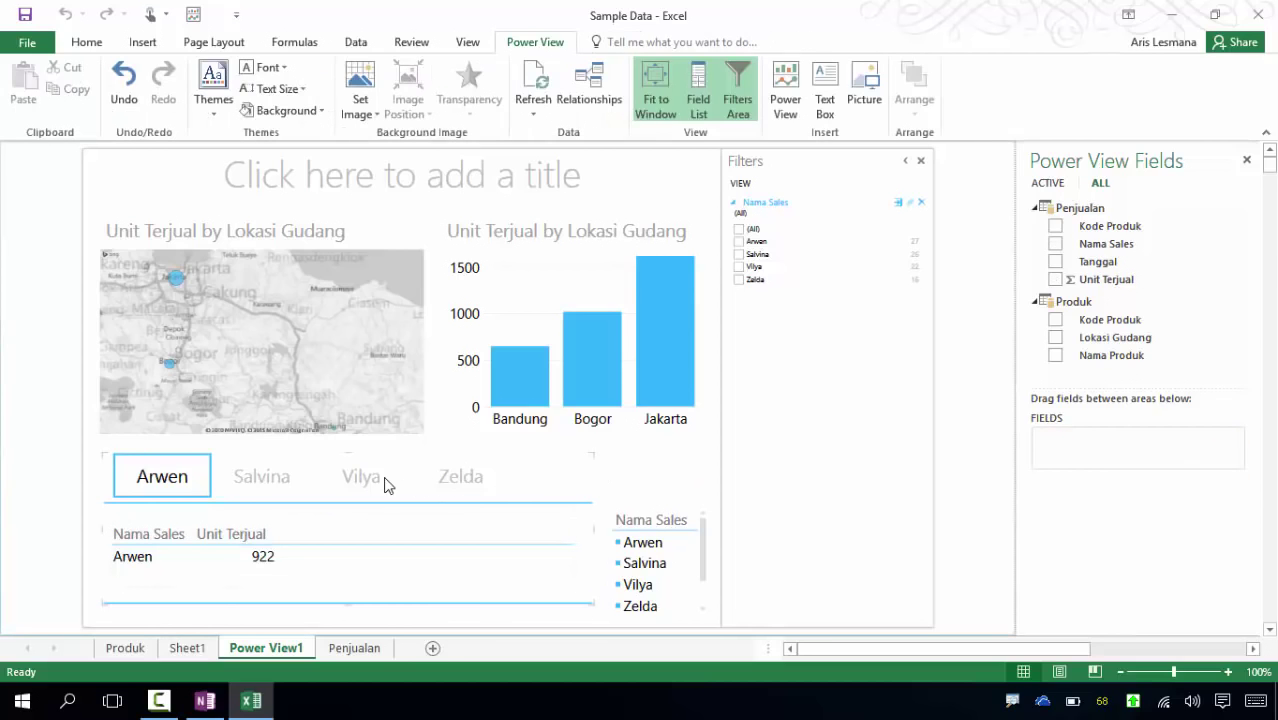
Switch between the four salesperson tiles to examine the Unit Terjual row for each one.
click(356, 477)
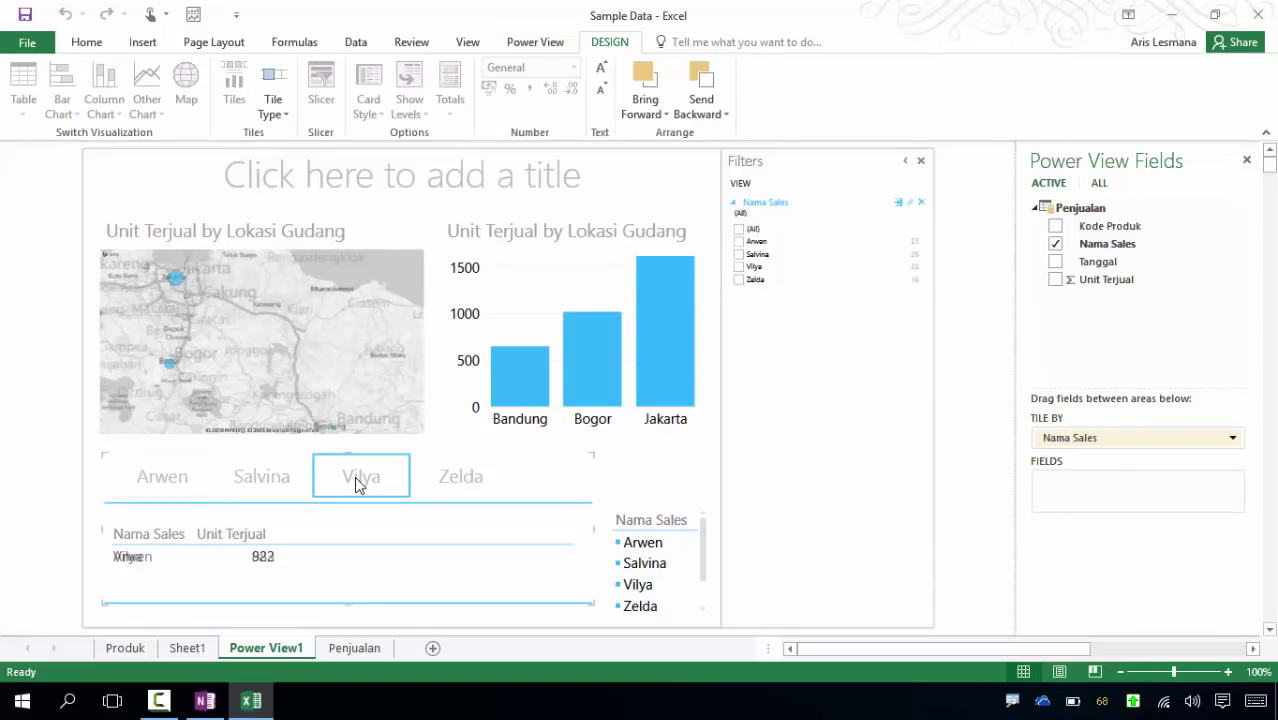
click(466, 480)
click(264, 480)
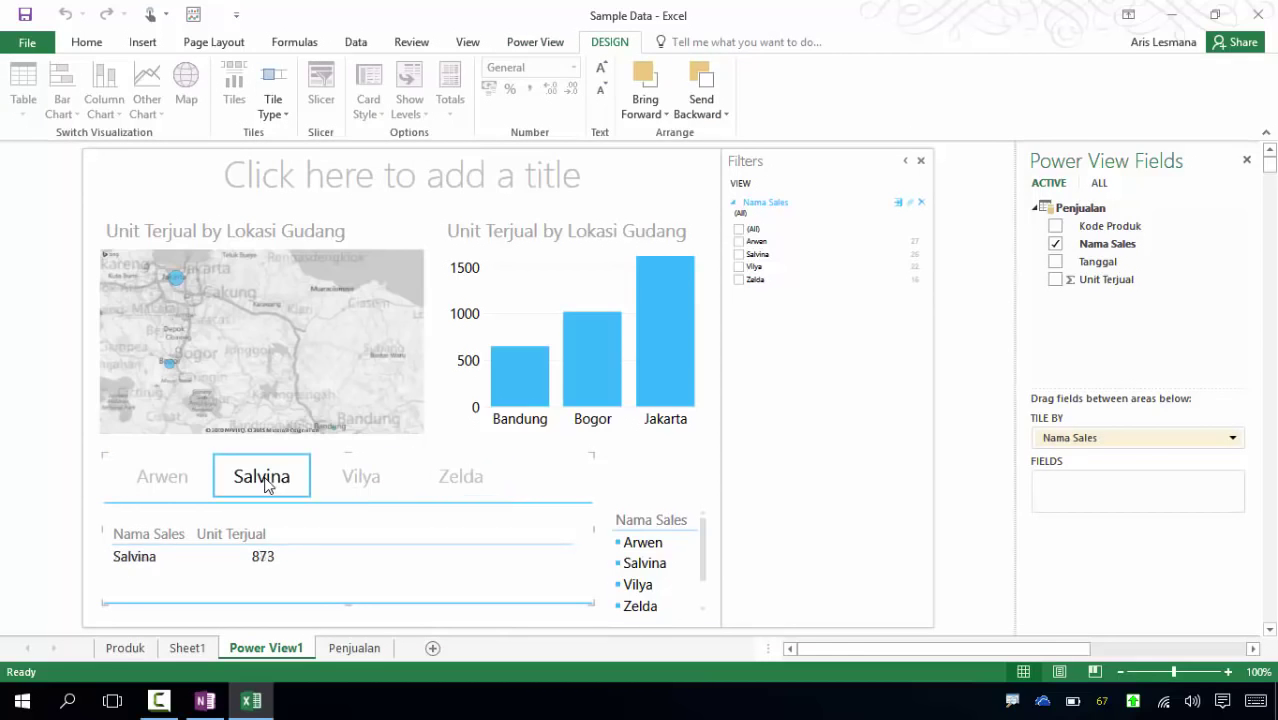
click(162, 480)
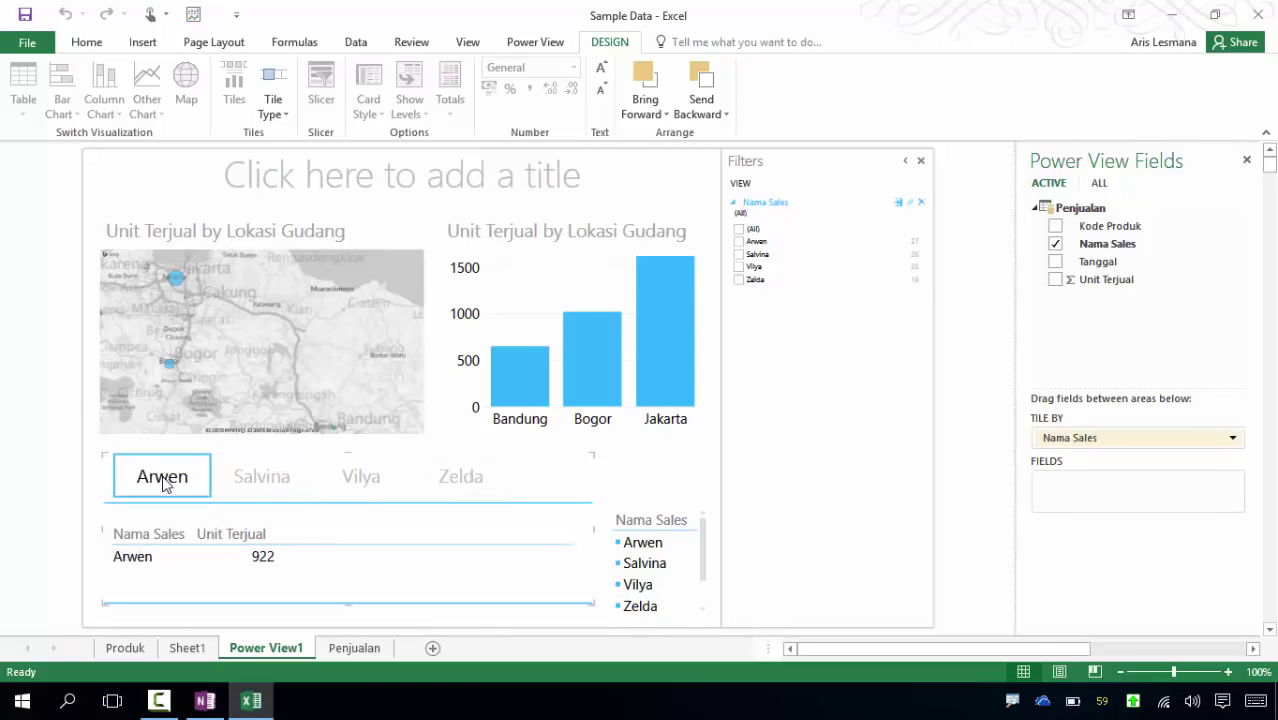
click(280, 482)
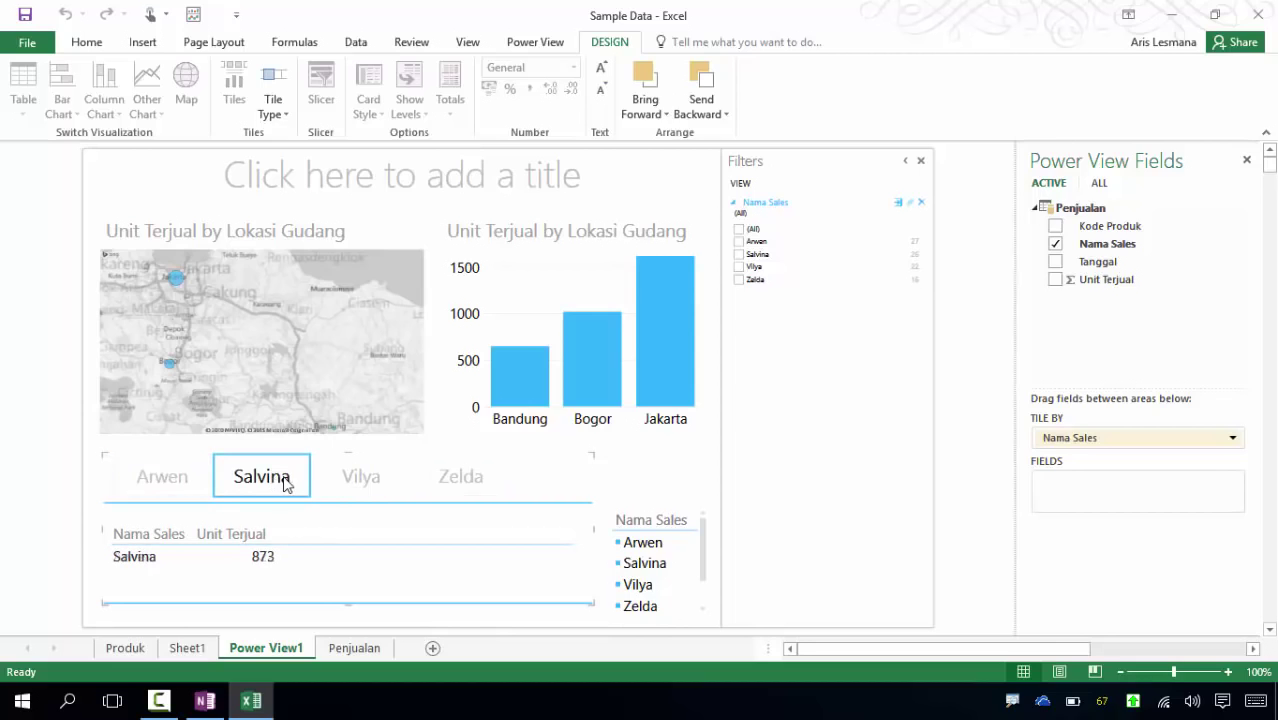
click(368, 480)
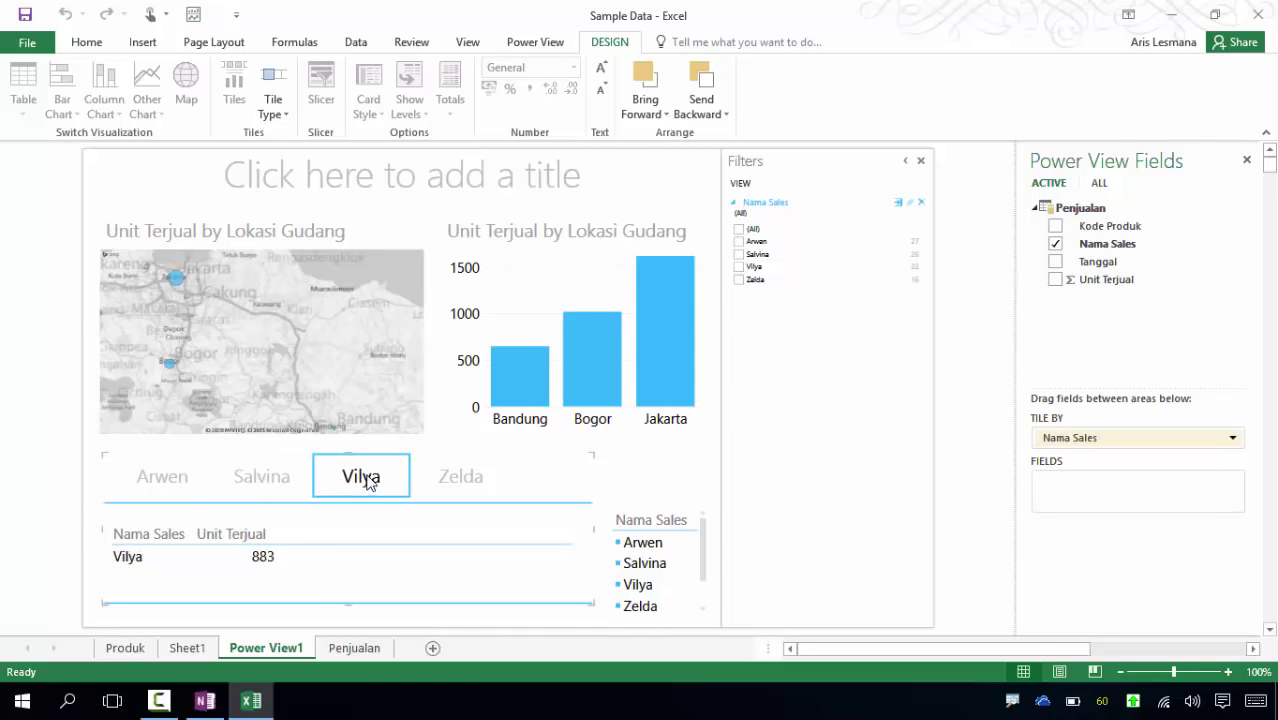
click(476, 488)
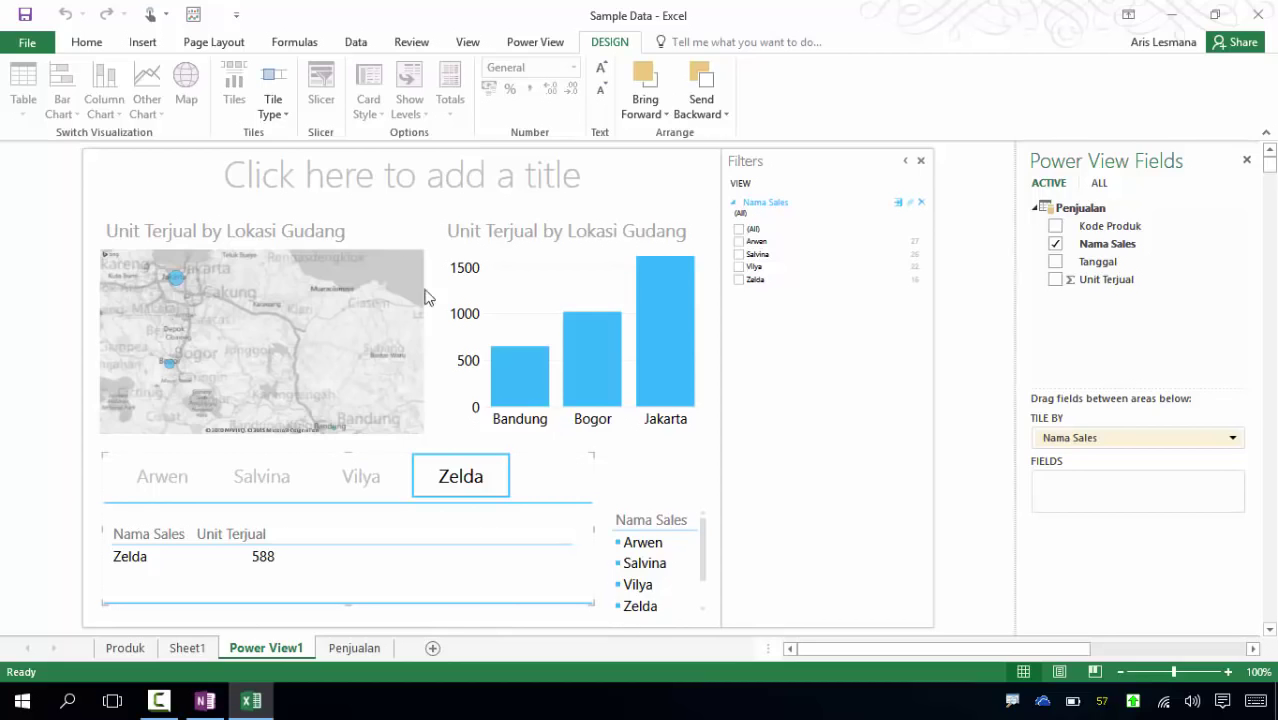
Change the tile type to the tile flow style and switch to the third and first salesperson tiles.
click(277, 114)
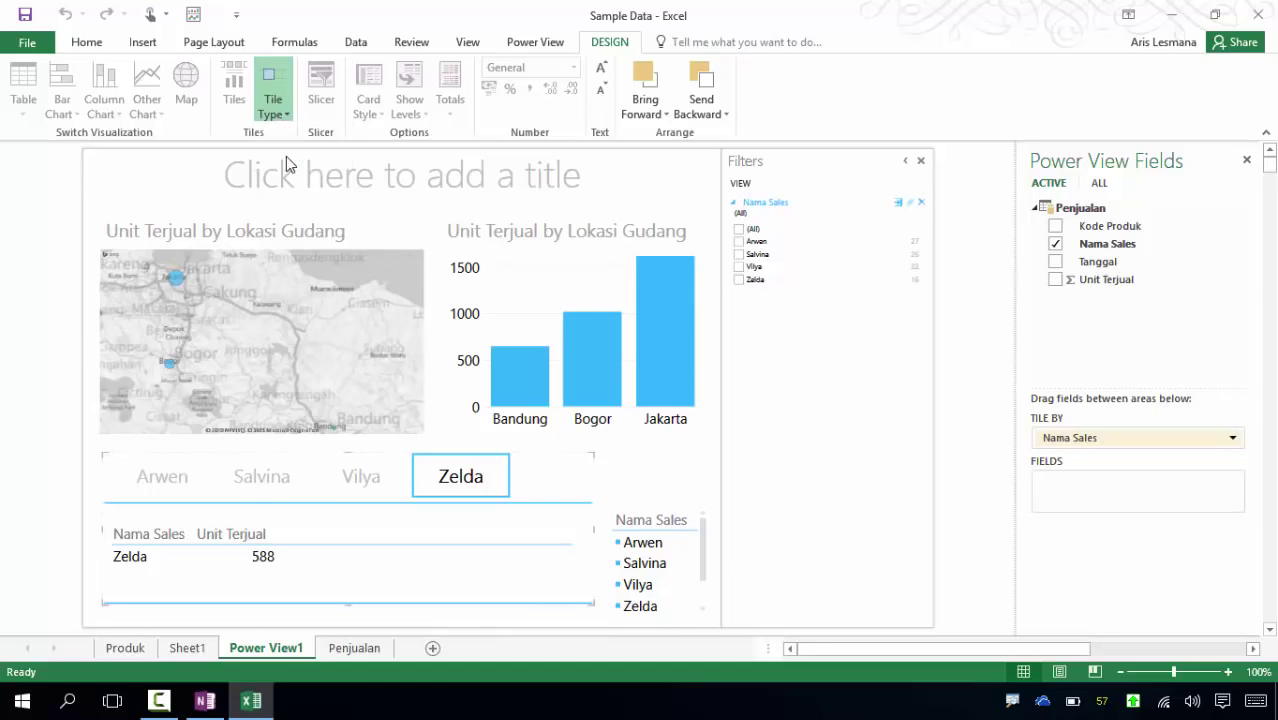
click(290, 157)
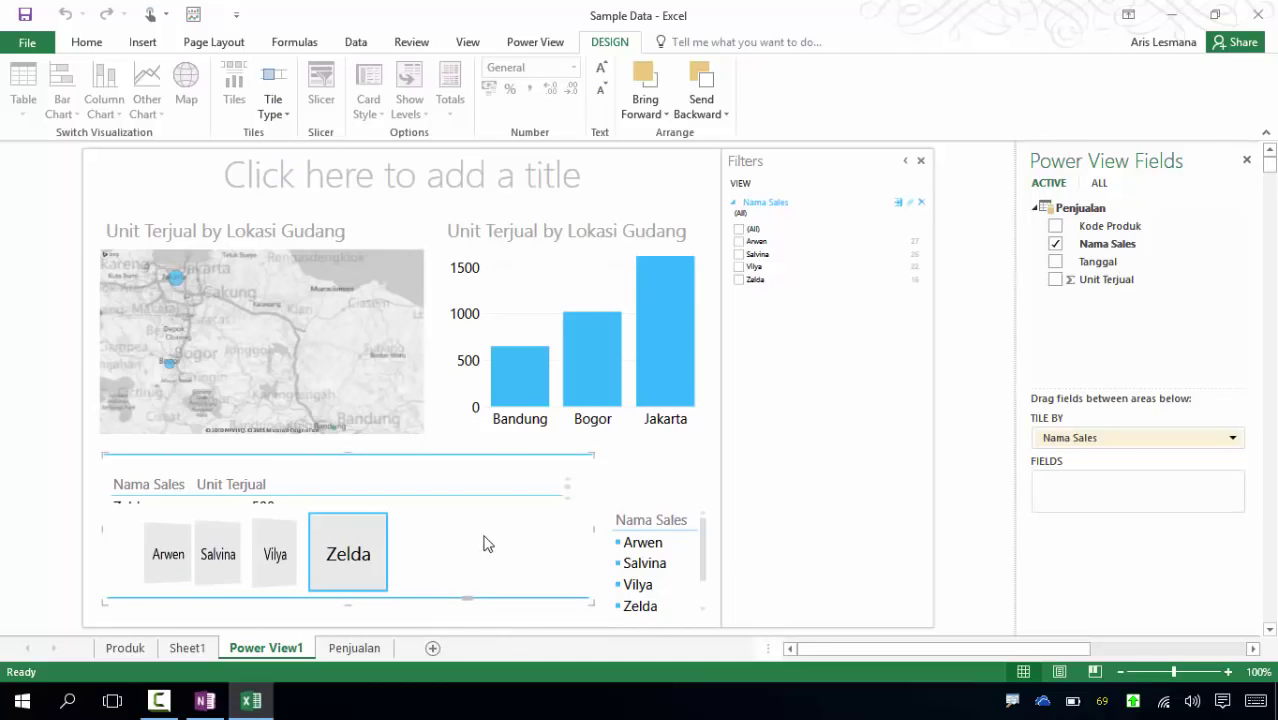
click(275, 562)
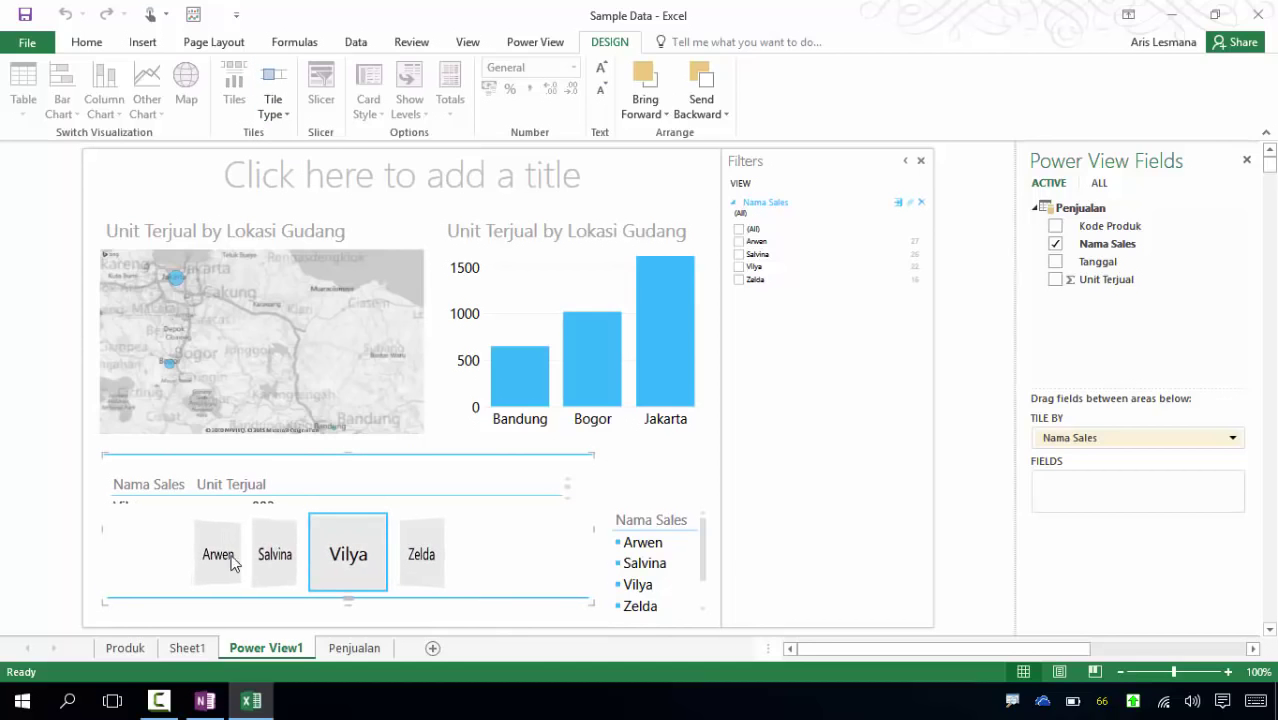
click(224, 563)
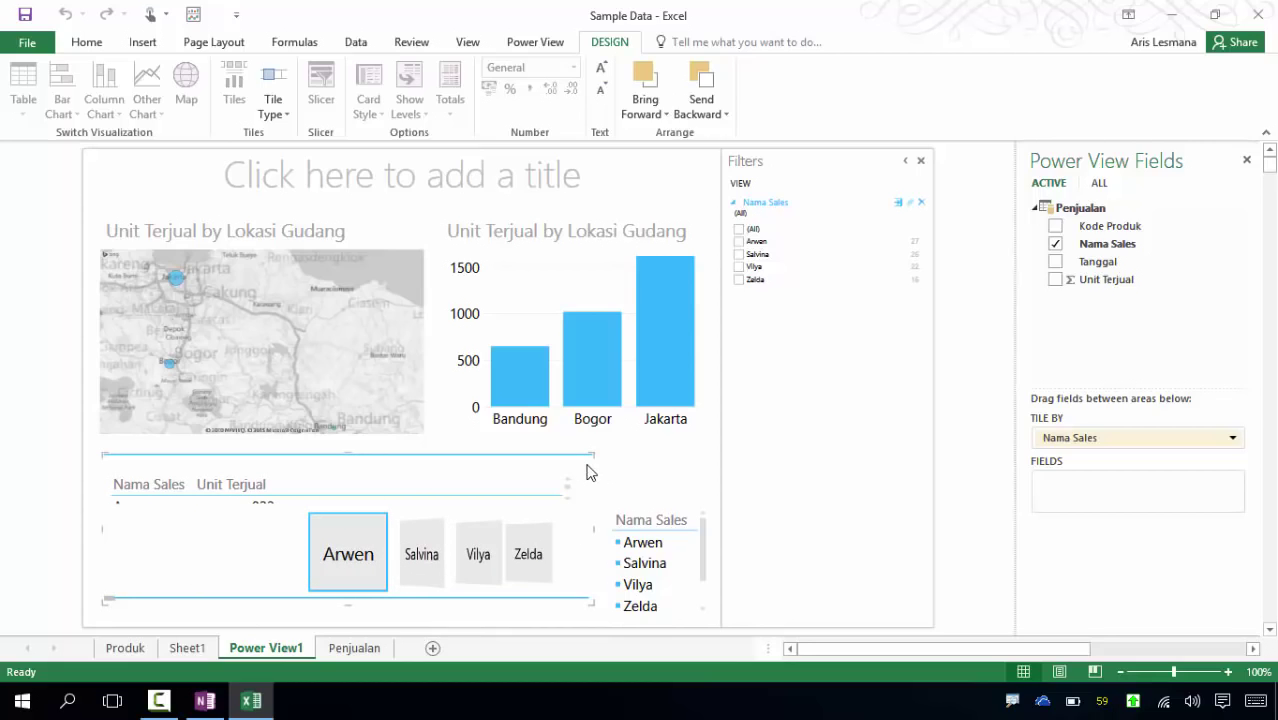
Delete the tiled table and rebuild it as a plain table with Nama Sales and Unit Terjual.
key(Delete)
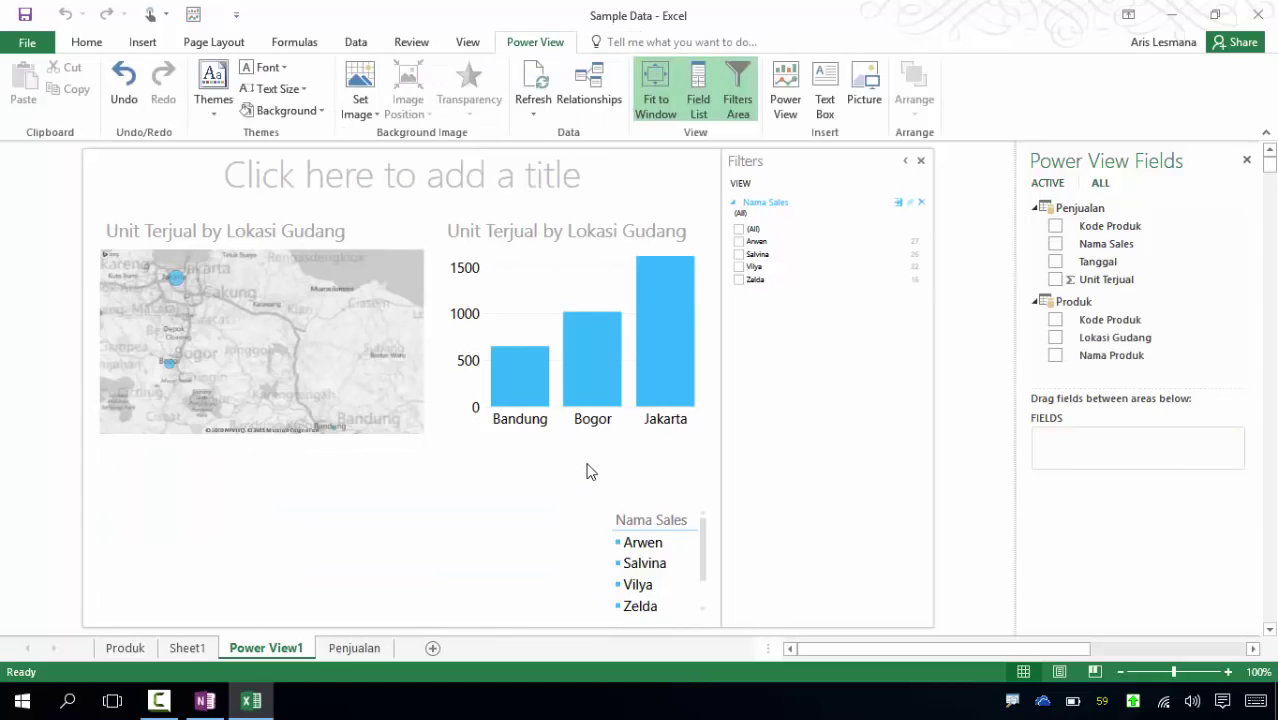
click(1055, 244)
click(1055, 280)
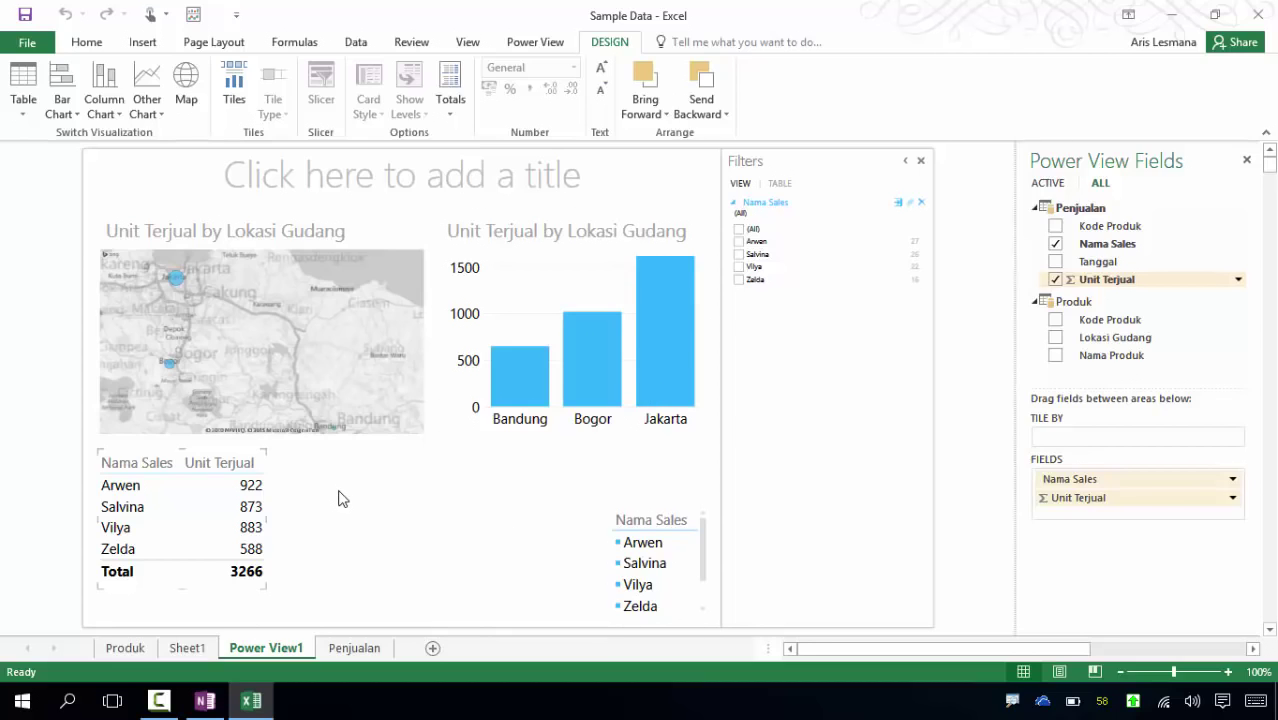
Add a second table with Nama Produk and Unit Terjual and widen it toward the slicer.
click(402, 511)
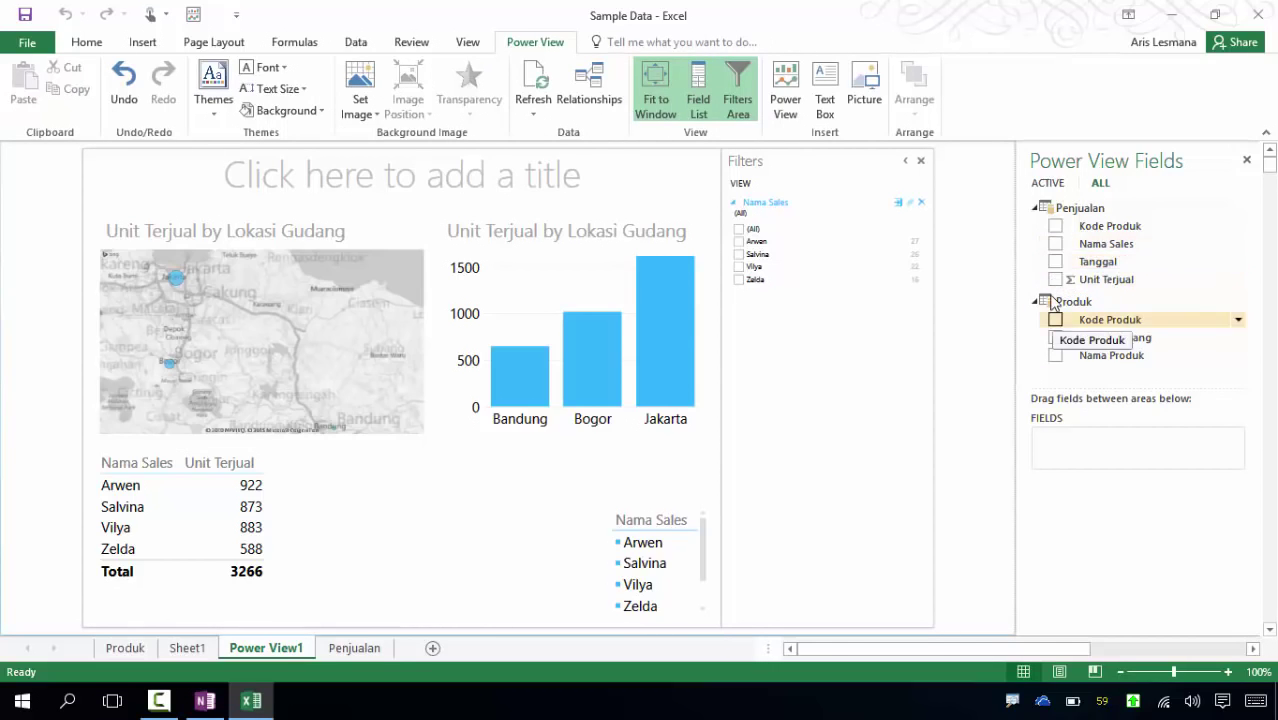
click(1056, 358)
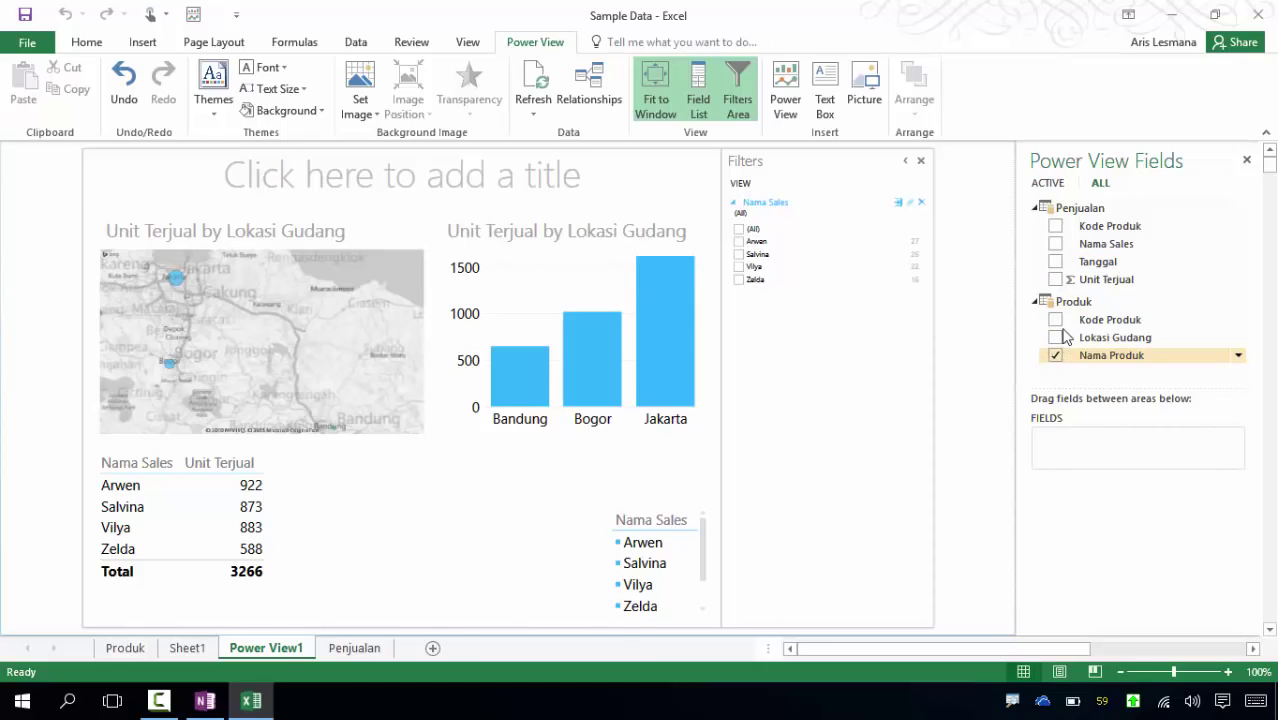
click(1056, 280)
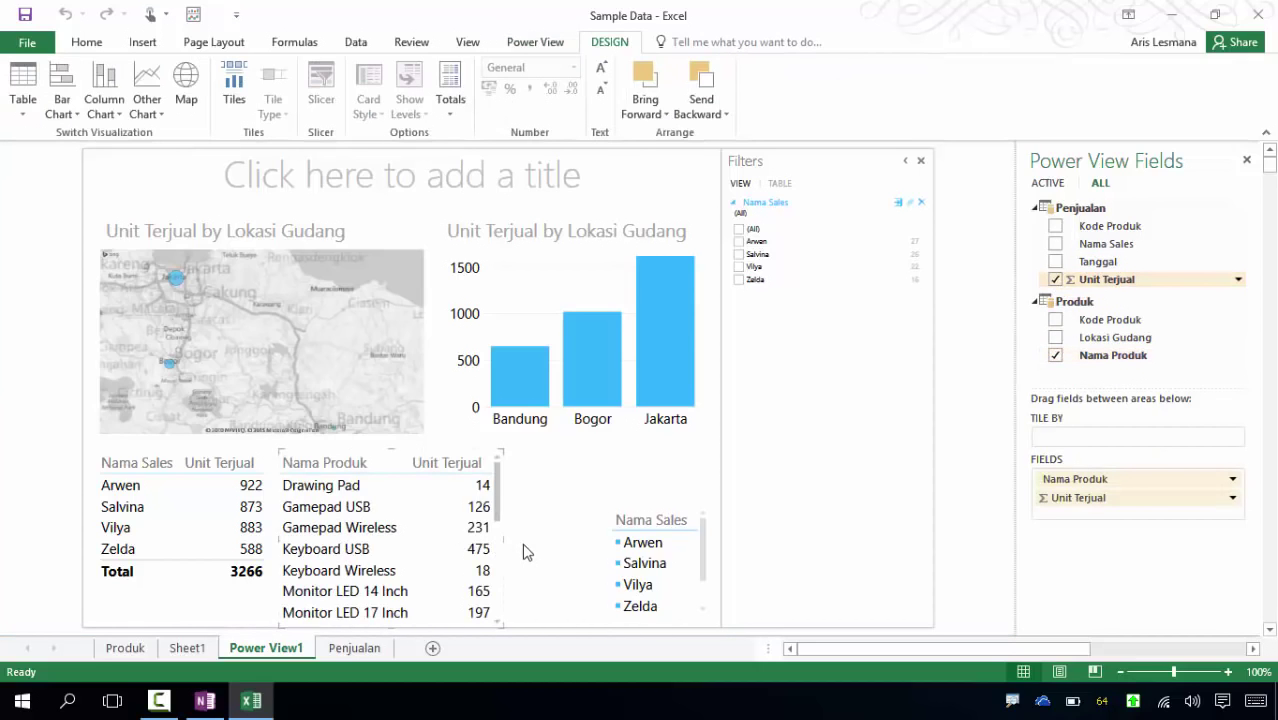
drag(500, 534, 573, 533)
click(590, 486)
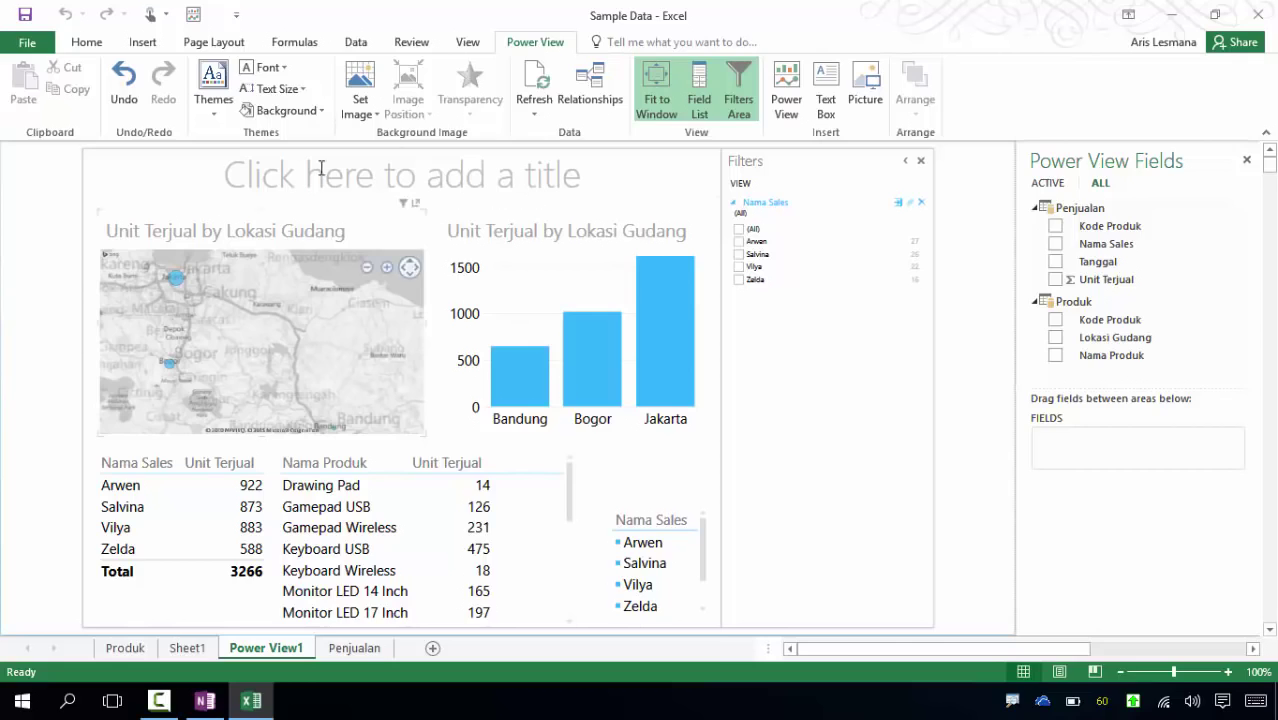
click(318, 113)
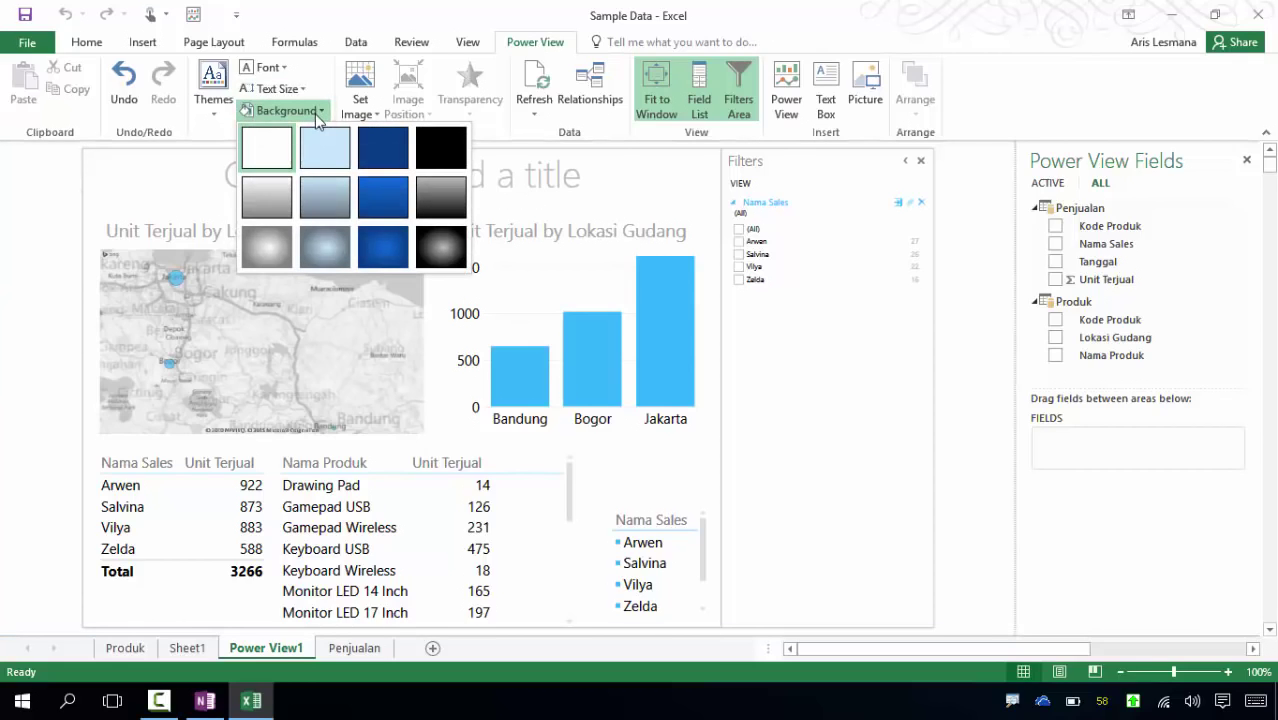
click(252, 148)
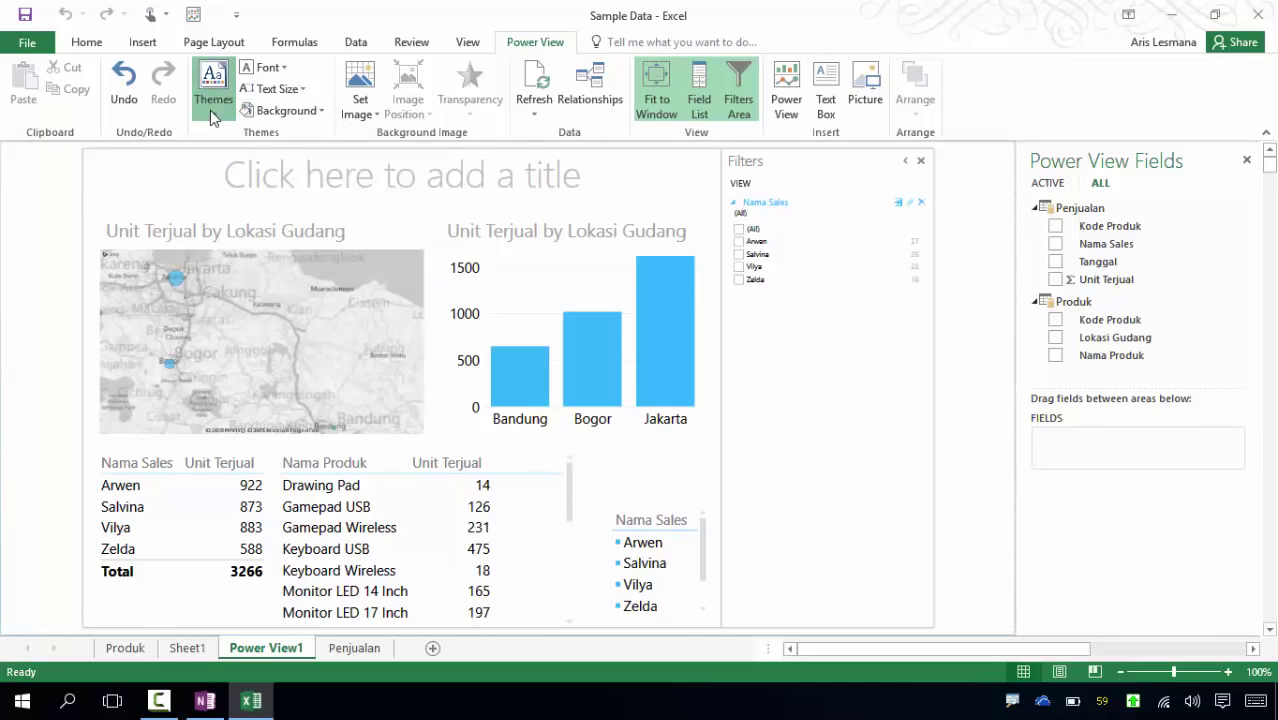
click(210, 109)
click(283, 496)
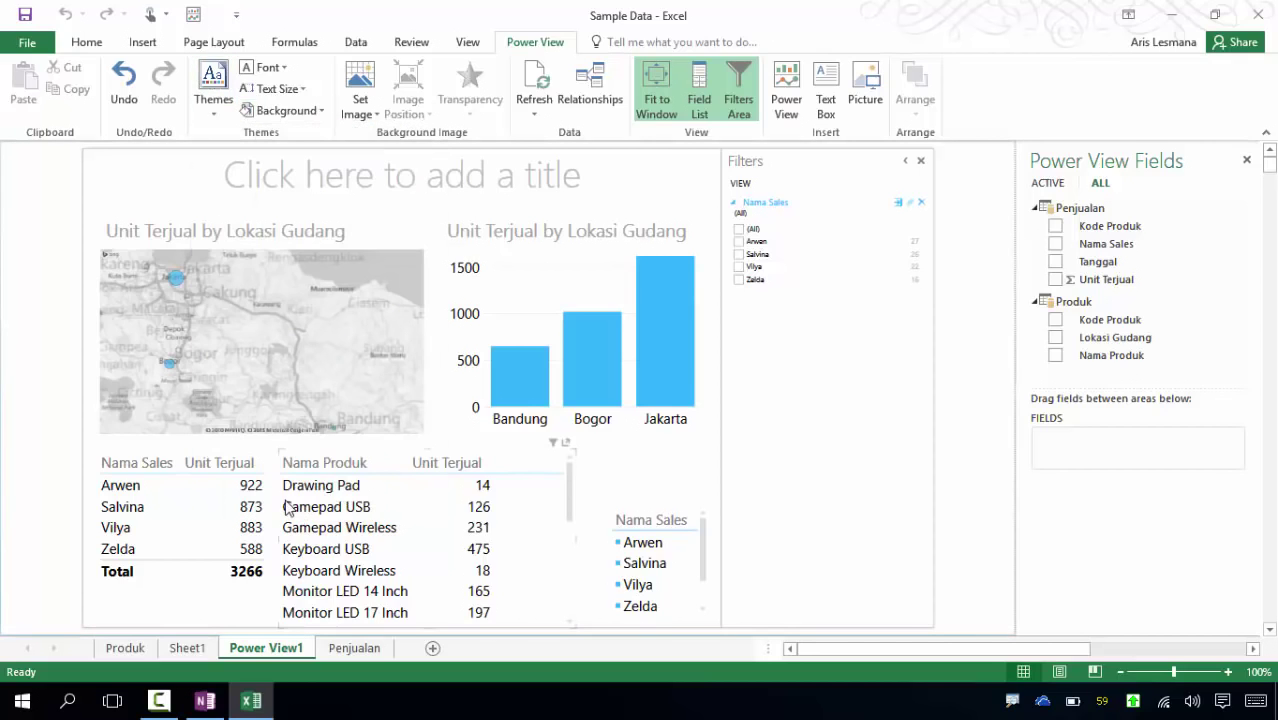
Apply the solid light blue background to the report and title it "Dashboard Penjualan".
click(320, 111)
click(320, 150)
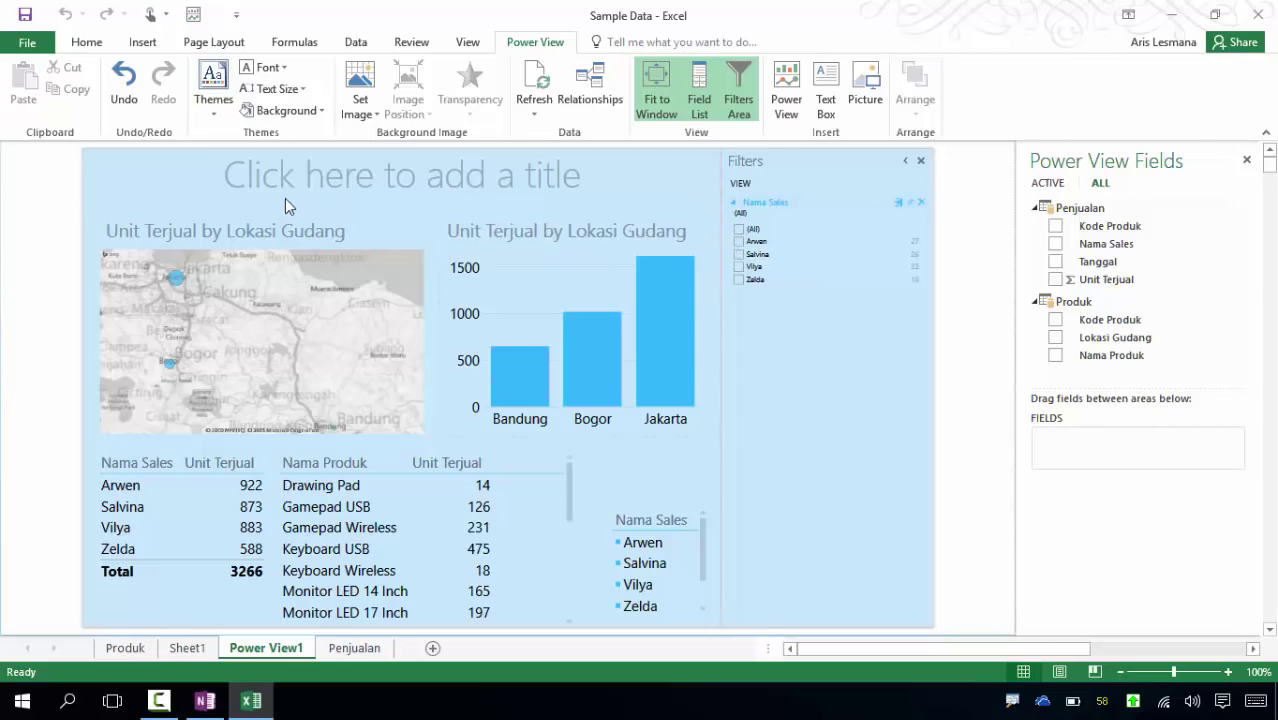
click(322, 178)
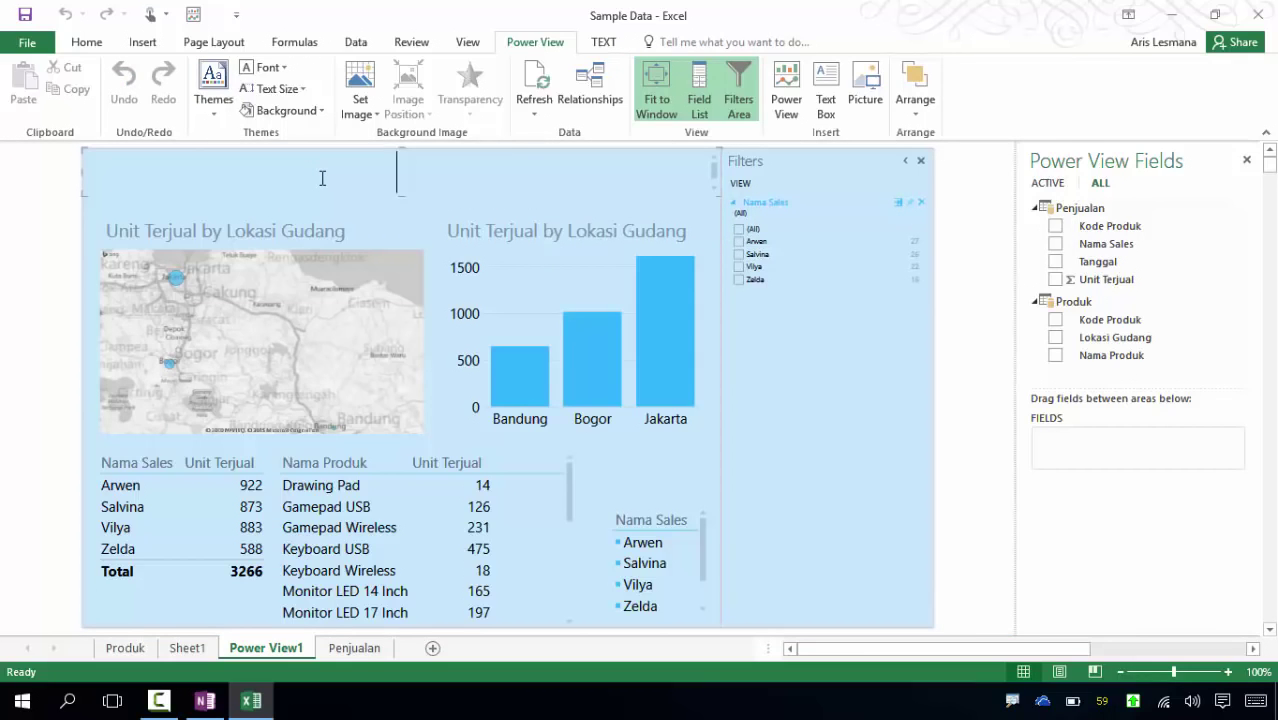
text(Dashbo)
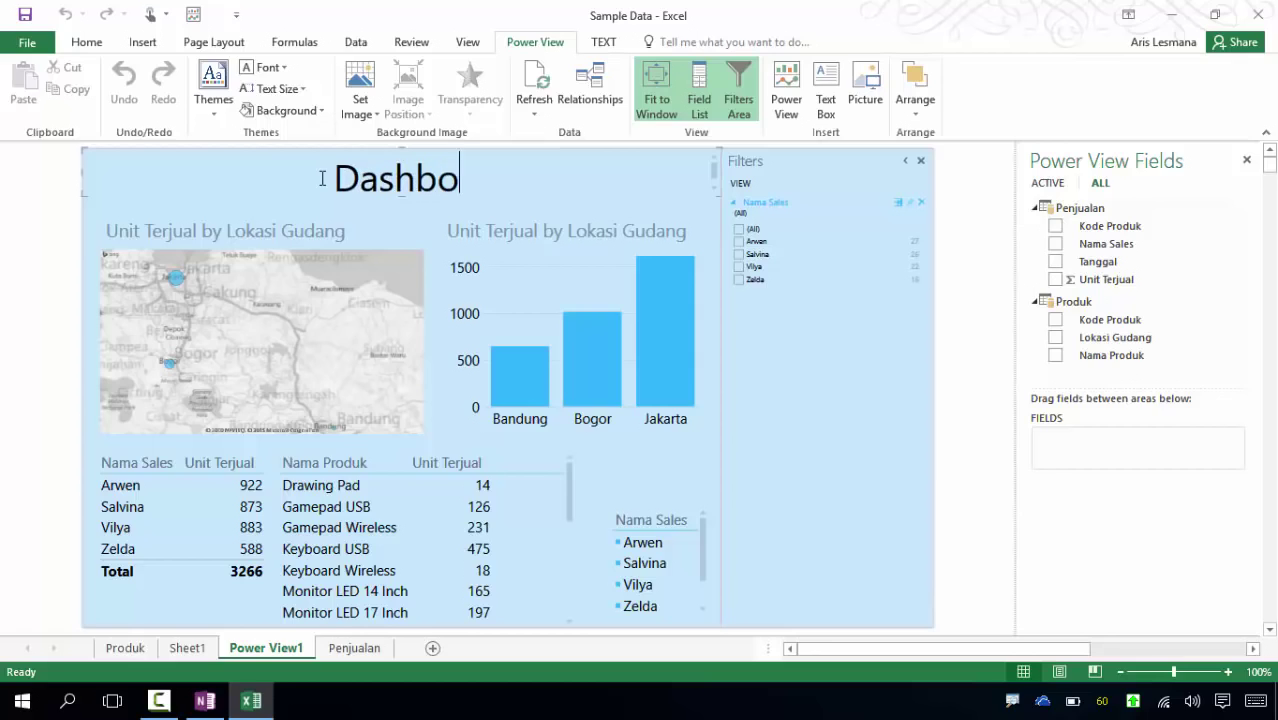
text(ard Penjualan)
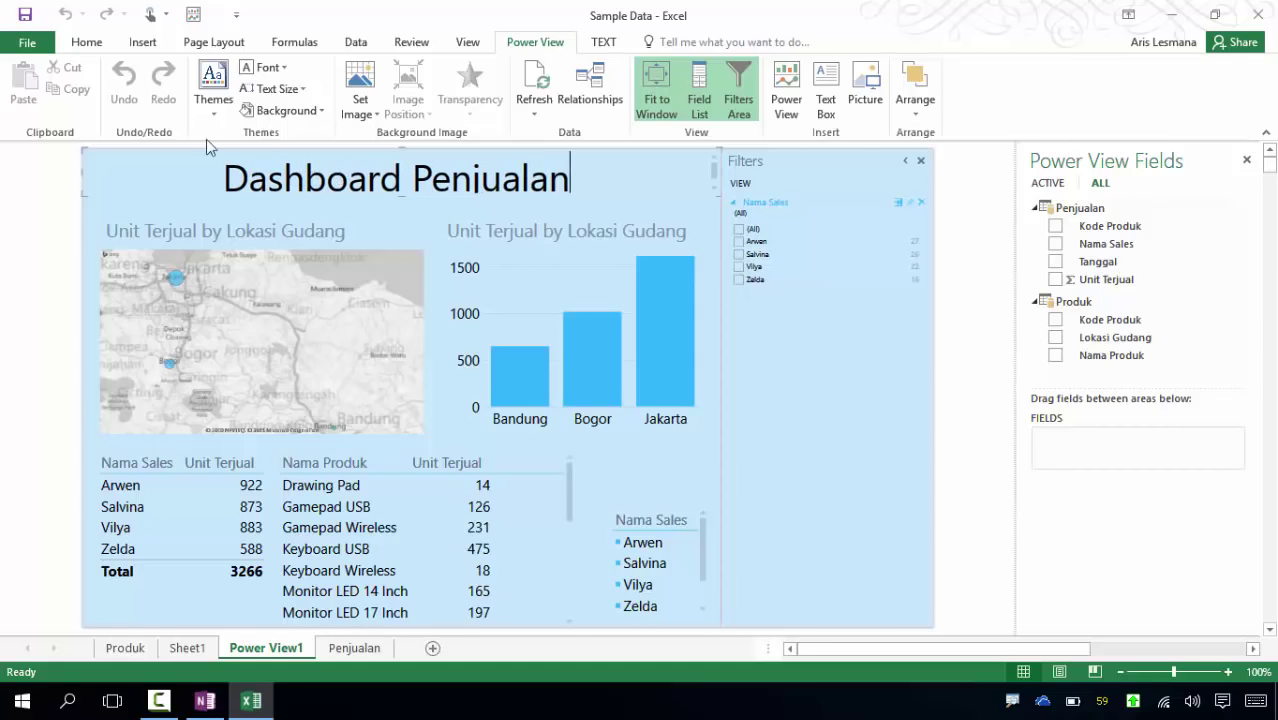
Reduce the whole report title's font size to 24 and hide the Filters area.
key(Home)
key(shift+Right)
key(shift+Right)
key(shift+Right)
key(shift+Right)
key(shift+Right)
key(shift+Right)
key(shift+Right)
key(shift+Right)
key(shift+Right)
key(shift+Right)
key(shift+Right)
key(shift+Right)
key(shift+Right)
key(shift+Right)
key(shift+Right)
key(shift+Right)
key(shift+Right)
key(shift+Right)
key(shift+Right)
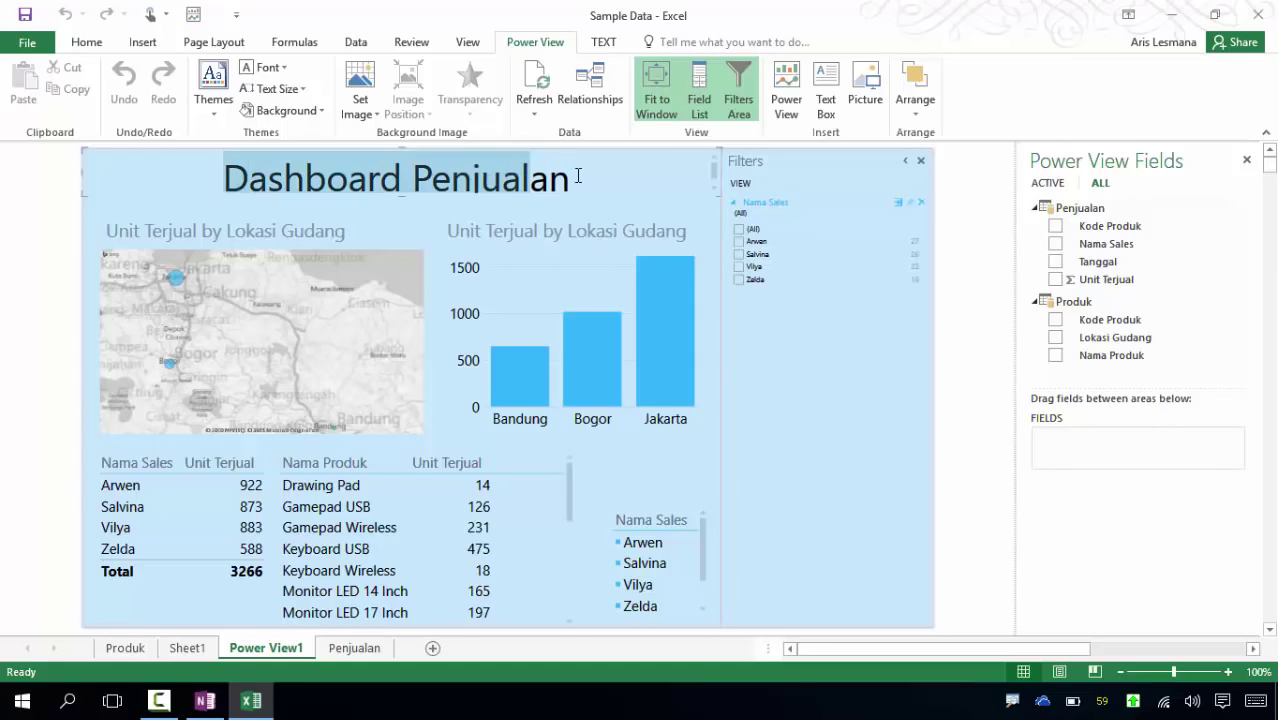
click(603, 41)
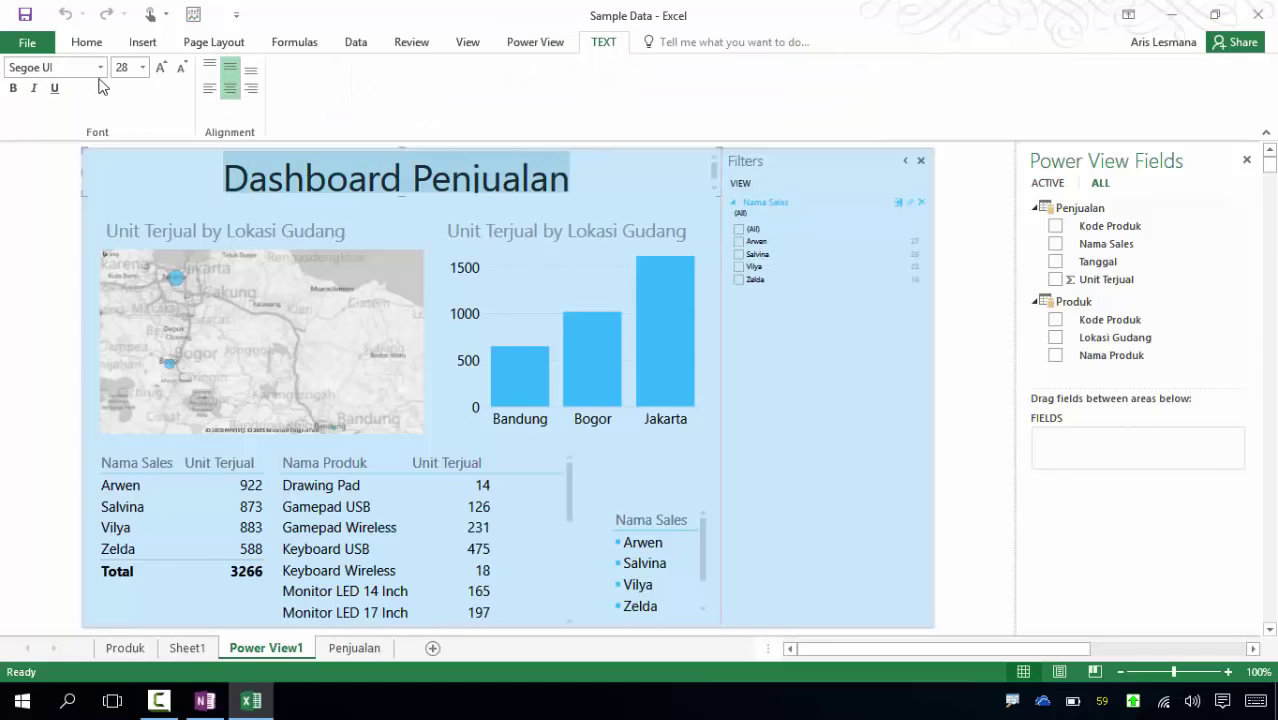
click(181, 68)
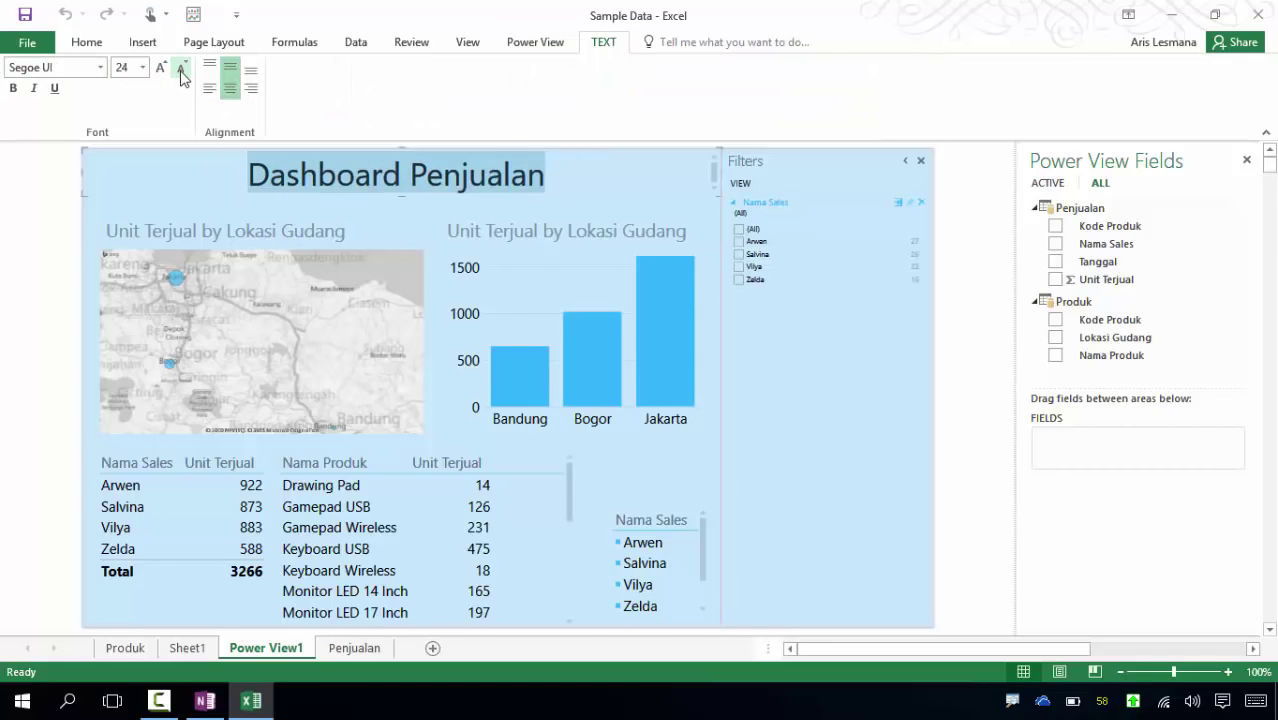
click(902, 401)
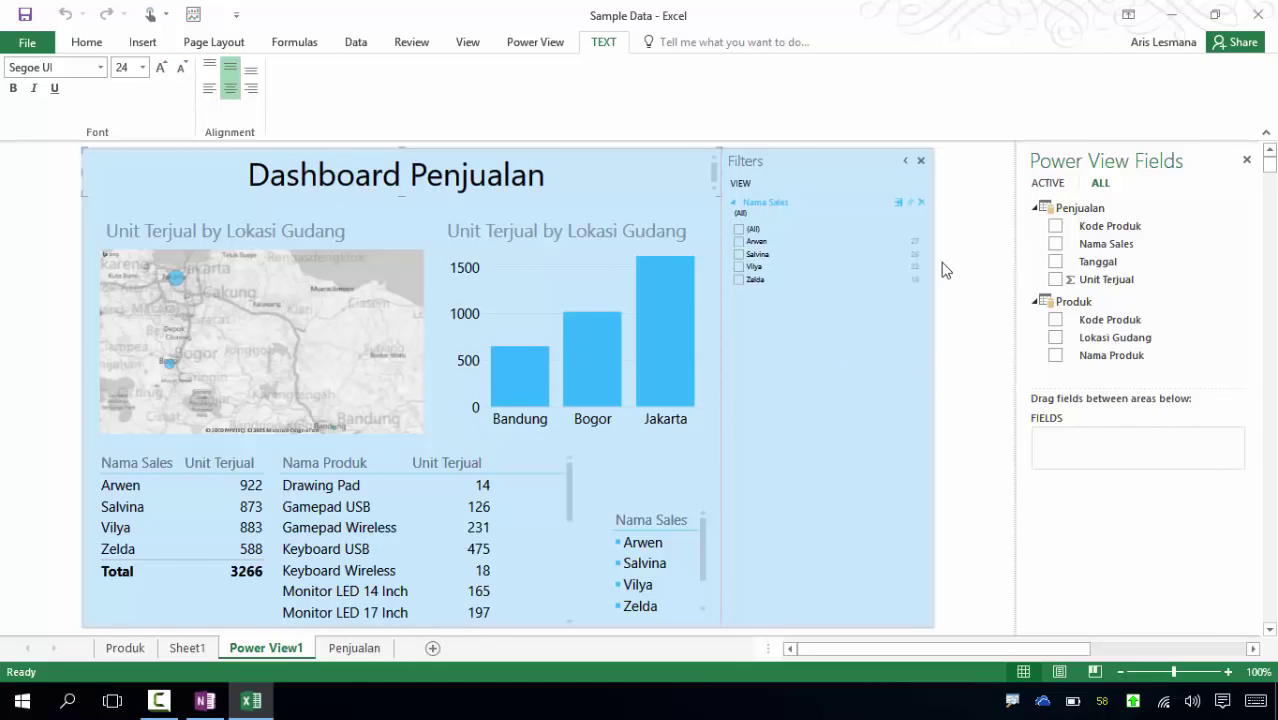
click(921, 162)
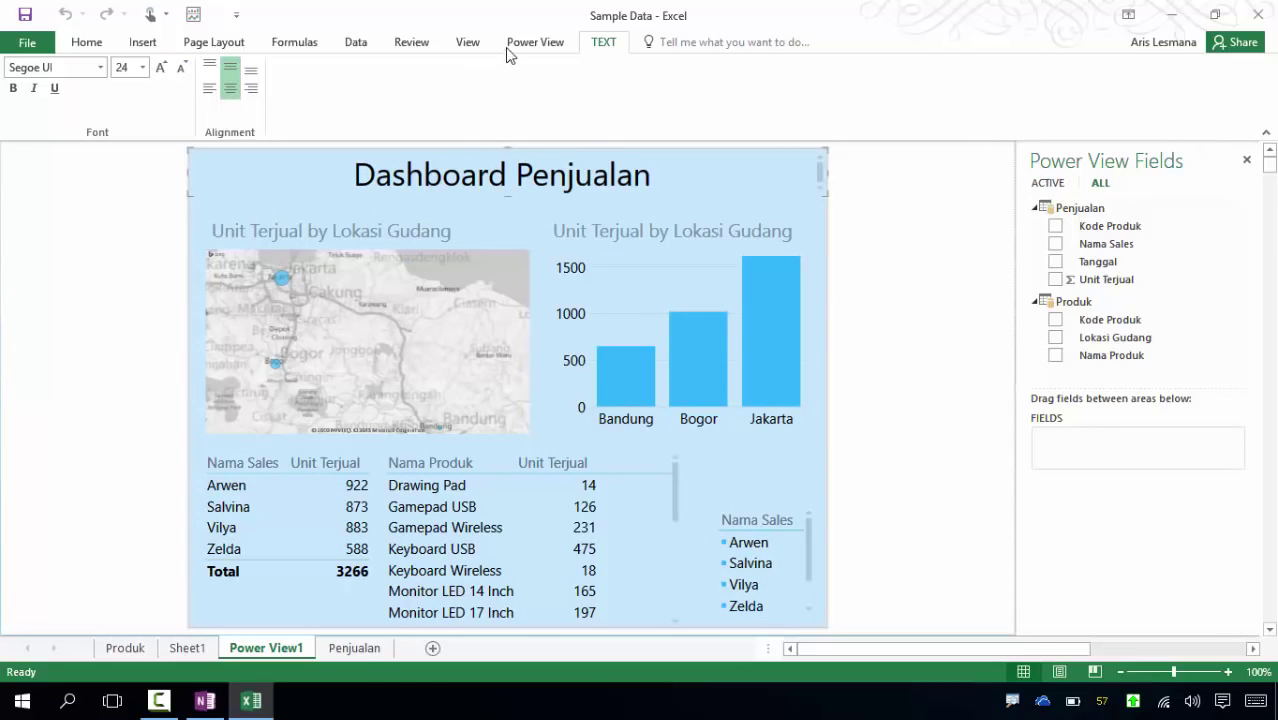
Free up screen space for the report by turning off Fit to Window and hiding the field list and ribbon.
click(540, 42)
click(656, 100)
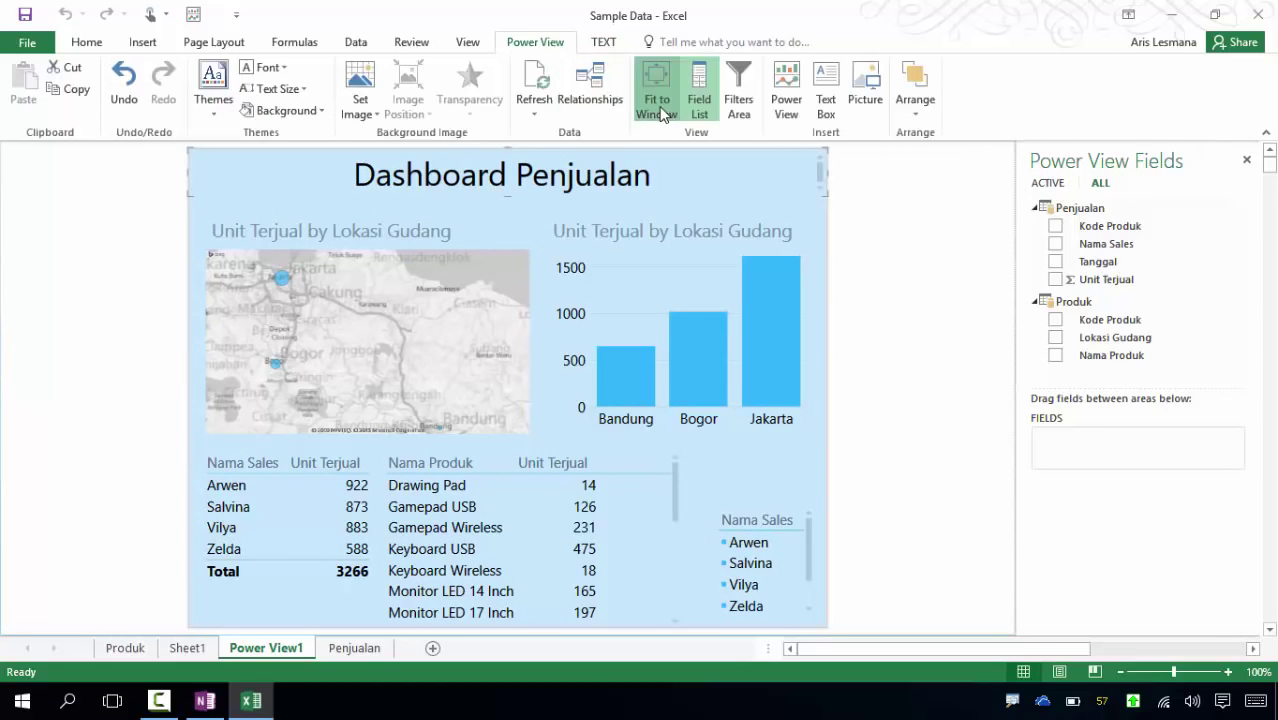
drag(1005, 250, 1018, 223)
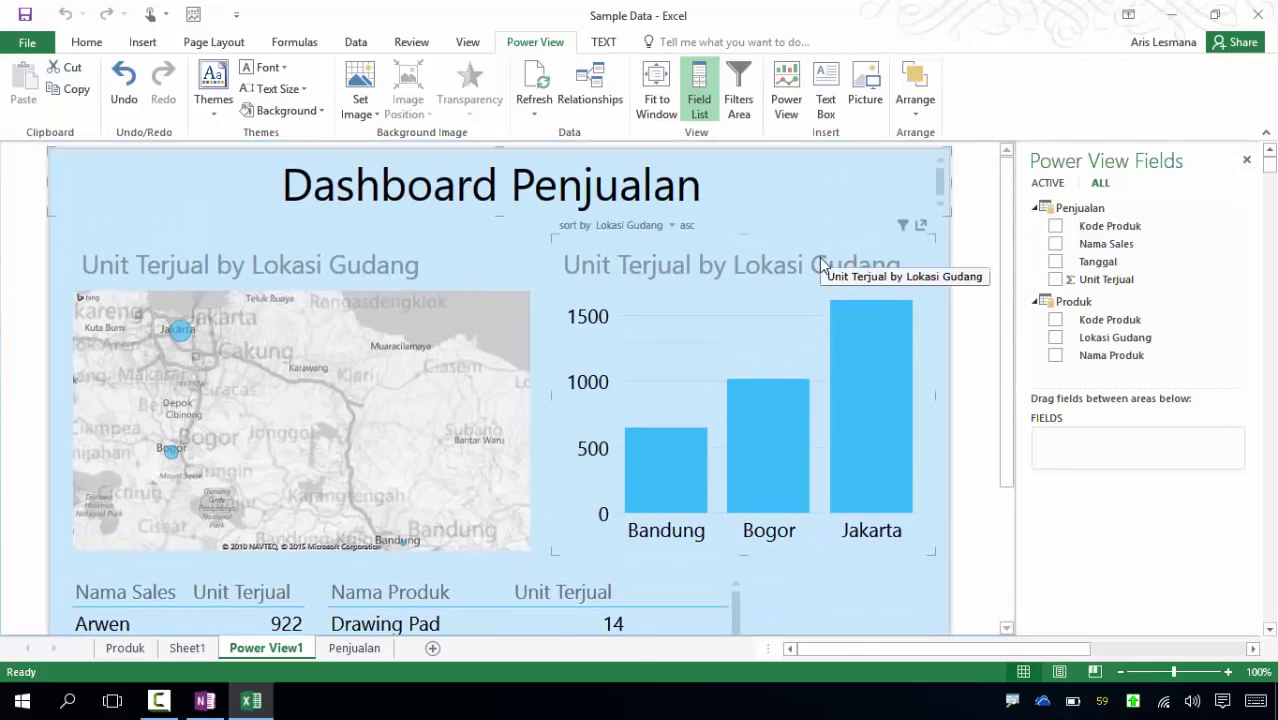
click(699, 100)
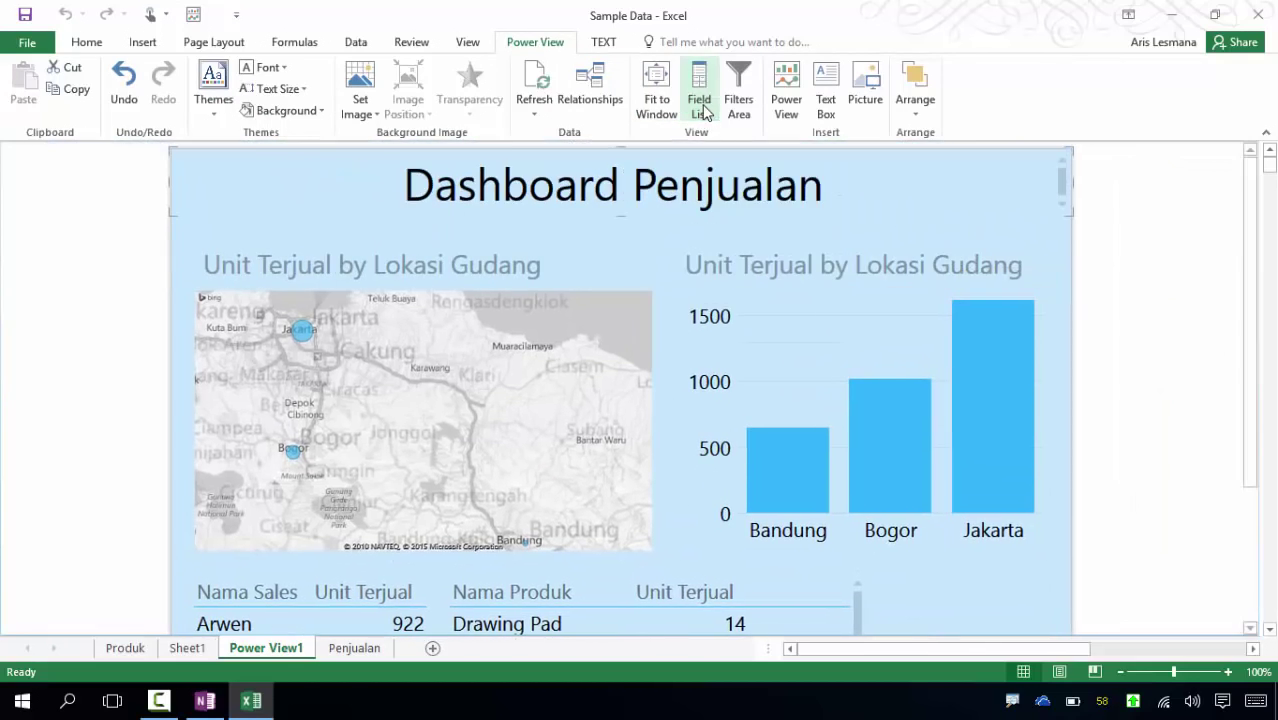
click(1266, 140)
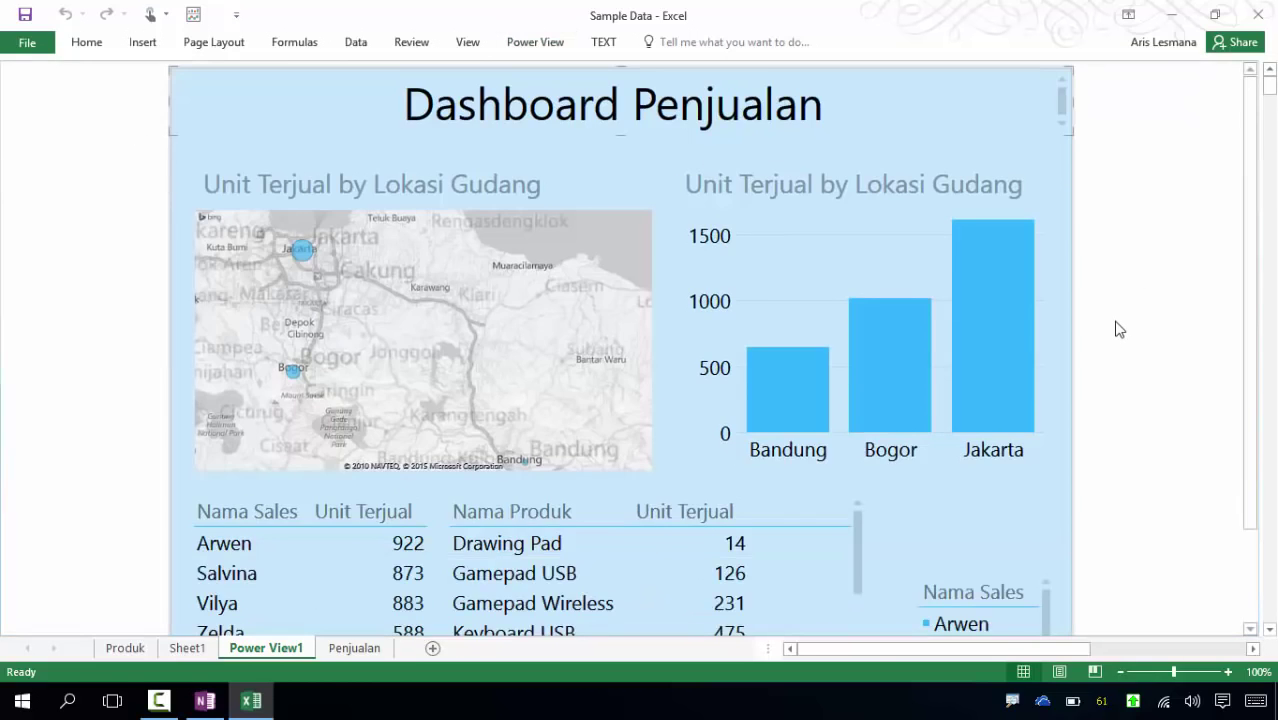
Examine the whole dashboard, from the title, map and column chart to the two tables and the Nama Sales slicer.
scroll(1119, 330, down, 3)
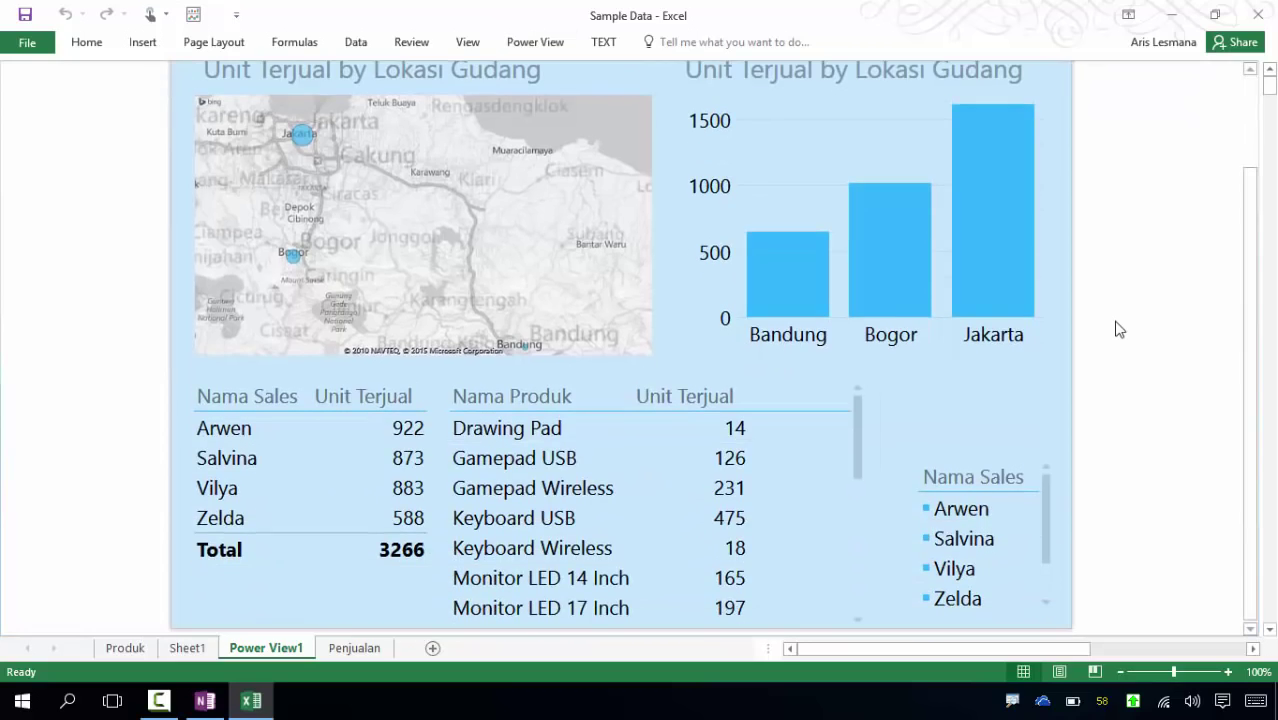
scroll(1133, 433, up, 3)
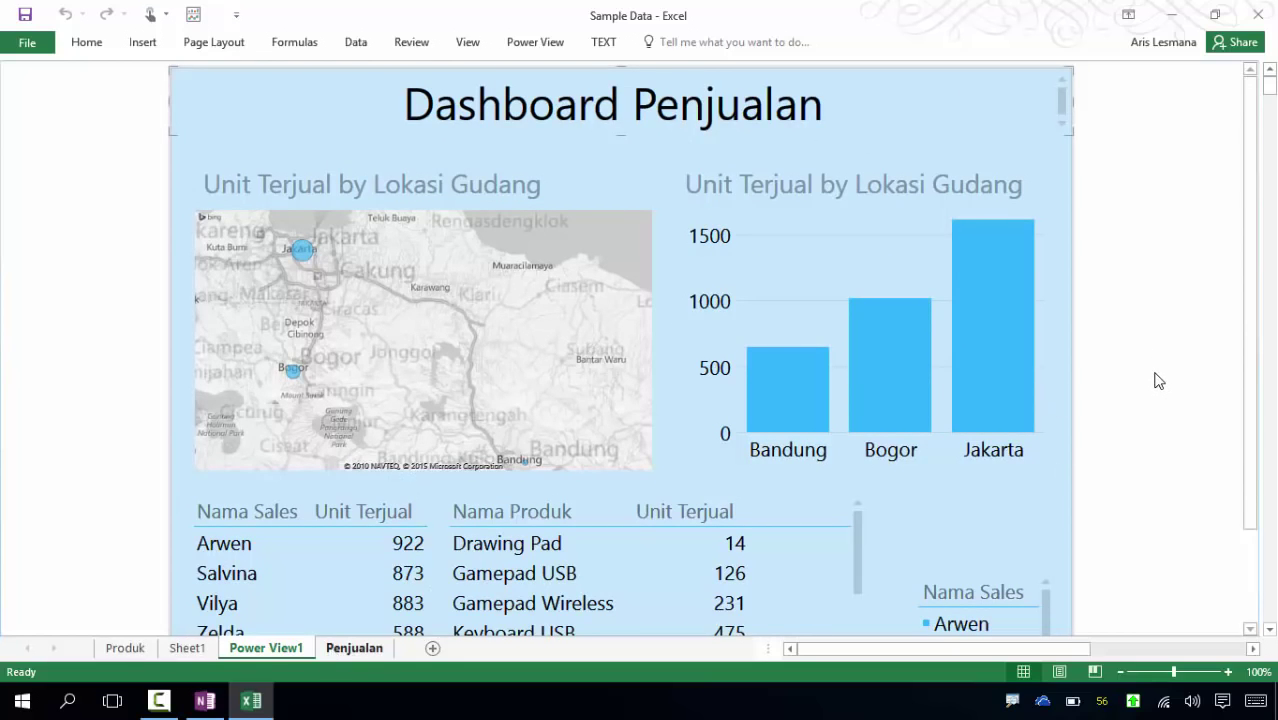
scroll(1158, 380, down, 2)
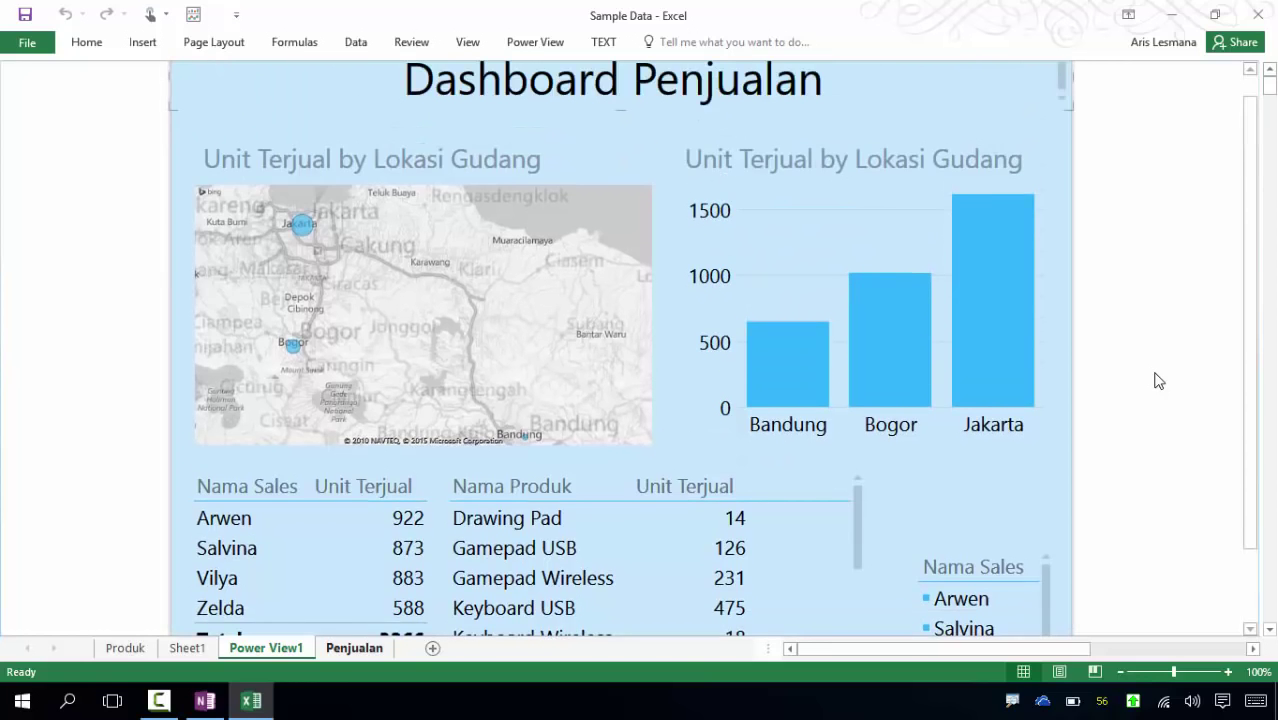
scroll(1158, 380, up, 1)
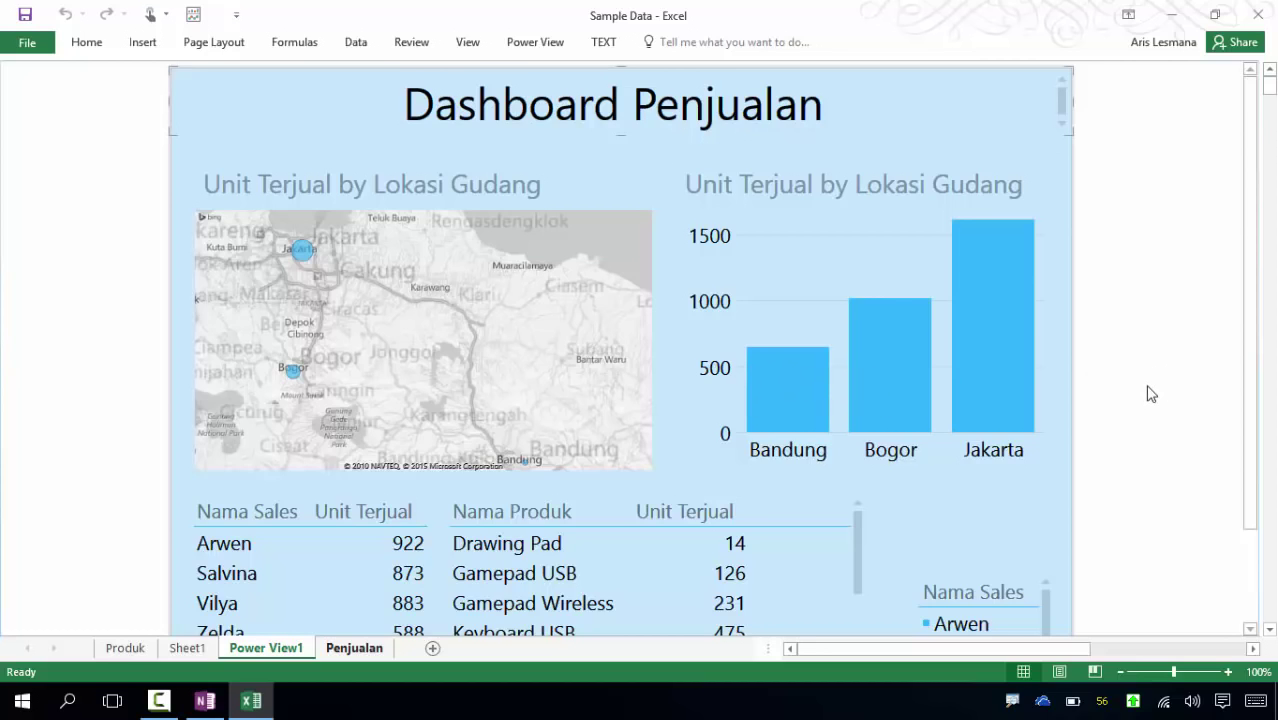
scroll(1150, 394, down, 3)
scroll(1150, 394, up, 3)
scroll(1150, 394, down, 1)
scroll(1150, 394, down, 2)
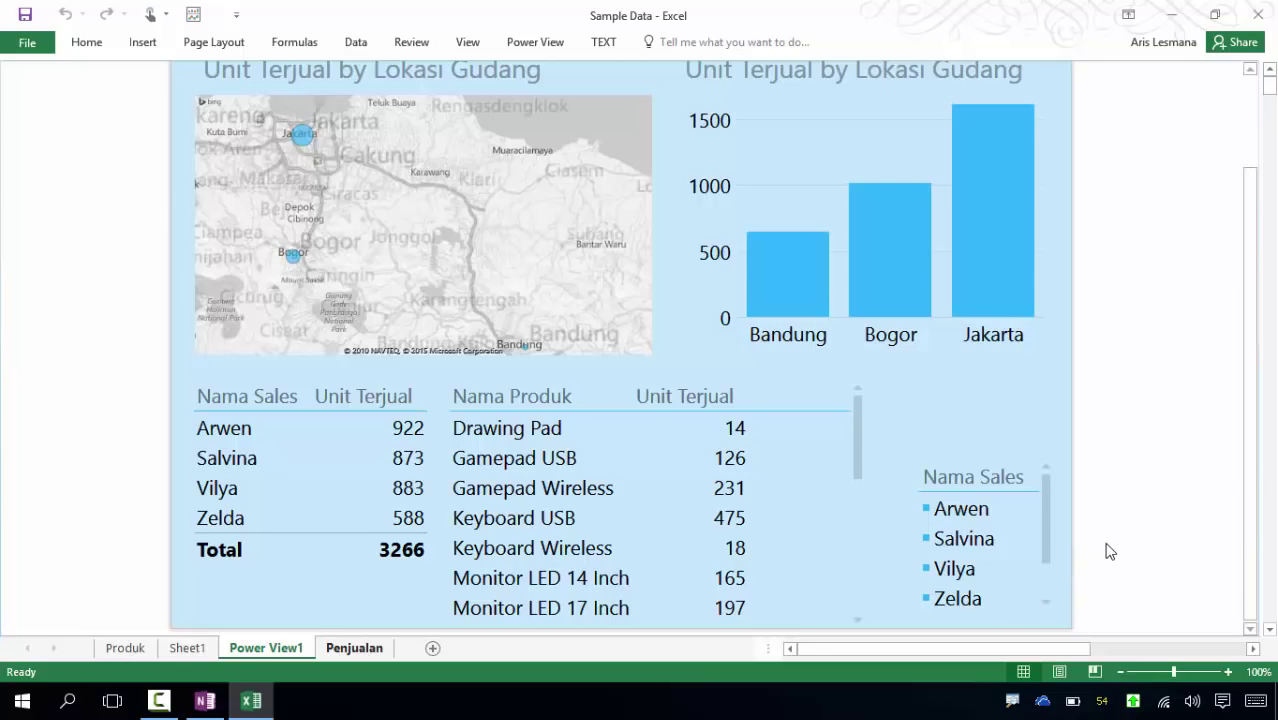
Filter the dashboard by the fourth salesperson in the slicer, review the chart, map and tables, and clear the filter.
click(965, 602)
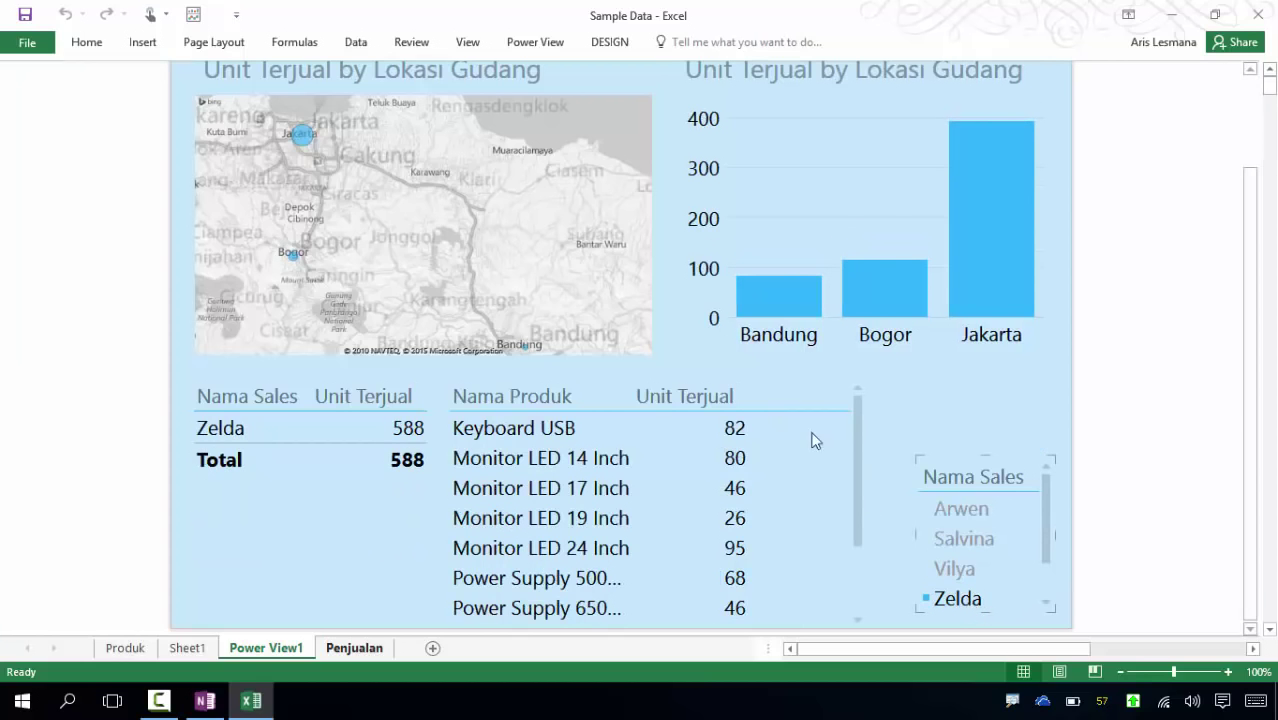
scroll(1210, 385, up, 2)
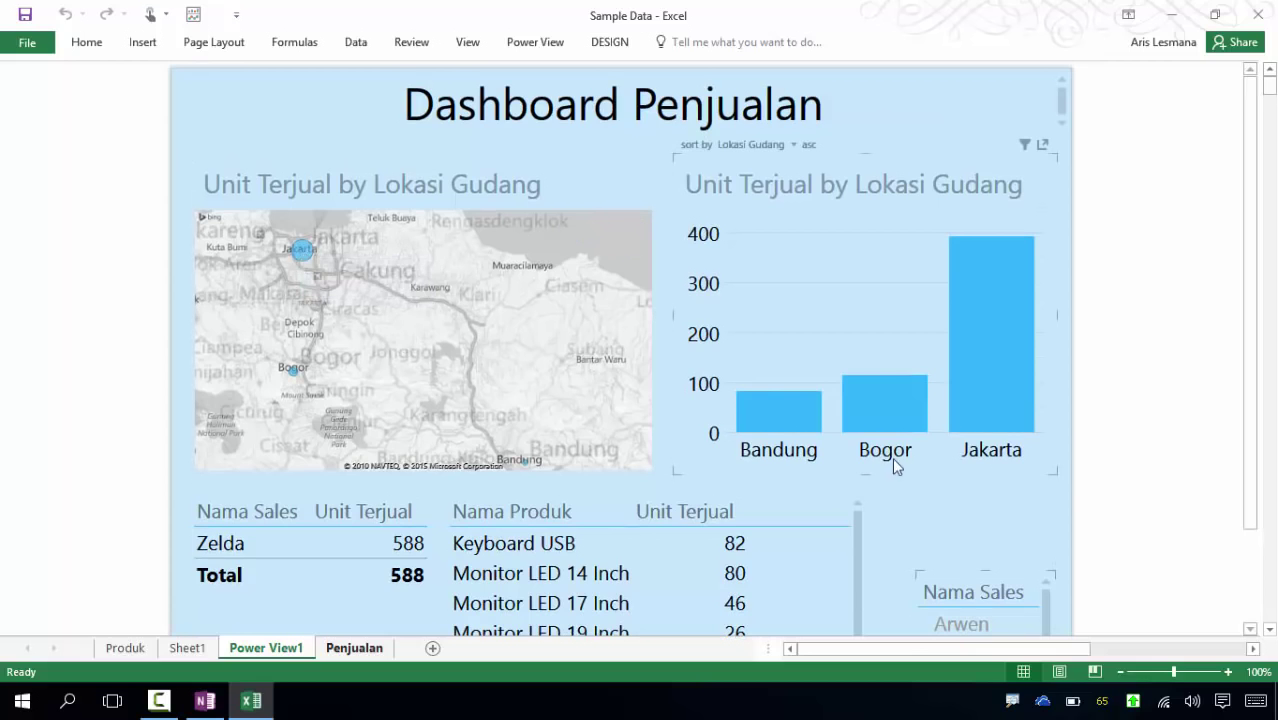
mouse_move(983, 383)
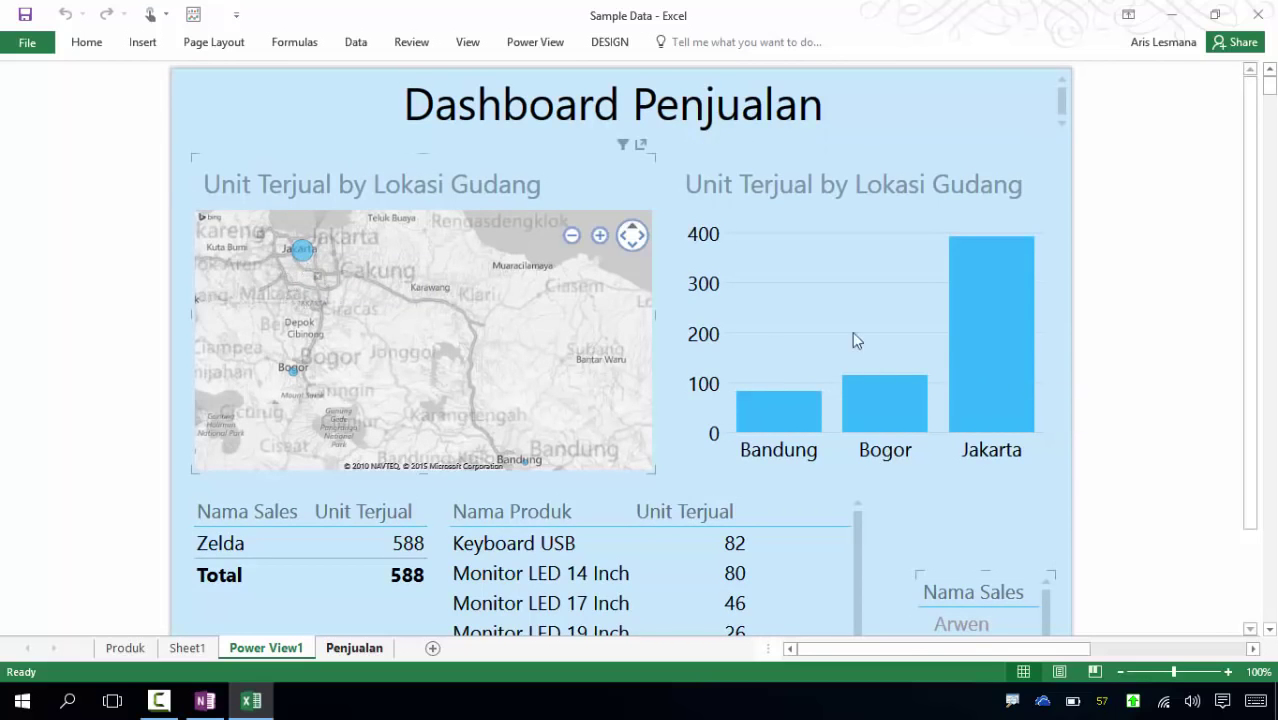
scroll(1150, 318, down, 2)
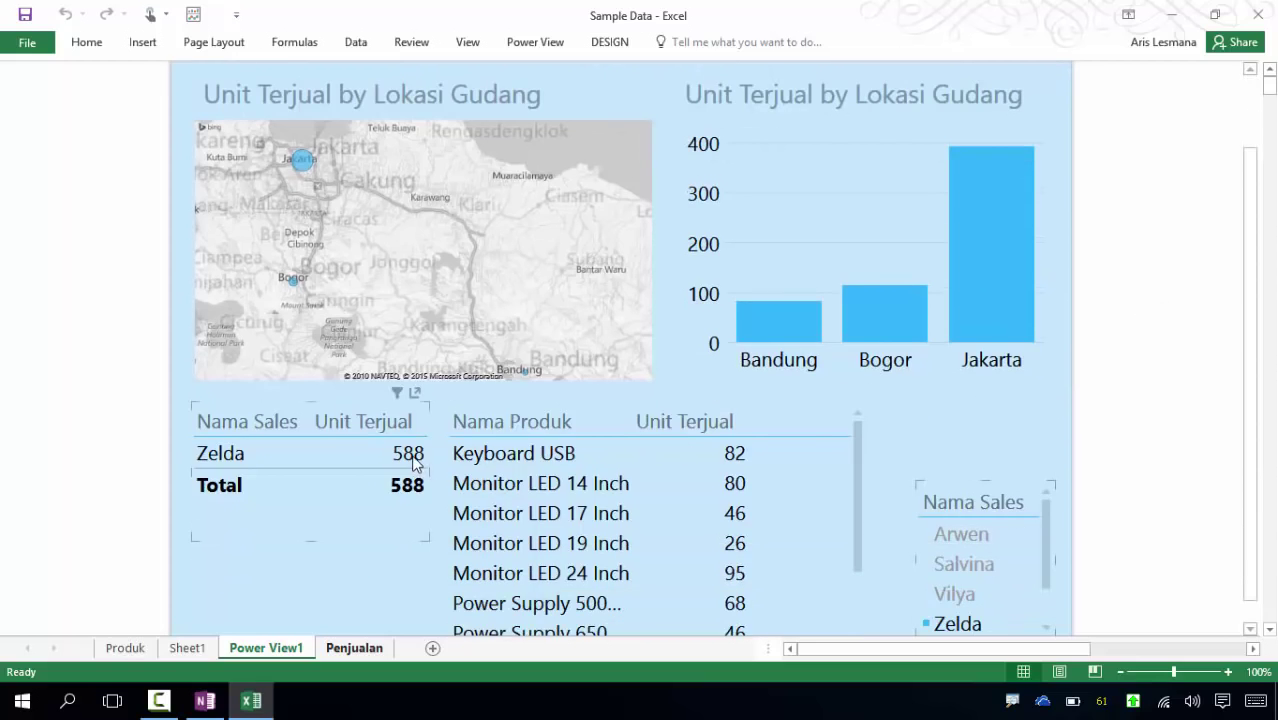
scroll(1177, 458, down, 1)
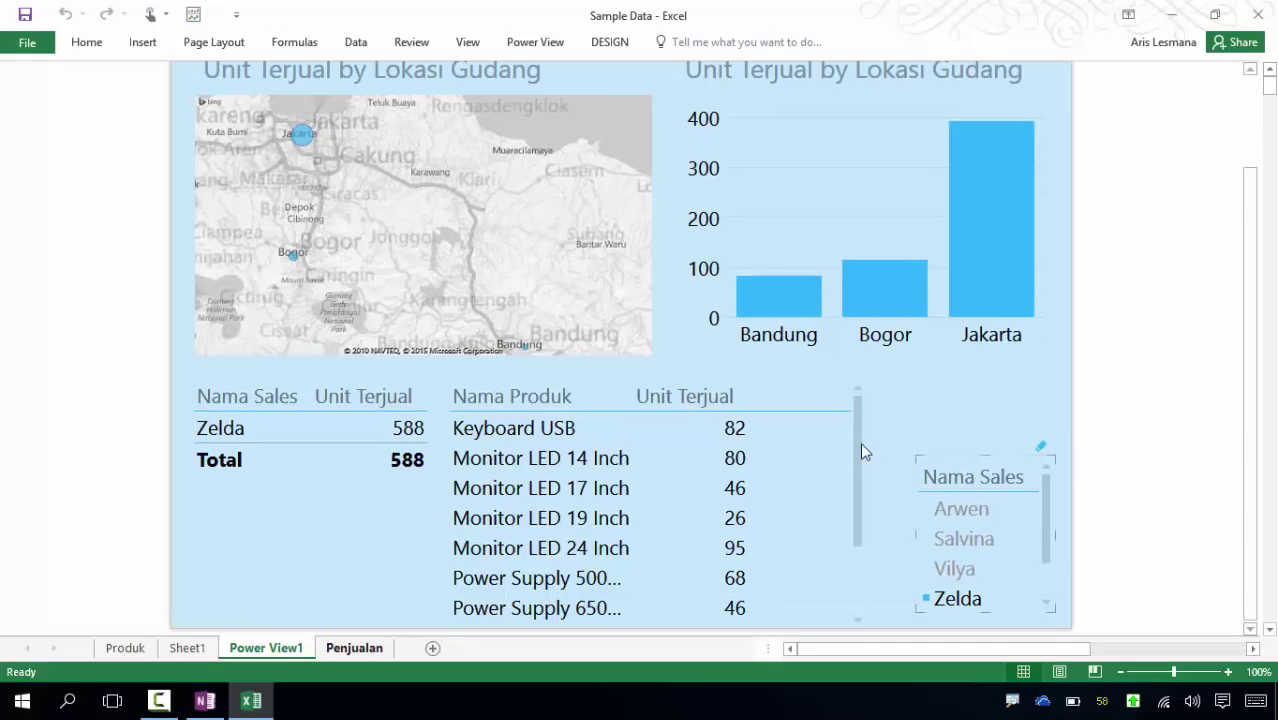
mouse_move(858, 449)
mouse_down()
mouse_move(854, 543)
mouse_move(853, 445)
mouse_up()
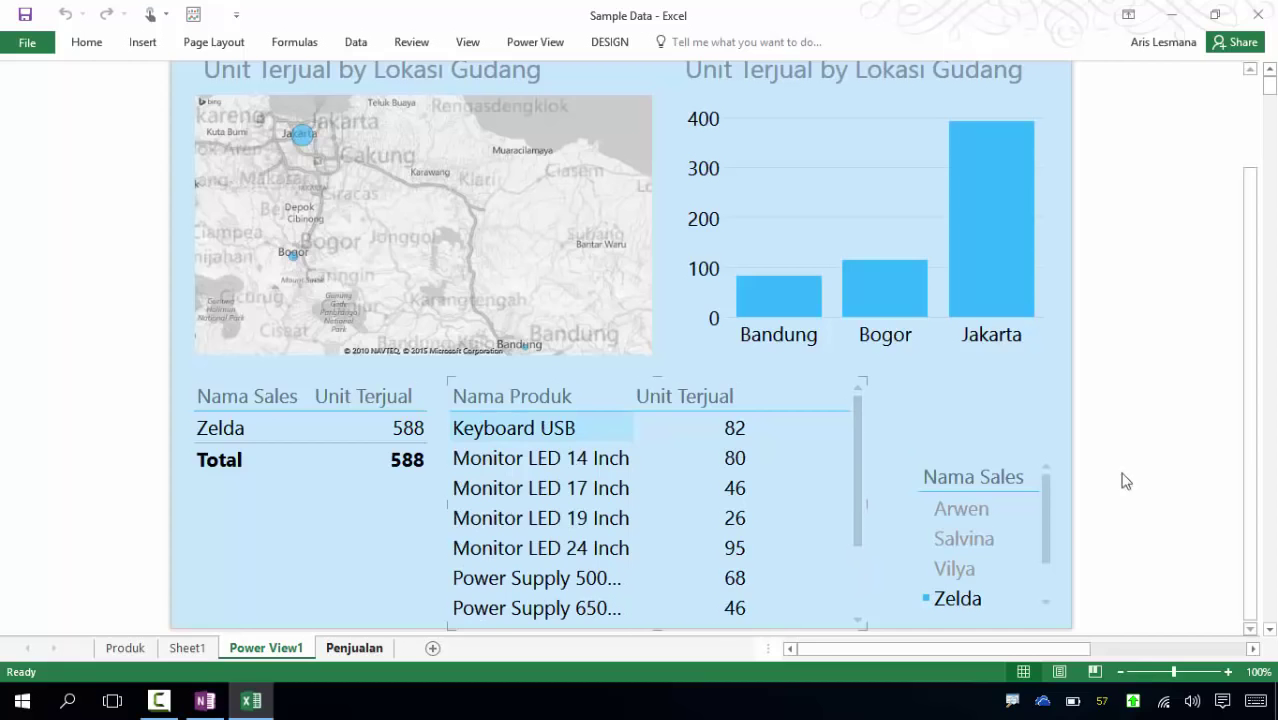
click(1039, 448)
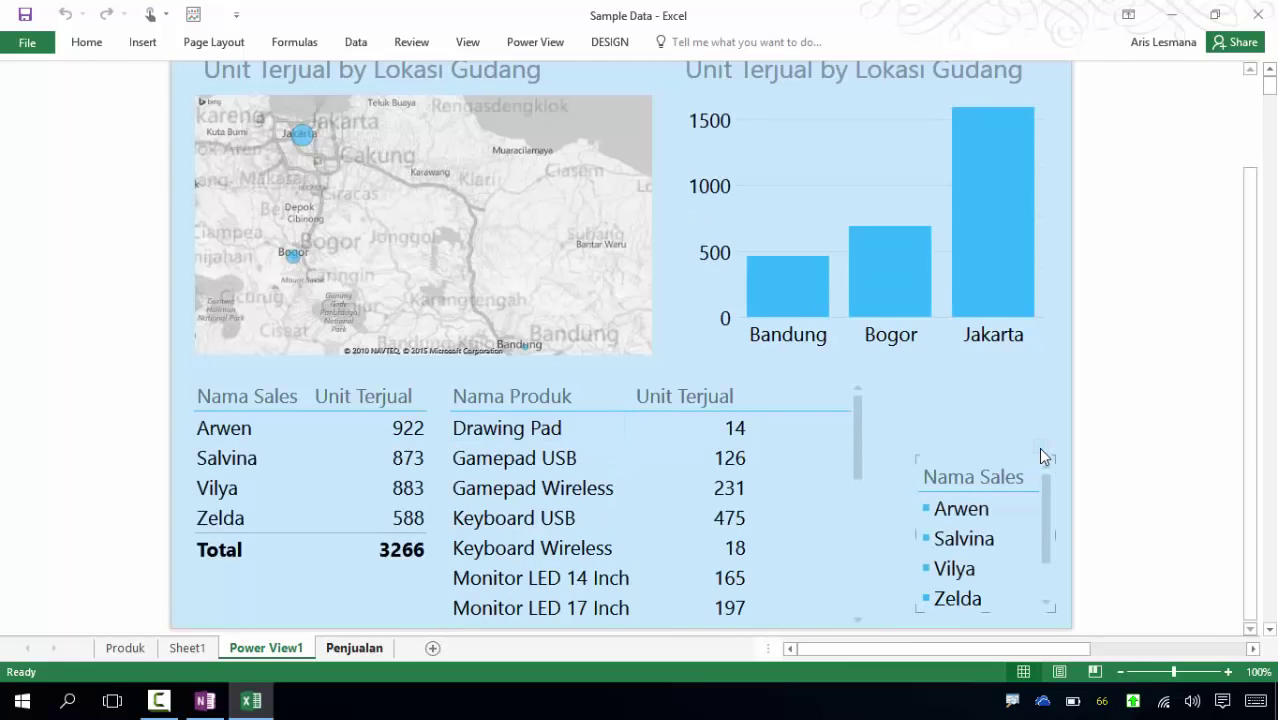
Filter the dashboard by the first salesperson in the slicer, check the chart and product table, and clear the filter.
click(972, 512)
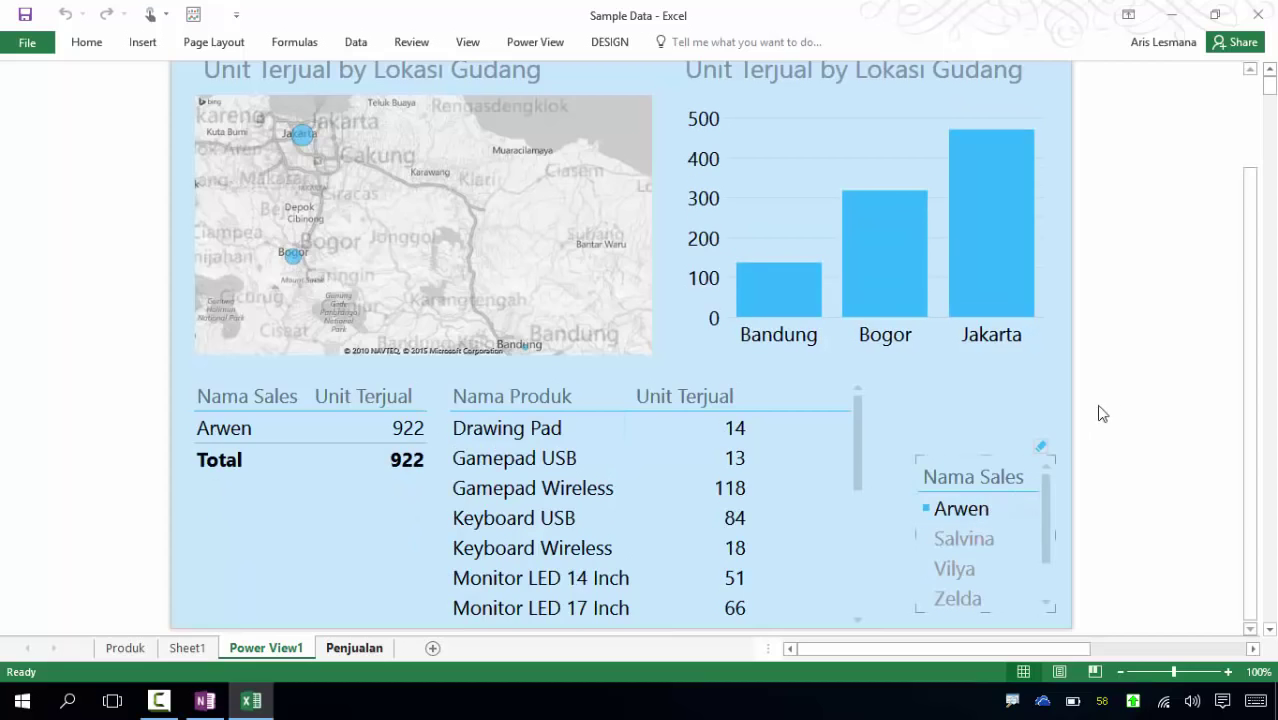
mouse_move(977, 269)
mouse_move(855, 430)
mouse_down()
mouse_move(856, 568)
mouse_move(867, 422)
mouse_up()
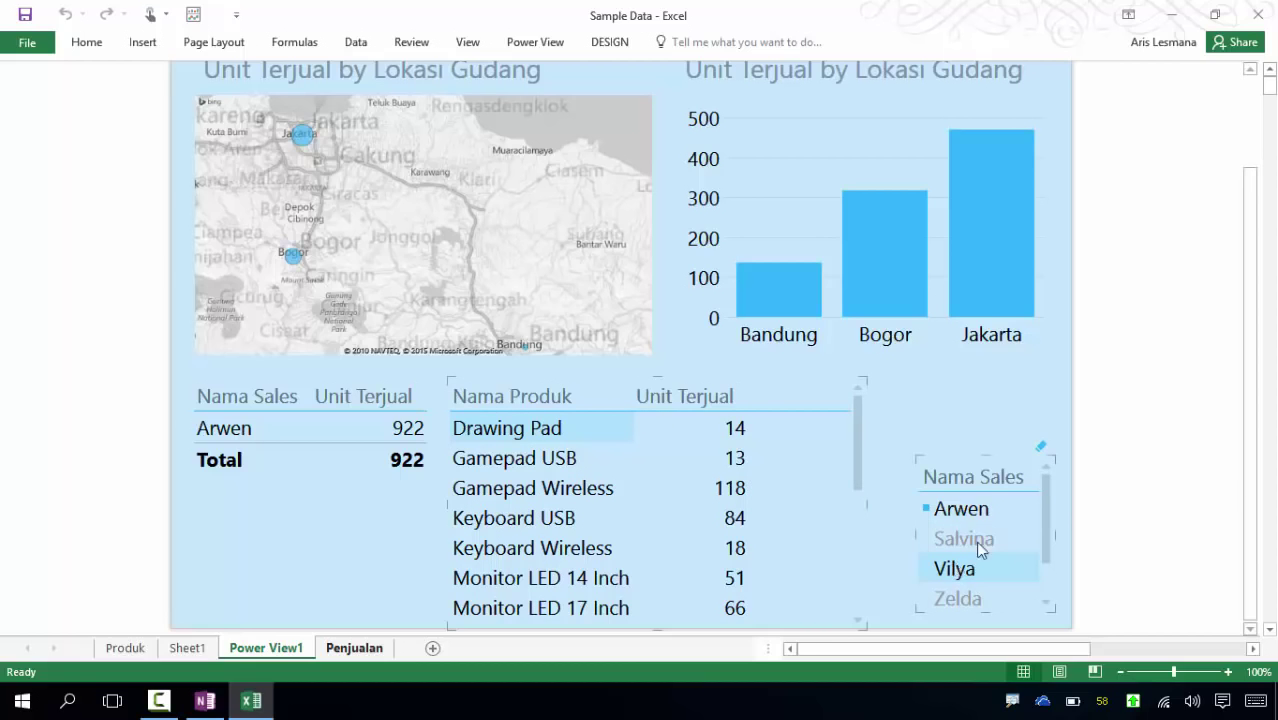
click(1040, 452)
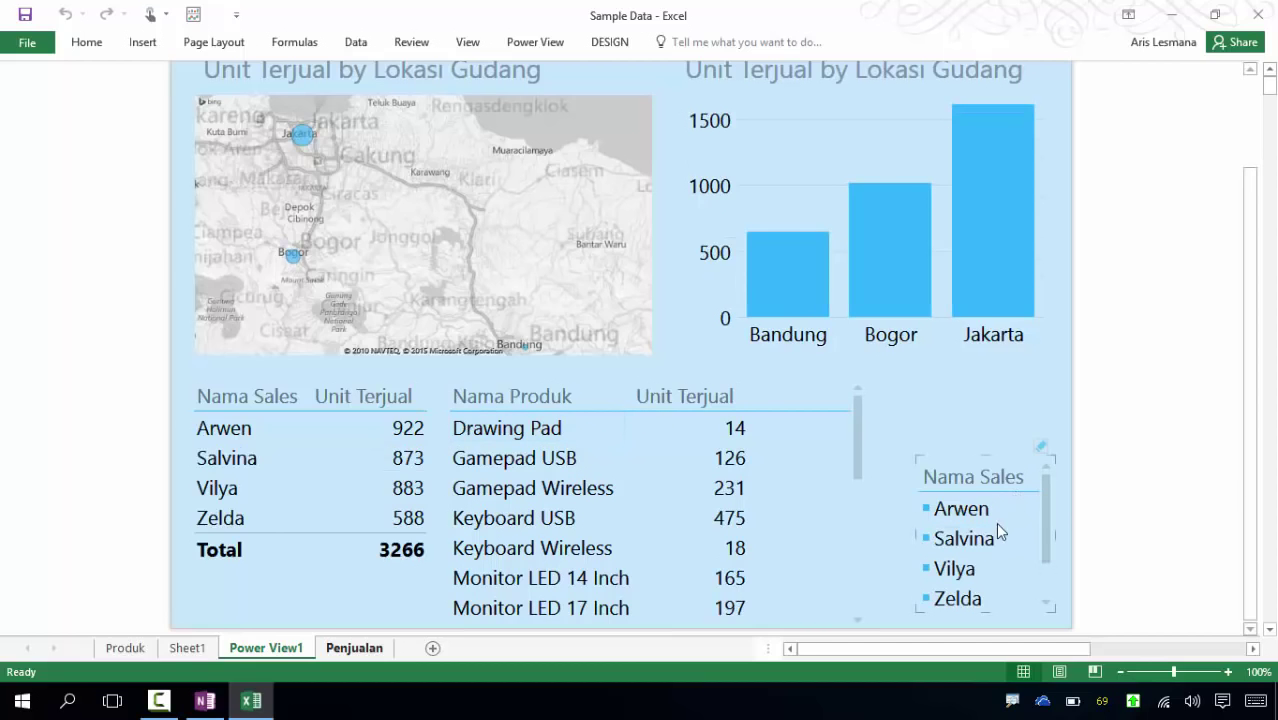
Filter the dashboard by the second and third salespeople in turn, clearing the slicer after each one.
click(960, 540)
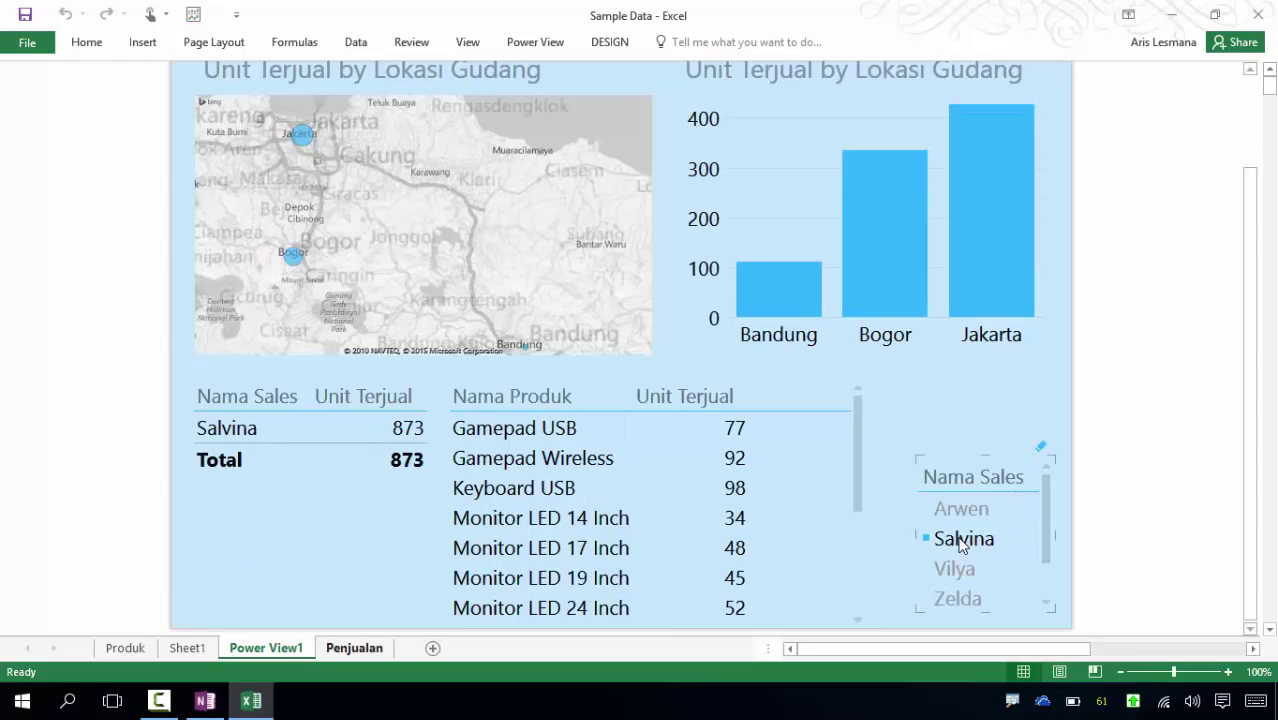
click(1040, 452)
click(962, 568)
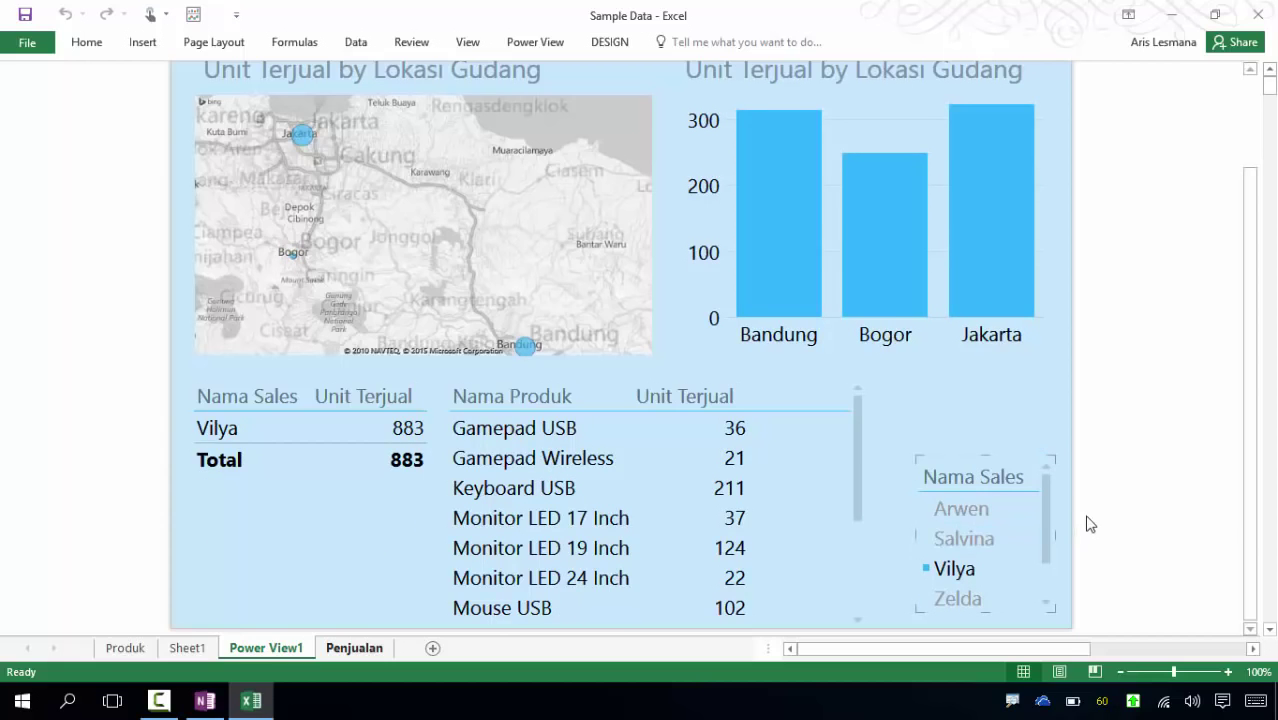
click(1040, 452)
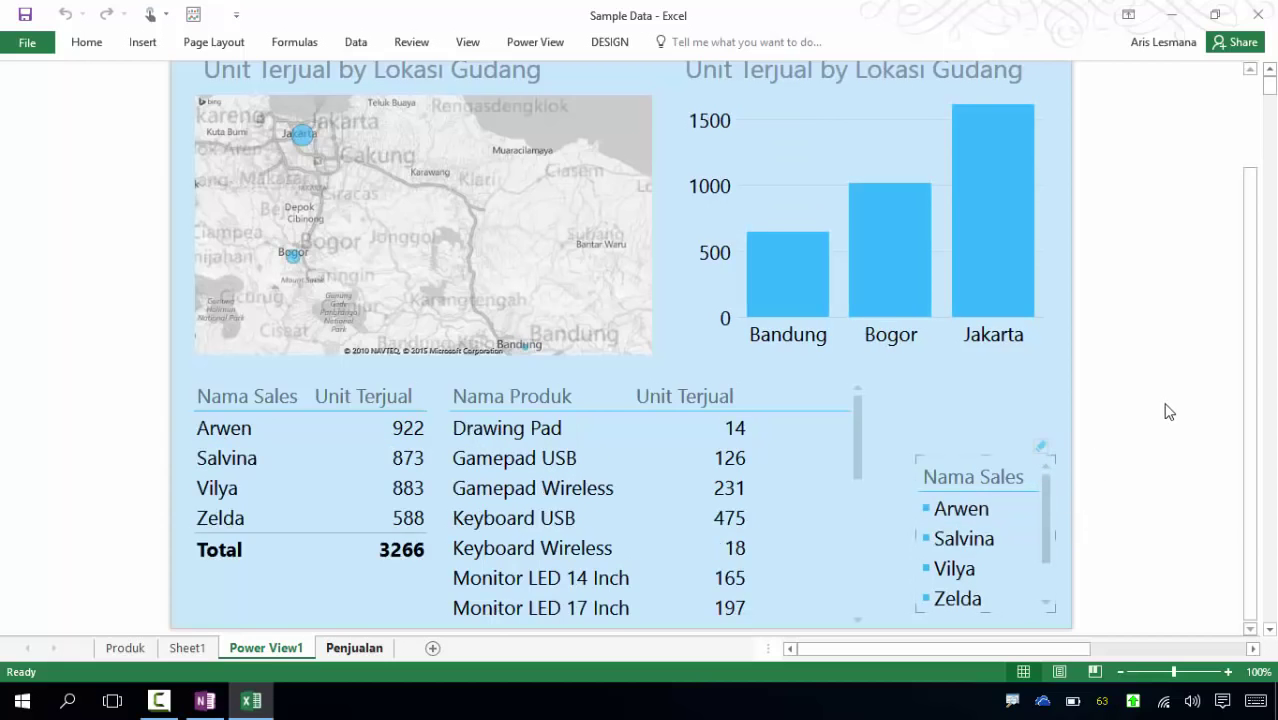
Turn Fit to Window back on so the whole dashboard fits in the window.
scroll(1150, 420, up, 2)
click(540, 42)
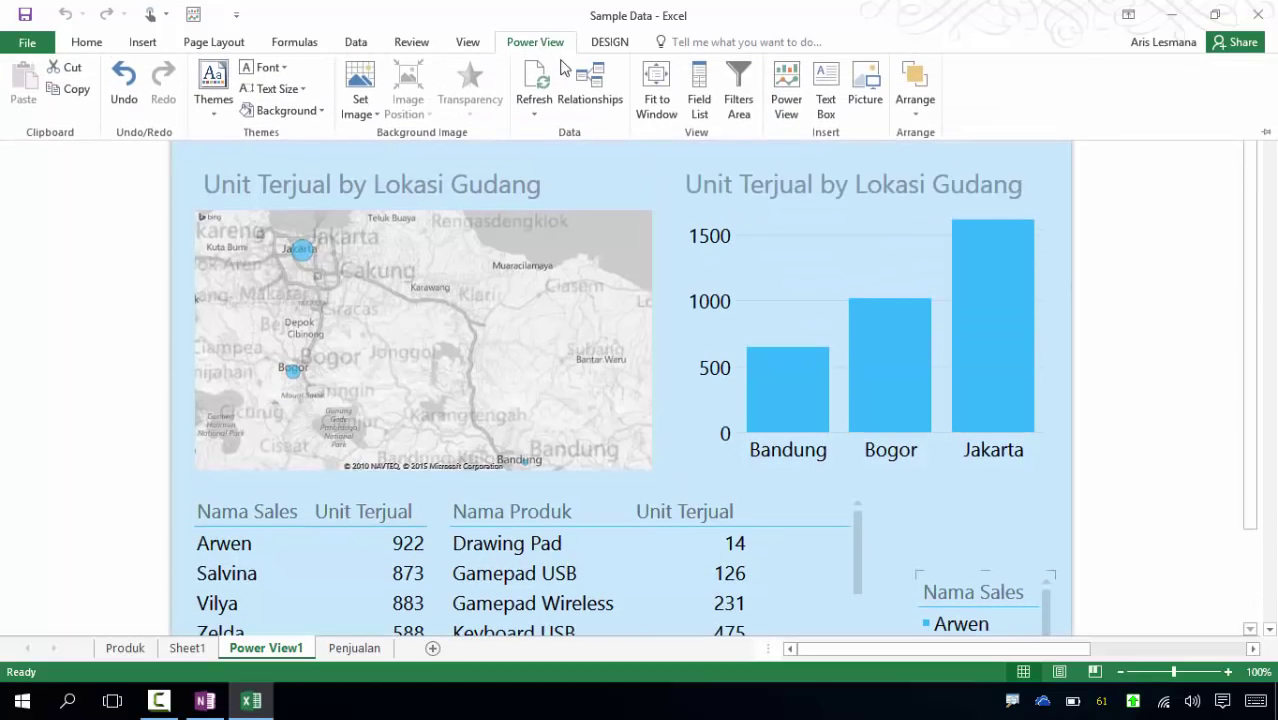
click(656, 92)
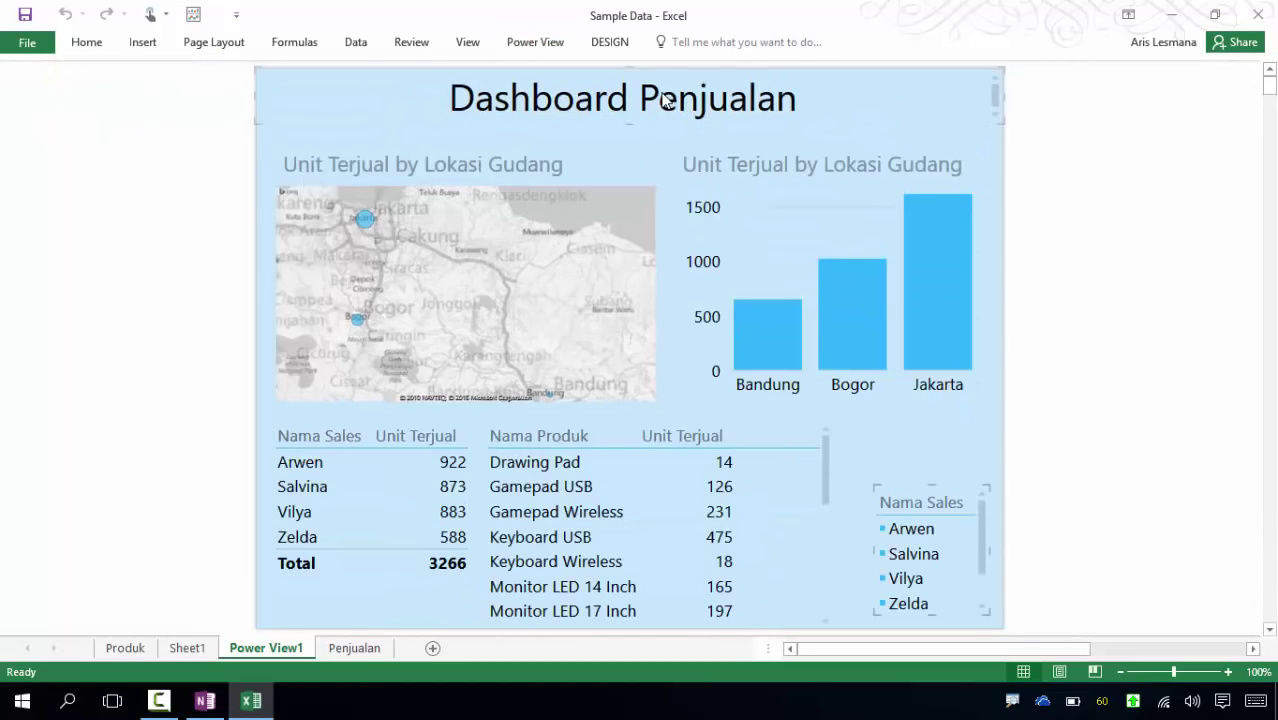